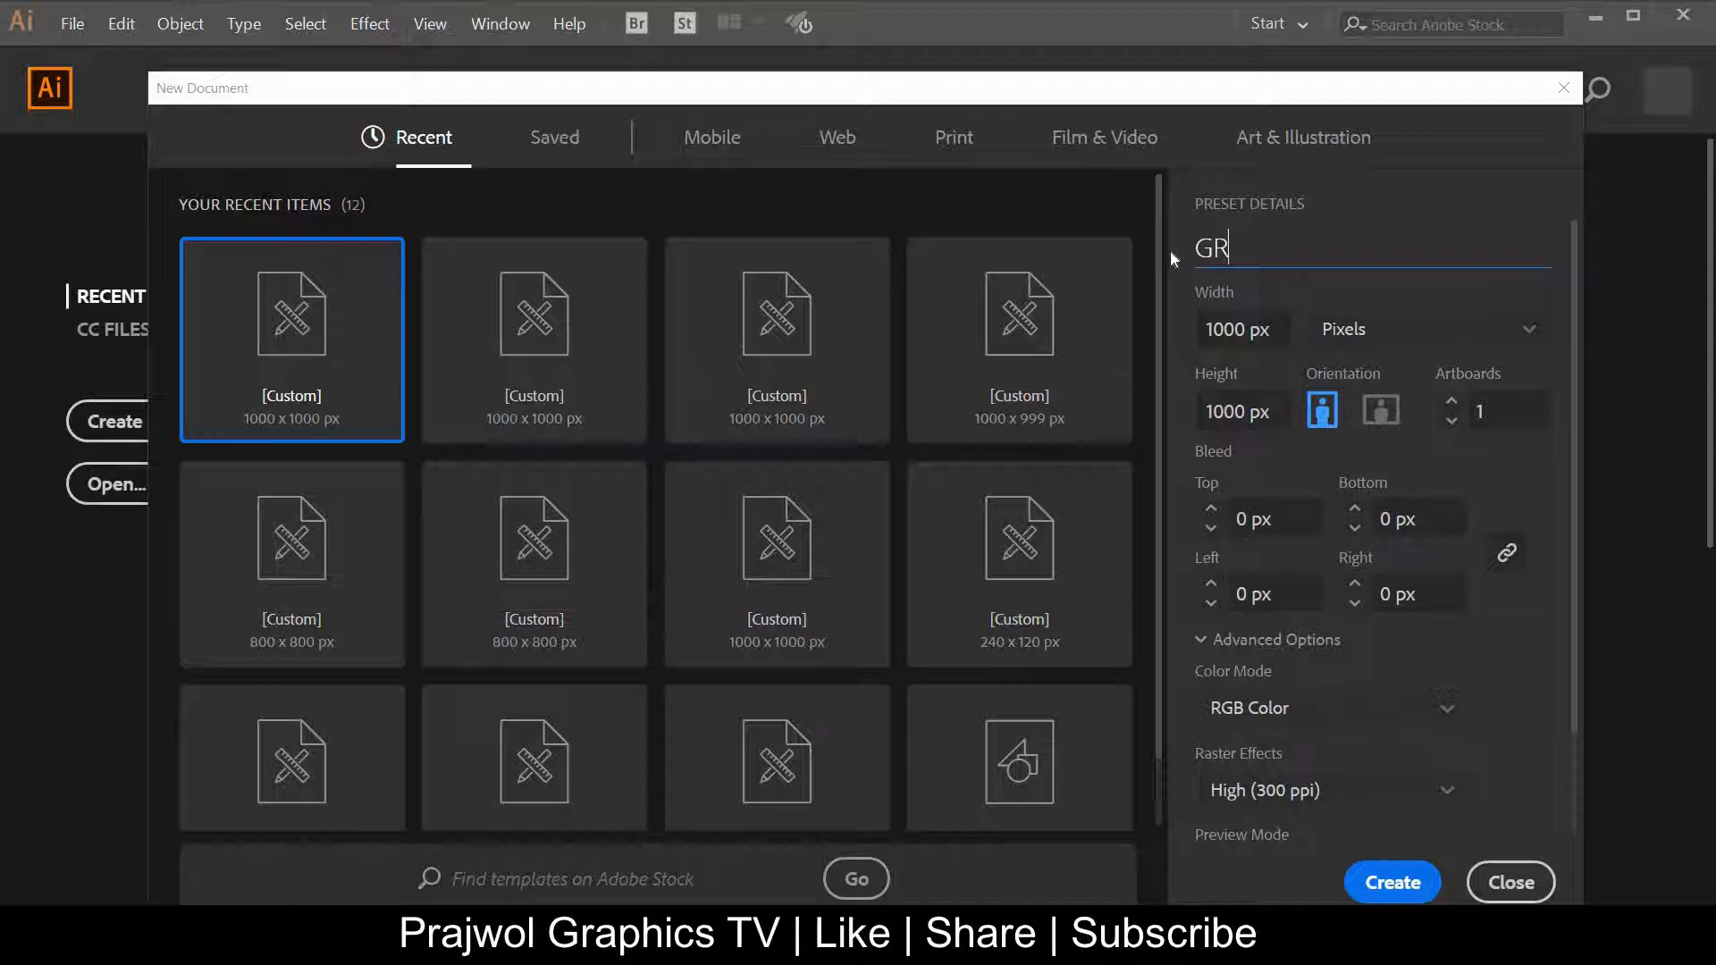
Name the new 1000 x 1000 px document GRAFIX DEZIGNER and create it
text(IX DEZIGNER)
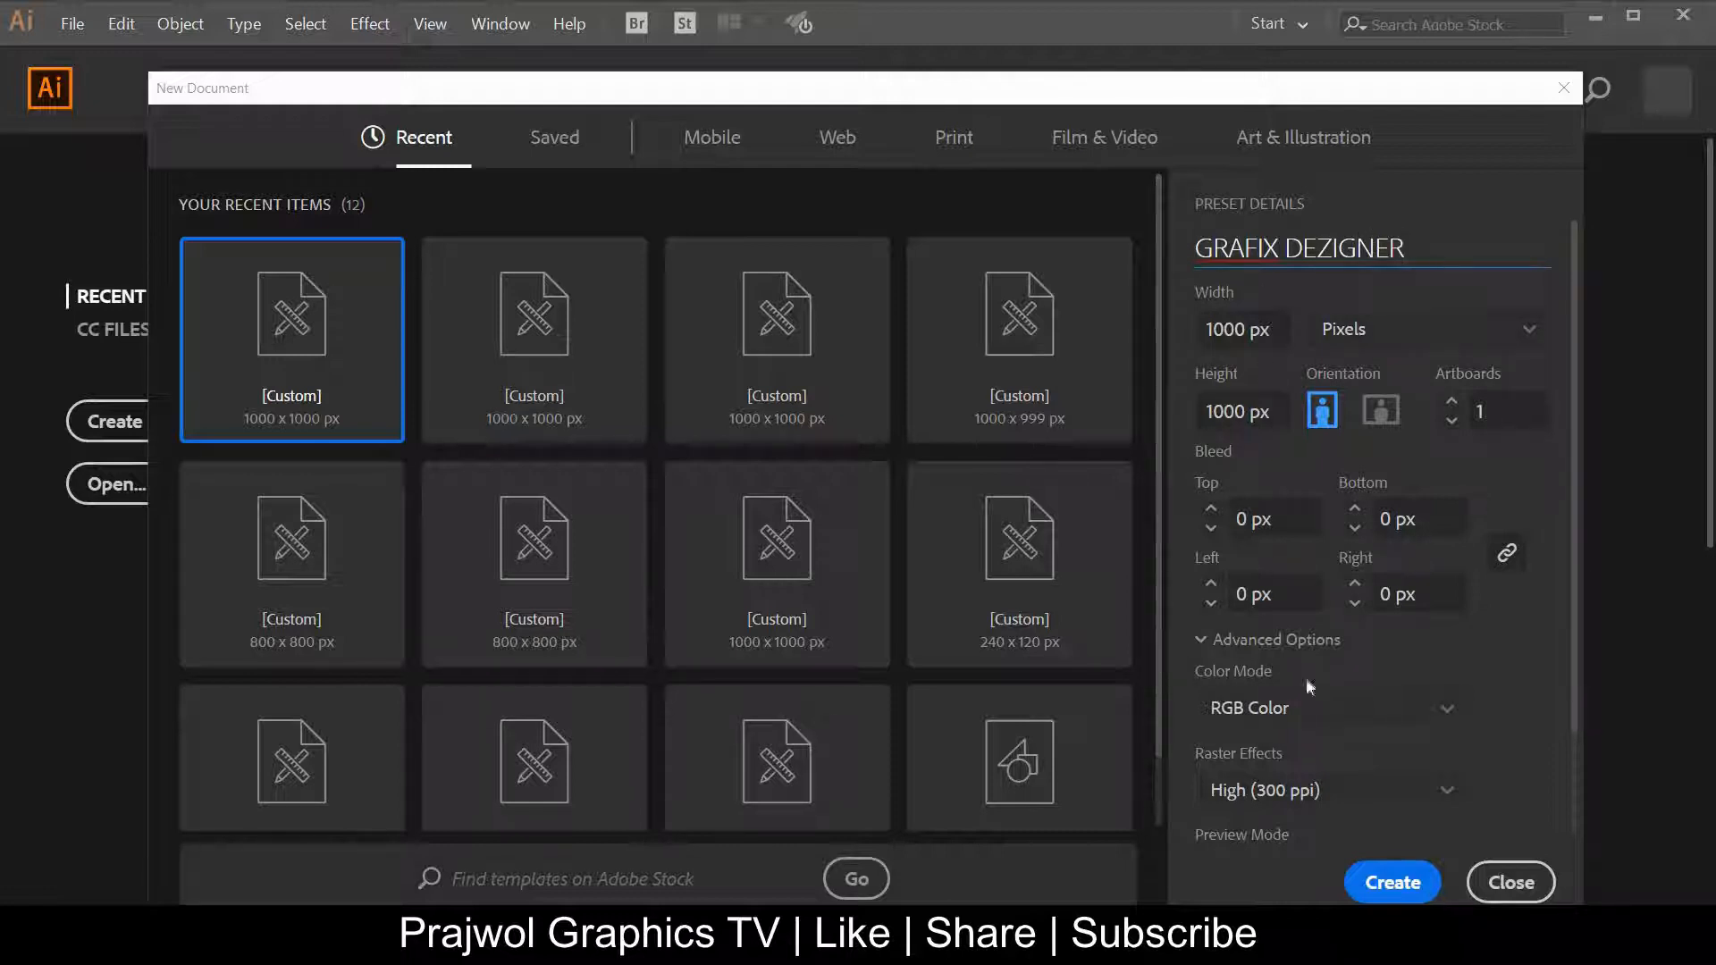
click(1383, 878)
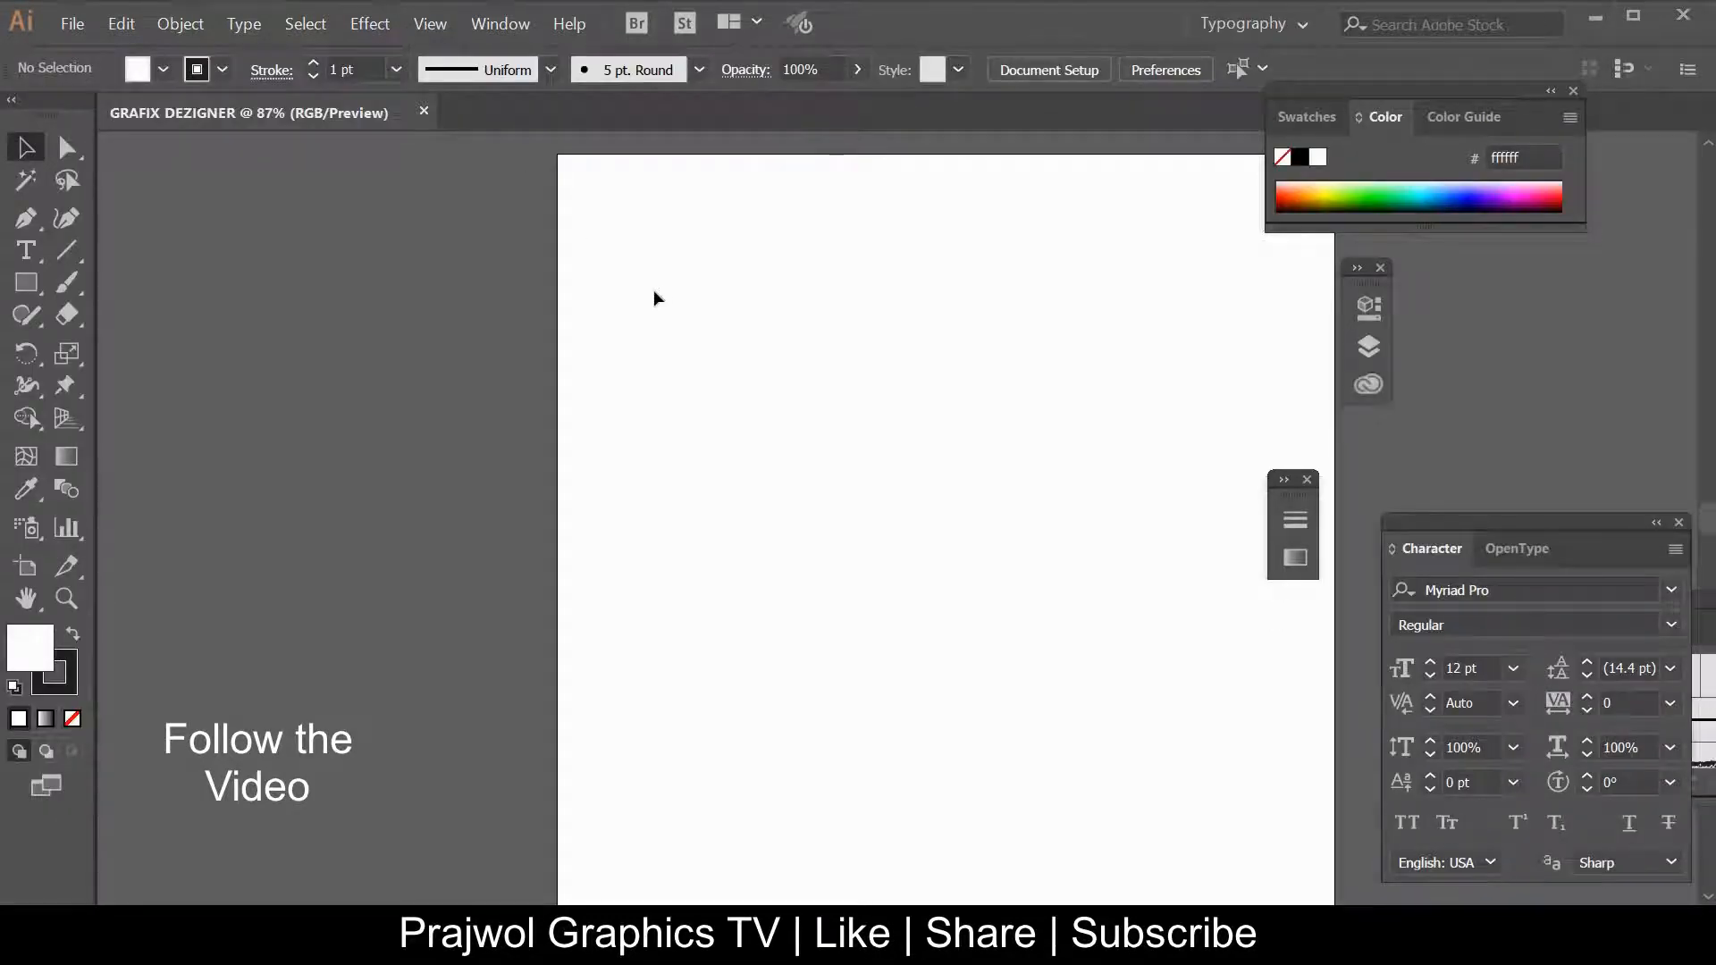
Draw a rectangle covering the whole artboard as the background
key(h)
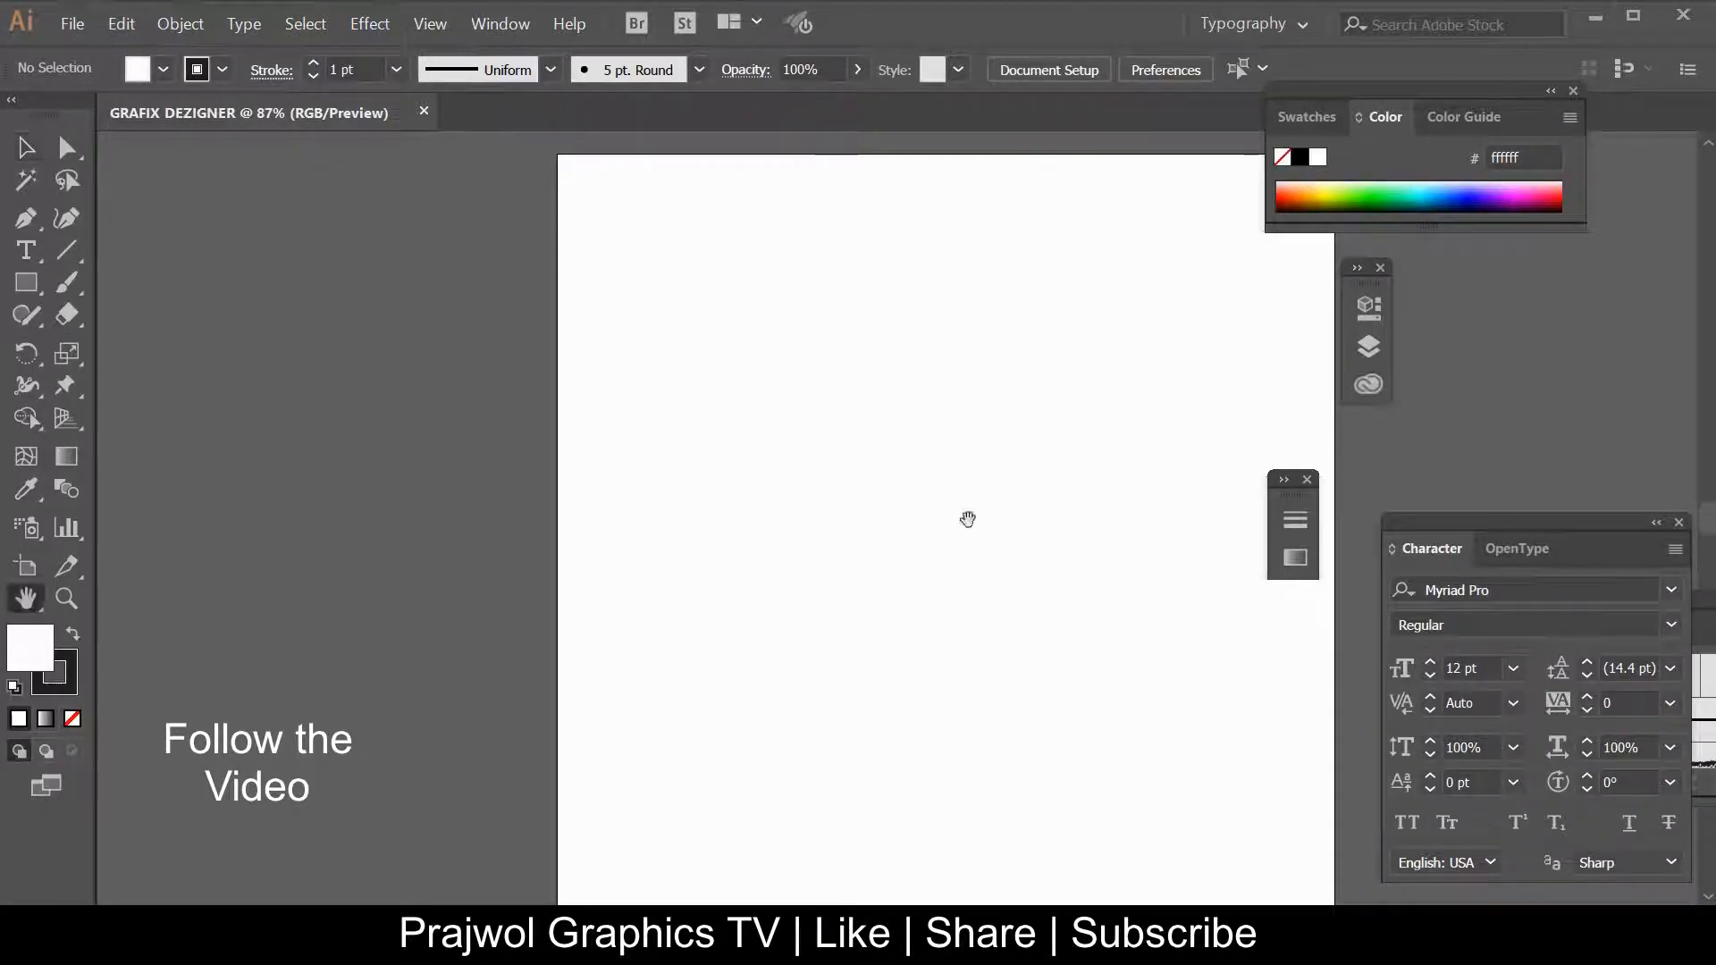
drag(969, 517, 823, 559)
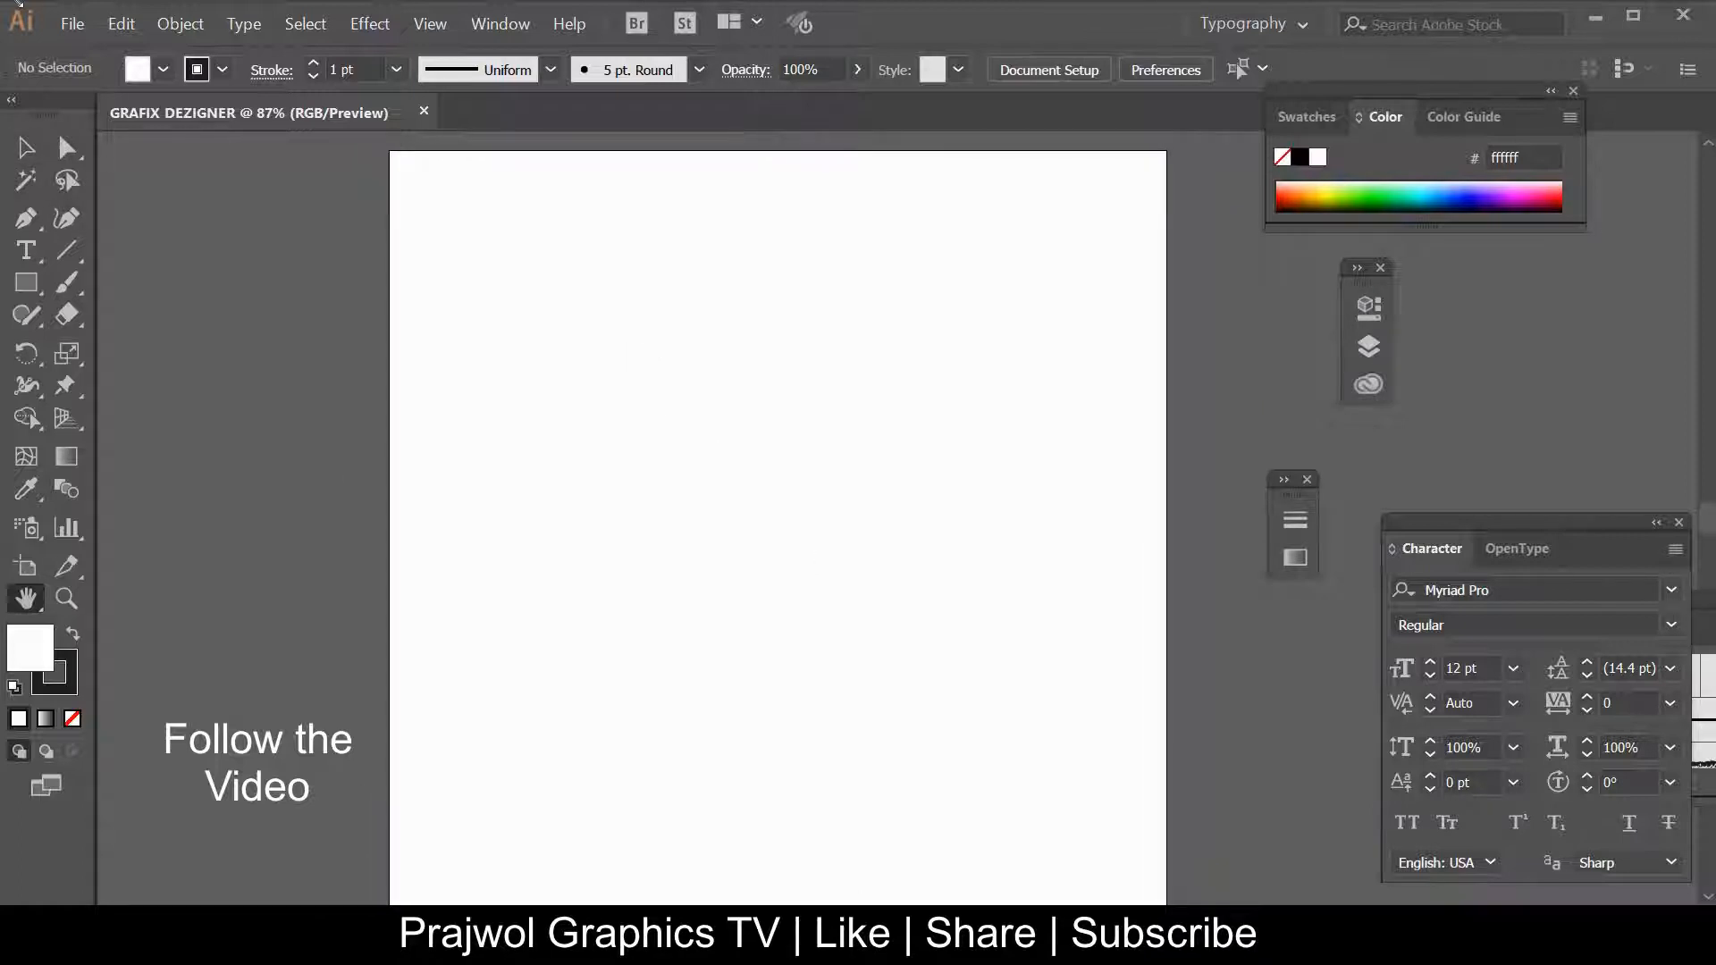
click(26, 147)
key(m)
drag(387, 153, 1166, 864)
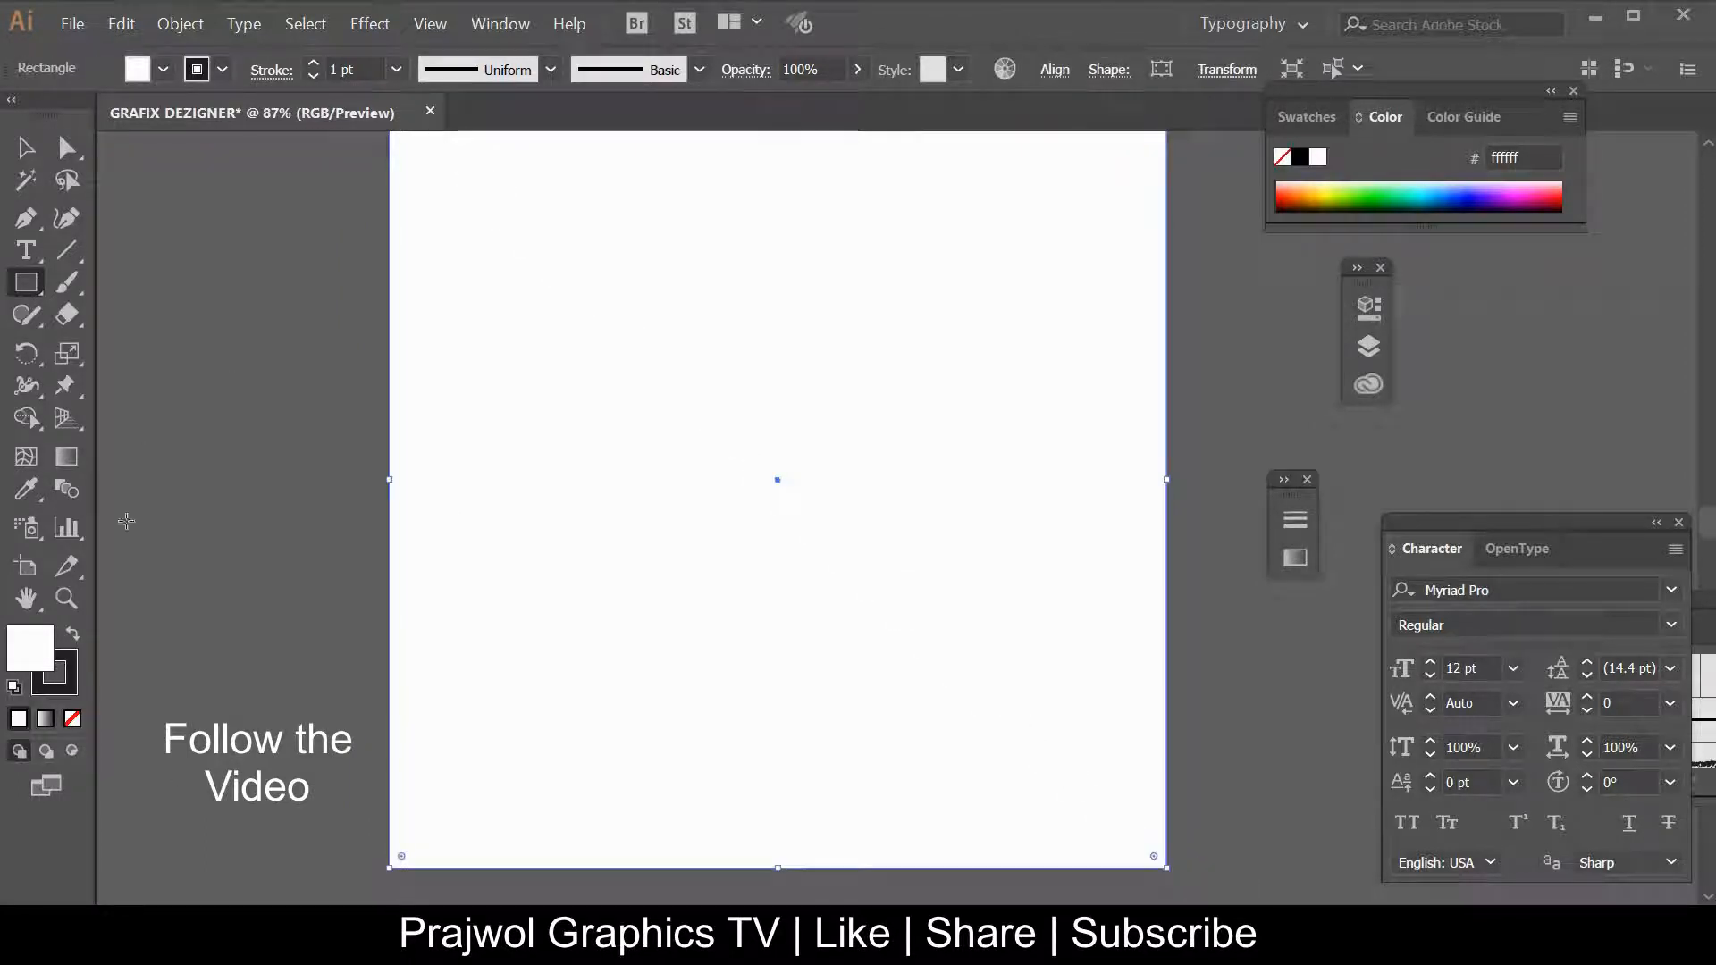
Fill the background rectangle with dark maroon 3a0404 and remove its stroke
double_click(37, 646)
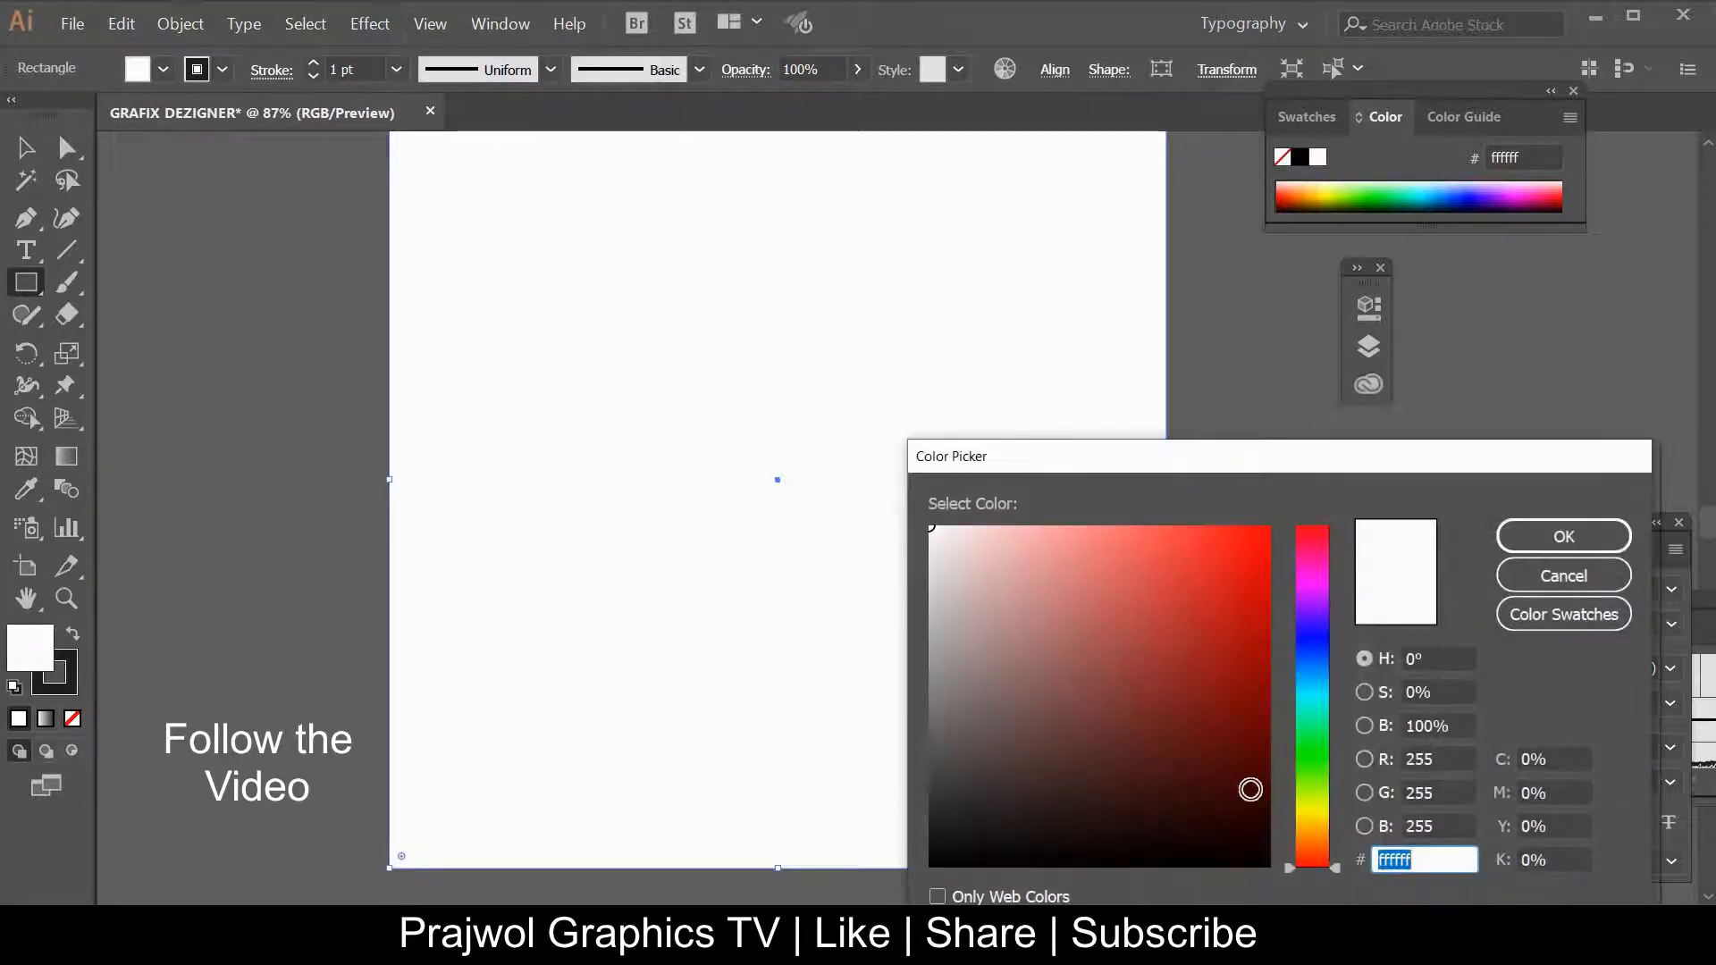
click(1246, 789)
click(1570, 536)
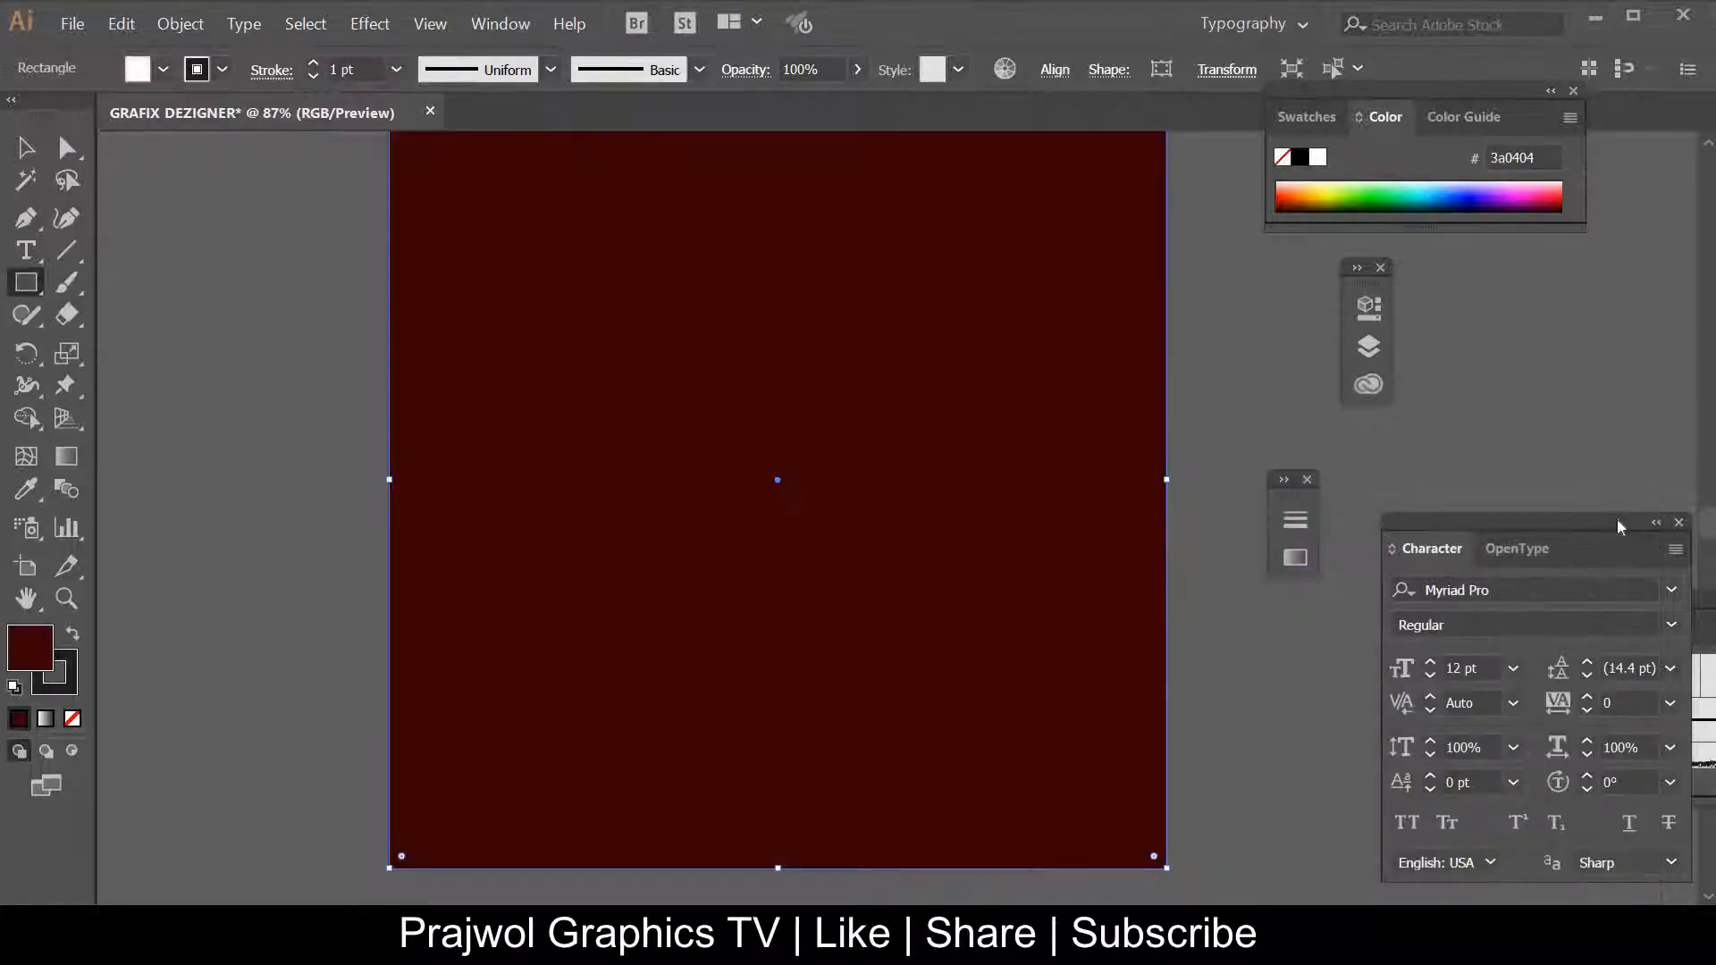
key(x)
click(72, 718)
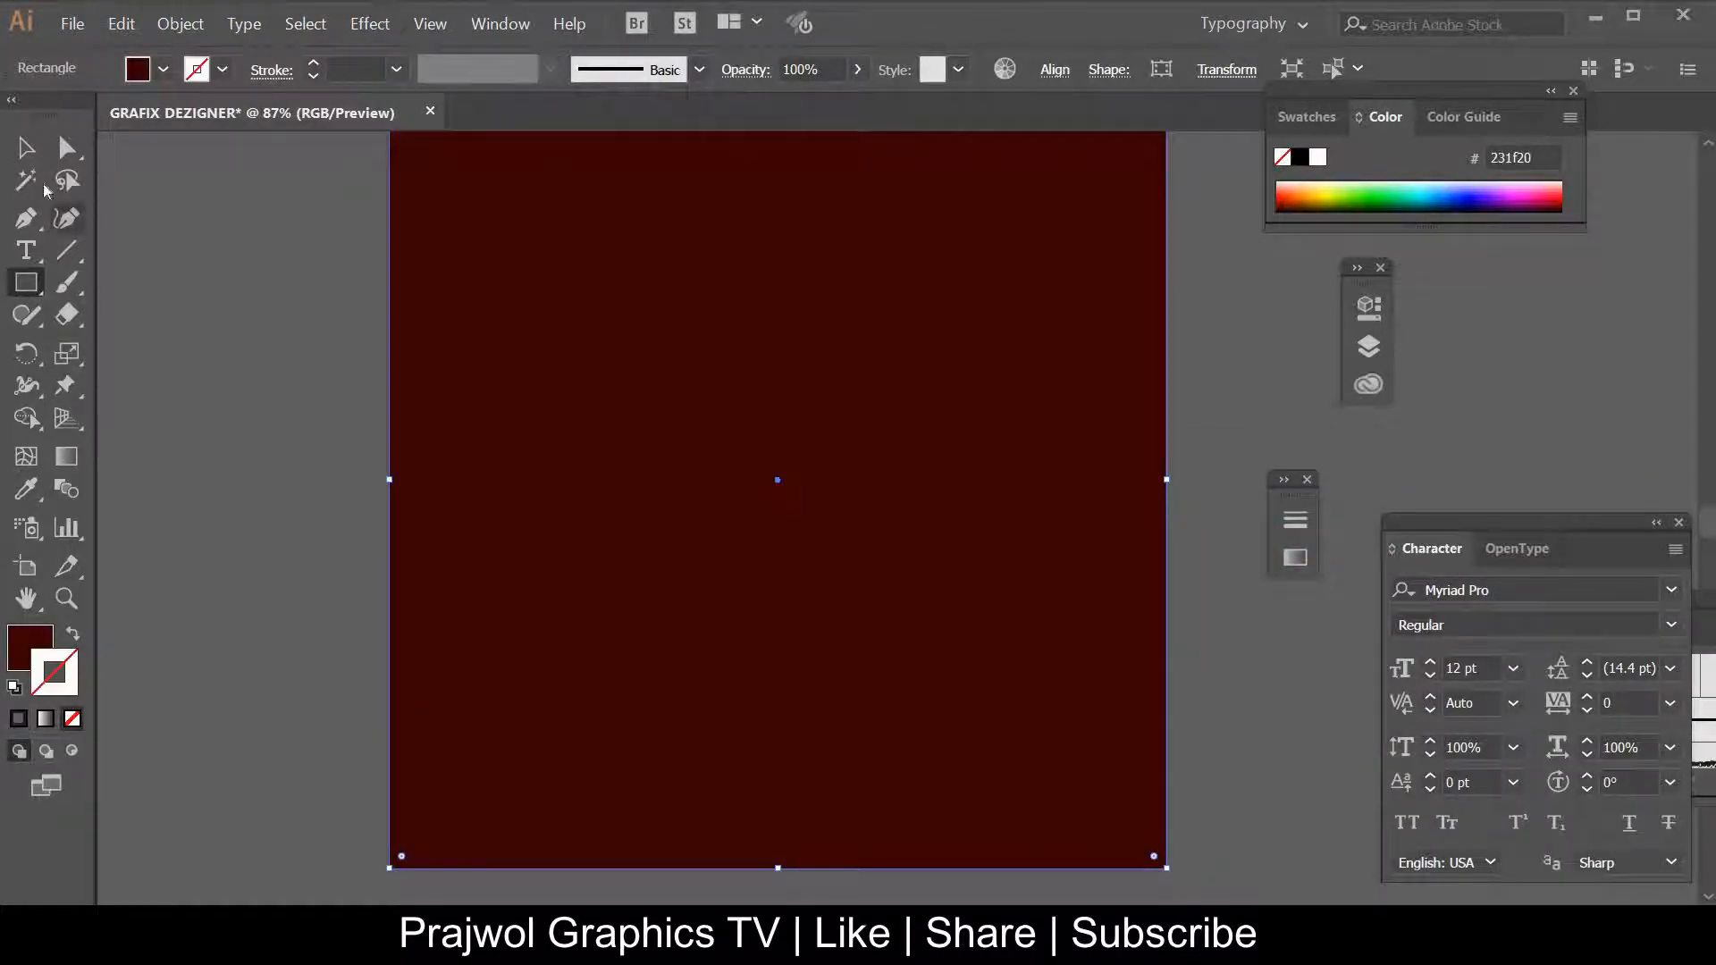
click(25, 148)
Close the floating Color, Layers and Stroke panel groups and move the Character panel higher beside the artboard
click(1573, 92)
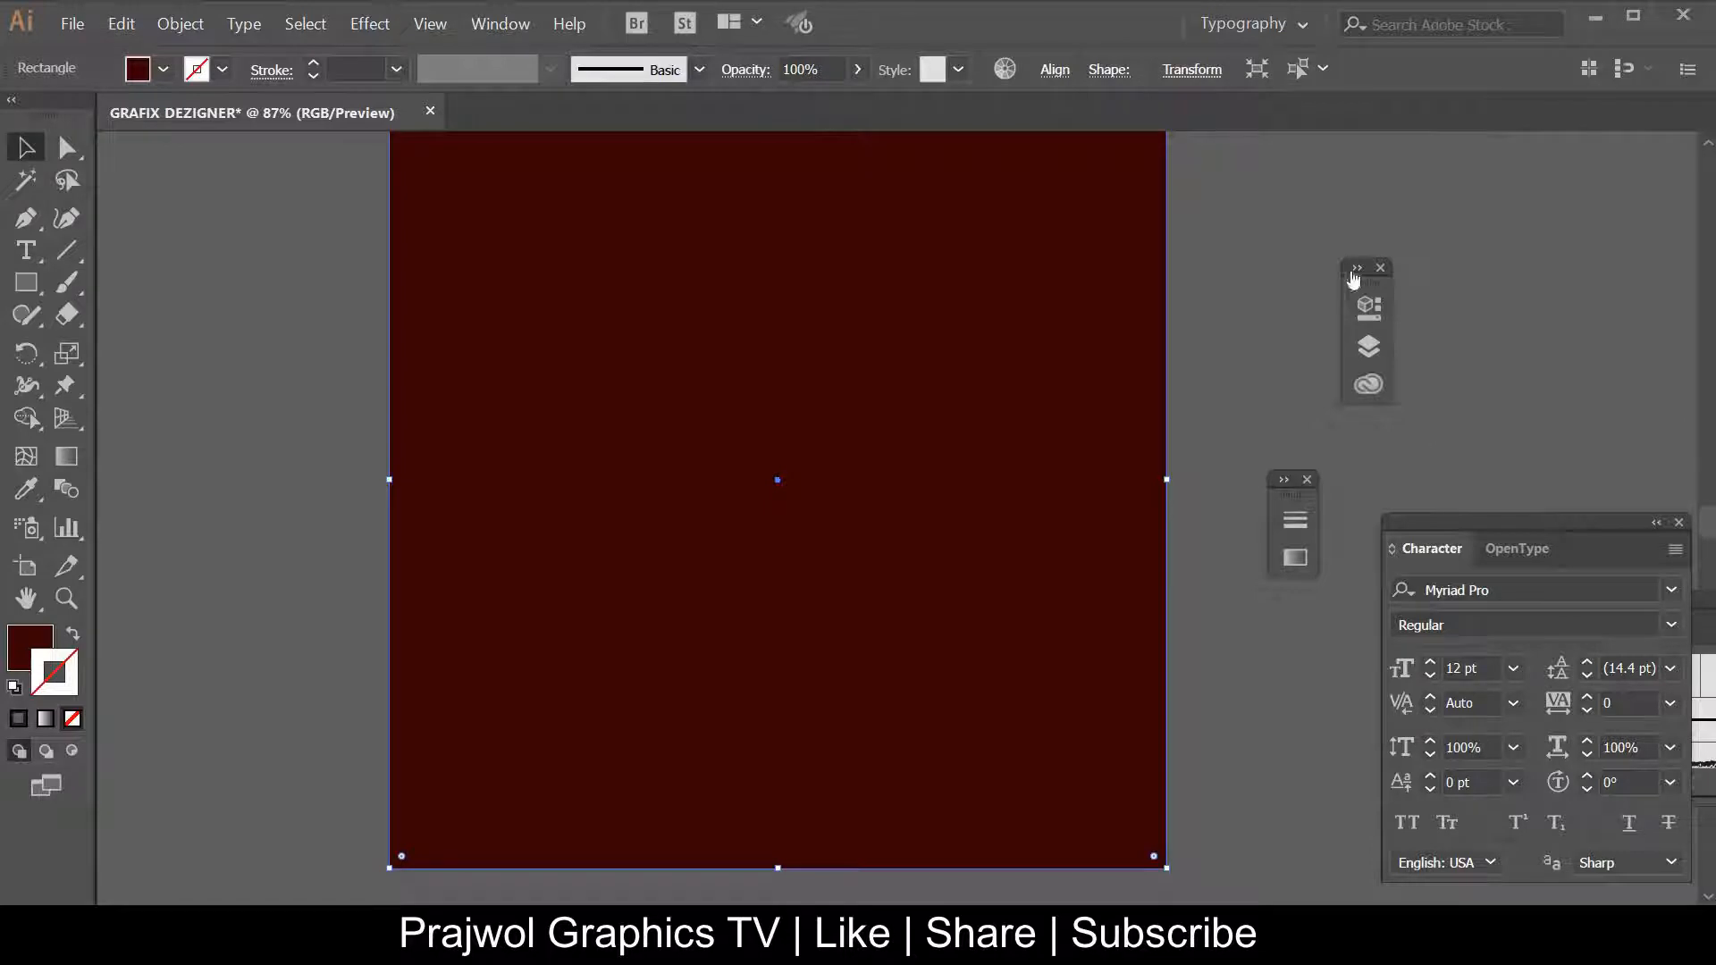
click(1382, 269)
click(1309, 479)
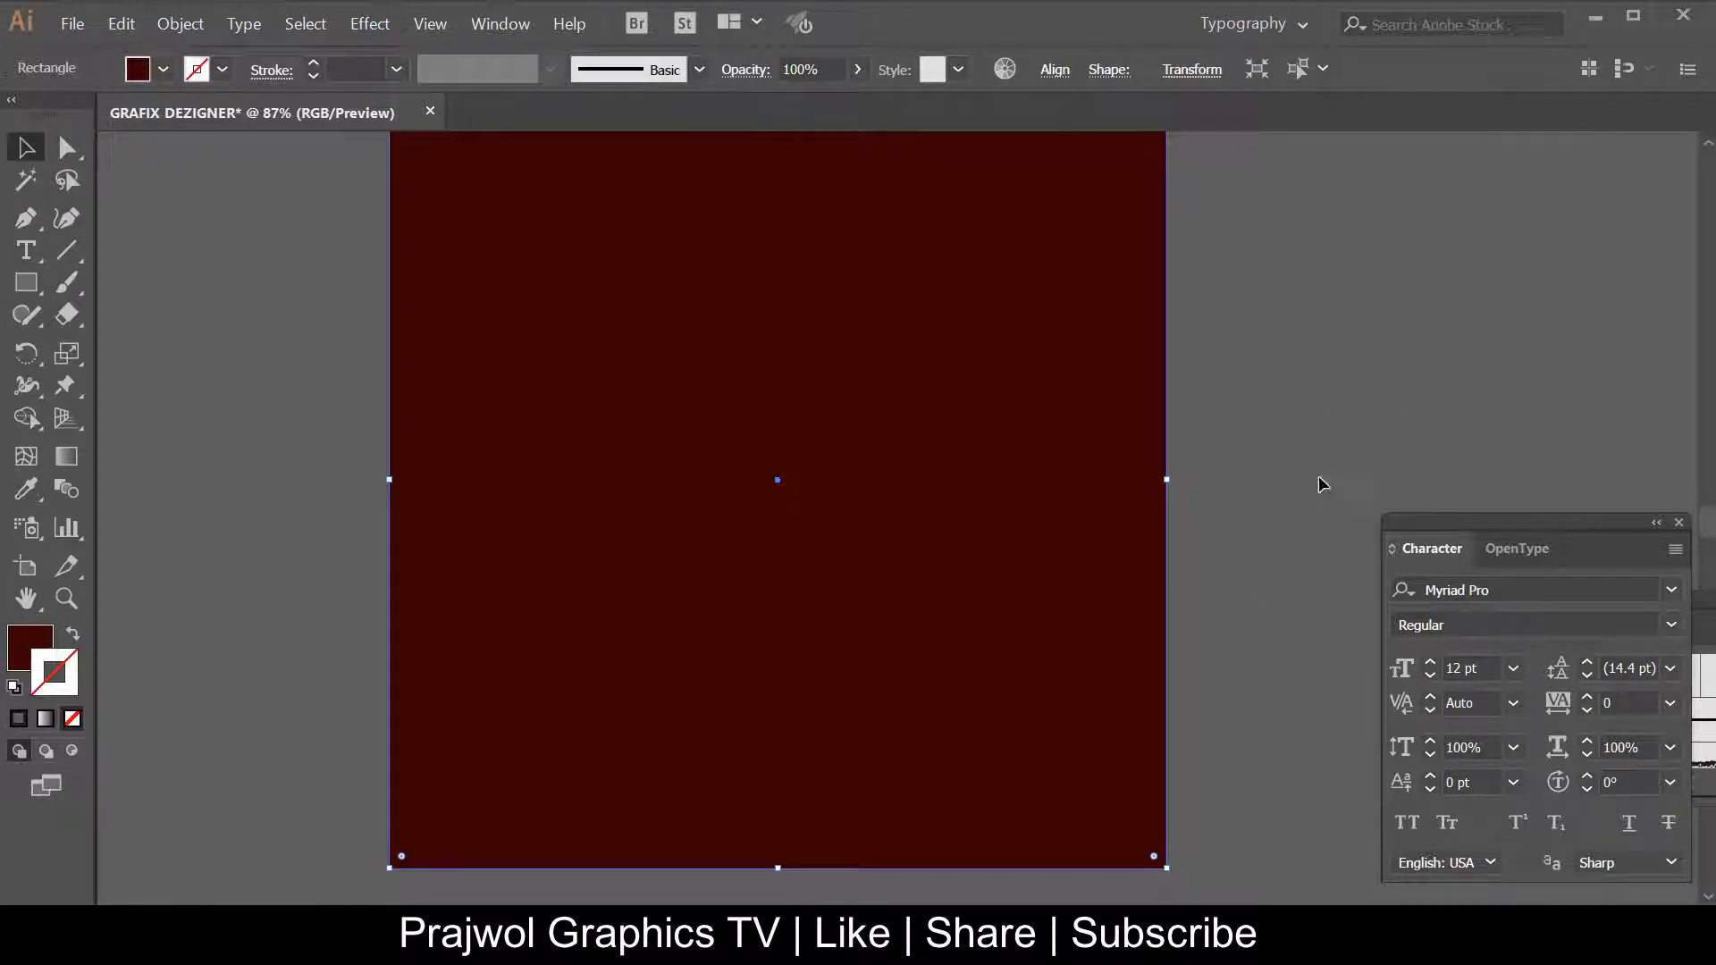
drag(1601, 533, 1573, 321)
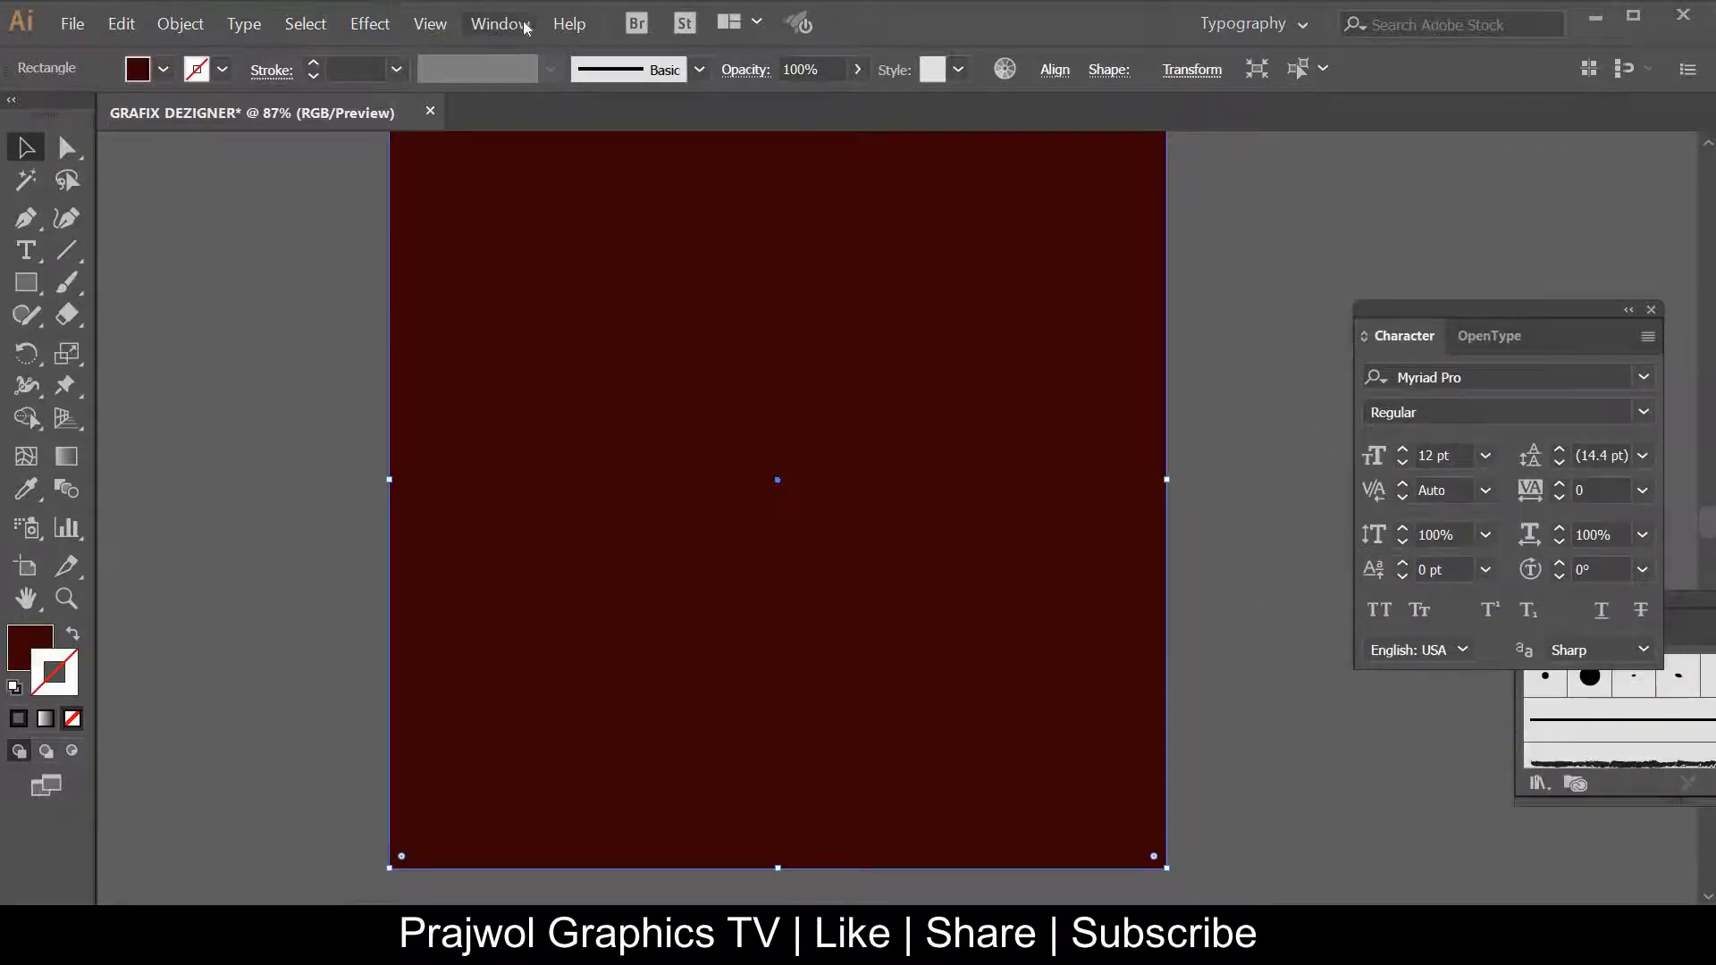
Show the layer list, rename Layer 1 to PRIME-LAYER and move the list off the artboard
click(509, 24)
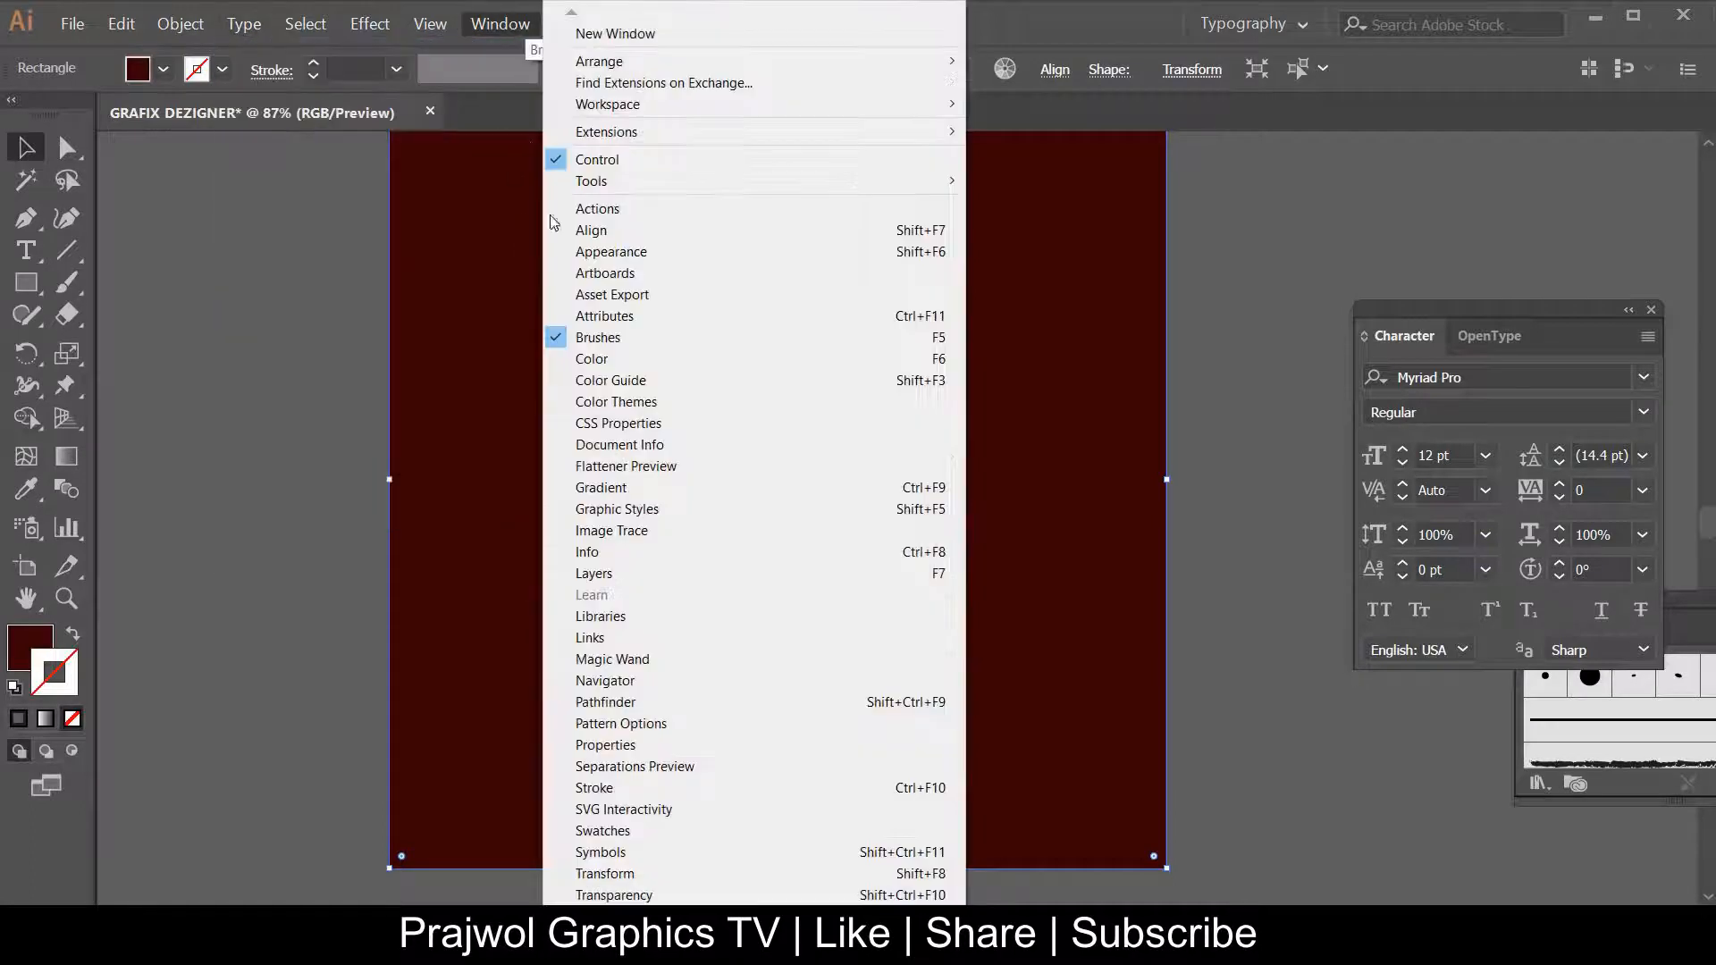
click(663, 575)
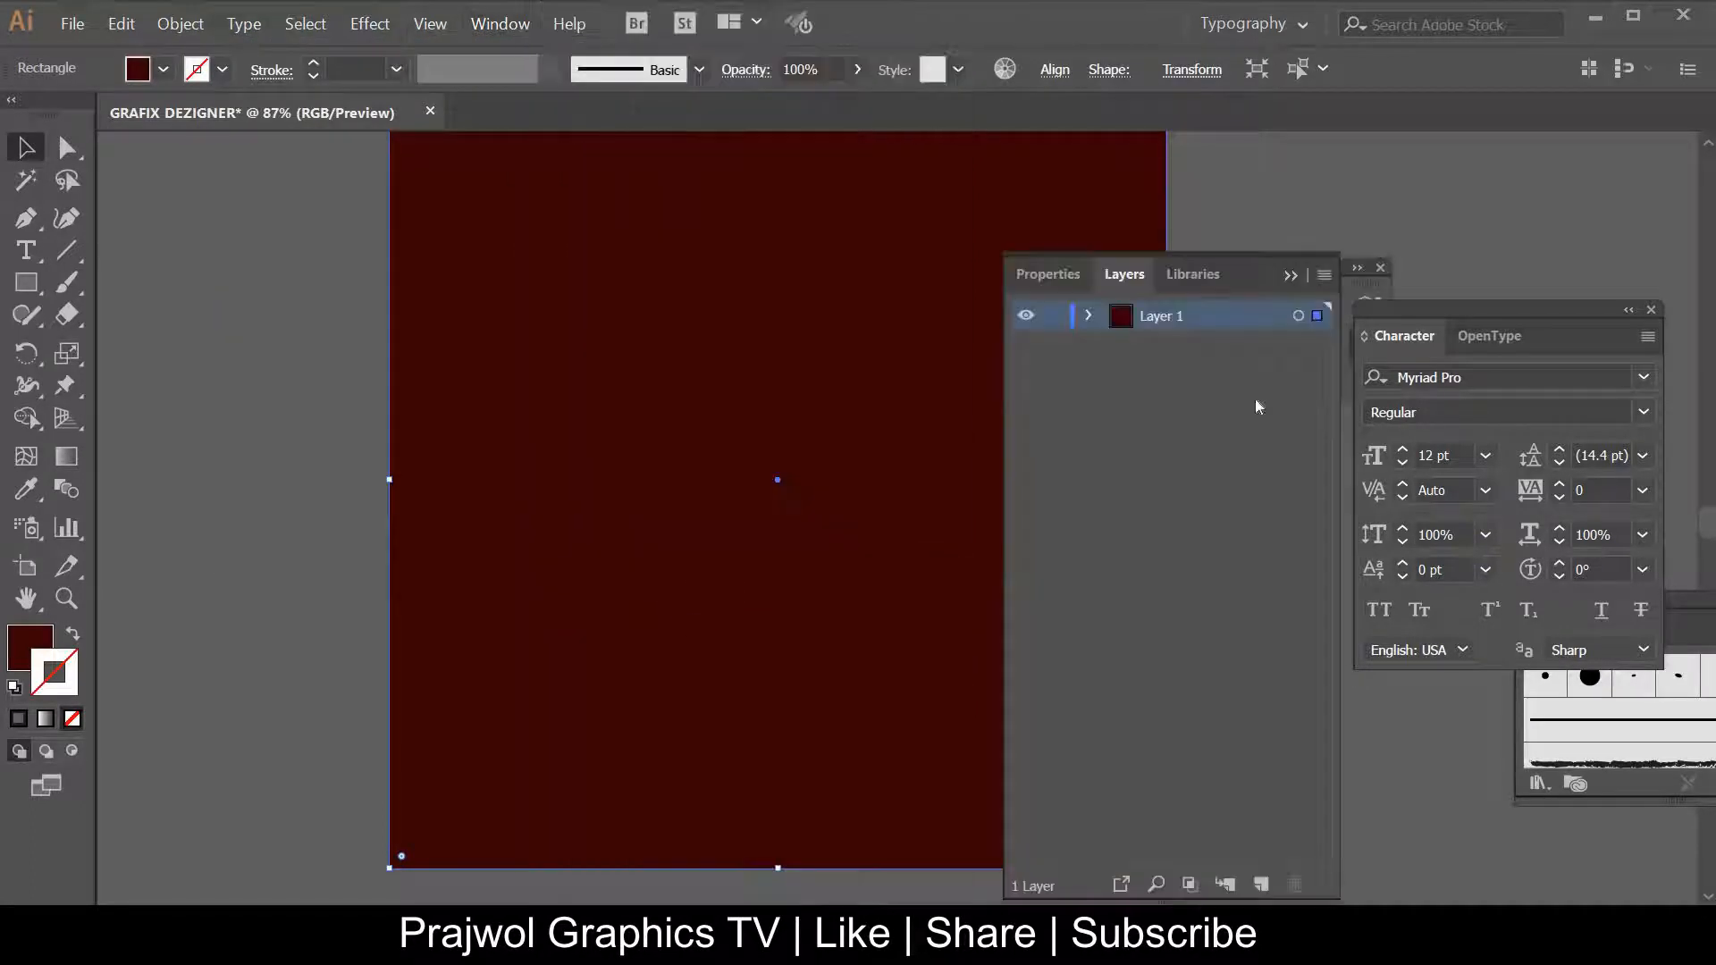
double_click(1165, 314)
key(BackSpace)
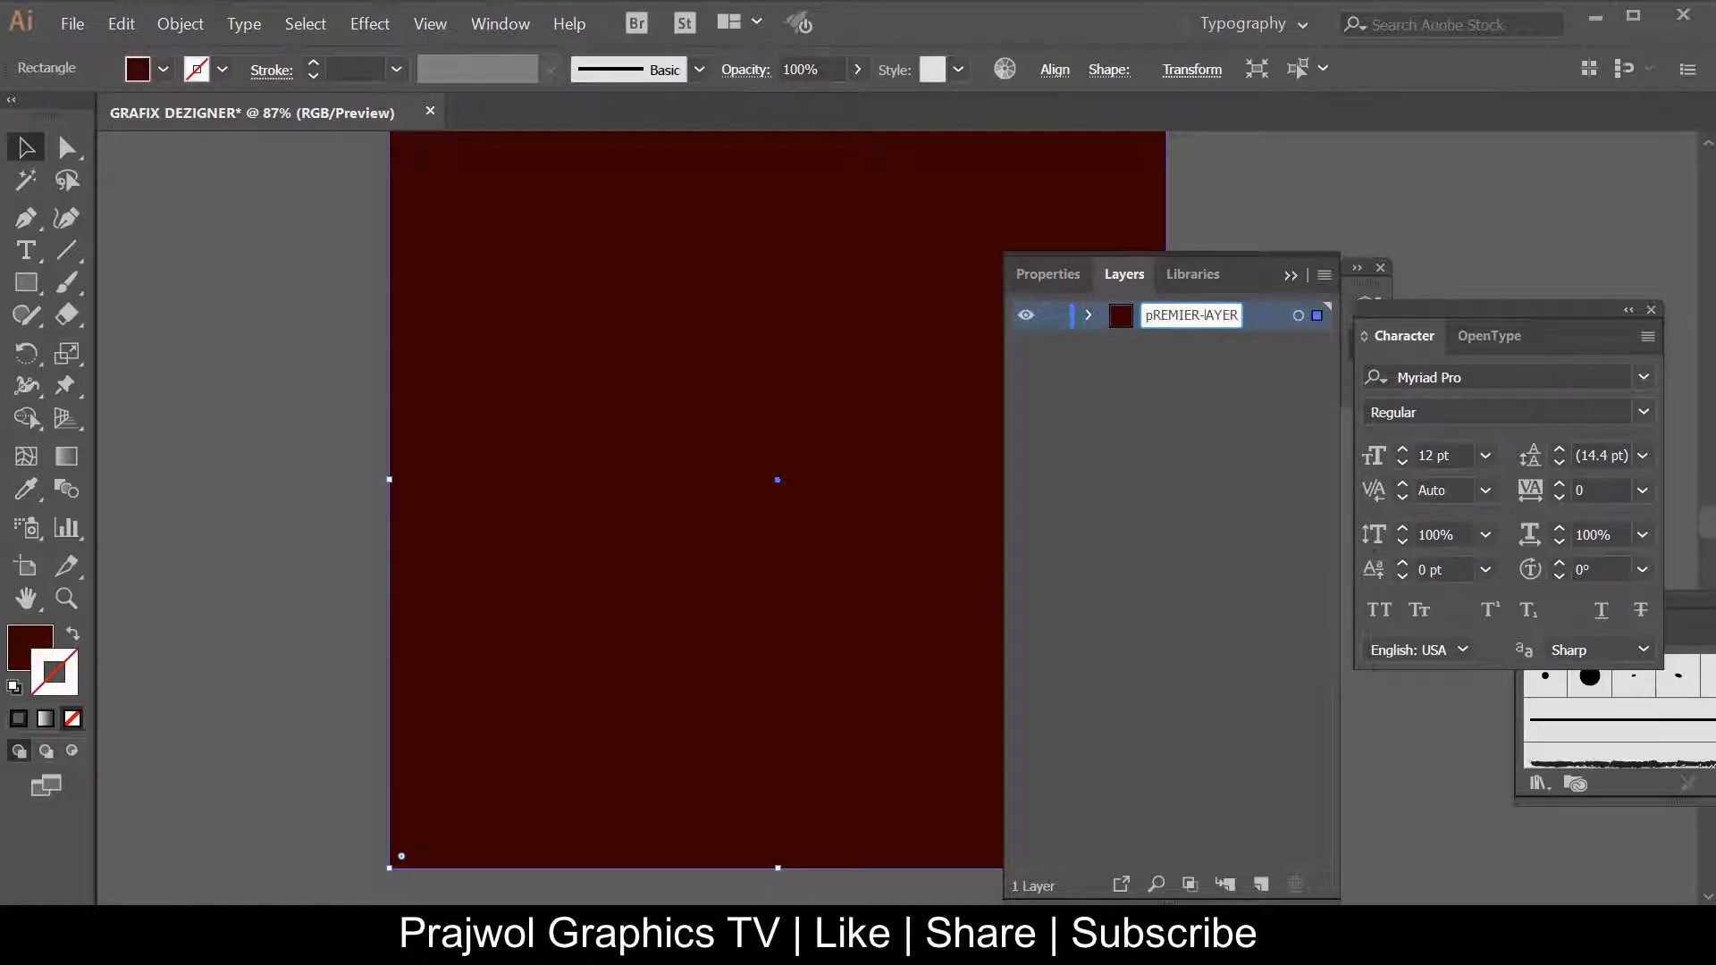
key(ctrl+a)
key(BackSpace)
click(1167, 400)
drag(1258, 281, 1499, 262)
click(1184, 706)
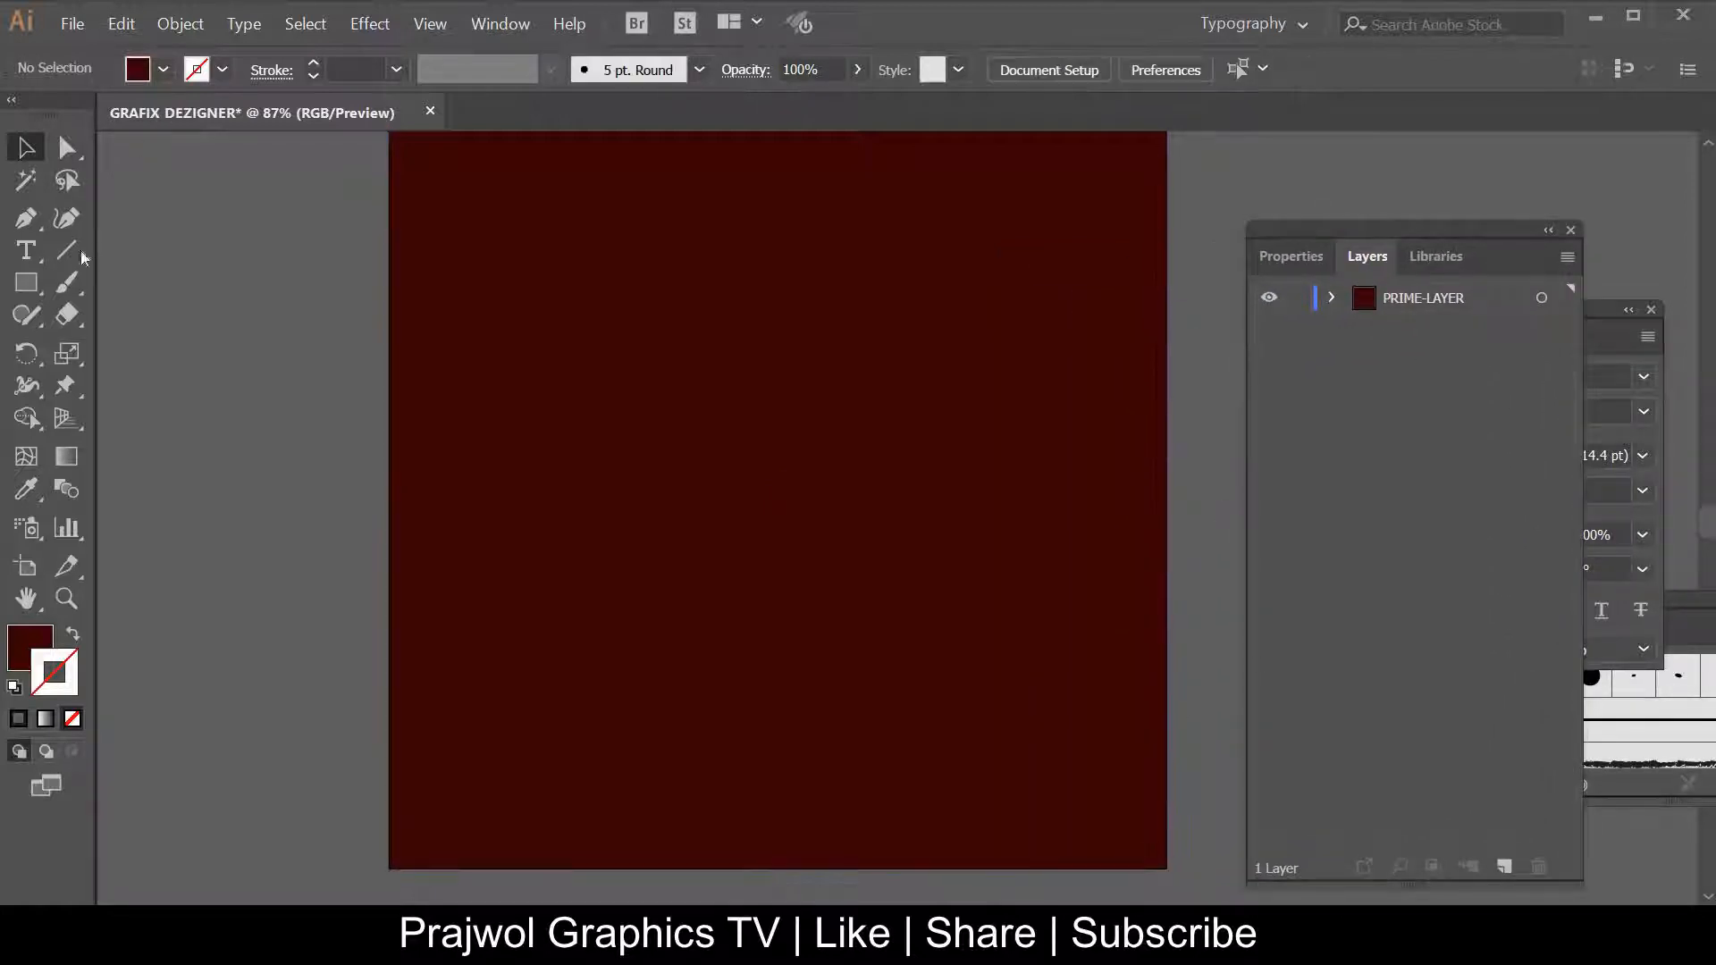
Create a text frame across the upper part of the artboard reading GRAFIX and set its size to 140 pt
key(t)
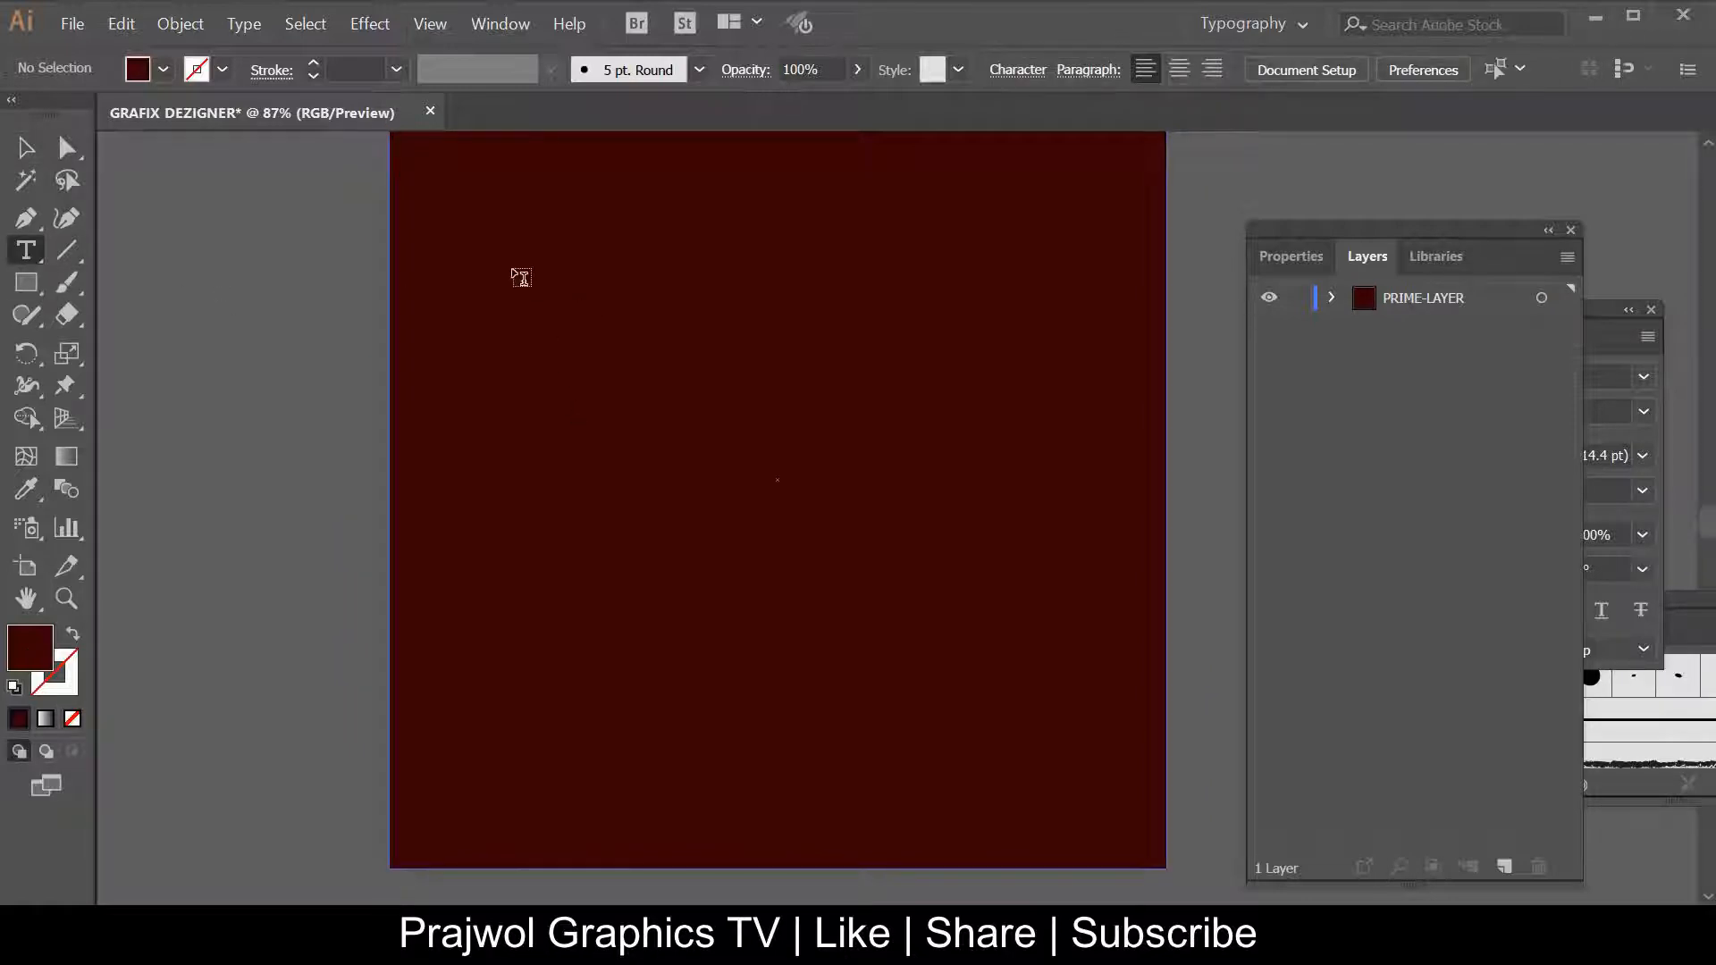
drag(511, 267, 1129, 512)
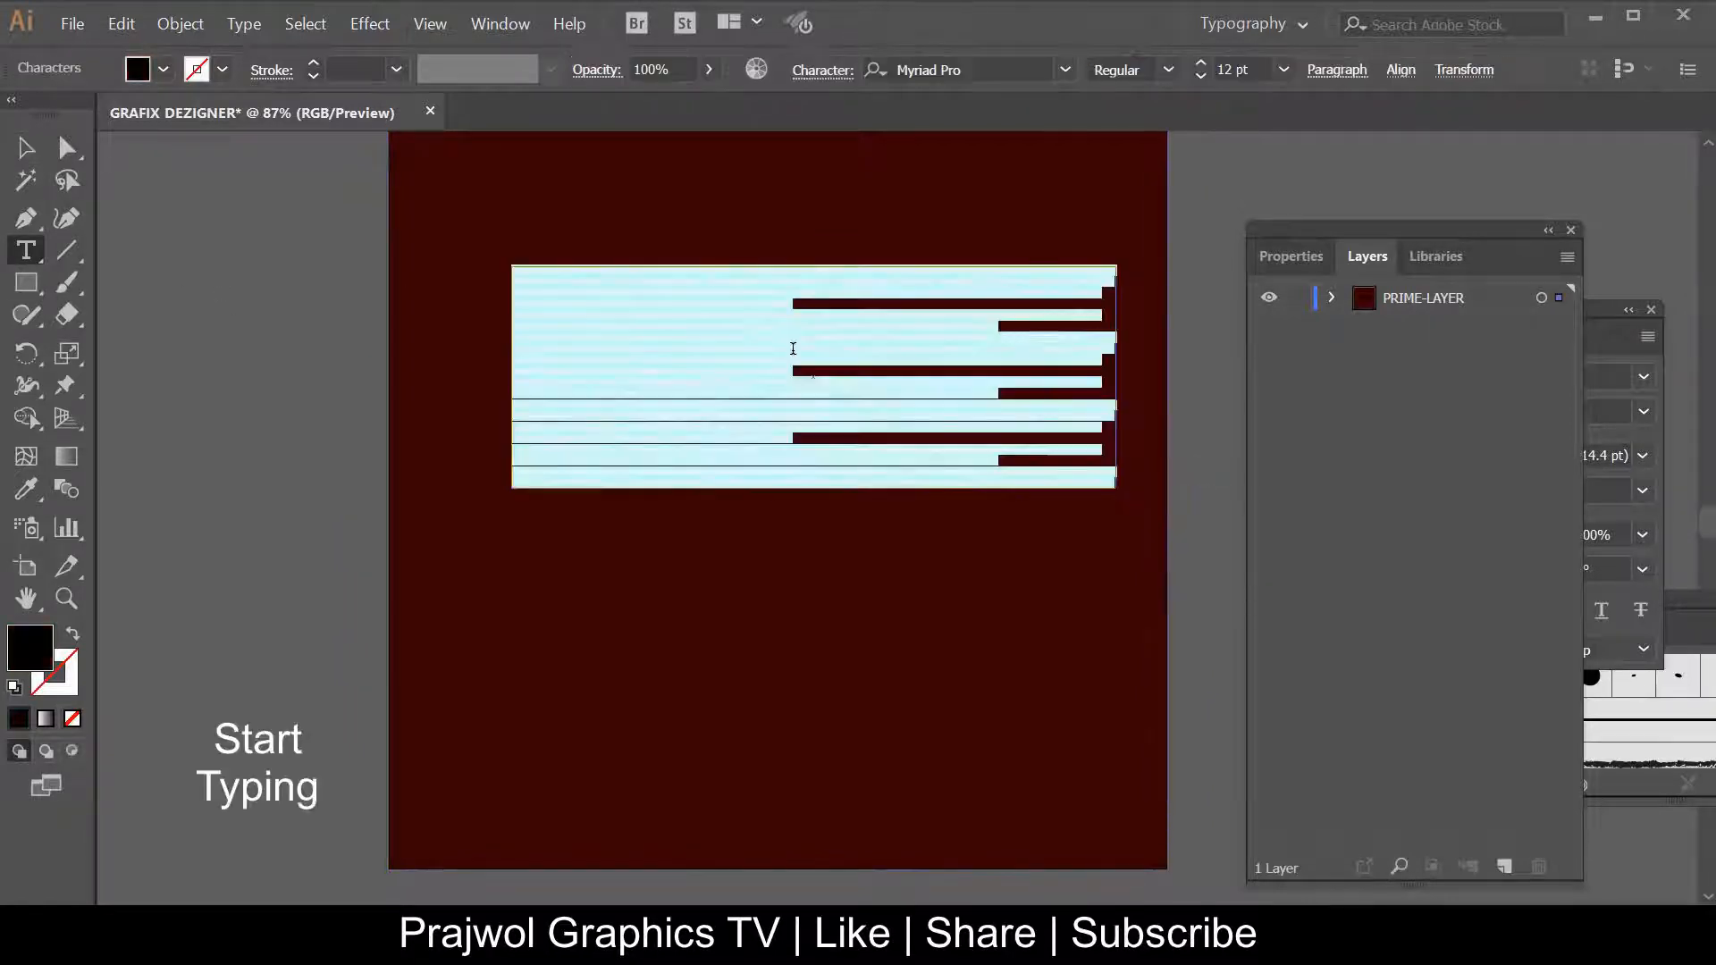
key(BackSpace)
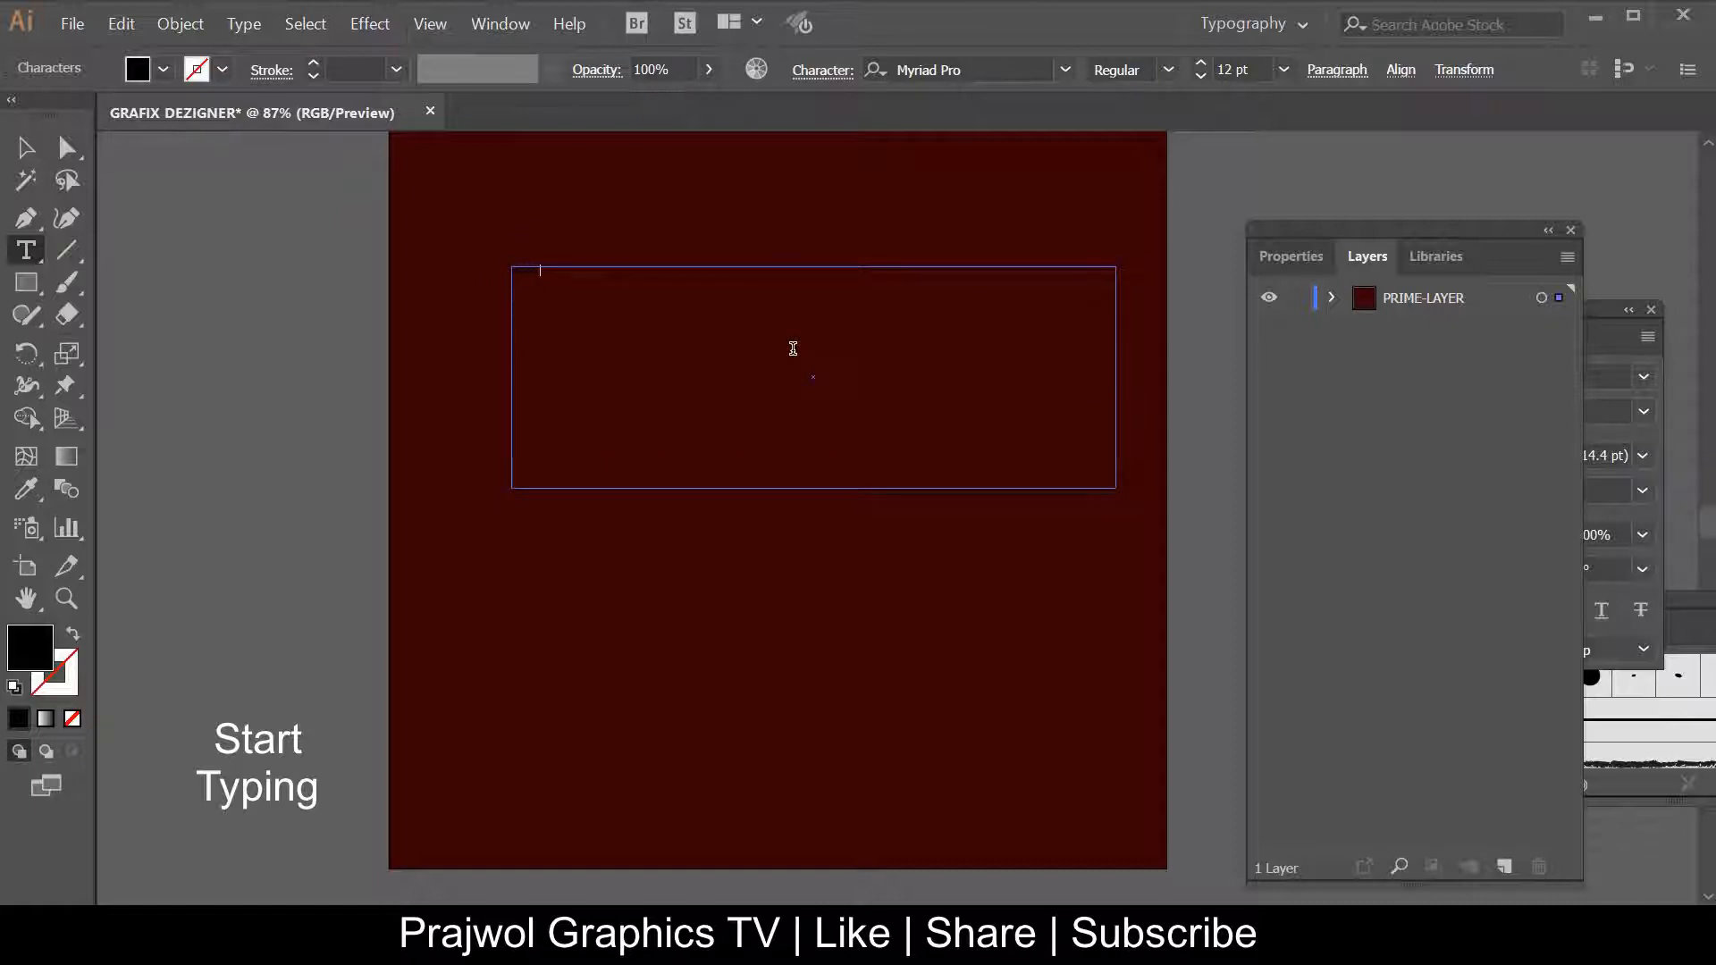
key(ctrl+a)
click(1200, 64)
drag(1201, 69, 1201, 69)
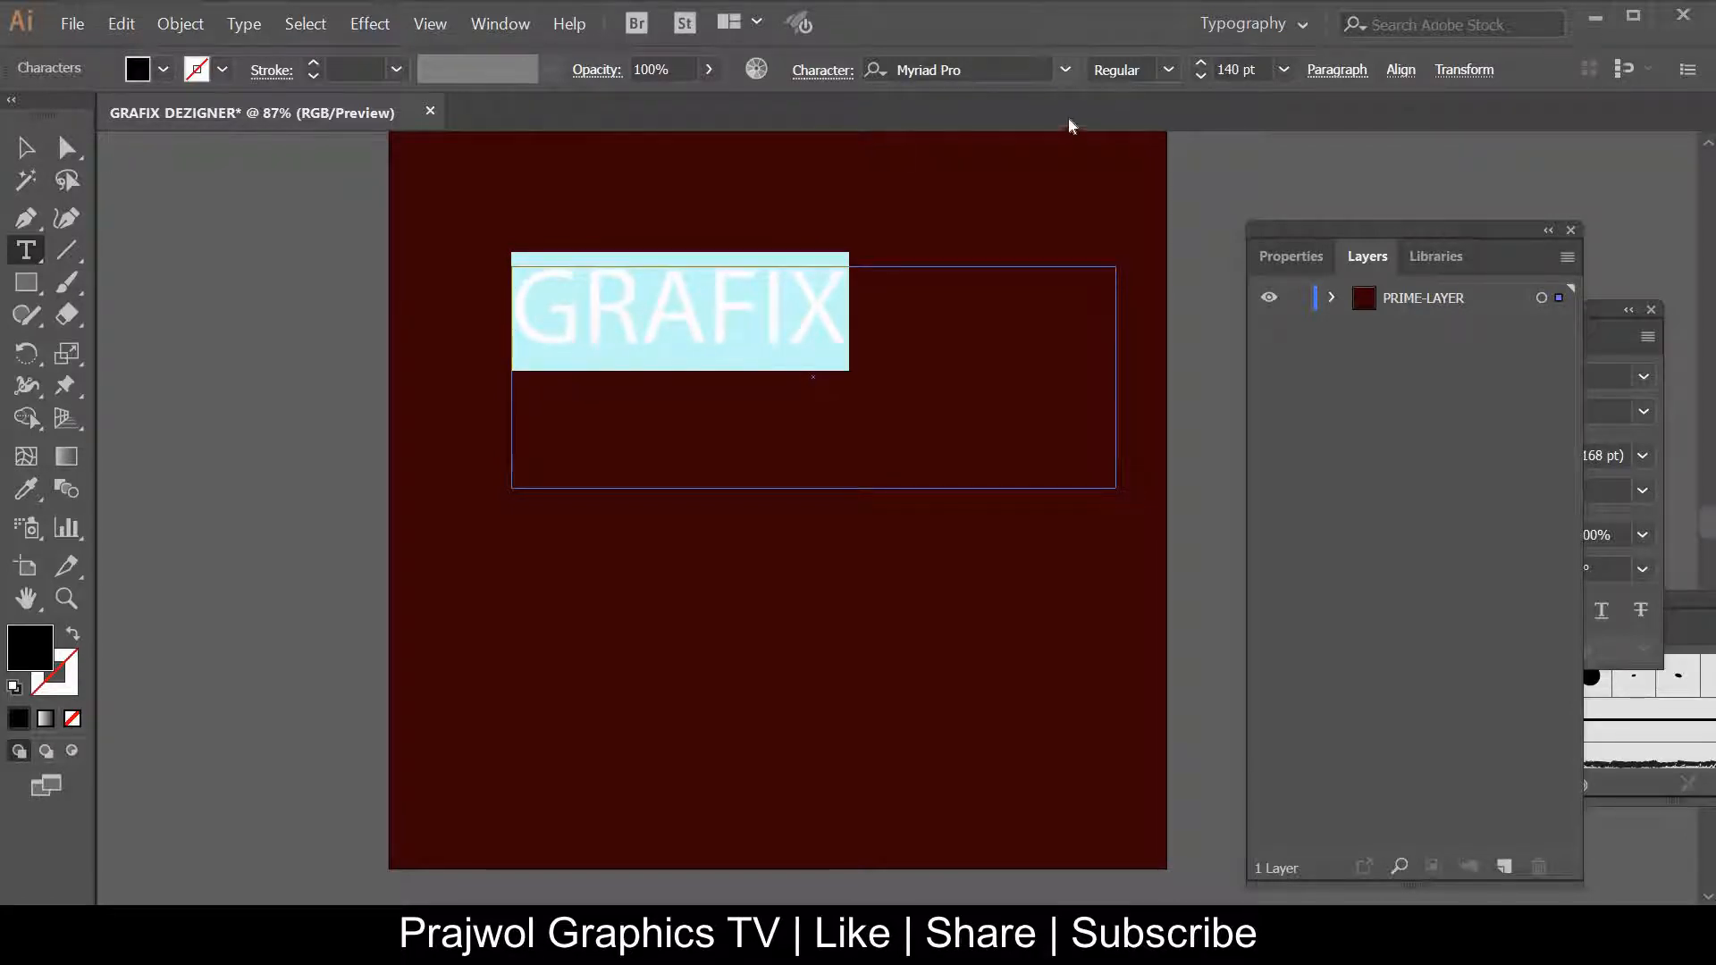
Set the GRAFIX text to the Hanson Bold font at 142 pt
click(1065, 70)
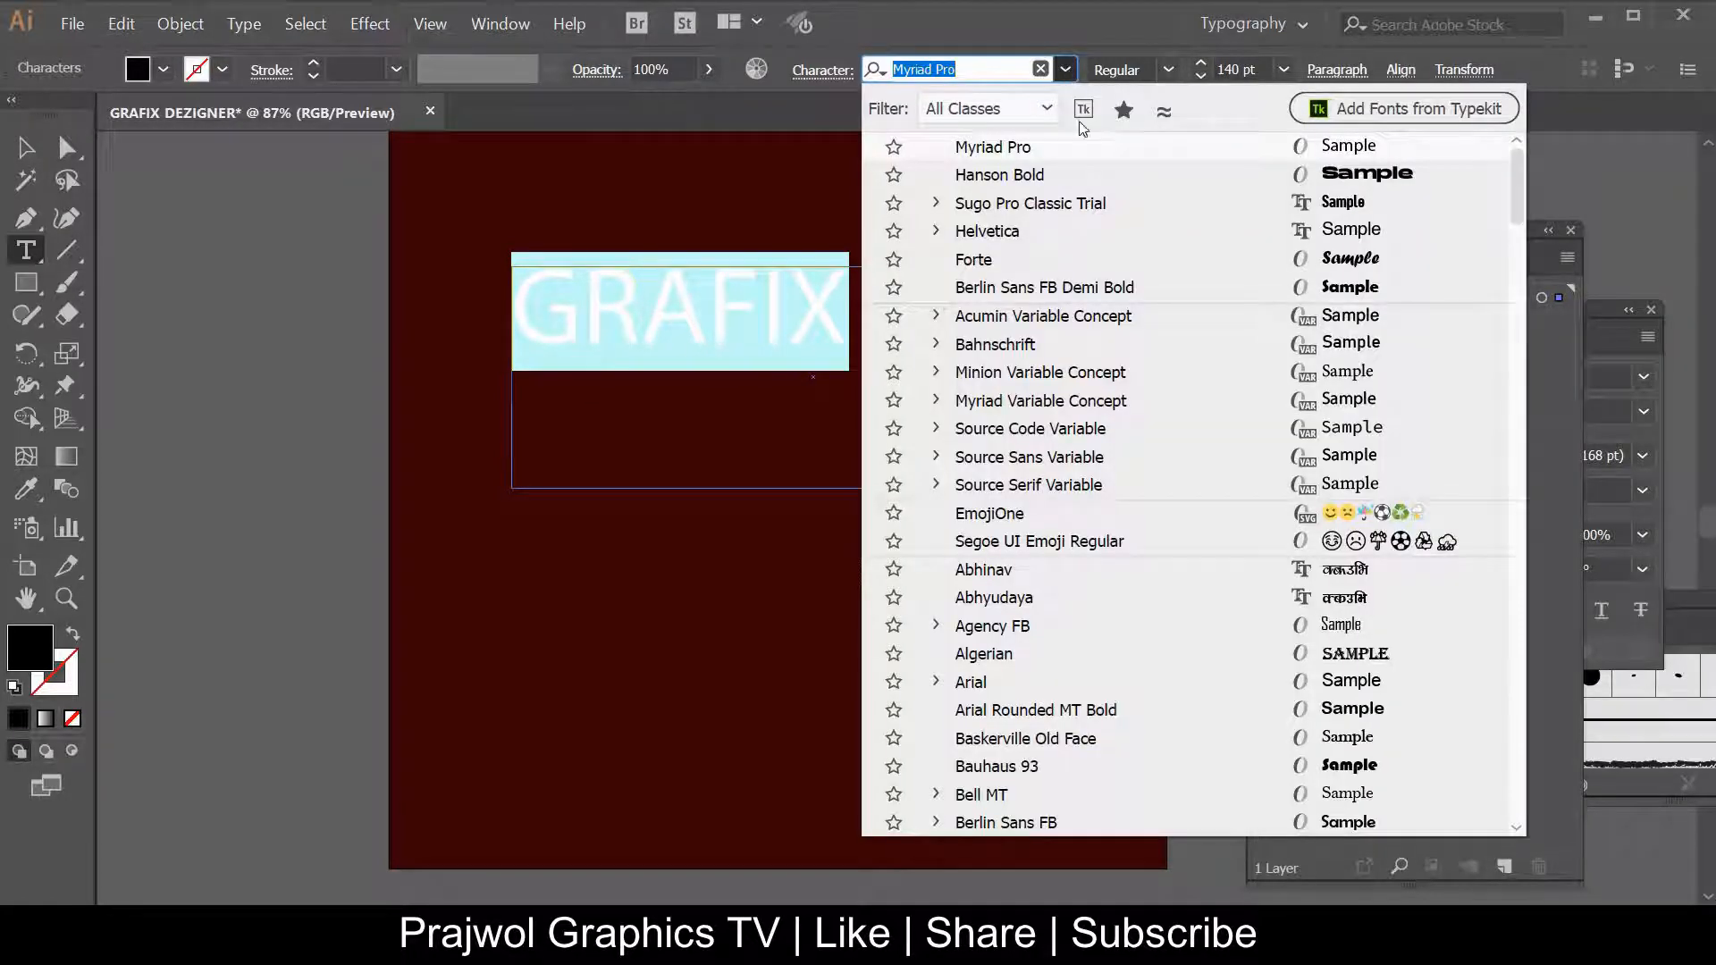
click(1380, 176)
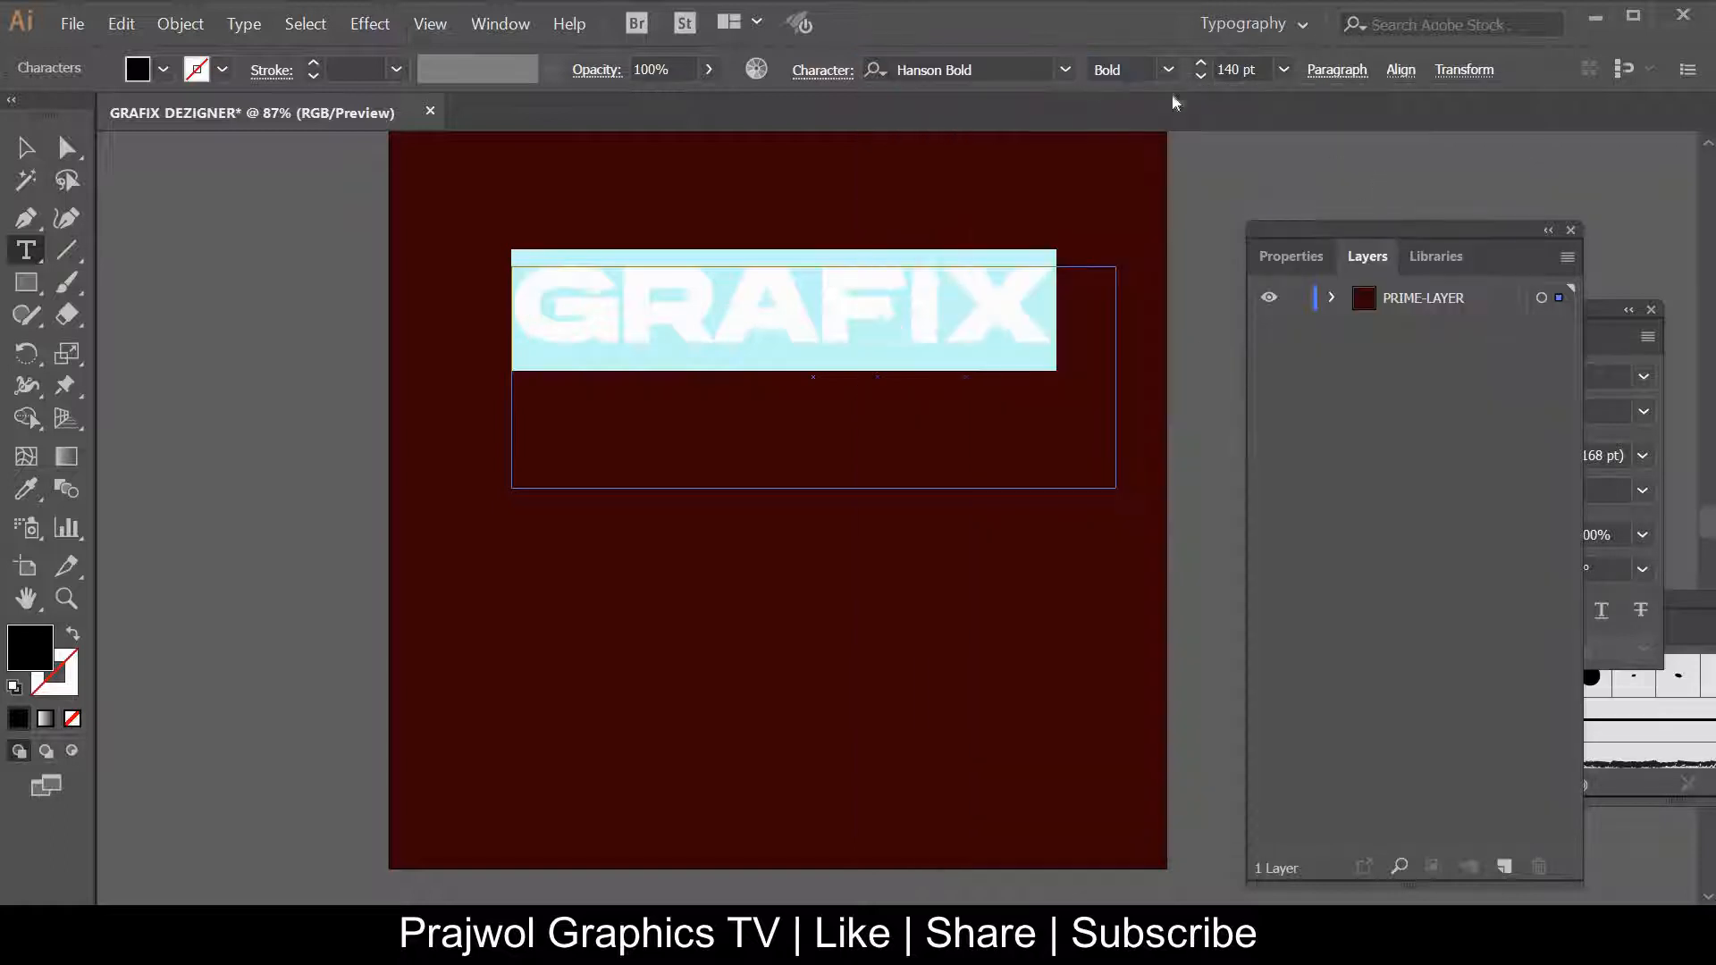
click(1201, 64)
click(1201, 63)
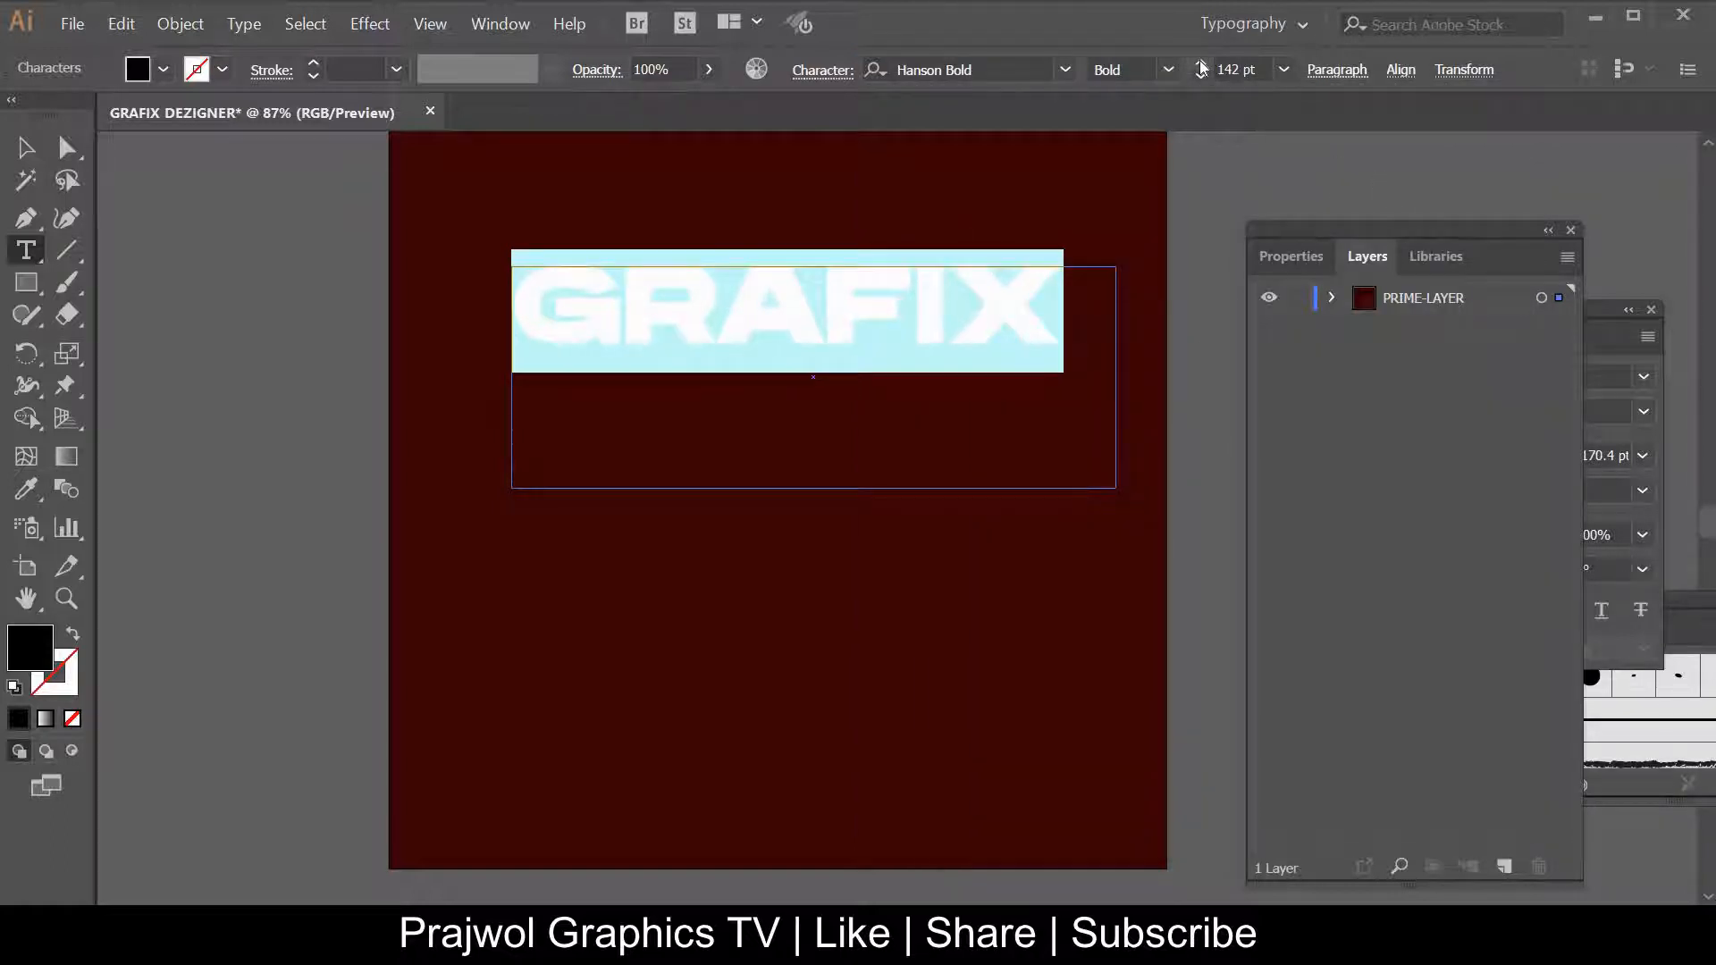
click(26, 147)
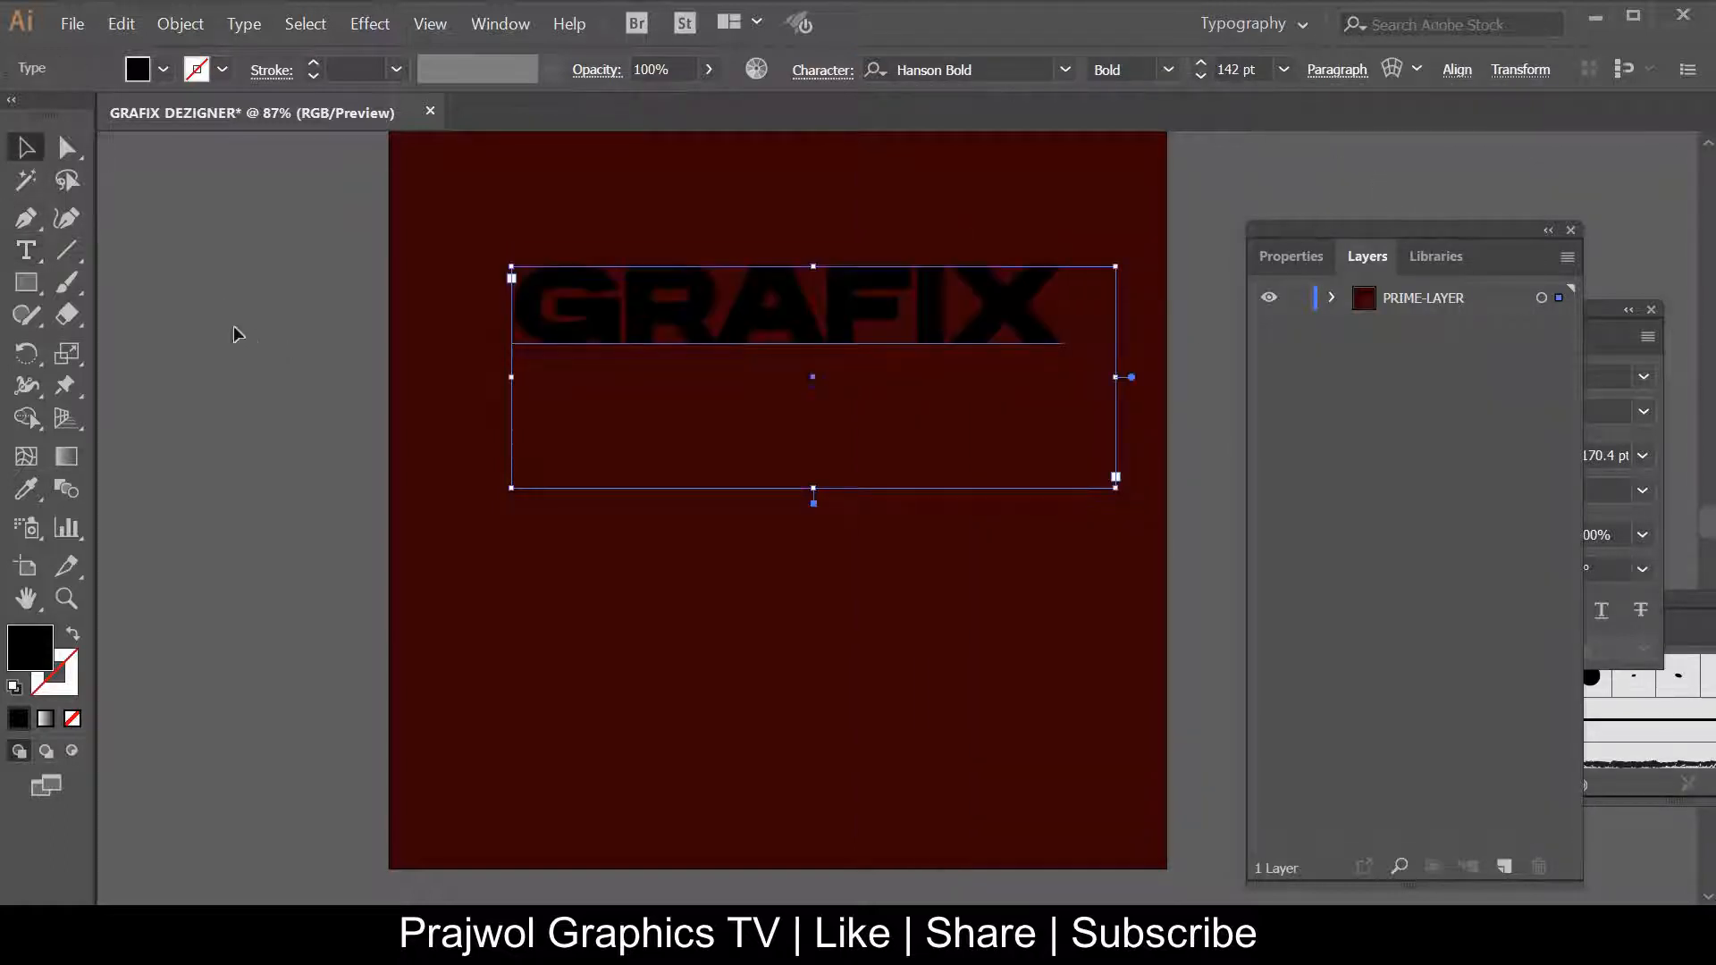
Change the fill colour of the GRAFIX text to white
key(ctrl+shift+a)
double_click(904, 308)
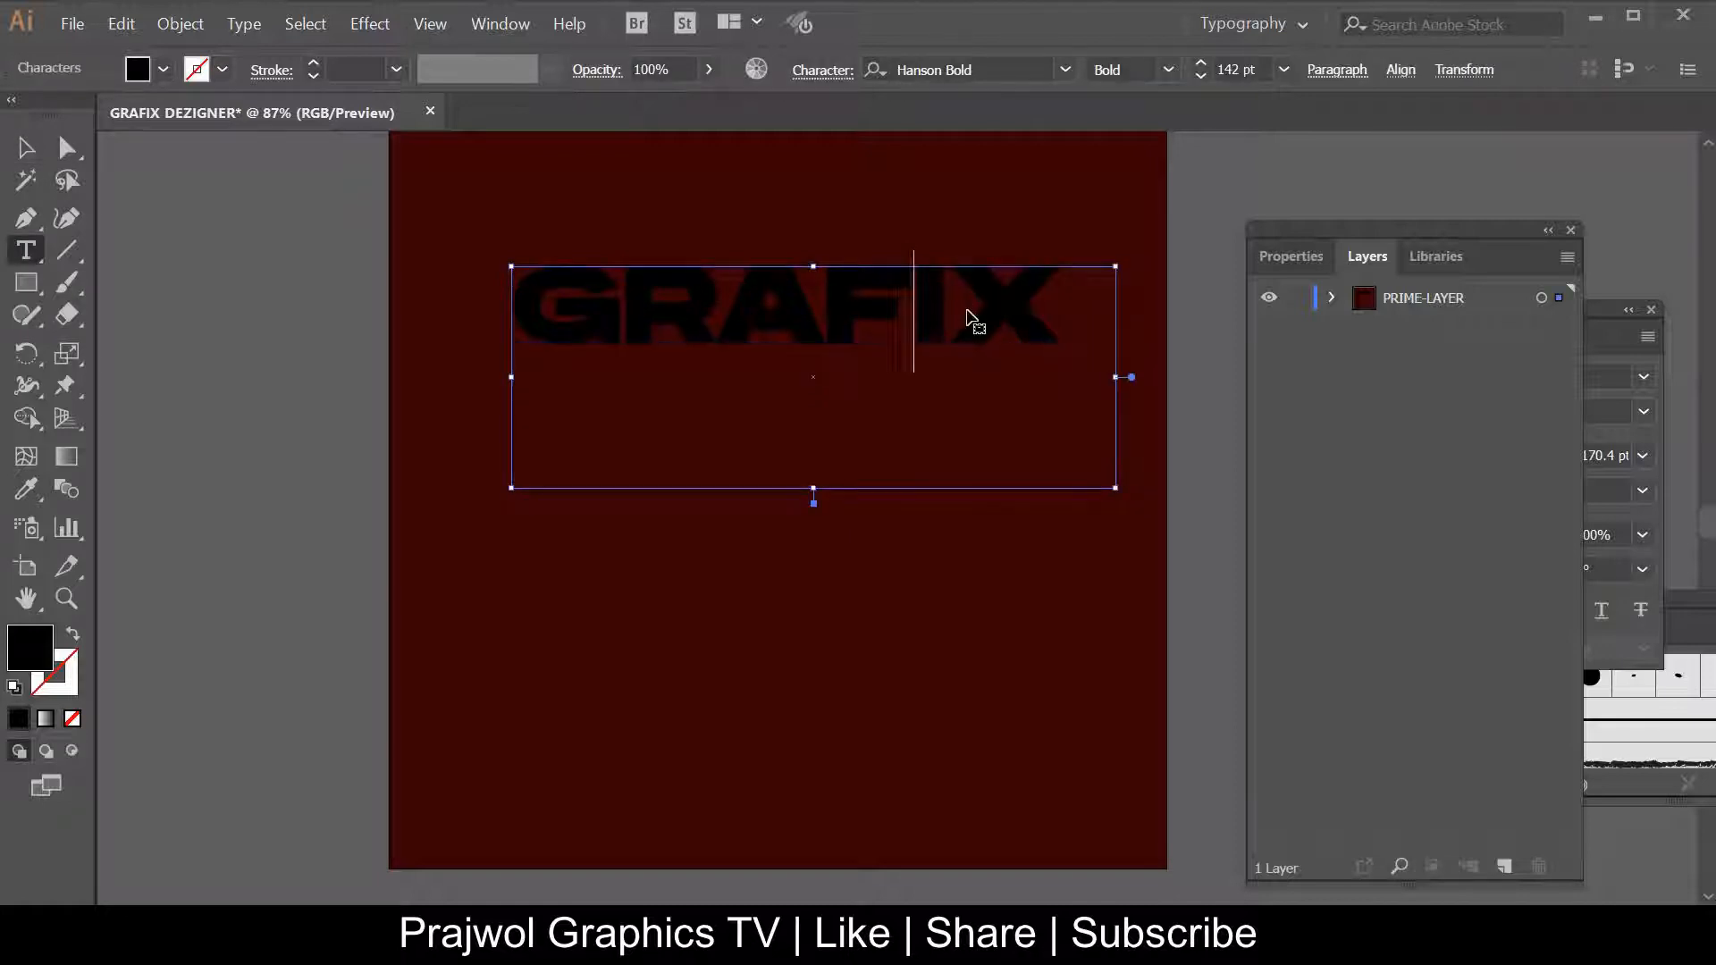
key(ctrl+a)
double_click(40, 654)
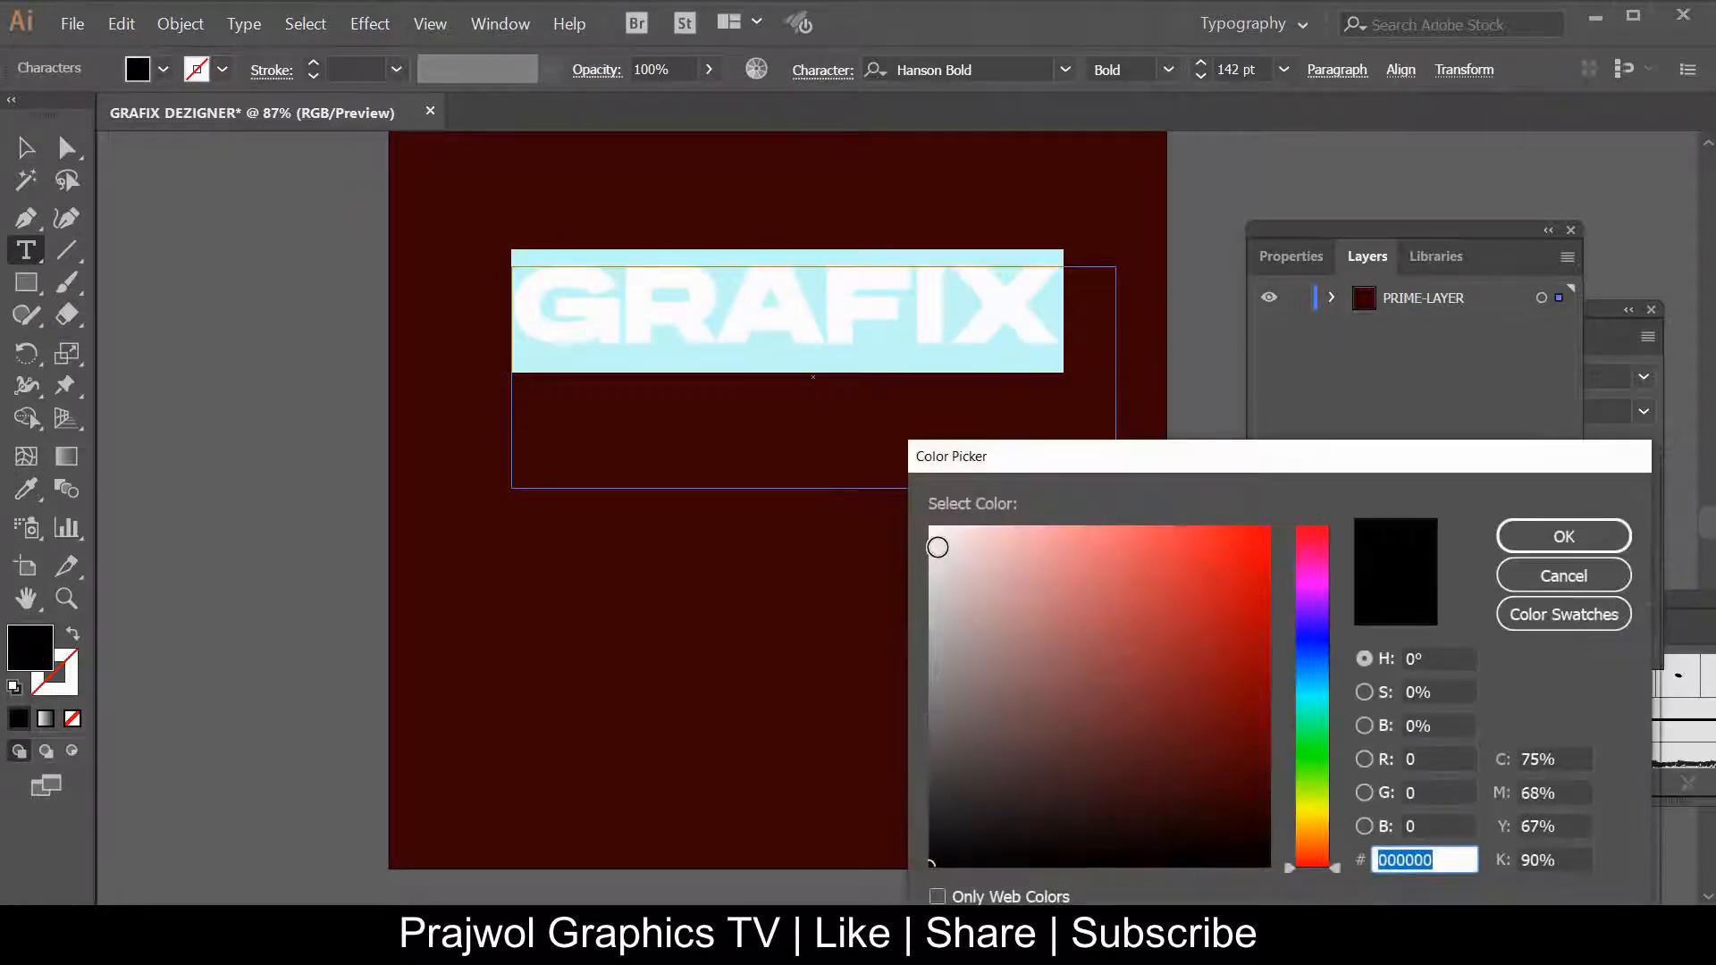
text(ffffff)
click(1544, 541)
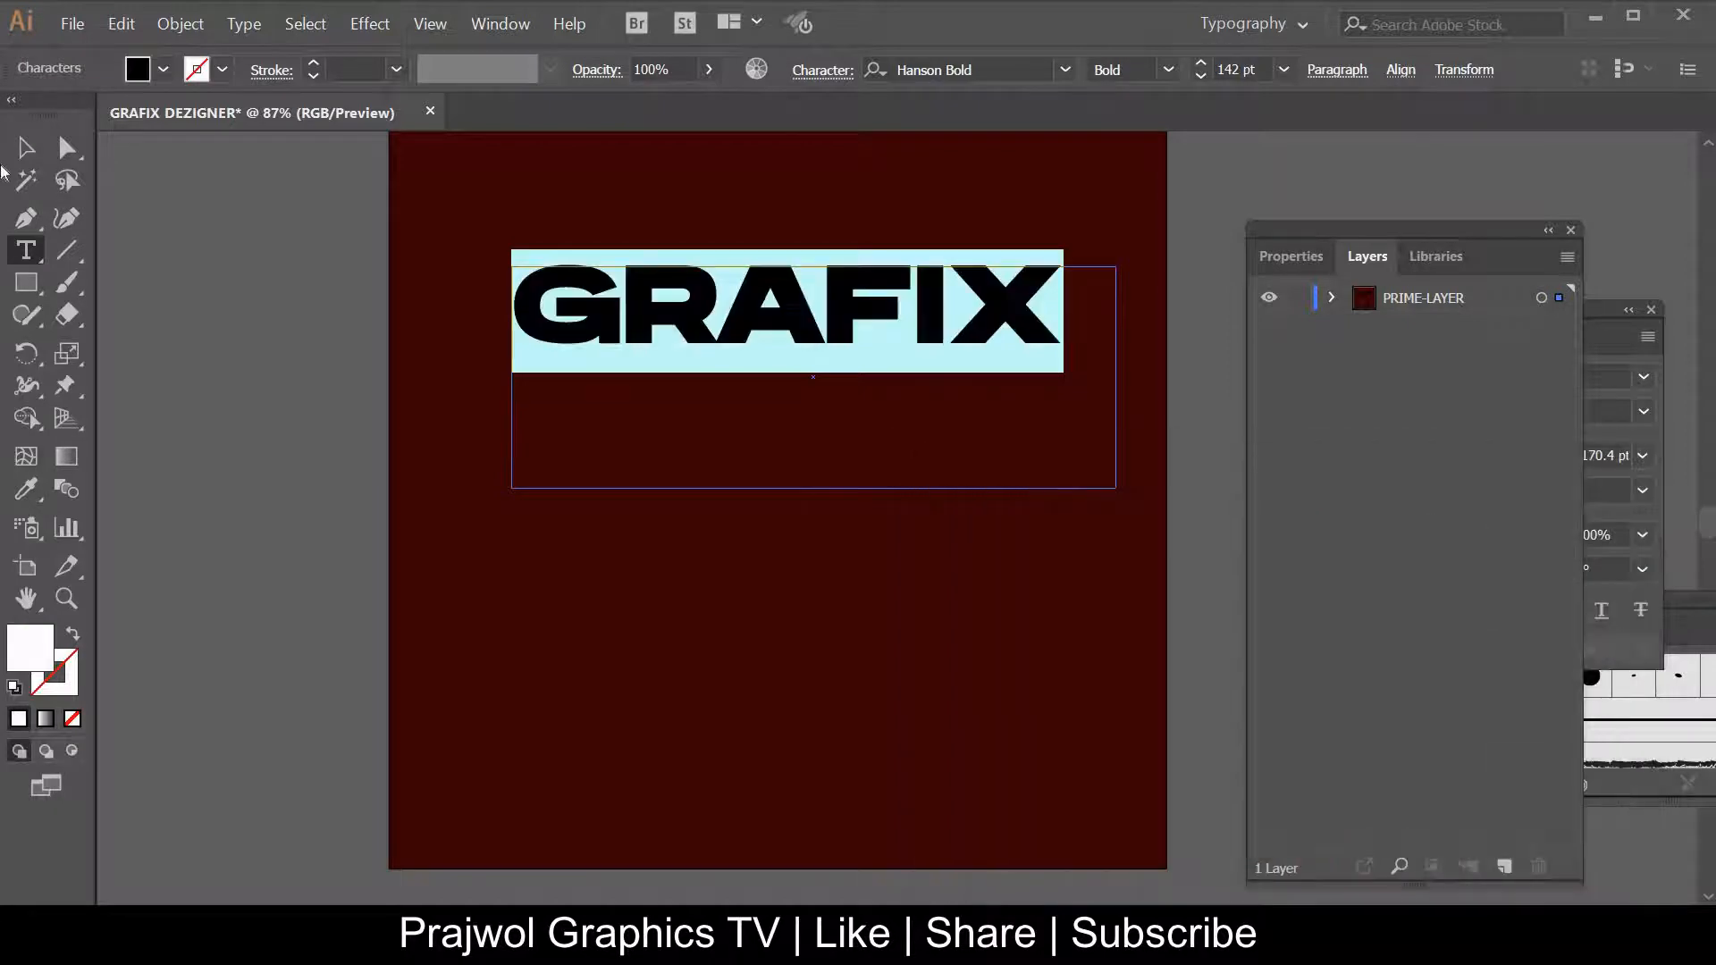
key(Escape)
Shrink the GRAFIX text frame to fit closely around the word
drag(813, 488, 813, 351)
double_click(1122, 309)
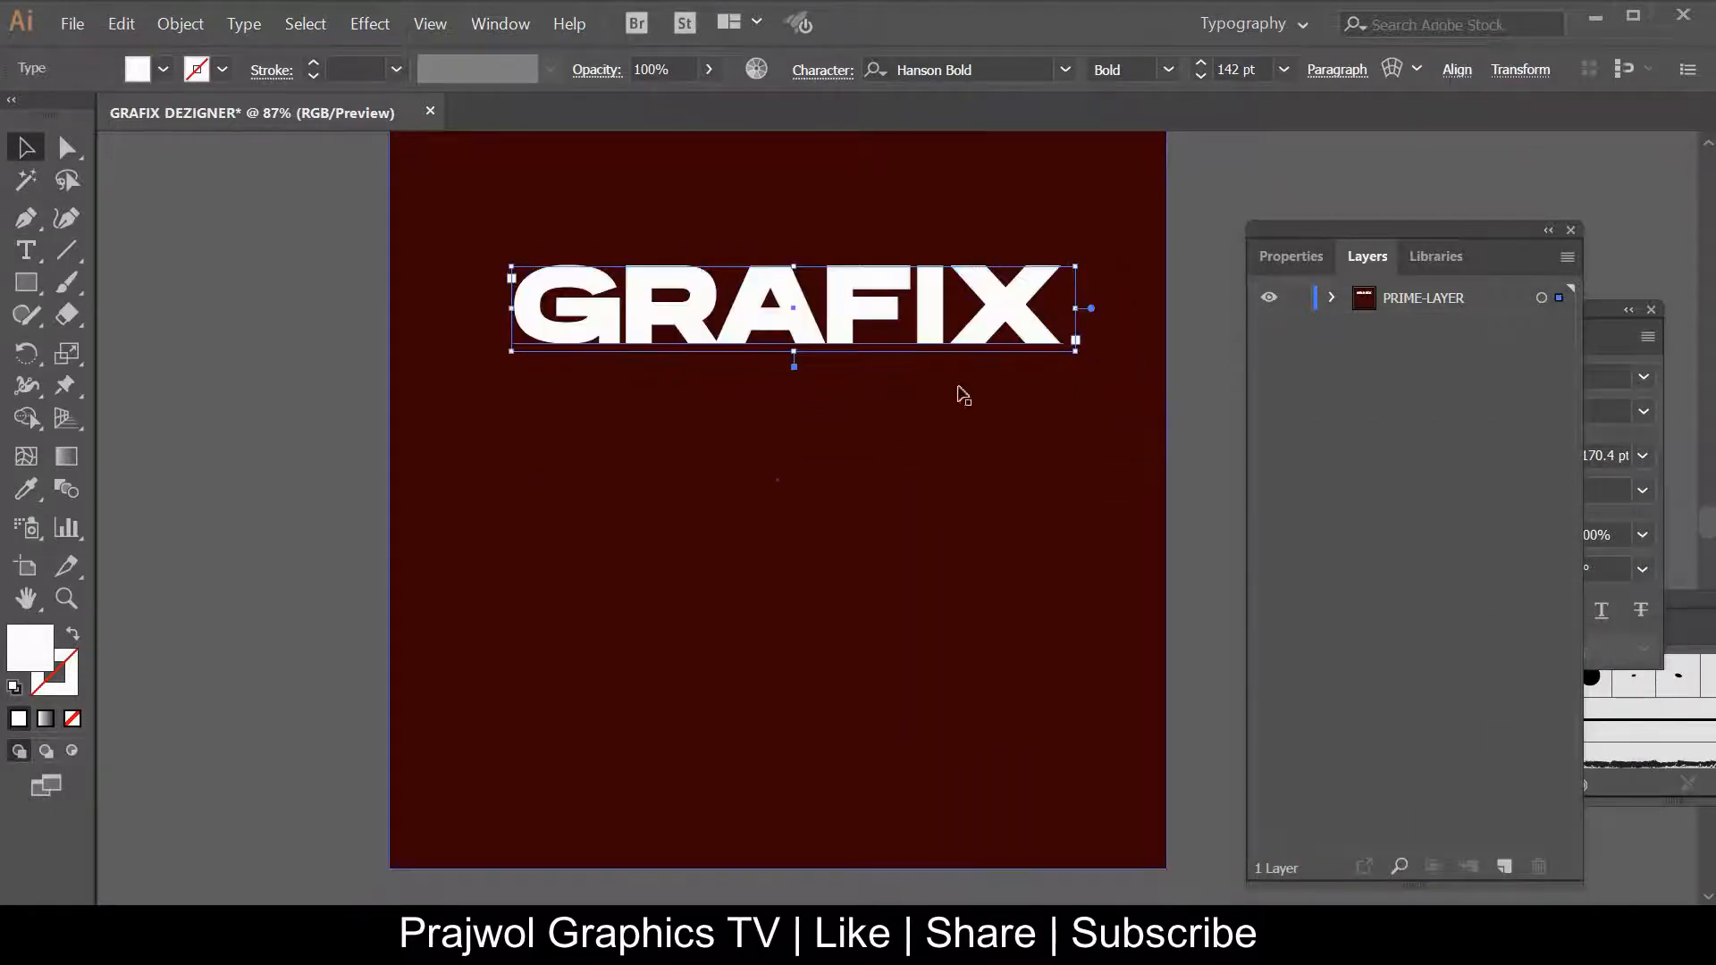
click(774, 407)
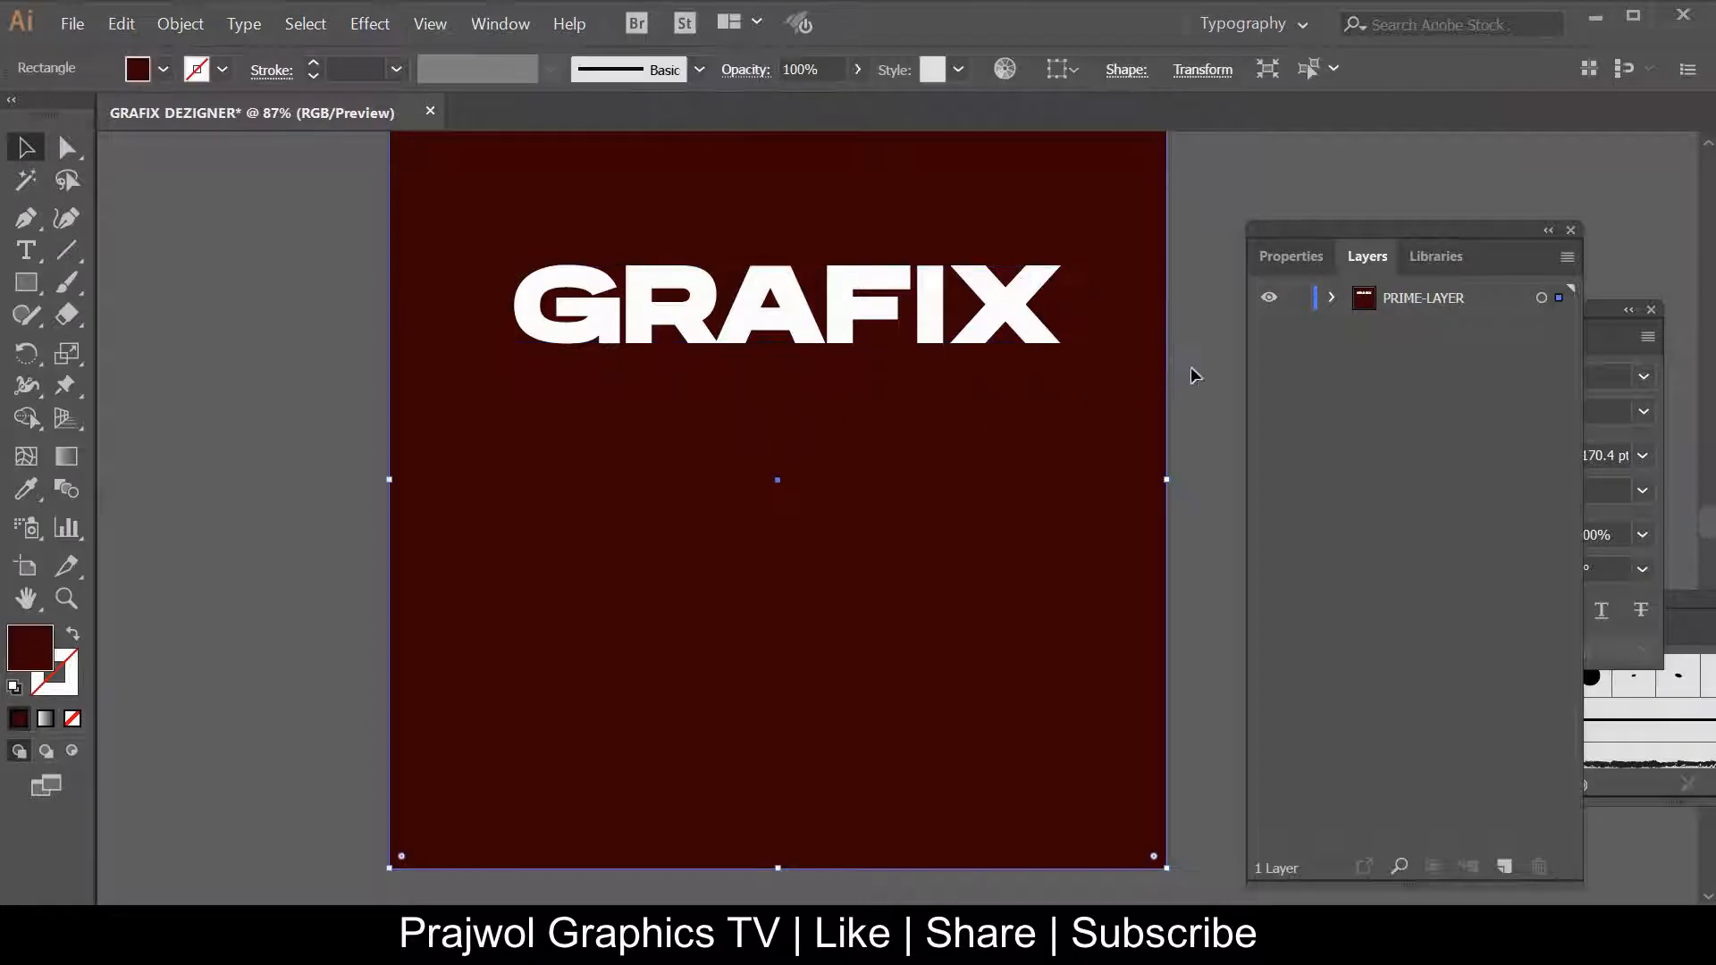
Duplicate the GRAFIX text directly below itself and replace the copy's wording with DEZIGNER
click(751, 318)
drag(751, 318, 752, 433)
key(t)
double_click(740, 416)
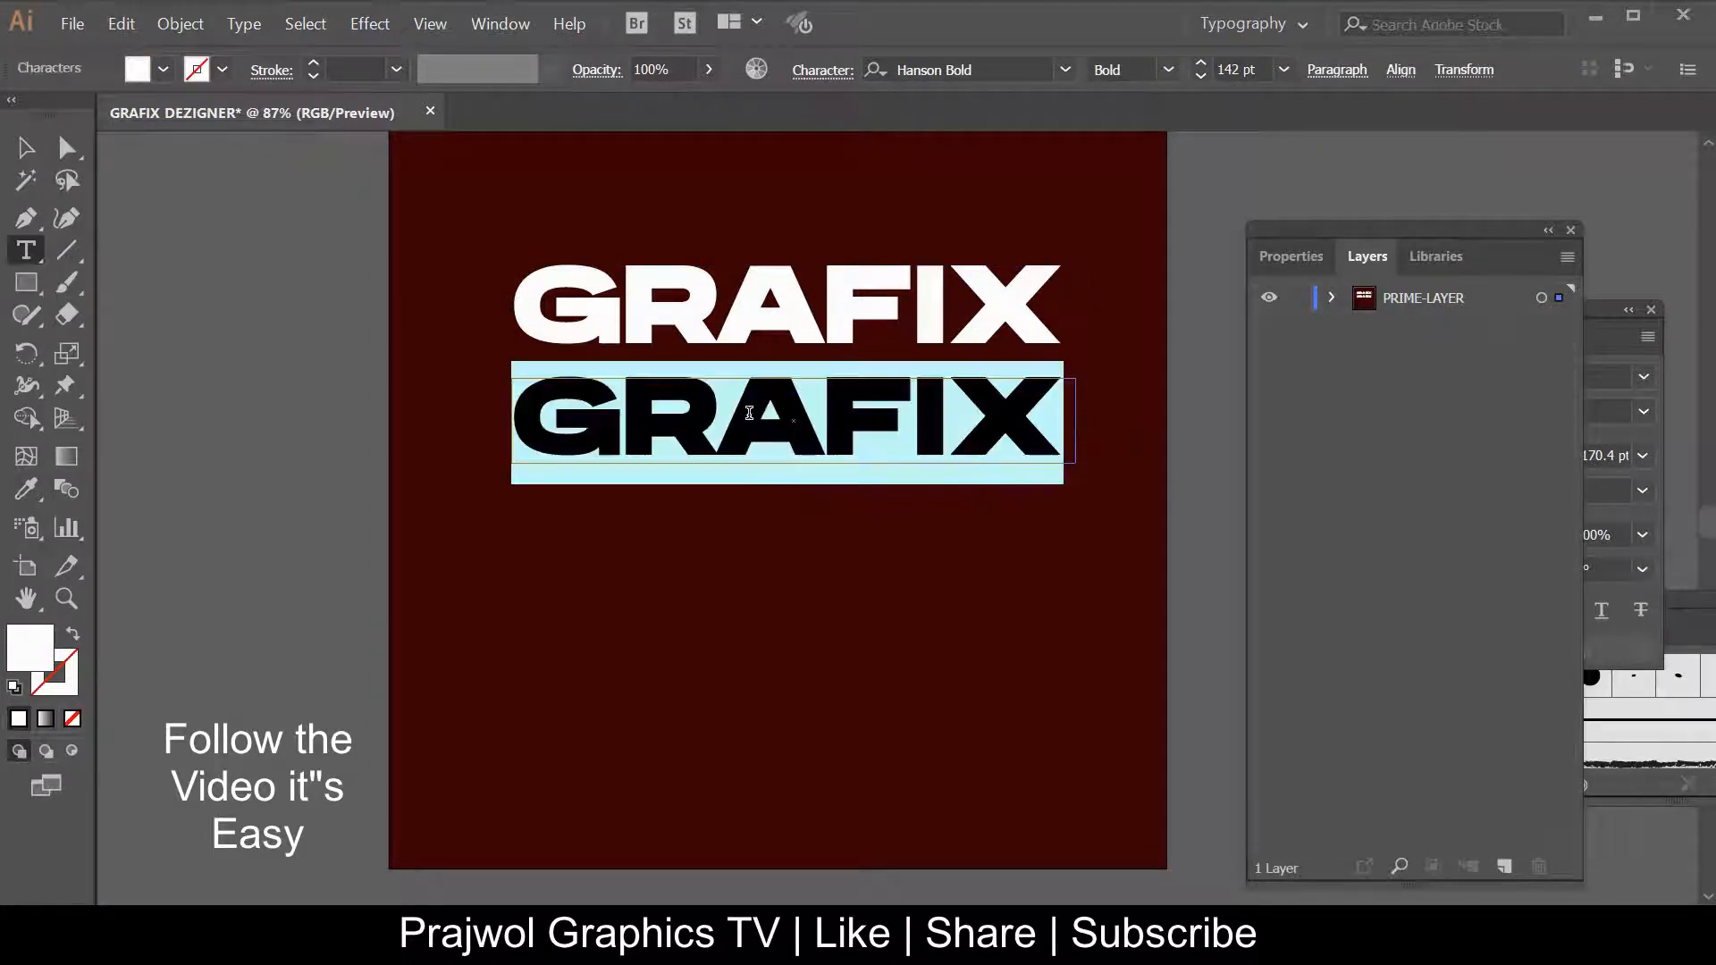
key(BackSpace)
text(DEZIGN)
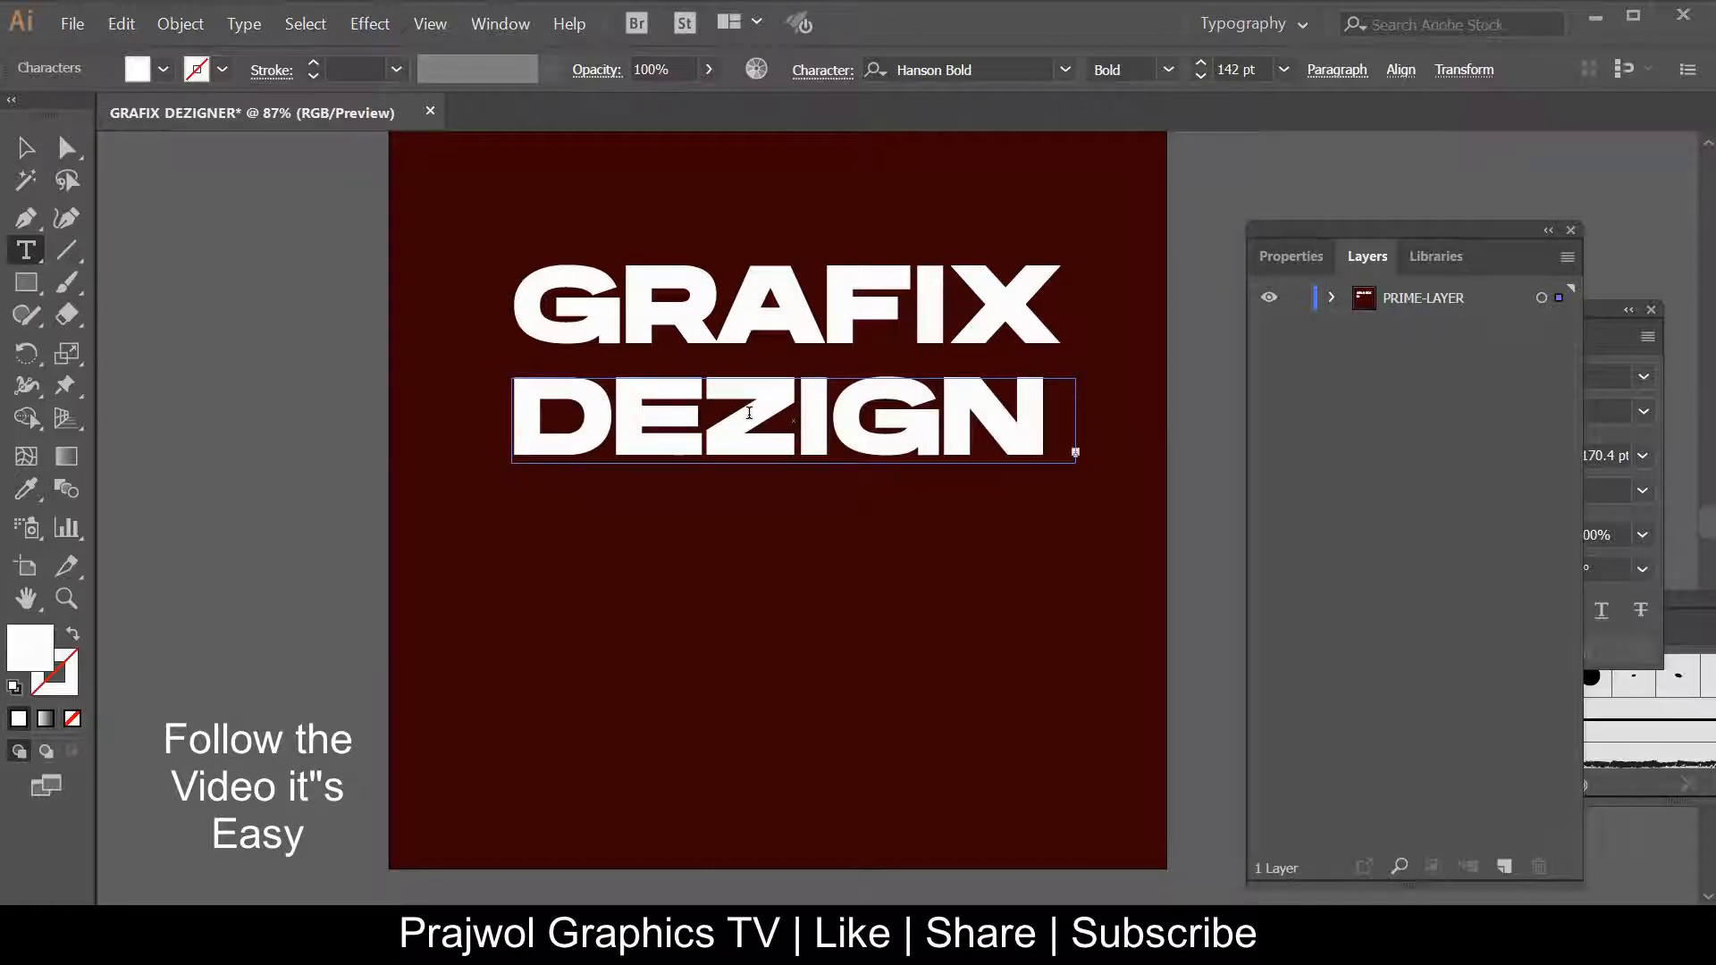
click(18, 150)
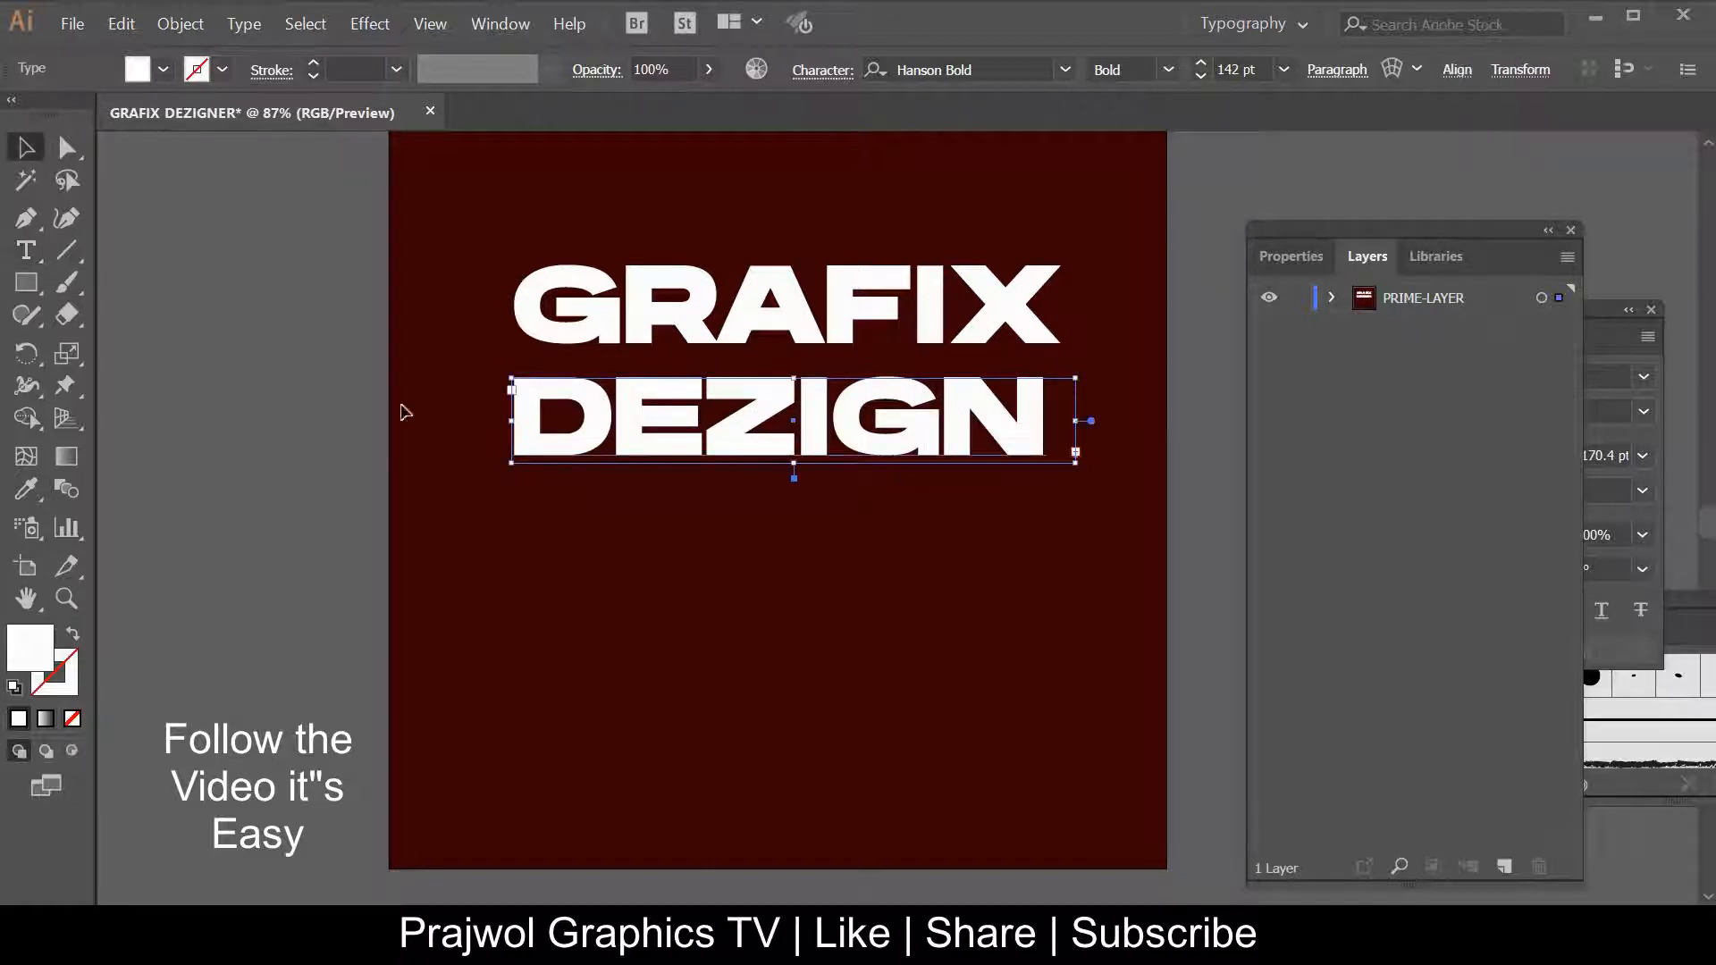
Enlarge the lower text frame until DEZIGNER fits on one line and centre it beneath GRAFIX
click(402, 405)
drag(1078, 420, 1147, 421)
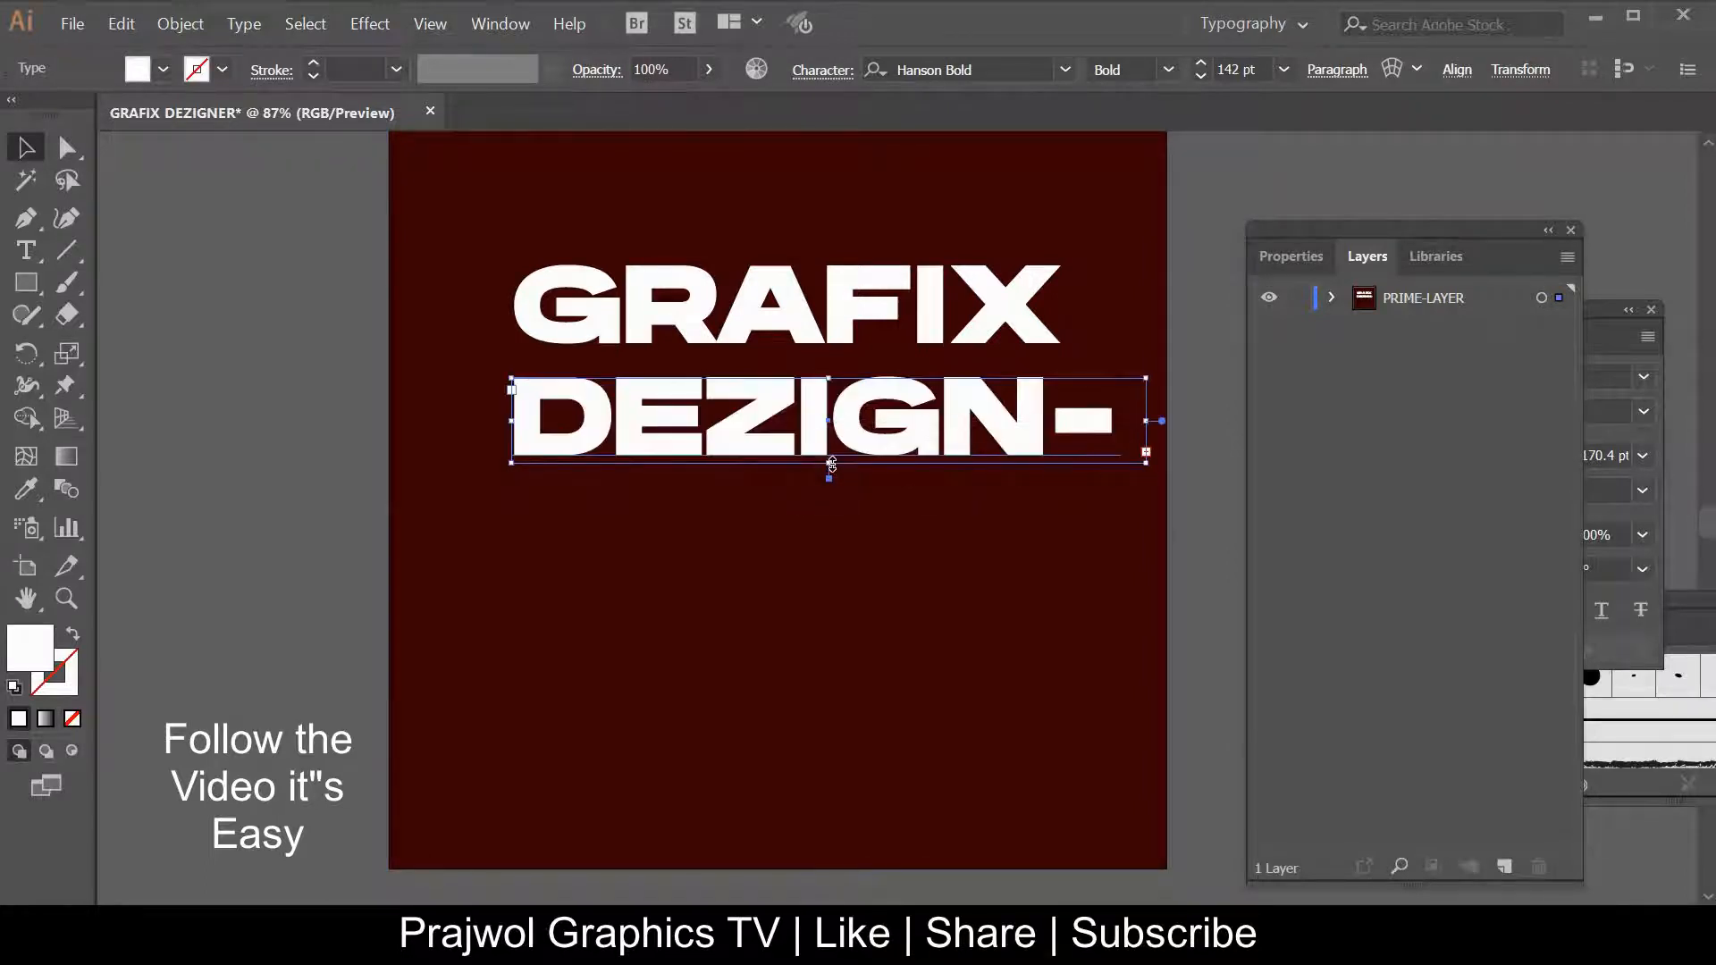
drag(831, 464, 831, 509)
drag(511, 442, 448, 429)
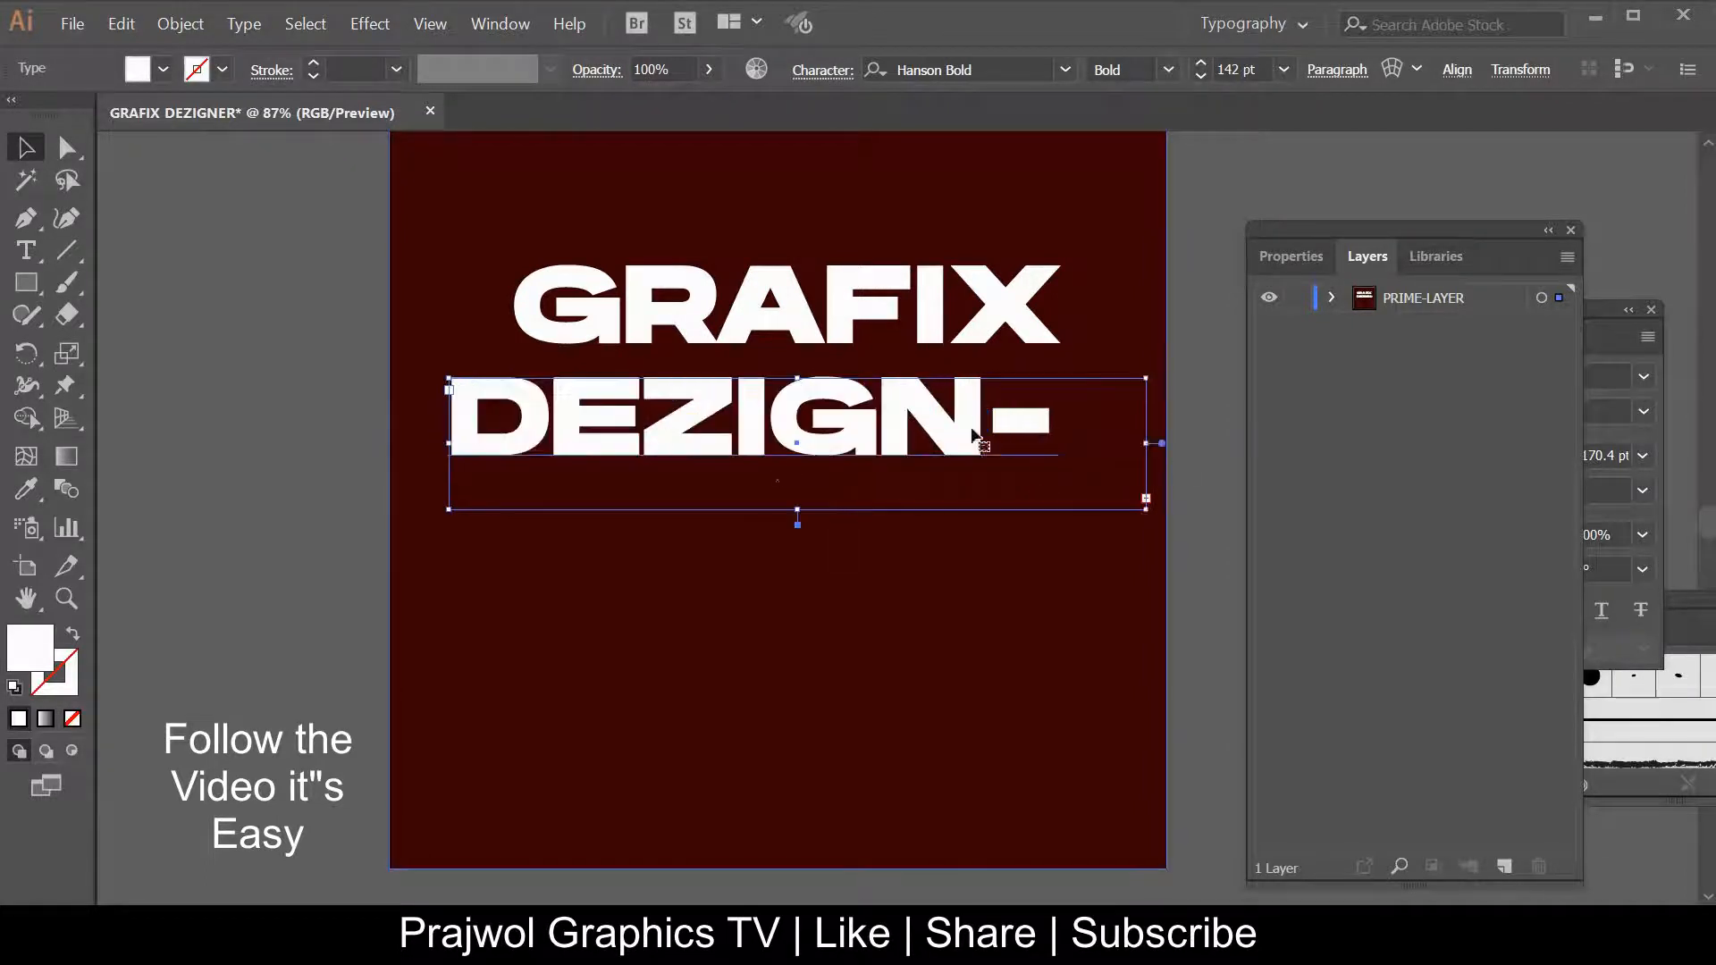
drag(1145, 442, 1209, 443)
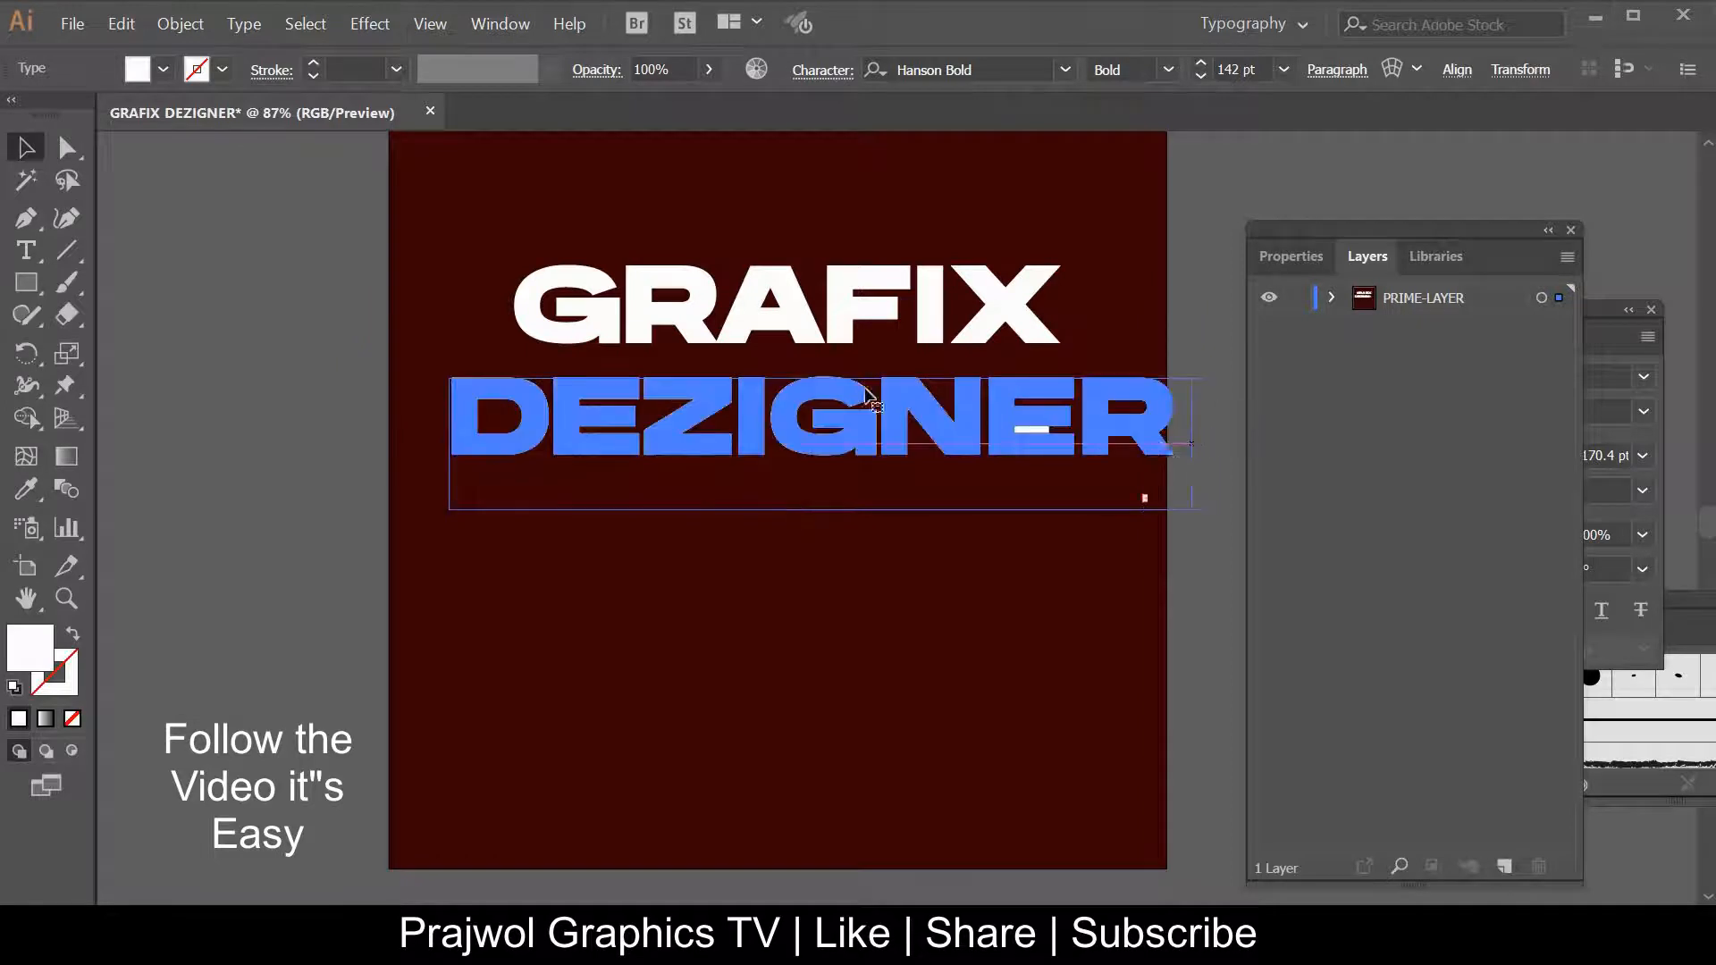
drag(856, 440, 824, 452)
click(896, 482)
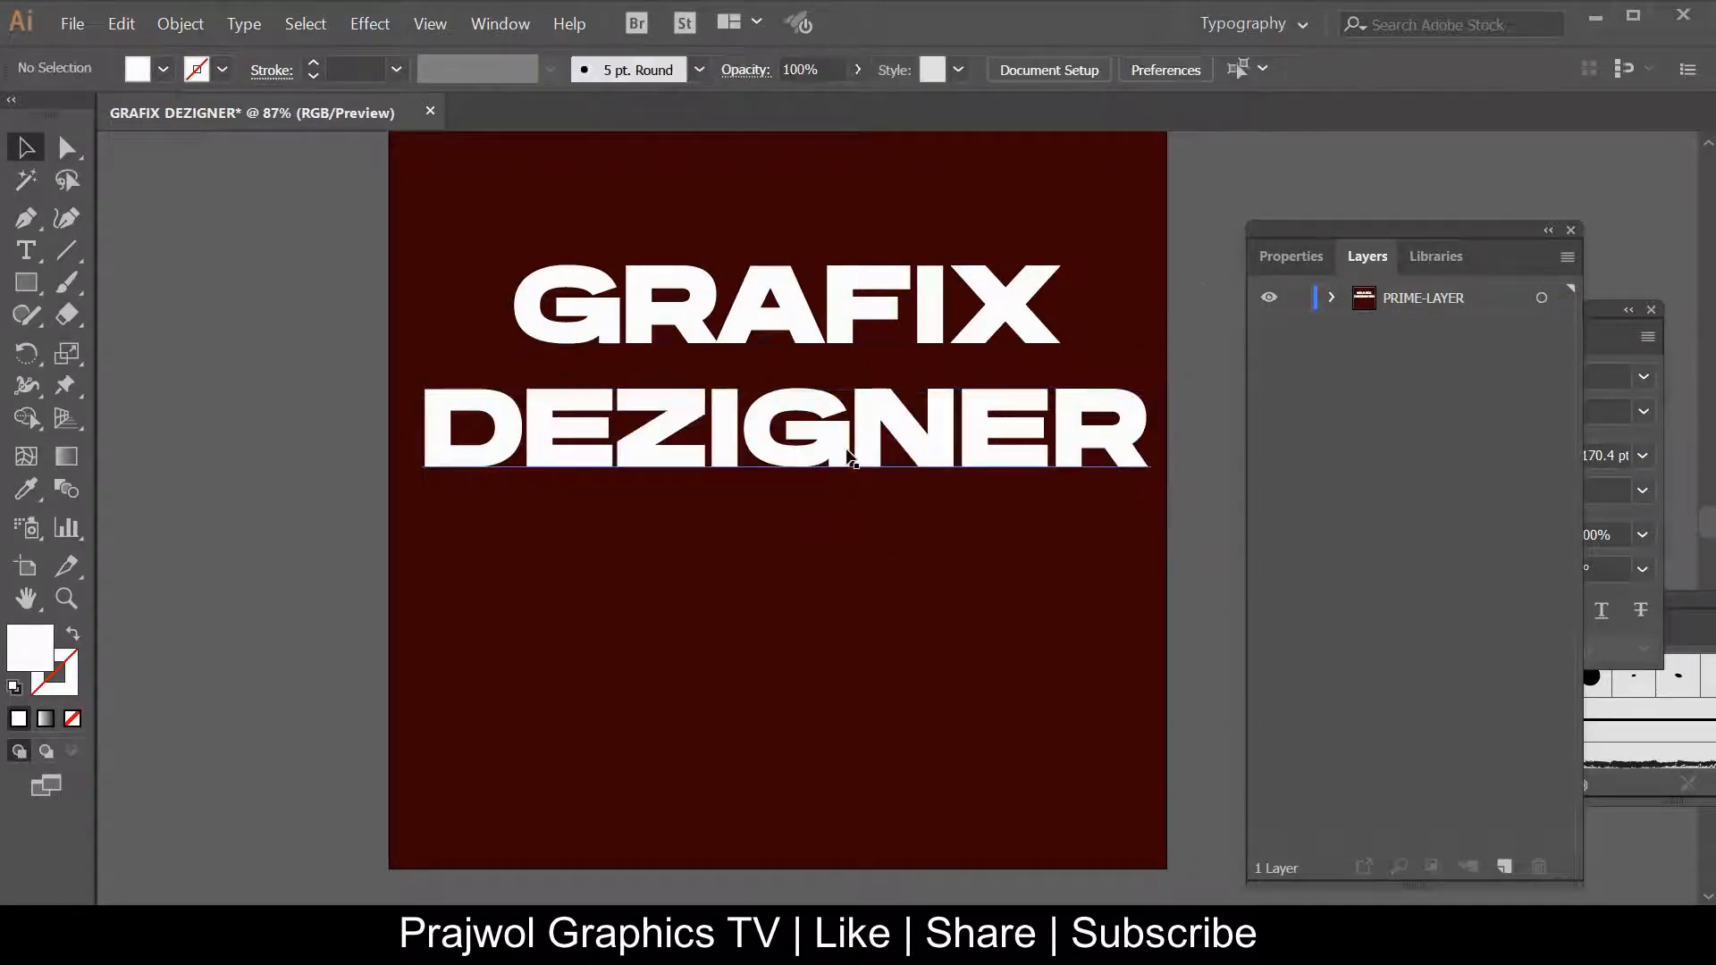
Move the GRAFIX text straight down until it sits just above DEZIGNER with a narrow gap
click(850, 458)
drag(799, 485, 799, 479)
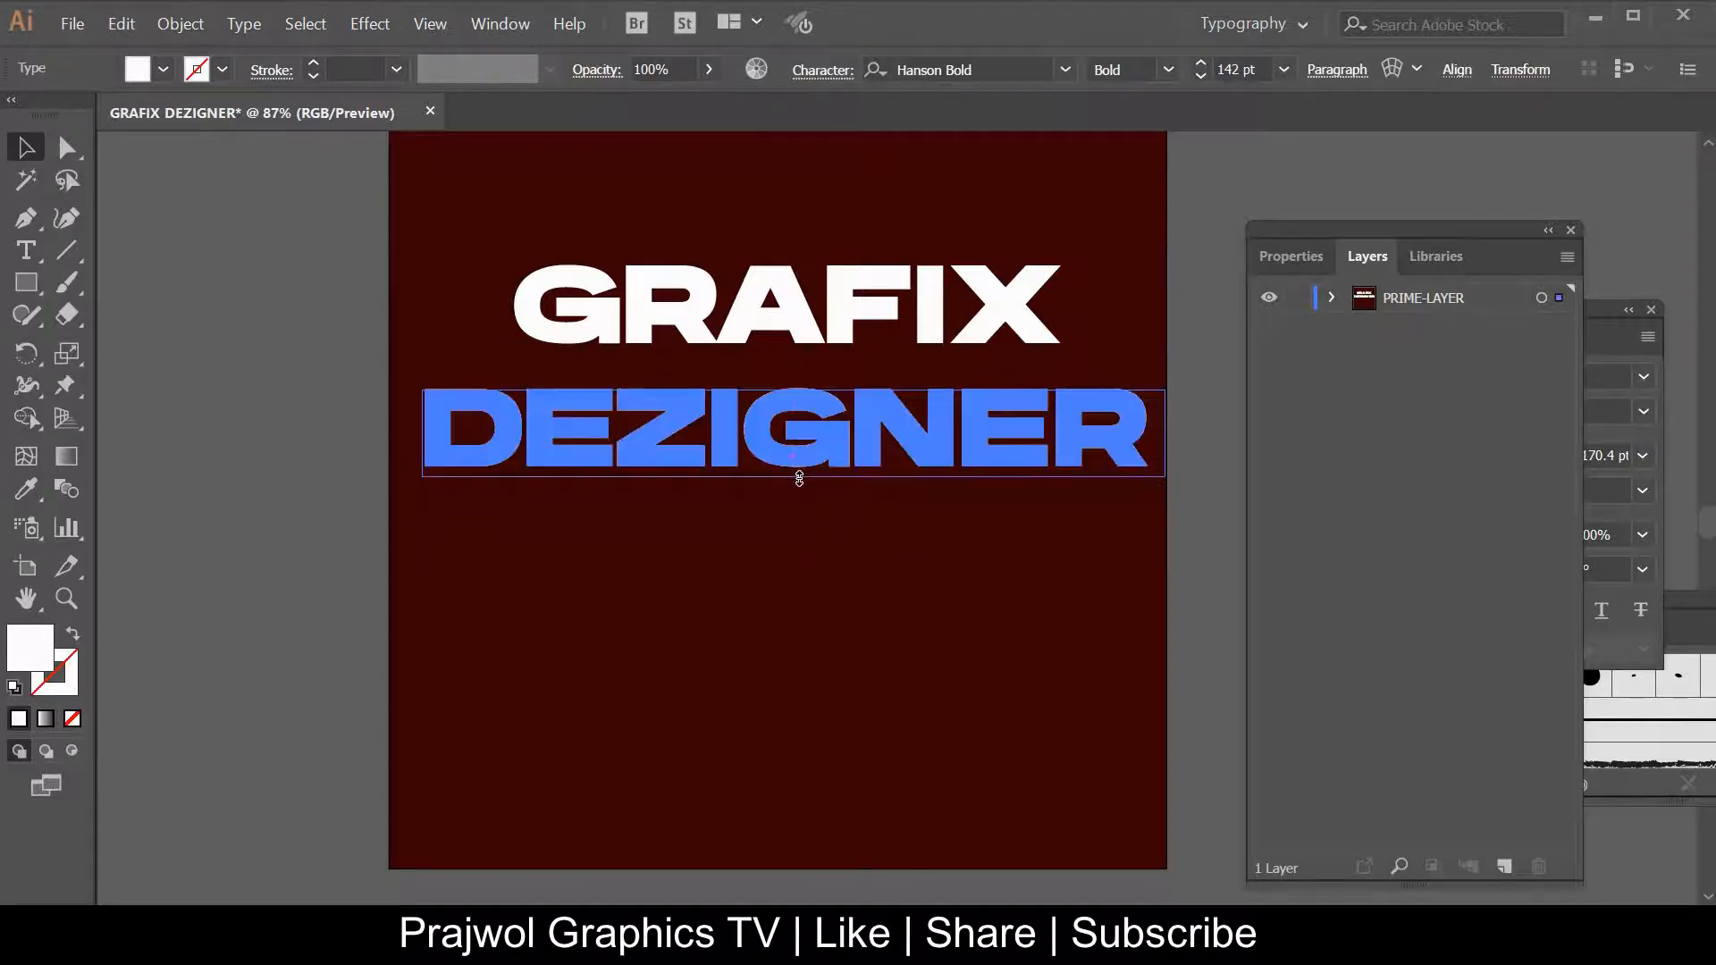
drag(1076, 362, 1077, 362)
click(828, 367)
click(675, 345)
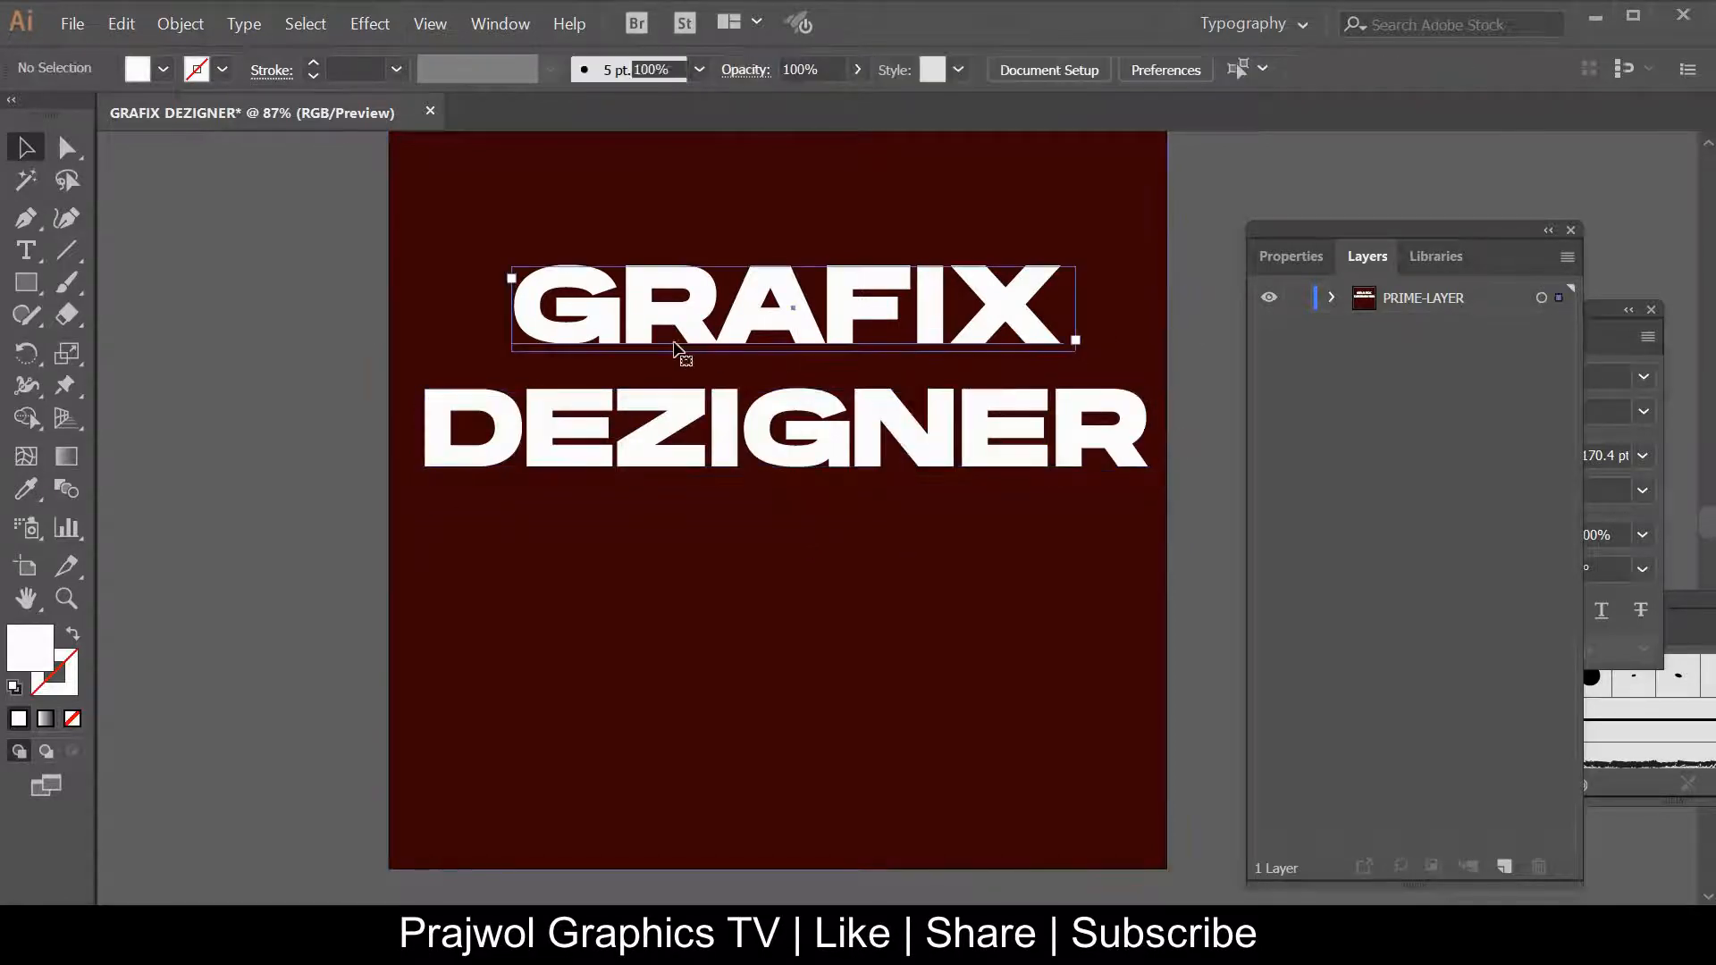
key(Down)
key(Down)
key(Down)
key(Down)
key(Down)
key(Down)
key(Down)
key(Down)
key(Down)
key(Down)
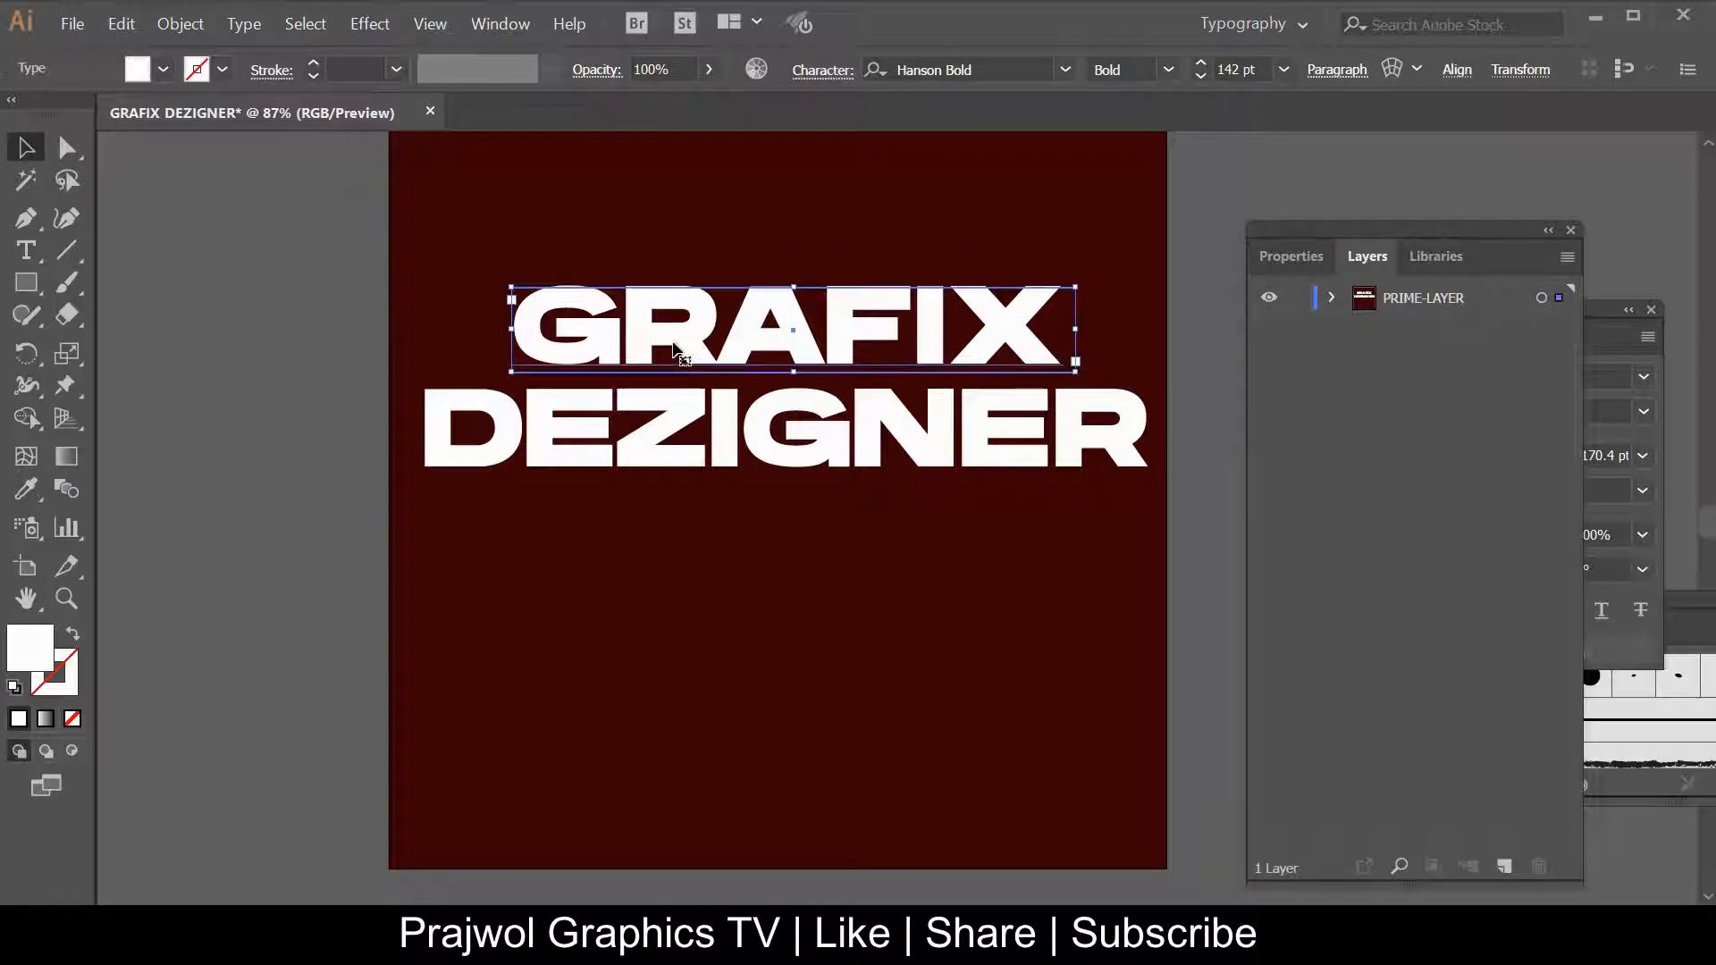
key(Down)
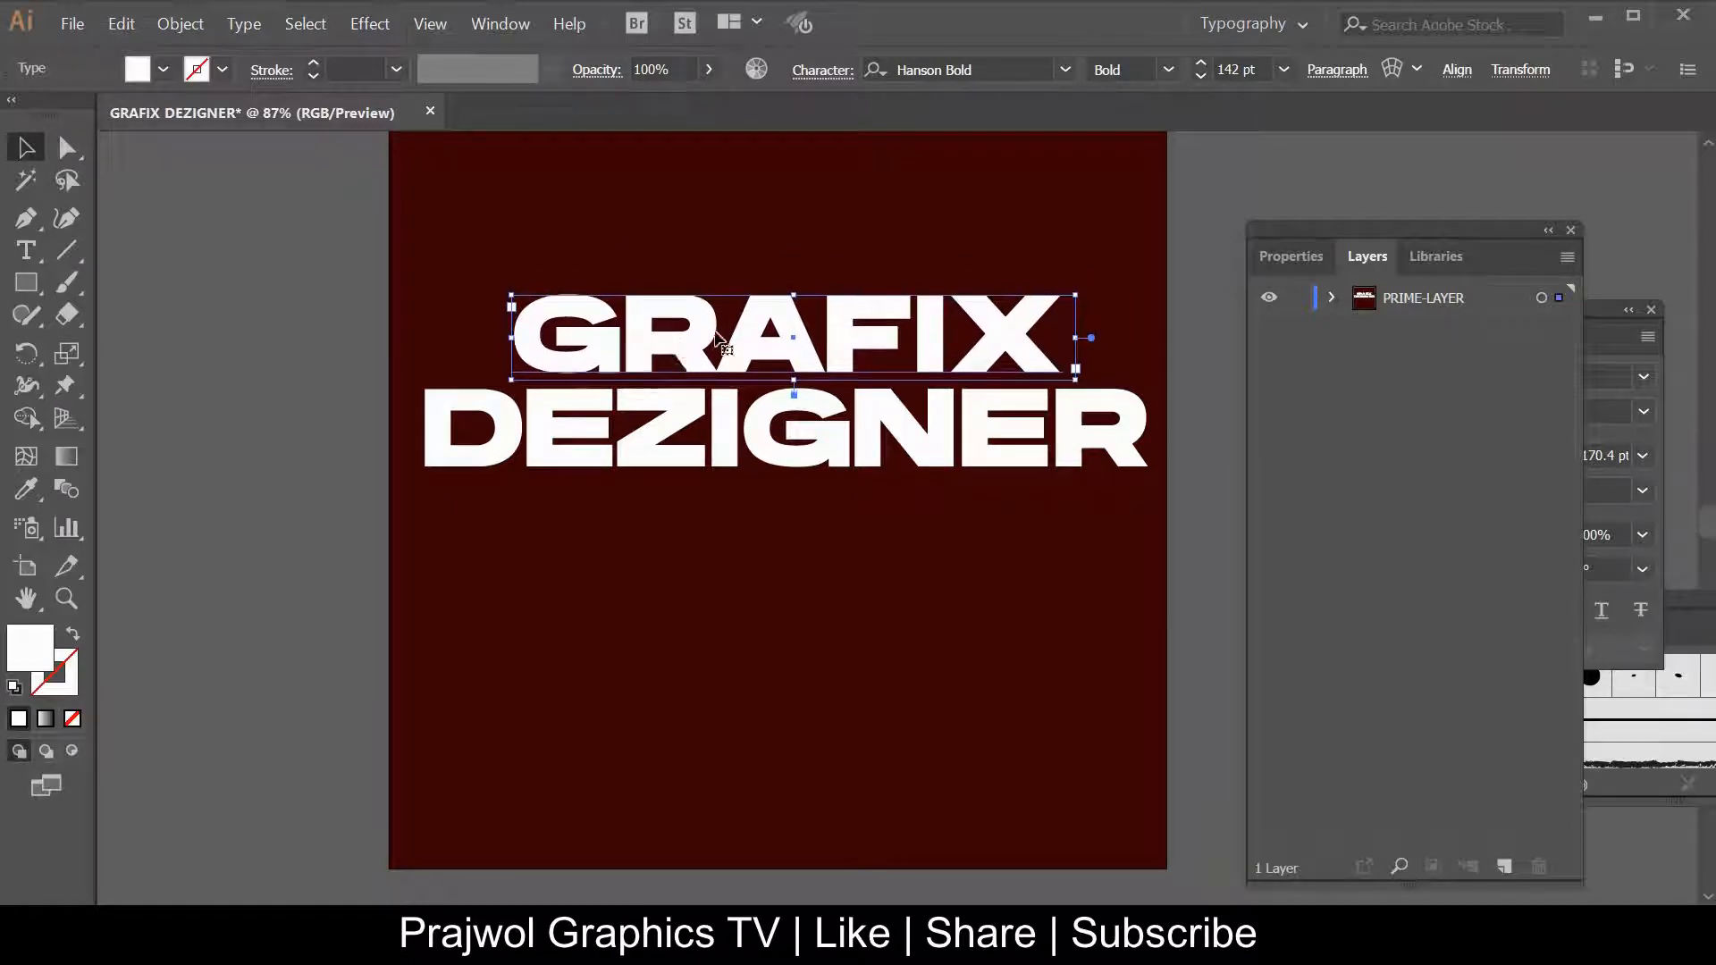
Increase the tracking of all the GRAFIX characters to 43
key(t)
key(ctrl+a)
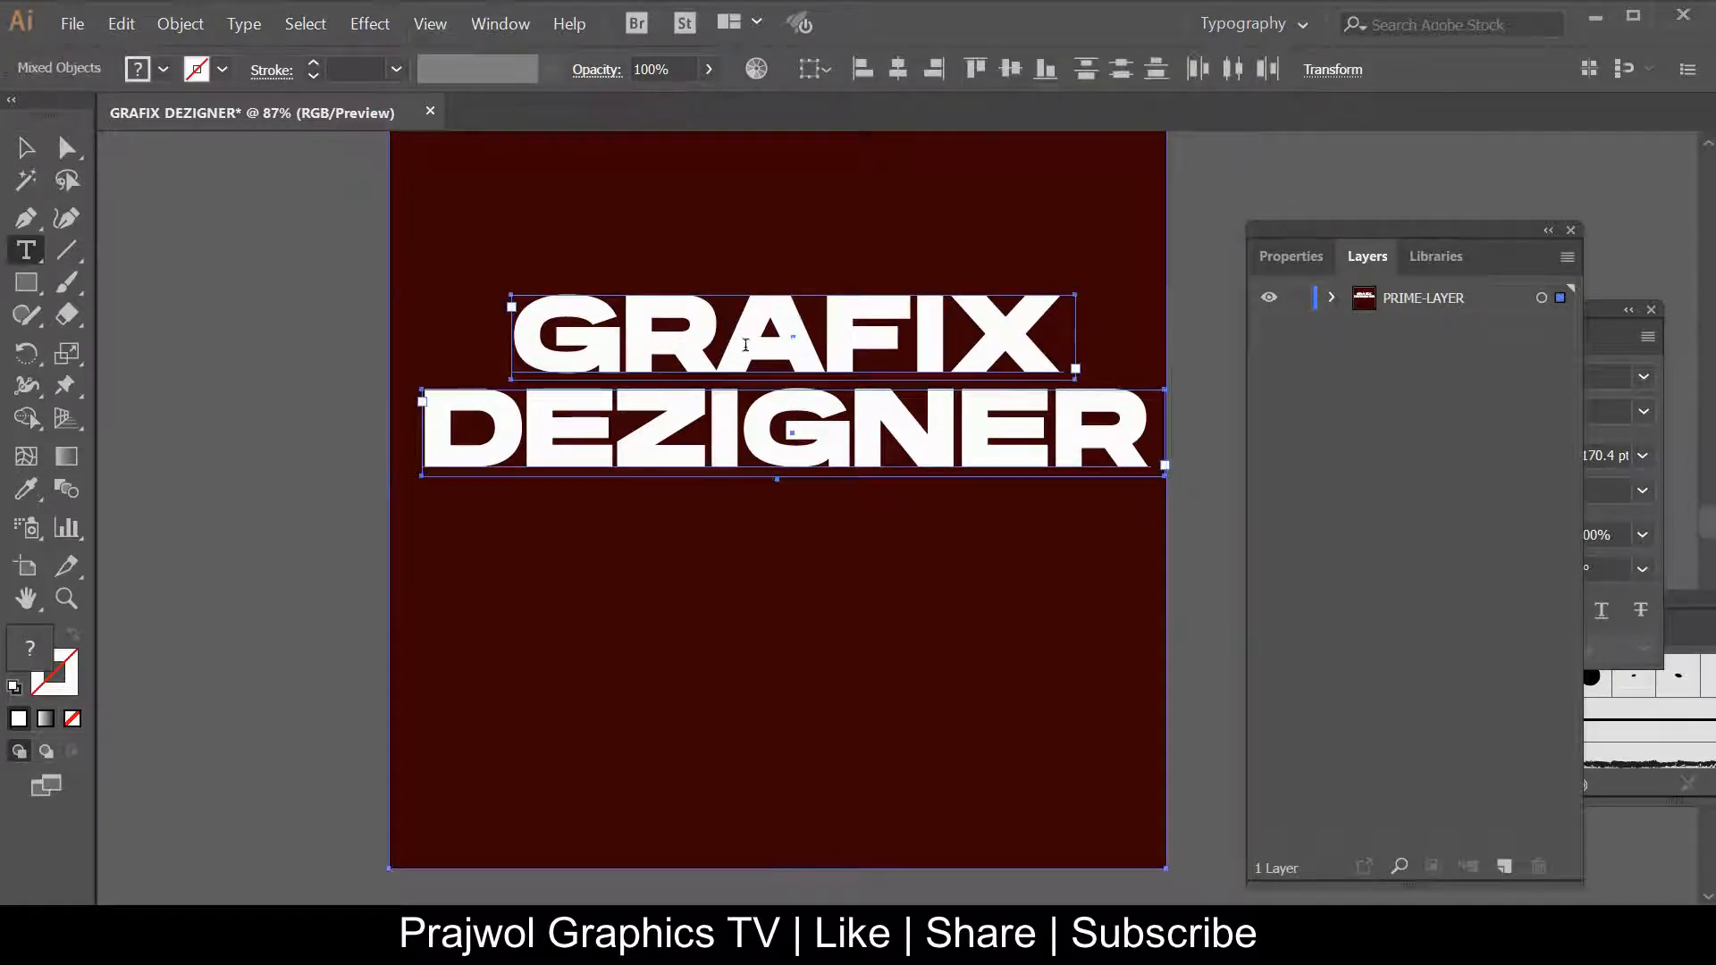
click(725, 337)
key(ctrl+a)
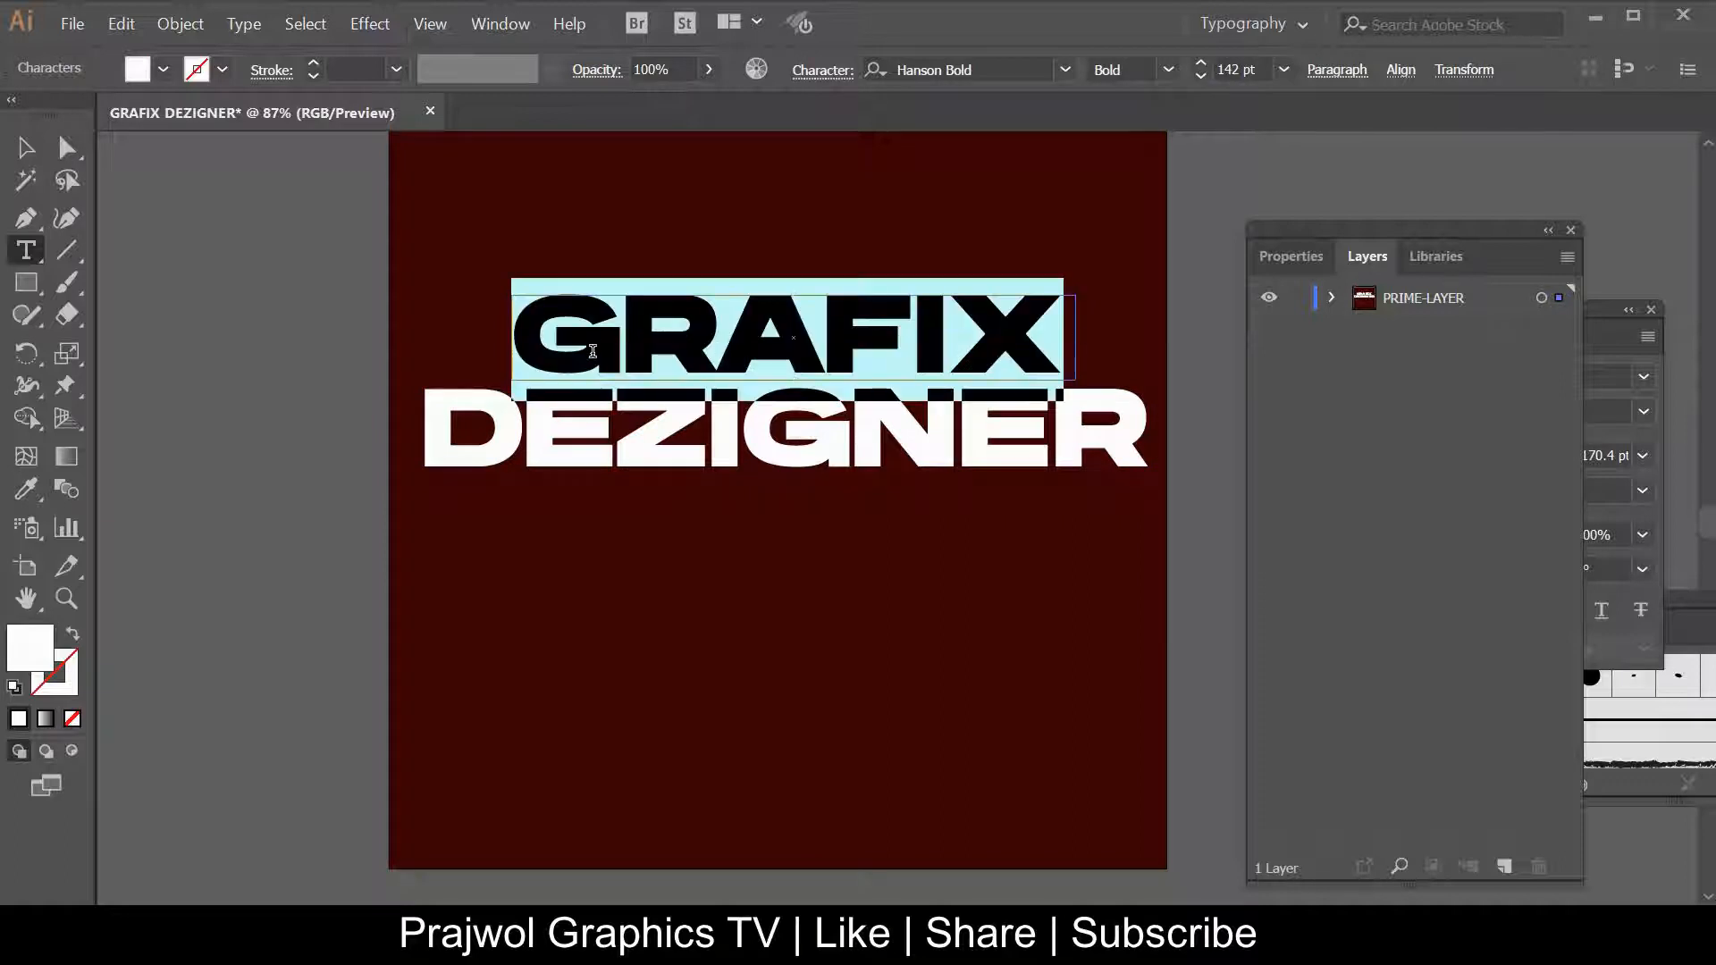
key(ctrl+t)
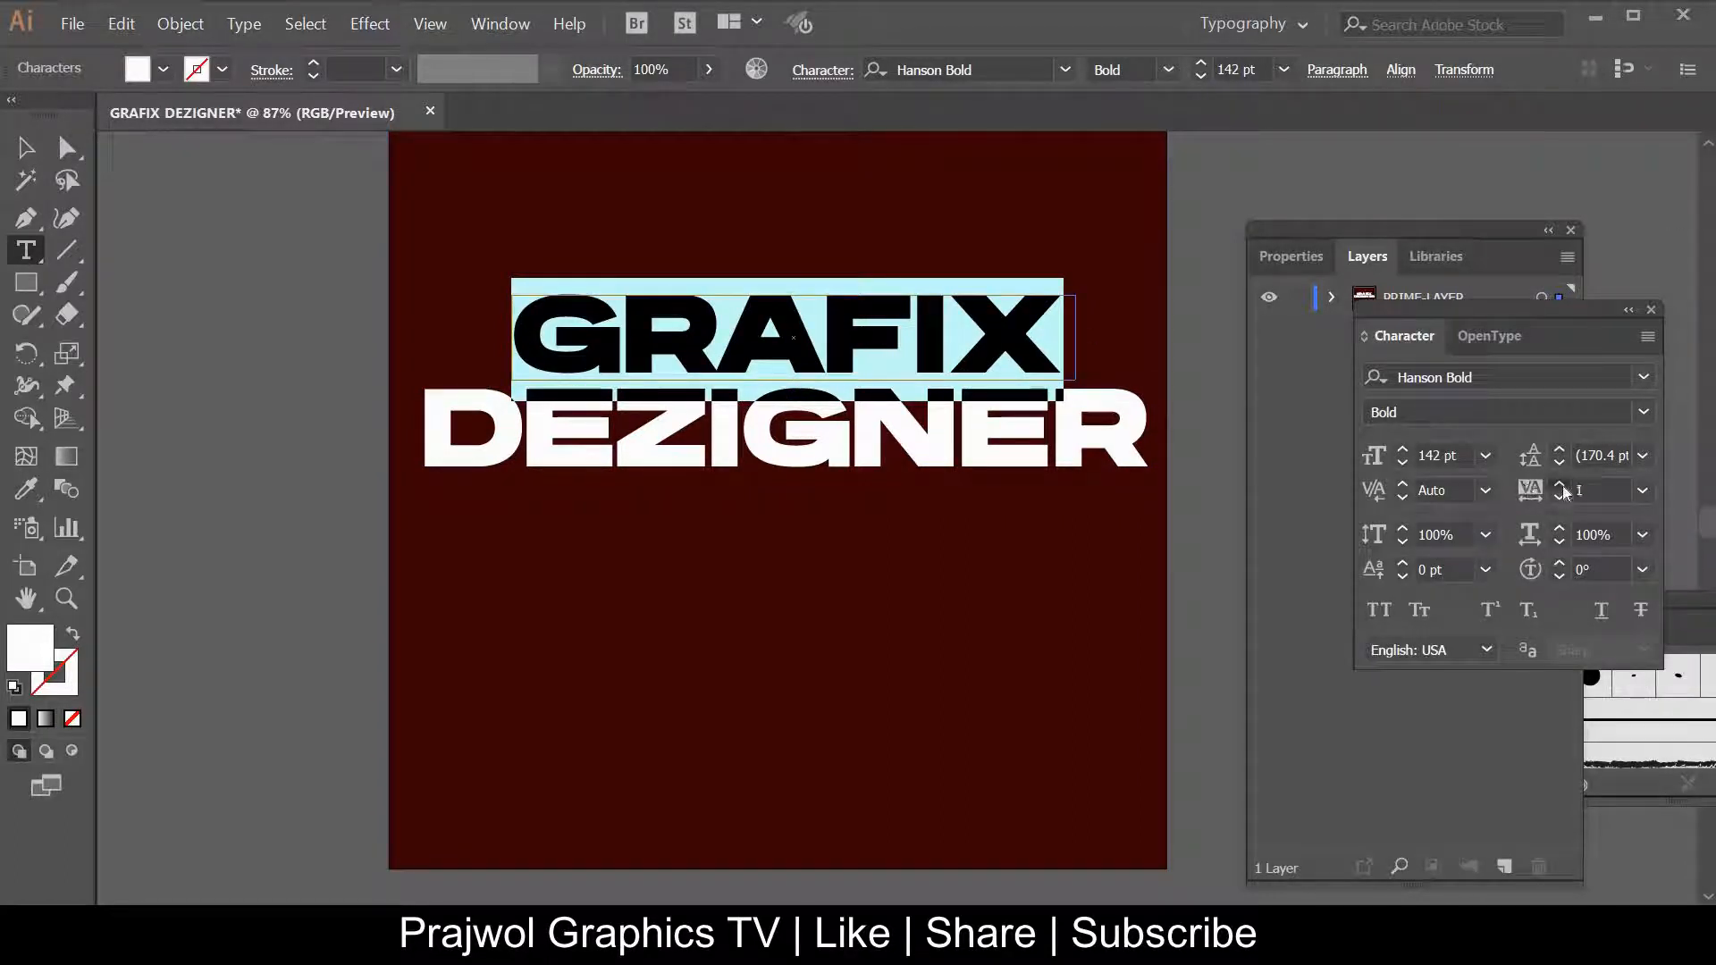
text(35)
key(Return)
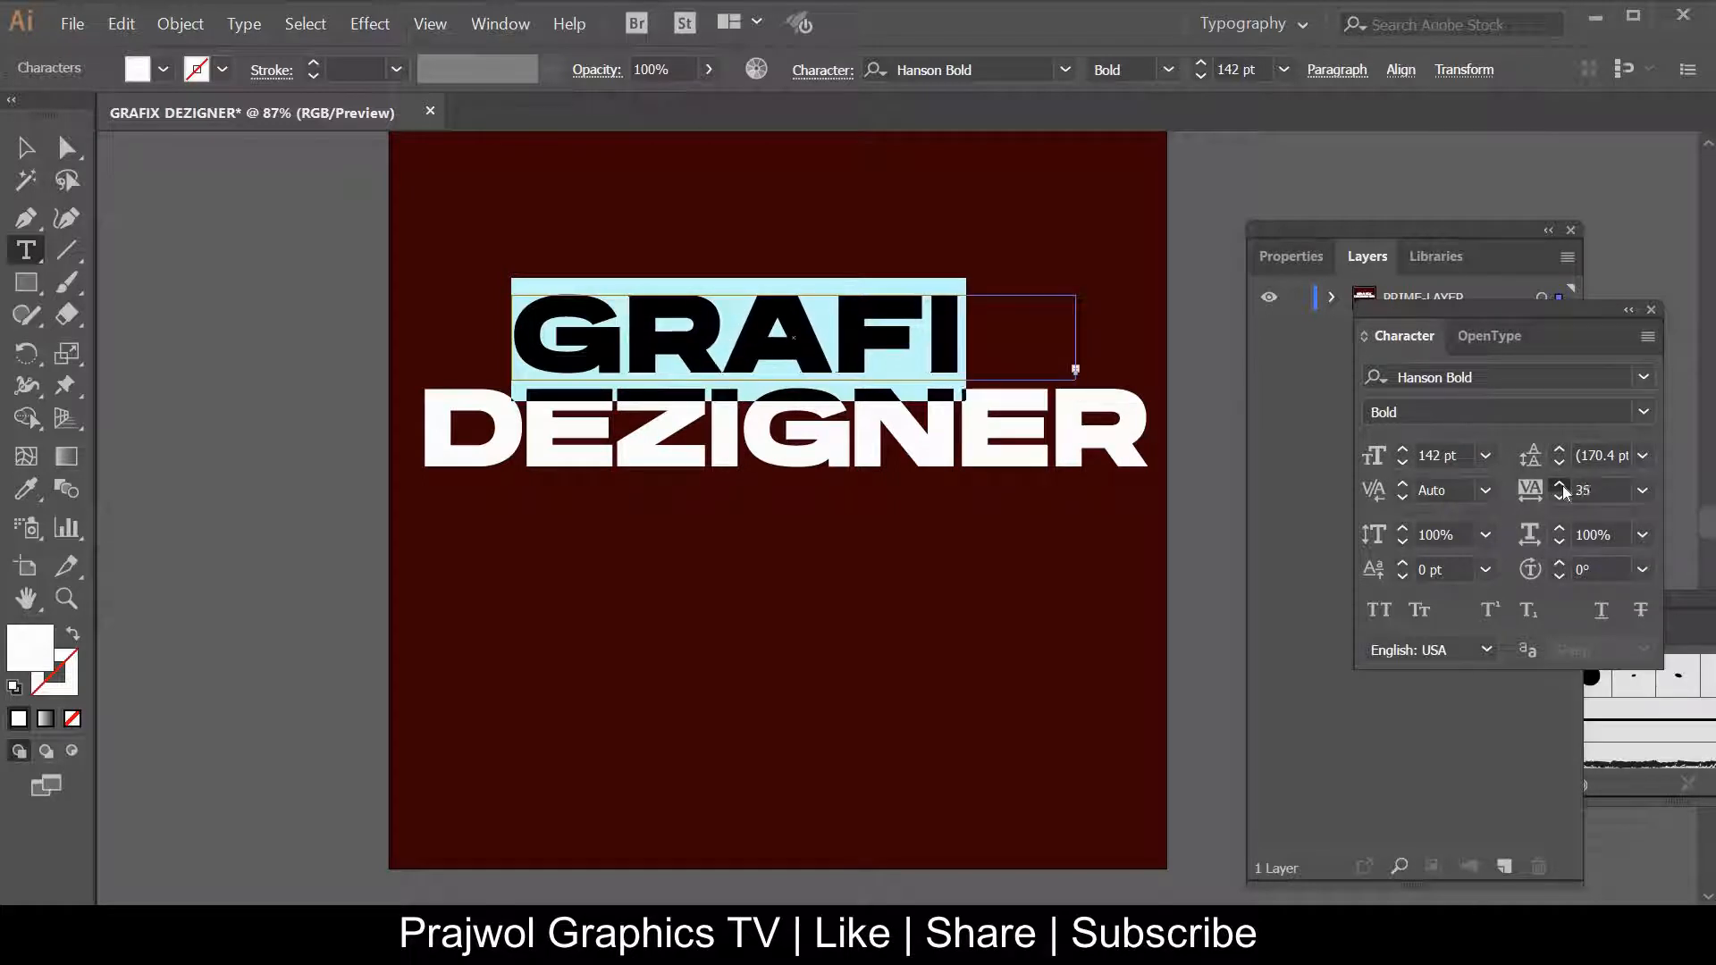
click(1560, 486)
Widen the GRAFIX text frame on both sides so the word fits and starts flush with DEZIGNER's left edge
click(25, 147)
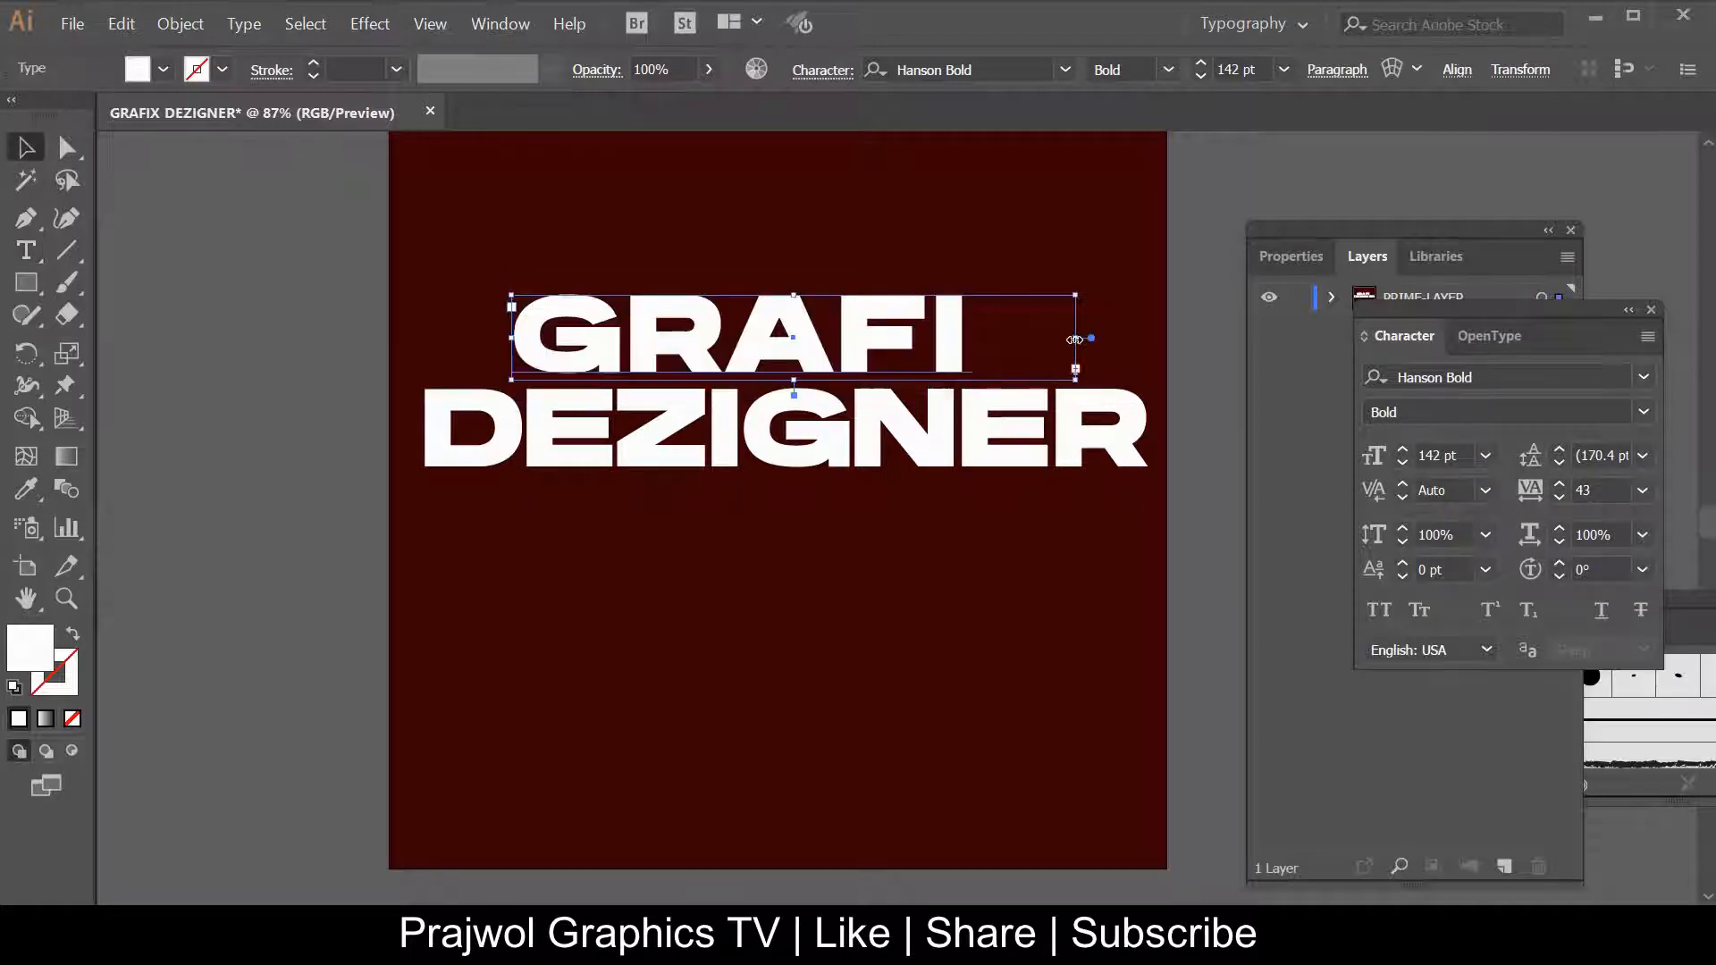
drag(1074, 340, 1136, 338)
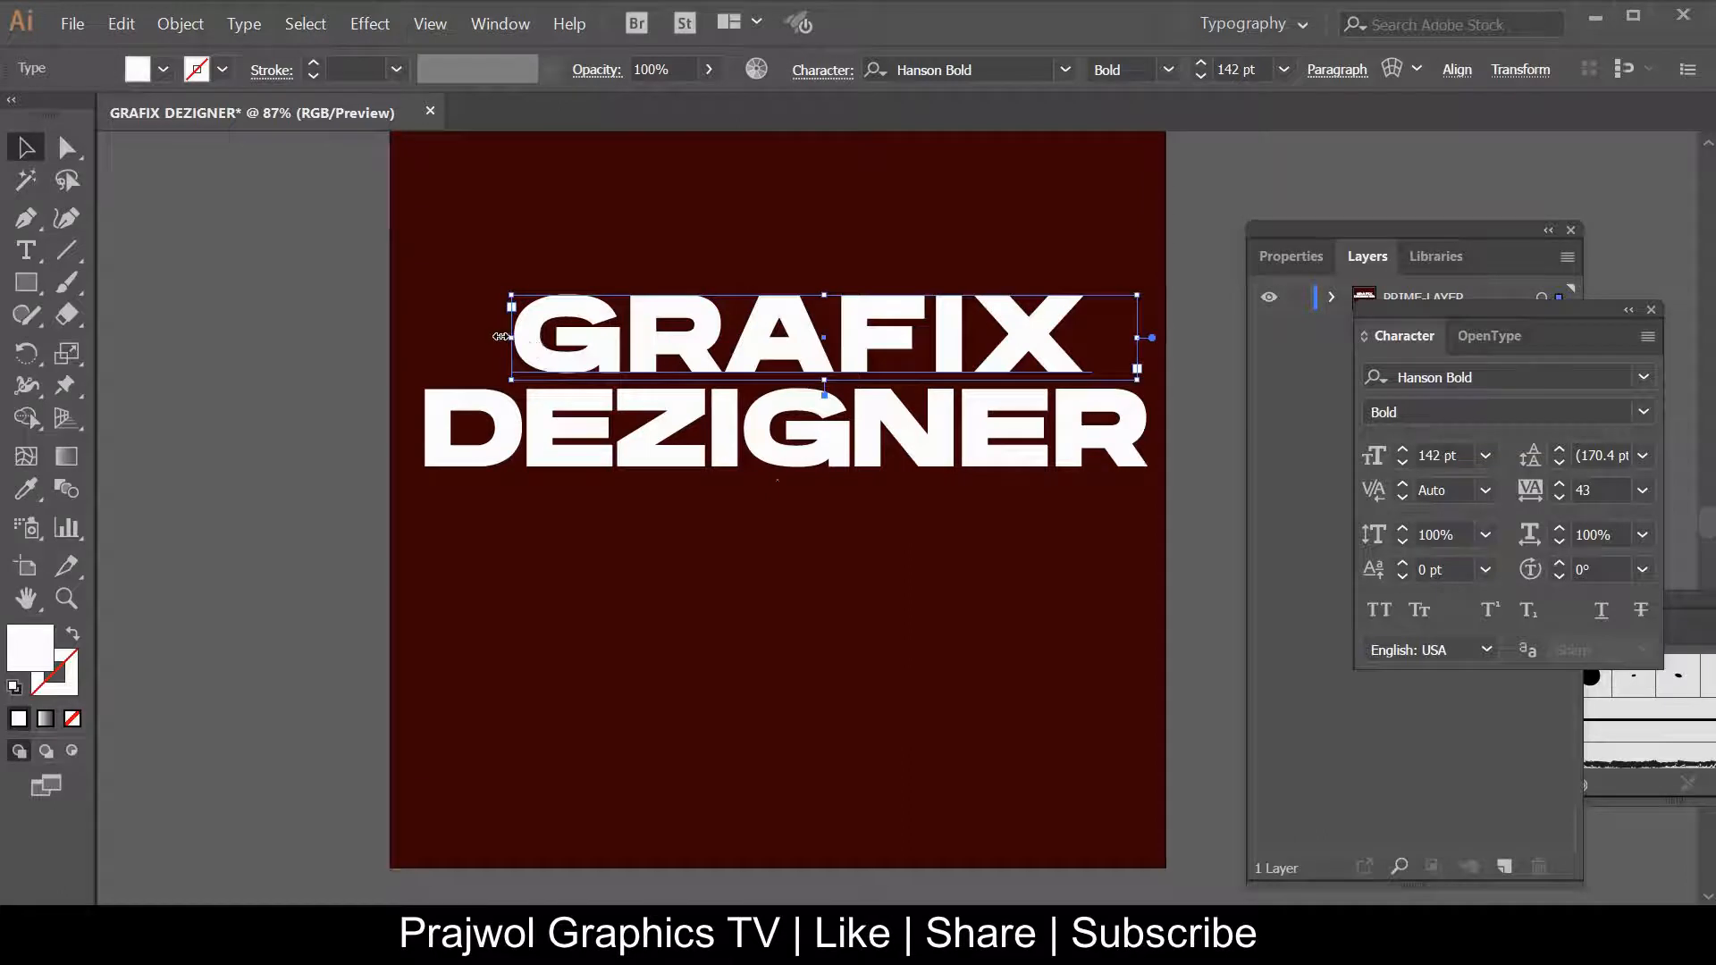
drag(500, 337, 411, 337)
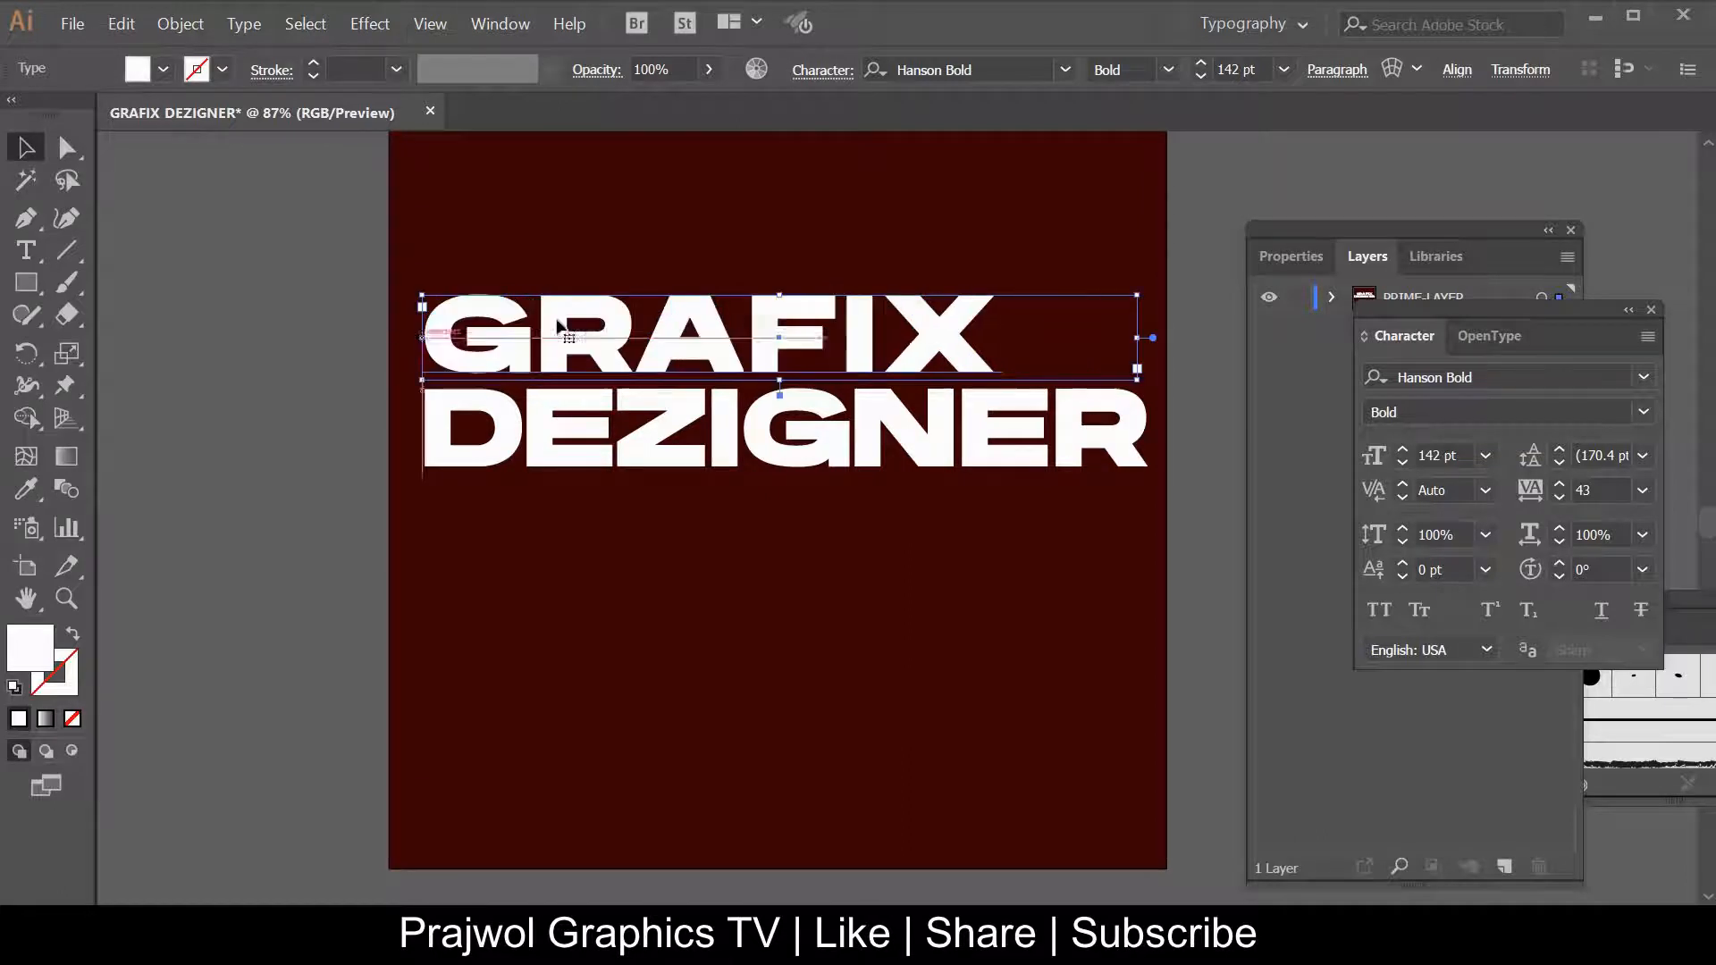
Raise the tracking of the GRAFIX characters to 294 so the word spans nearly the width of DEZIGNER
double_click(725, 338)
key(ctrl+a)
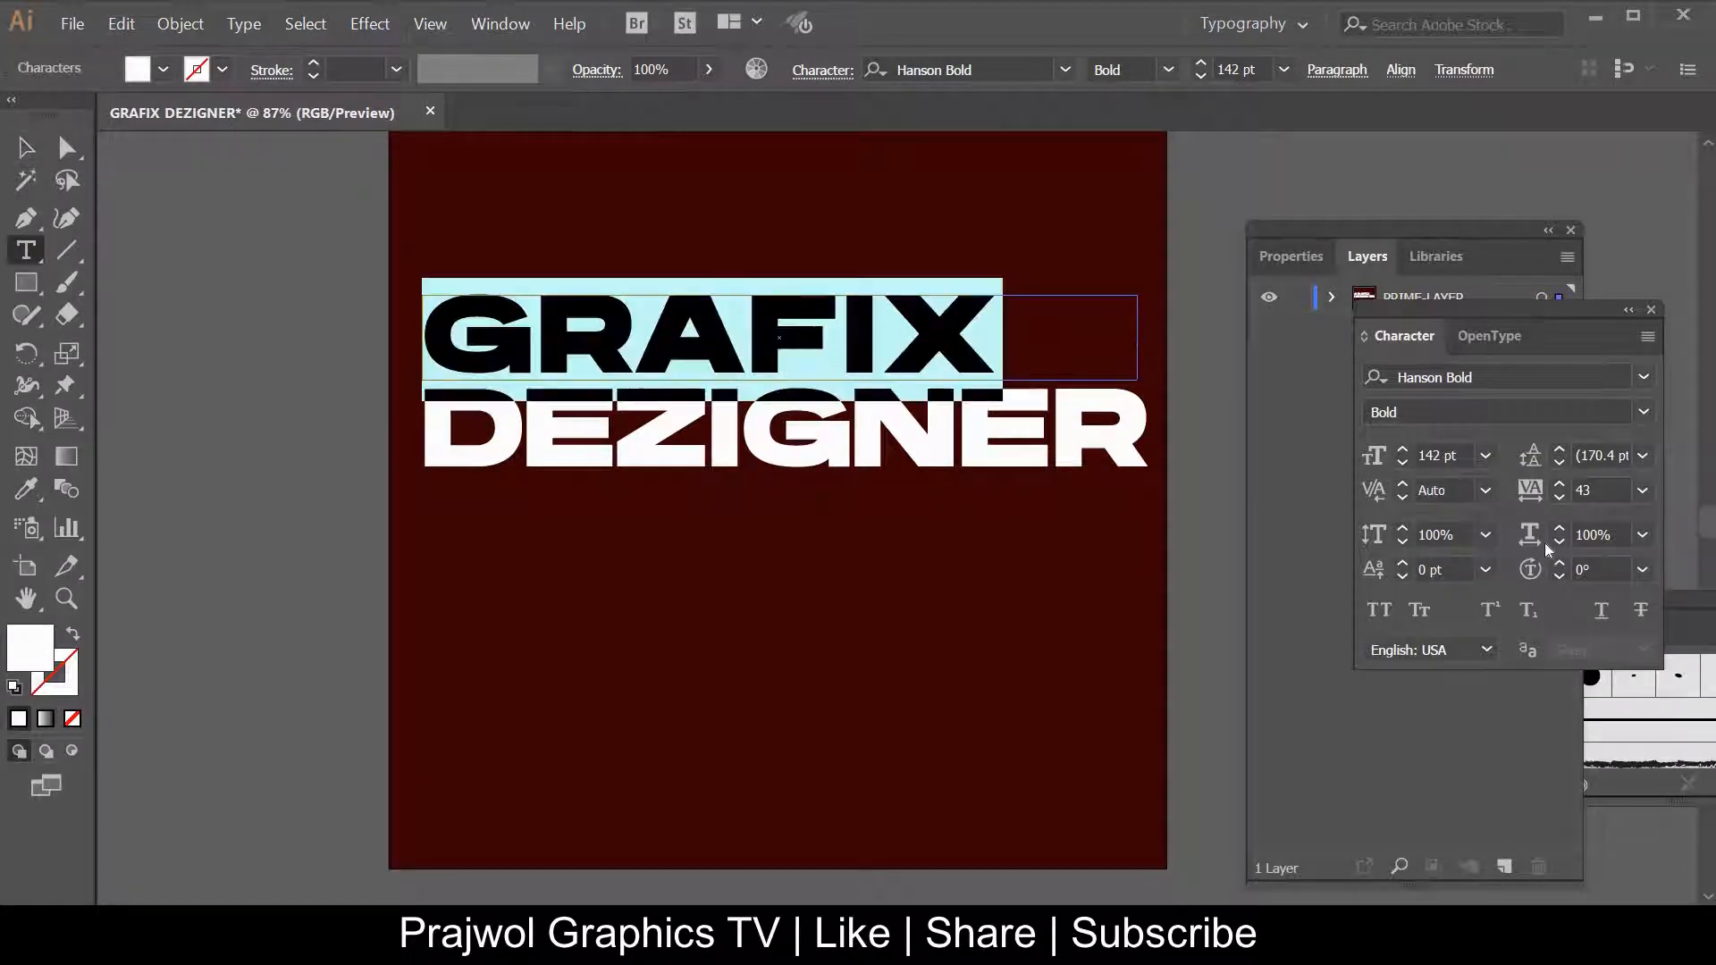
click(1560, 485)
click(1561, 485)
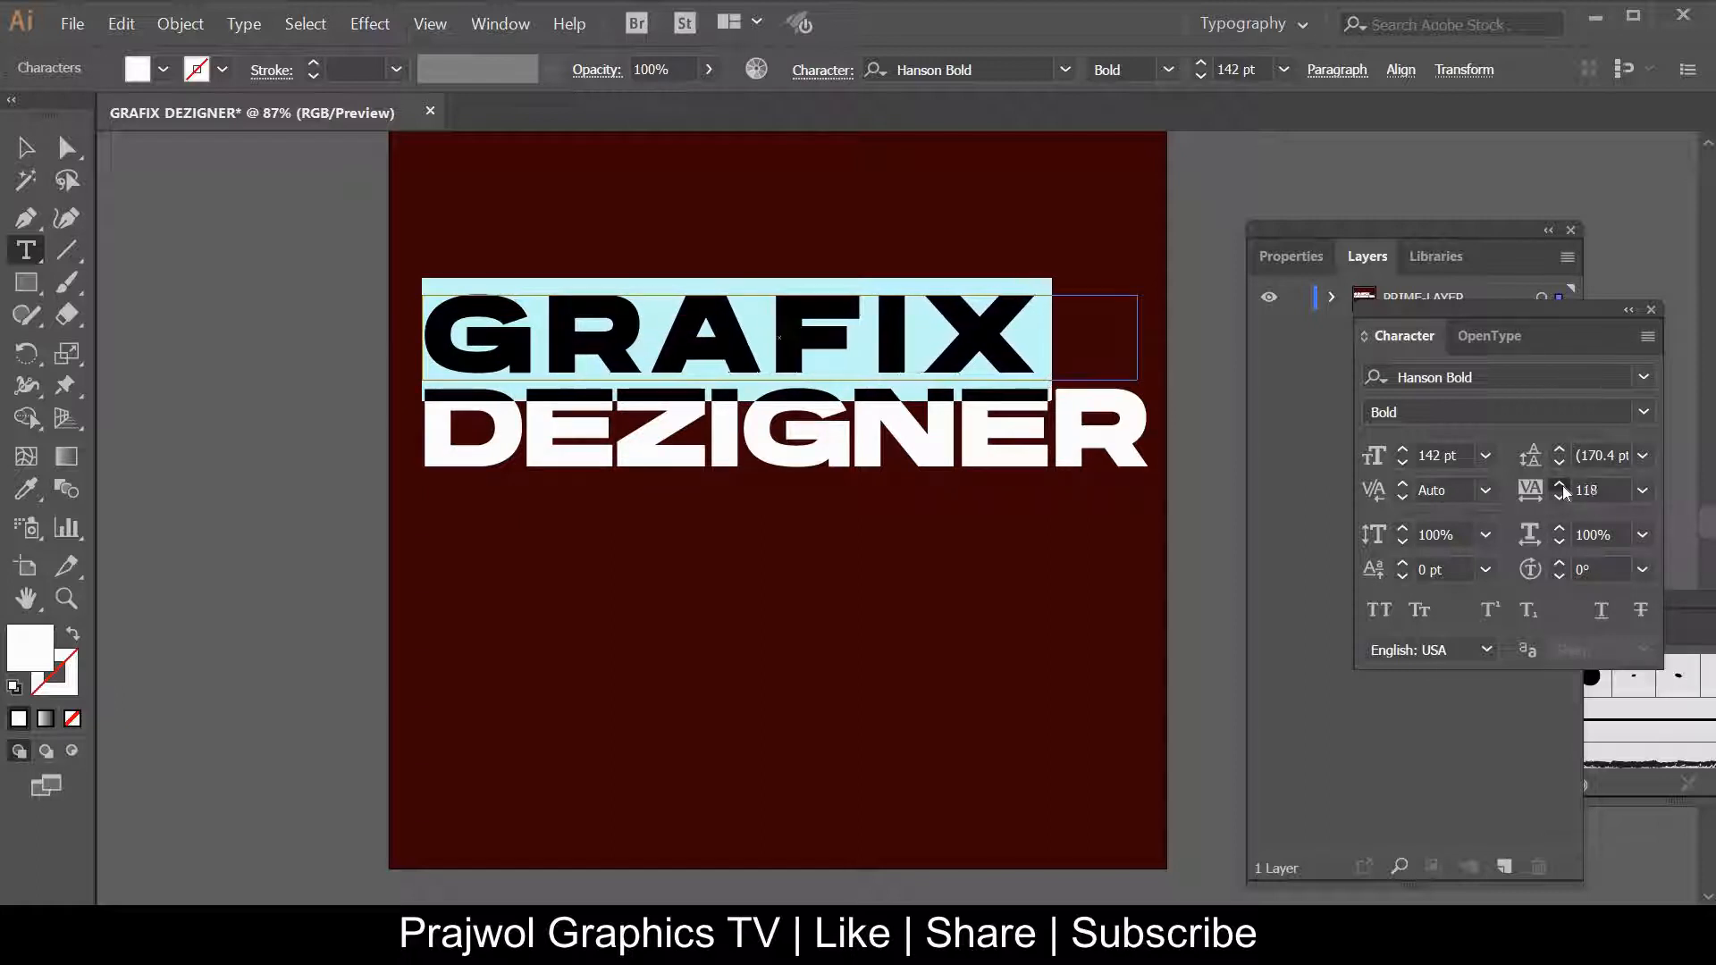
click(1560, 485)
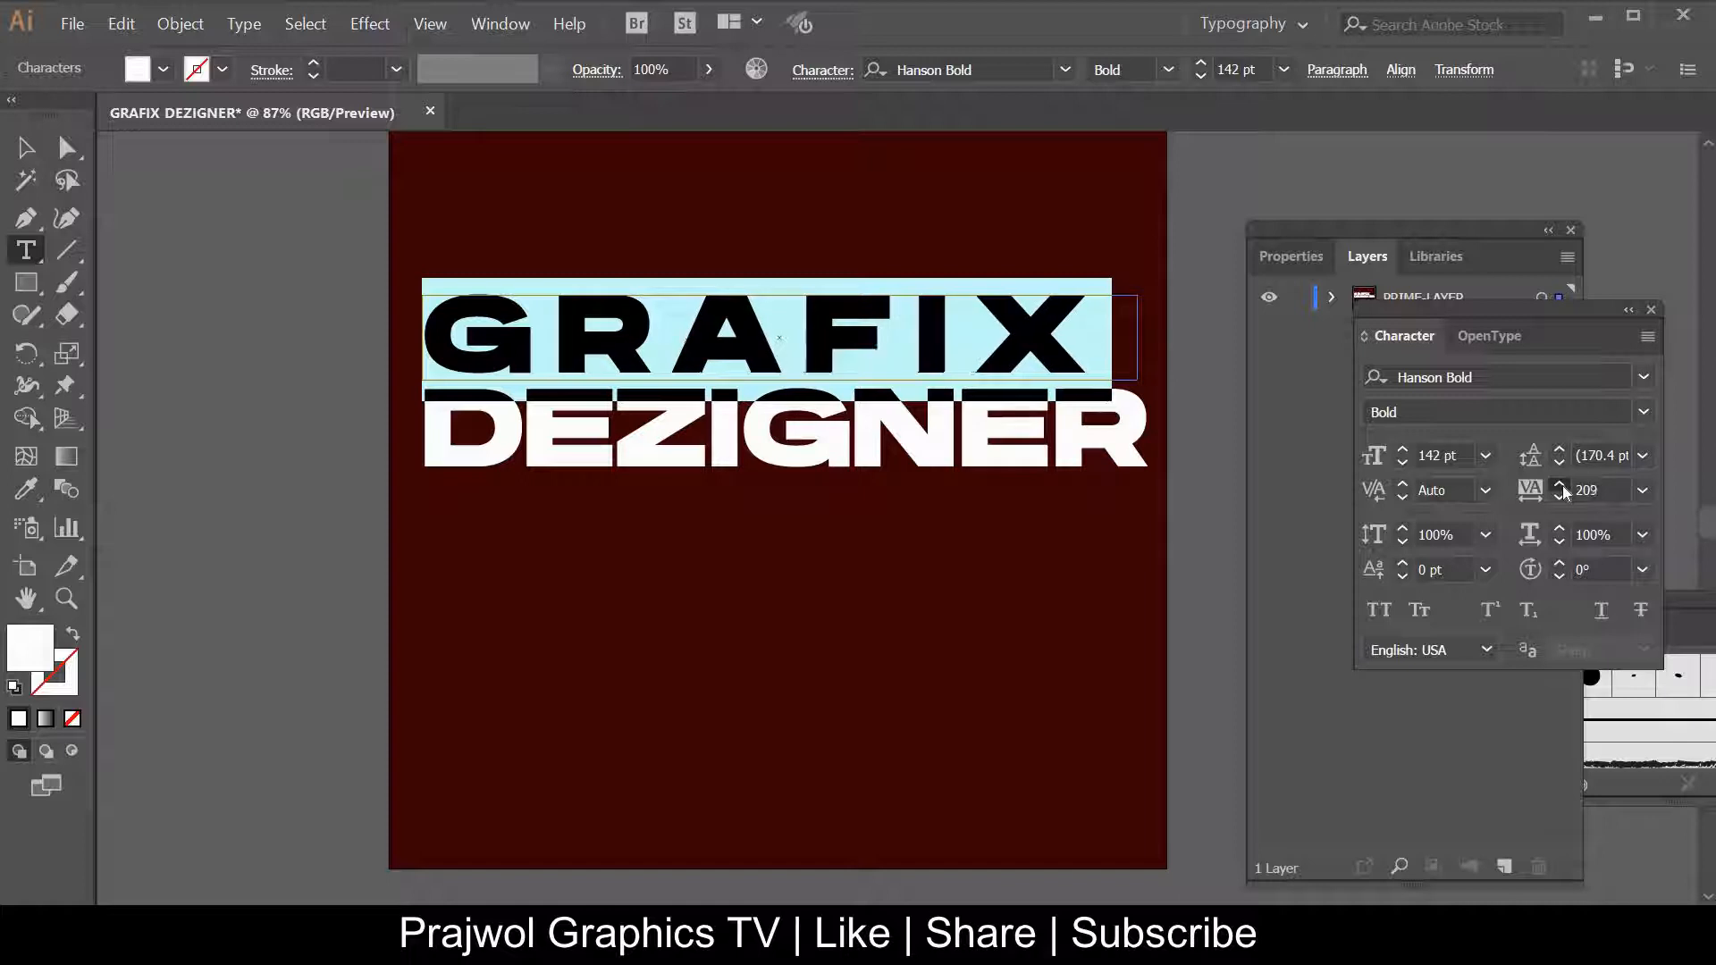
click(1560, 485)
click(1560, 485)
click(1560, 485)
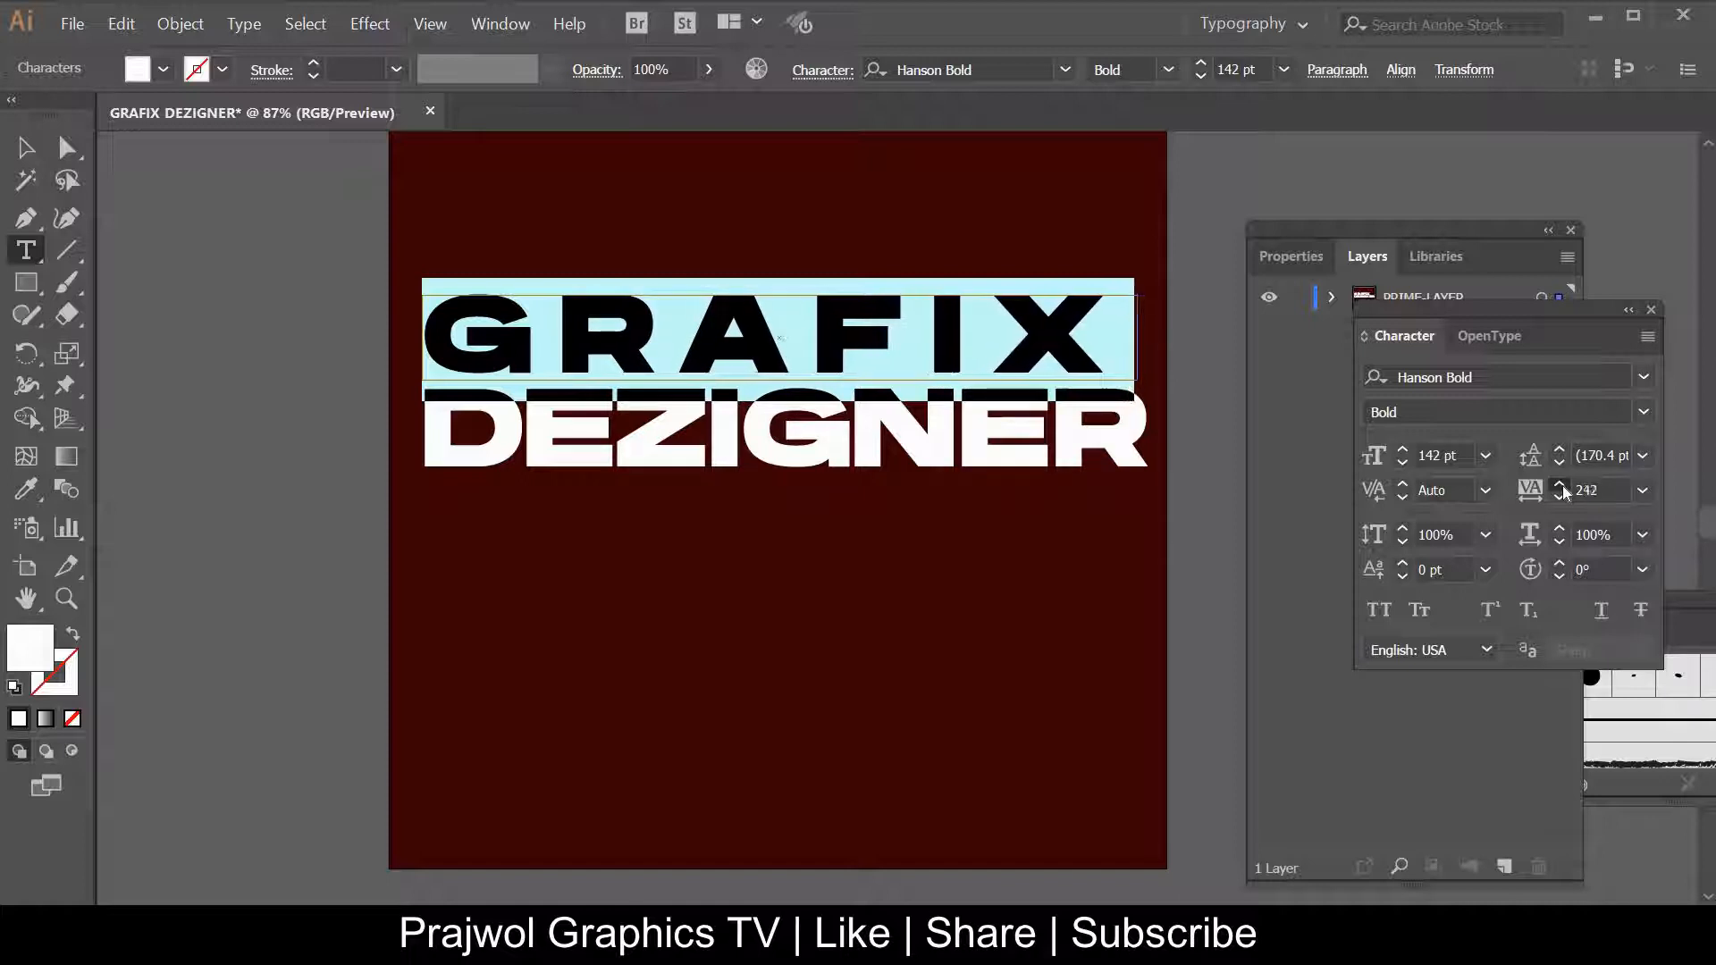
click(1560, 485)
click(1560, 485)
click(1560, 485)
click(1560, 485)
click(1560, 485)
click(1560, 486)
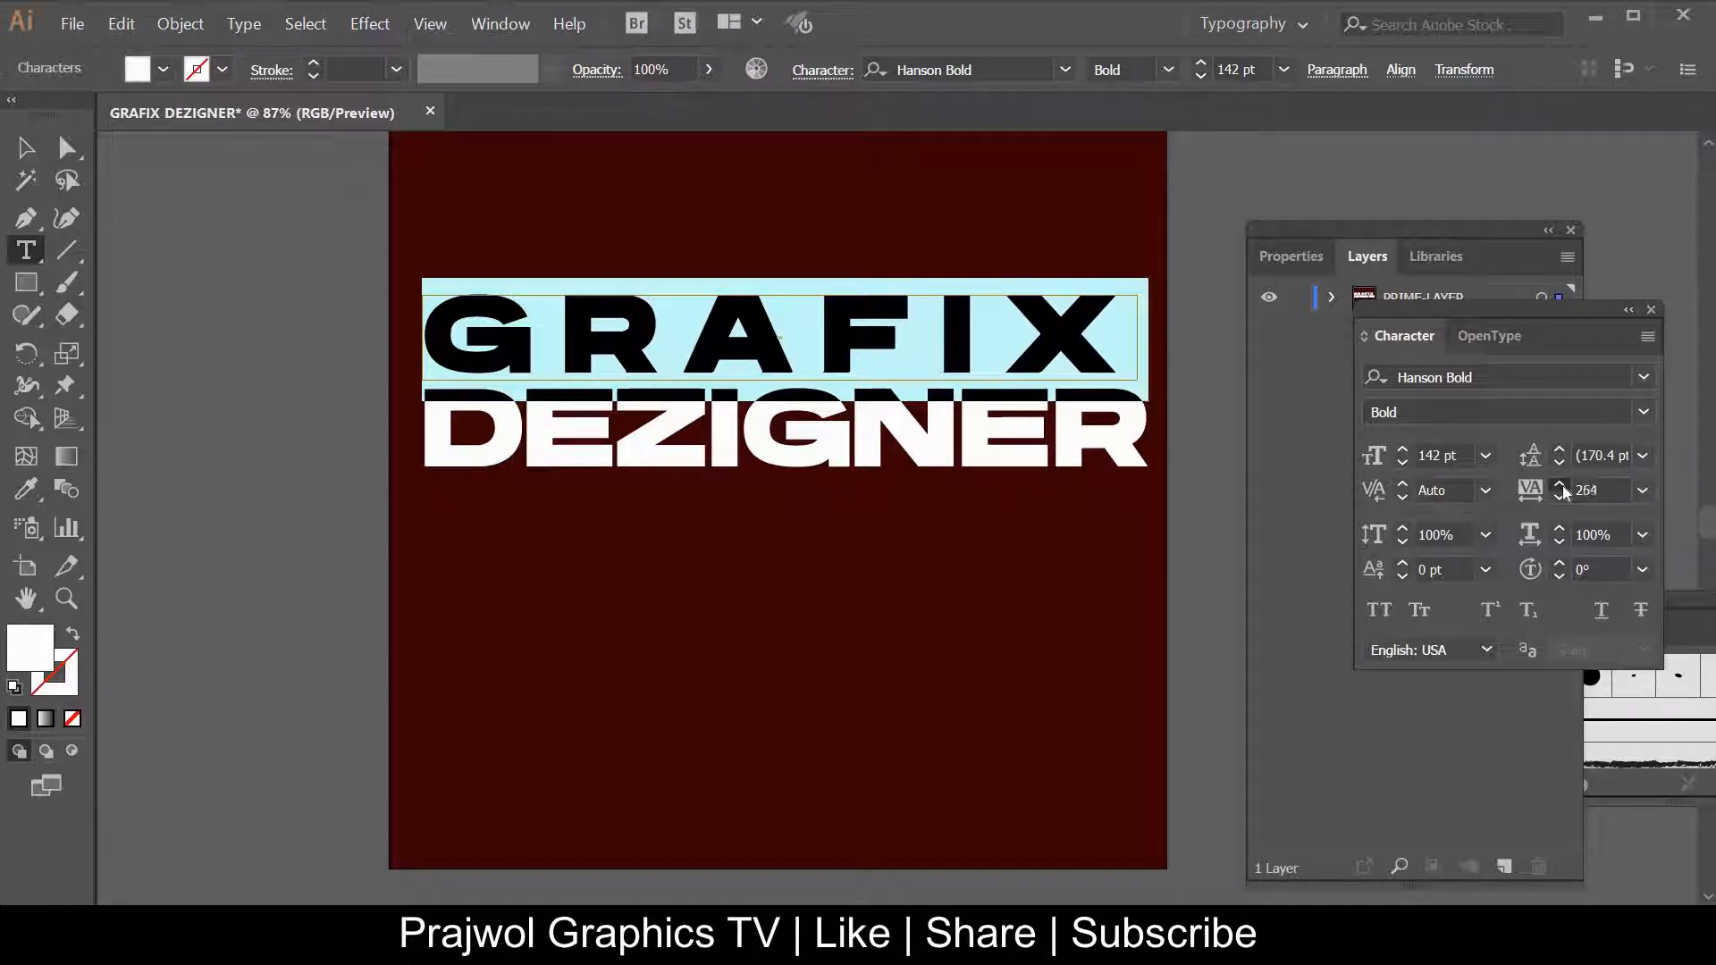
click(1560, 485)
click(1560, 485)
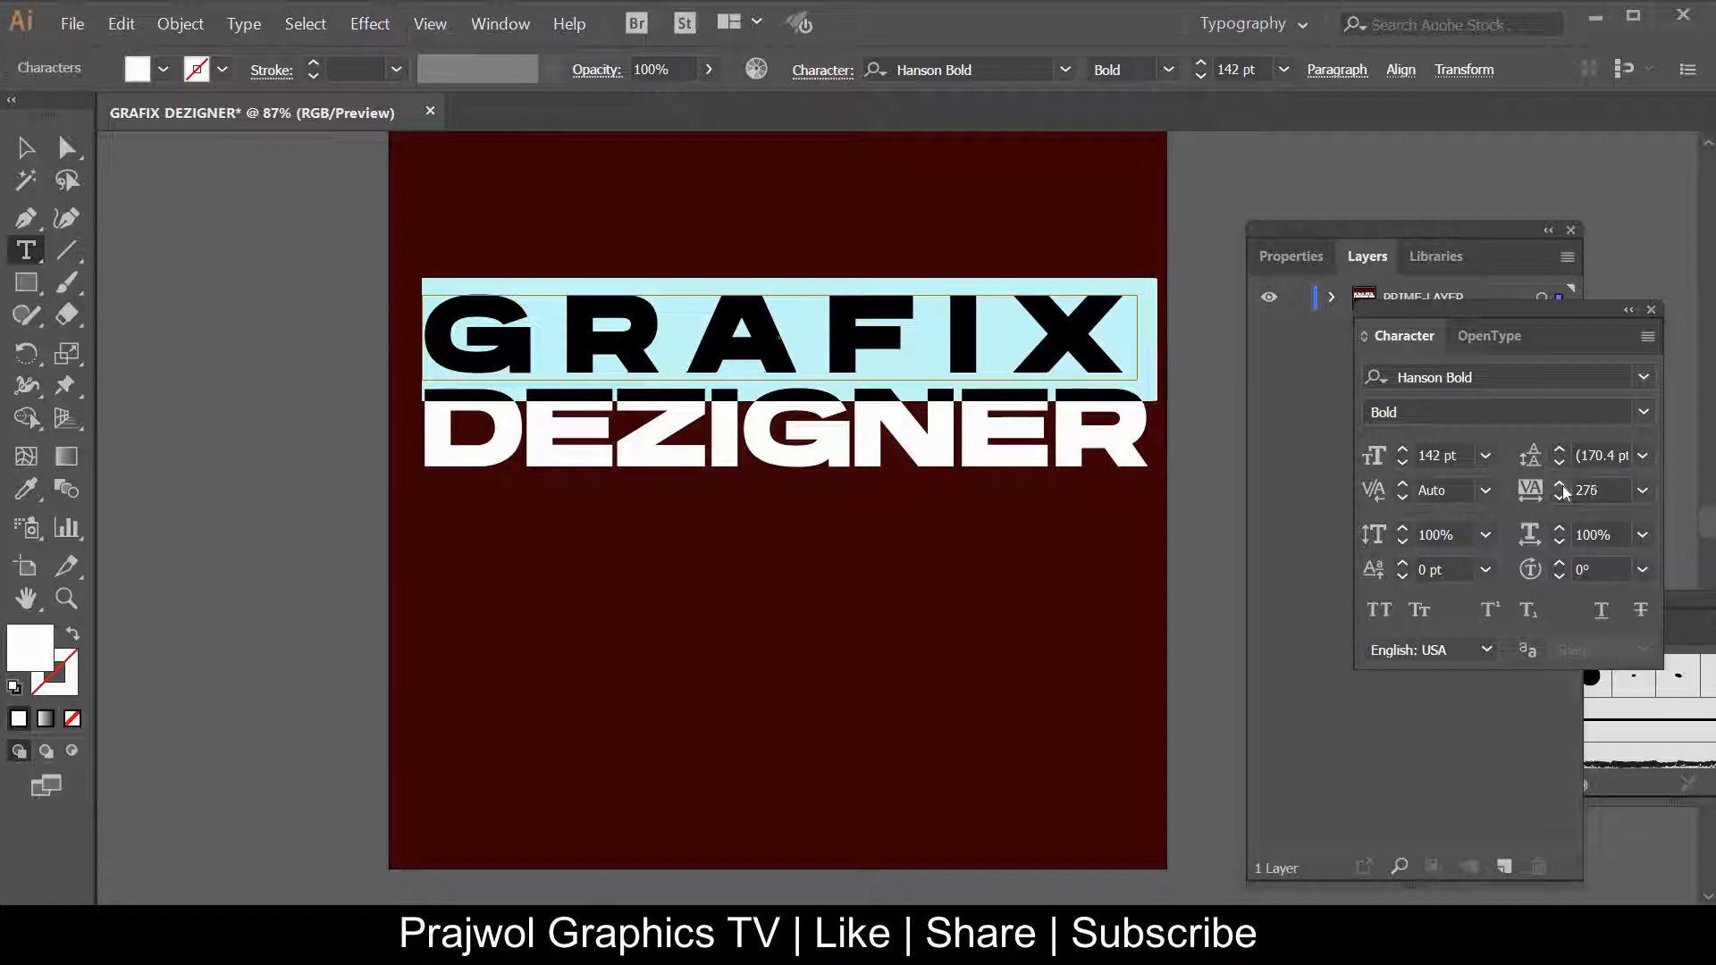
click(1560, 486)
click(1560, 485)
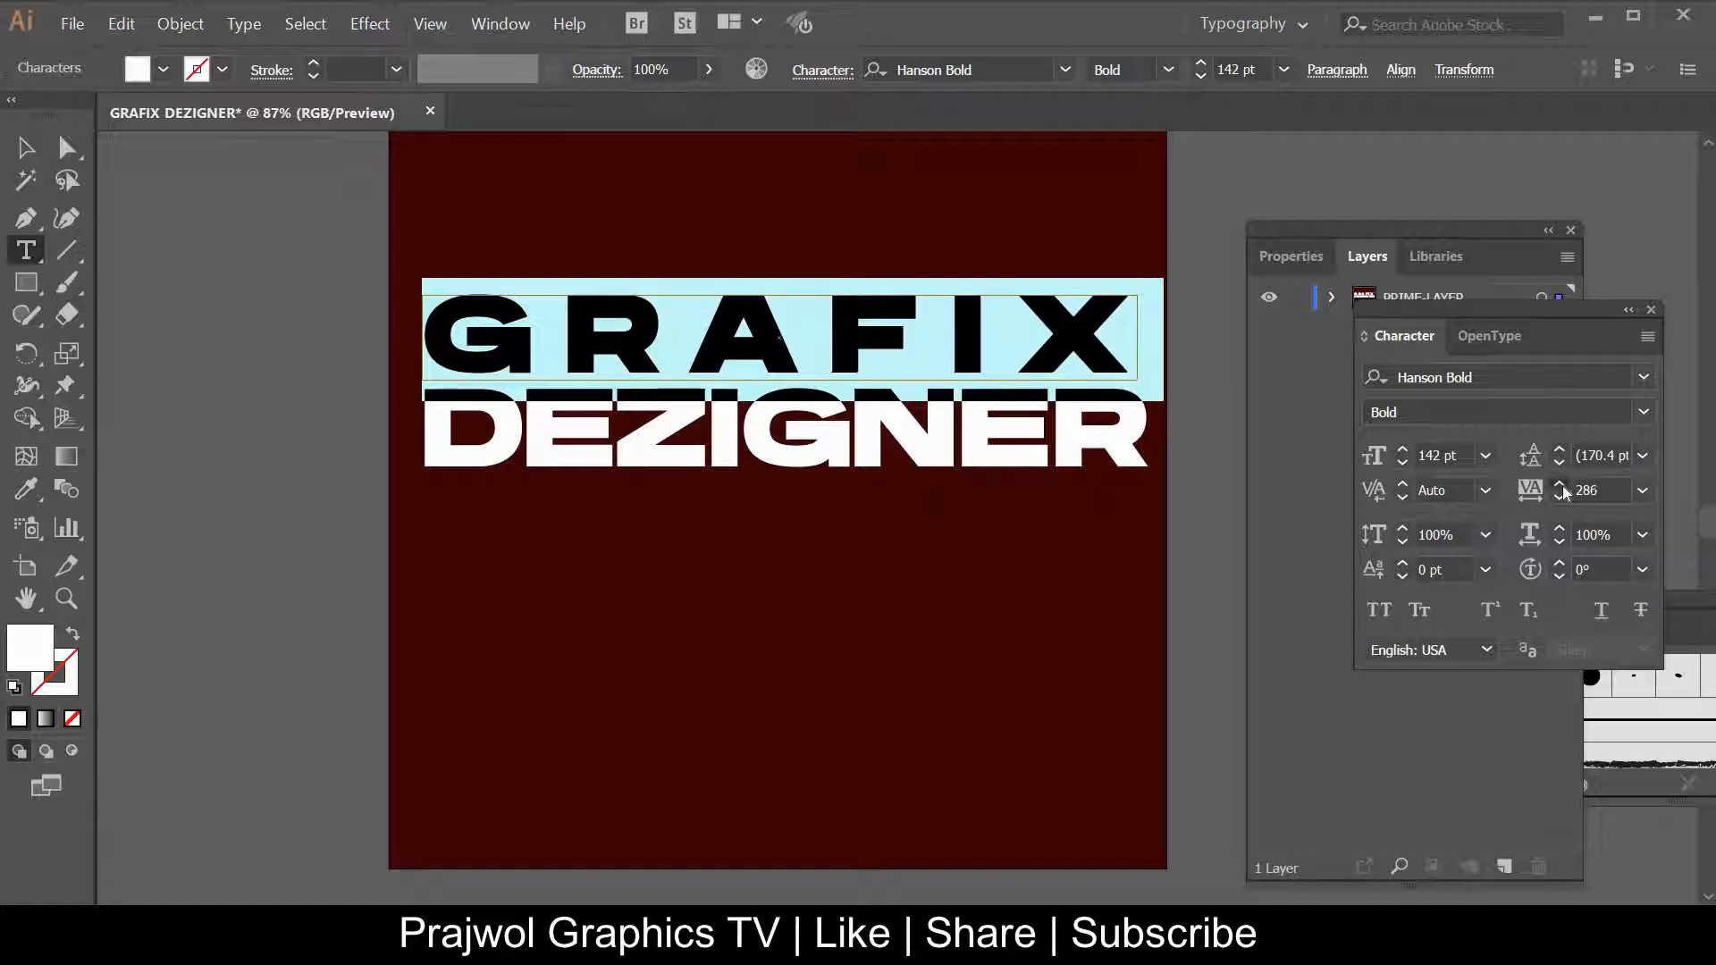
click(1560, 485)
click(1560, 485)
click(1560, 485)
click(1560, 485)
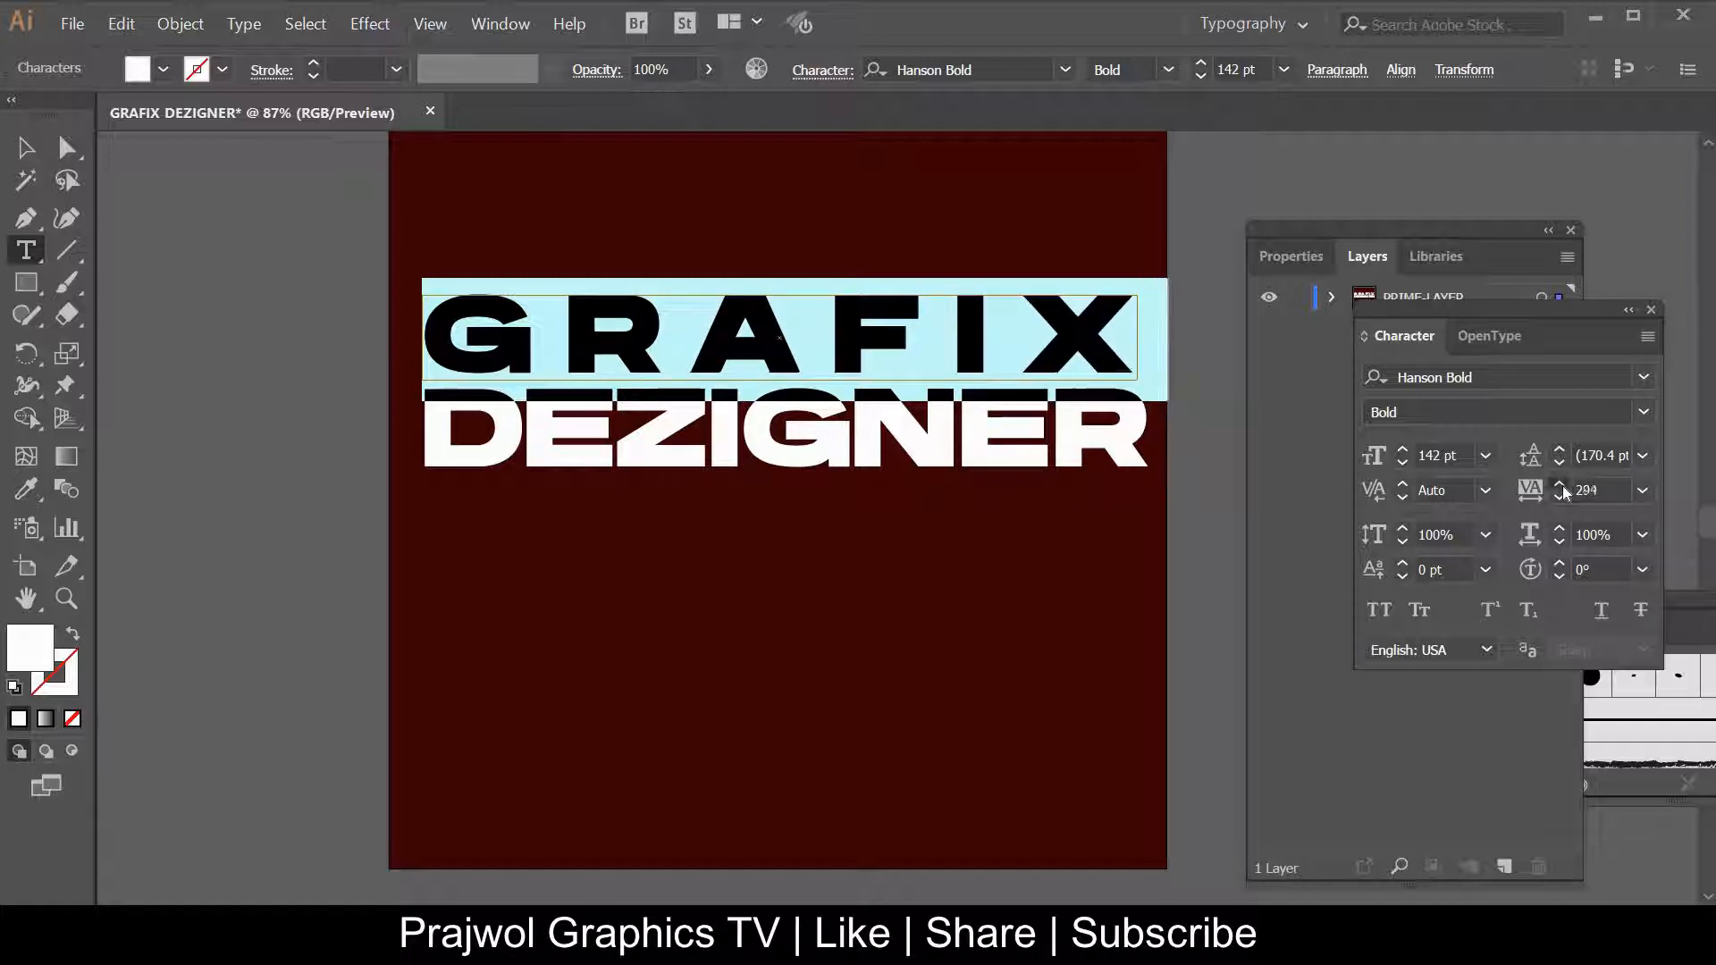
click(1560, 485)
click(1559, 499)
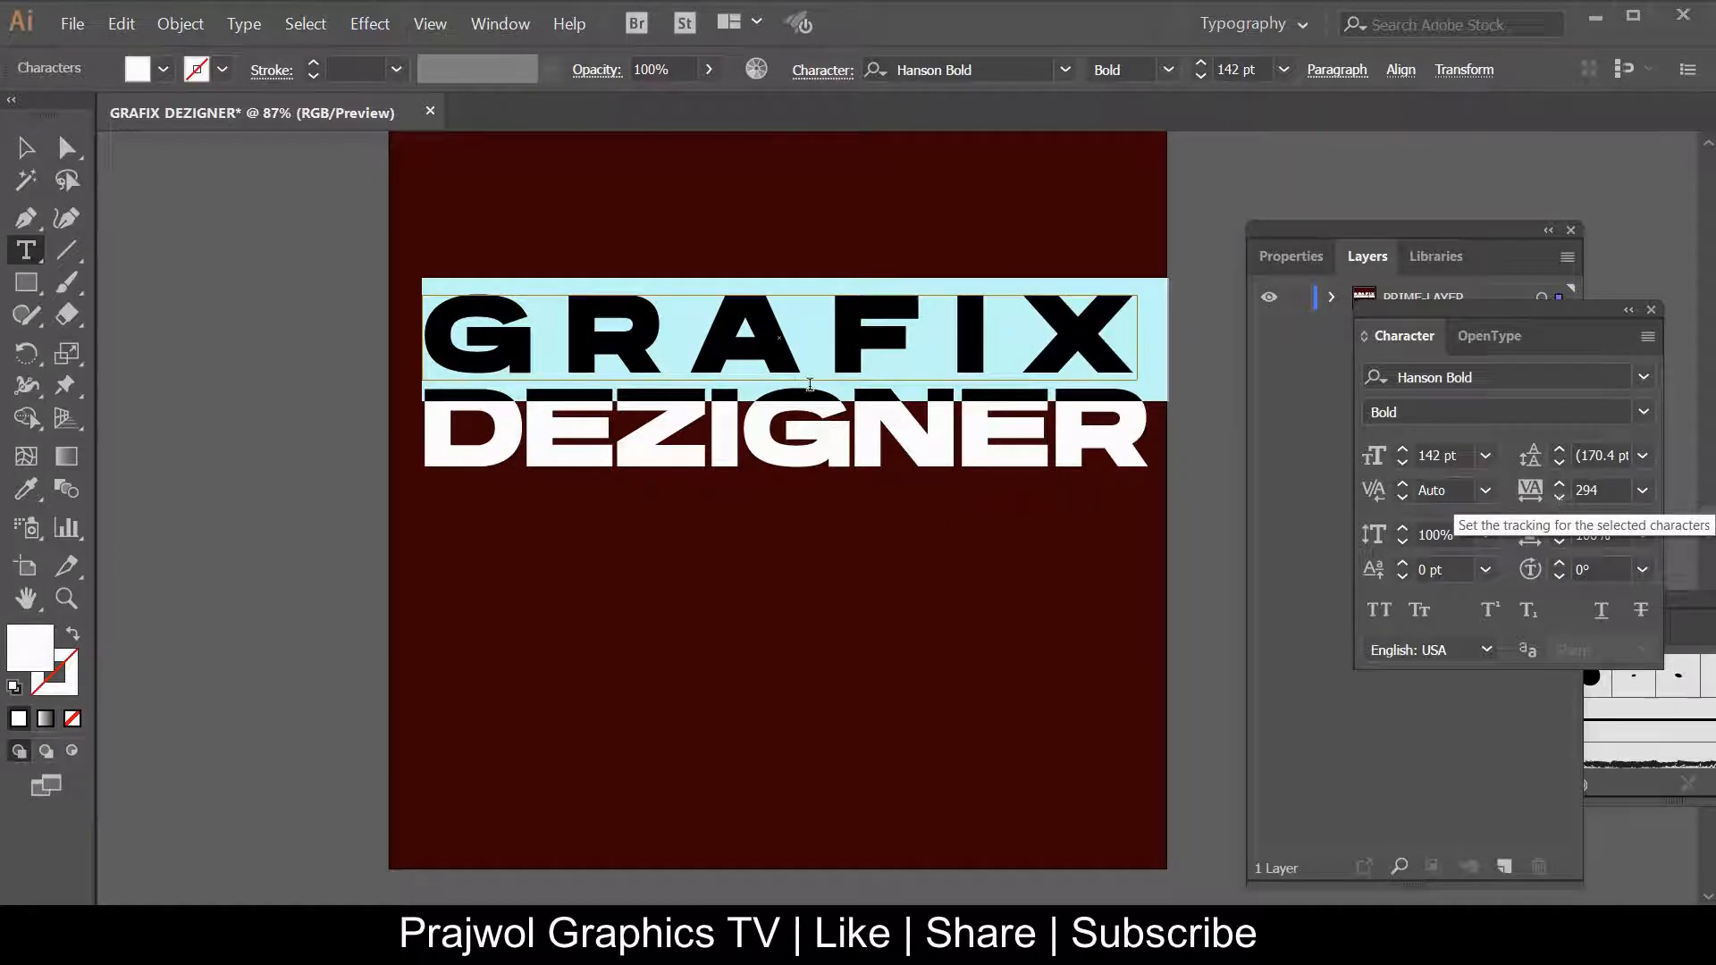
click(25, 147)
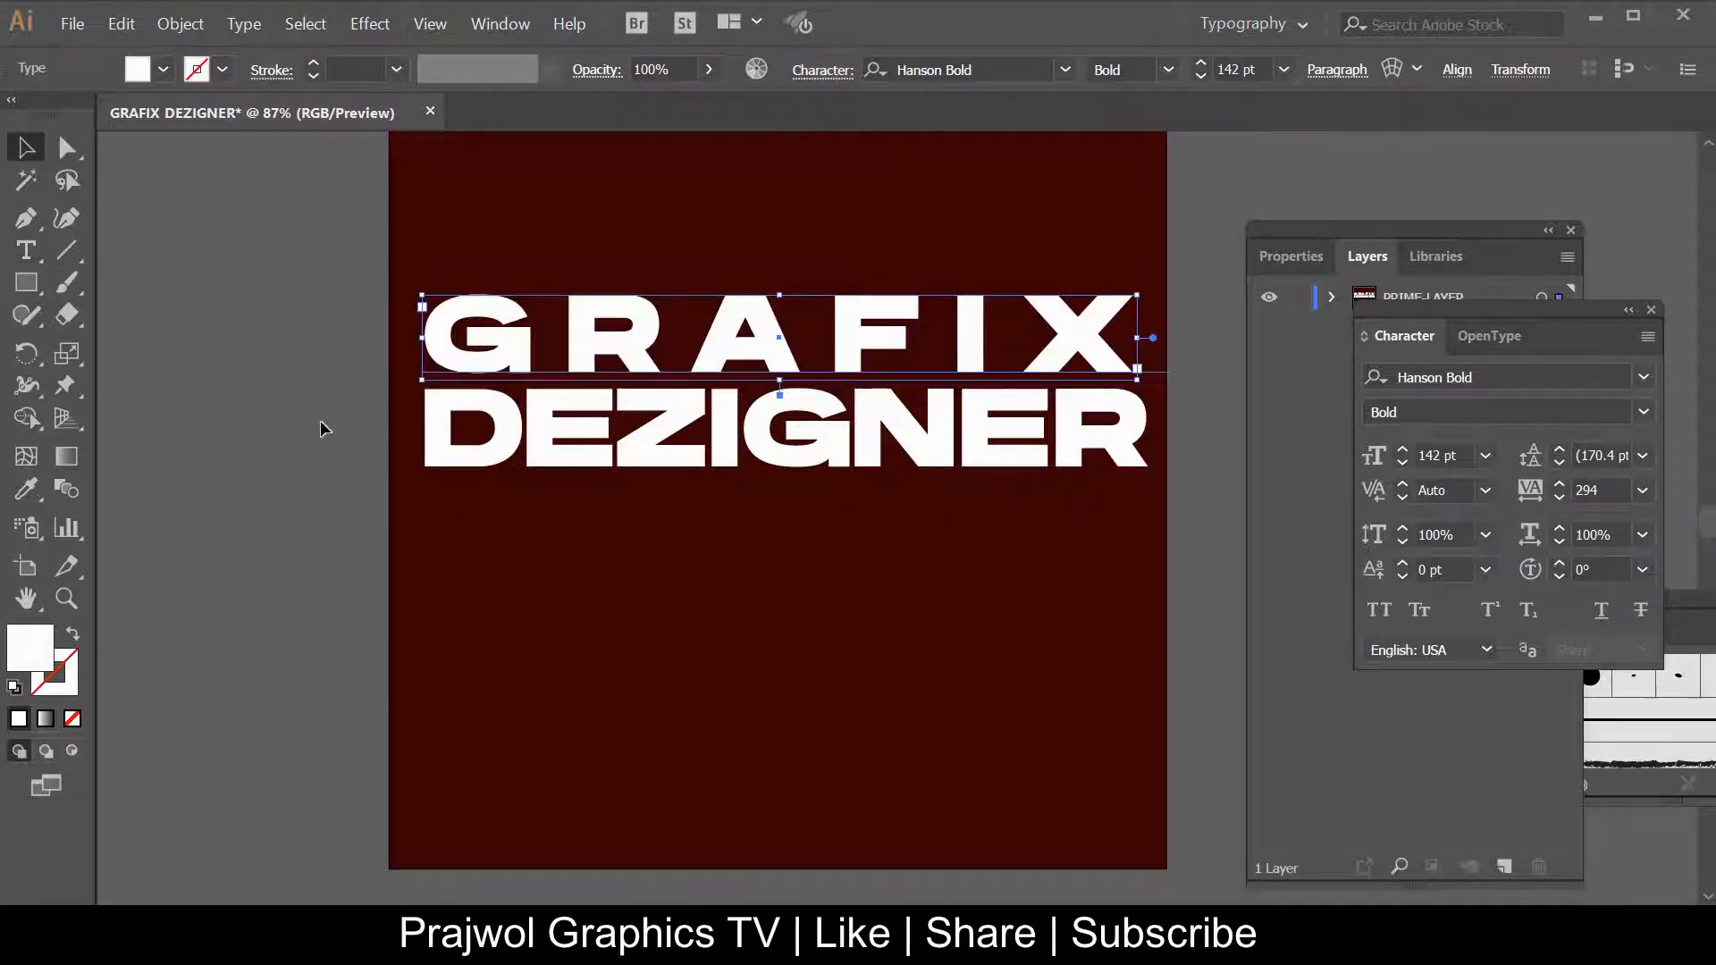
Set the vertical scale of the DEZIGNER characters to 111%
click(1175, 345)
click(1008, 436)
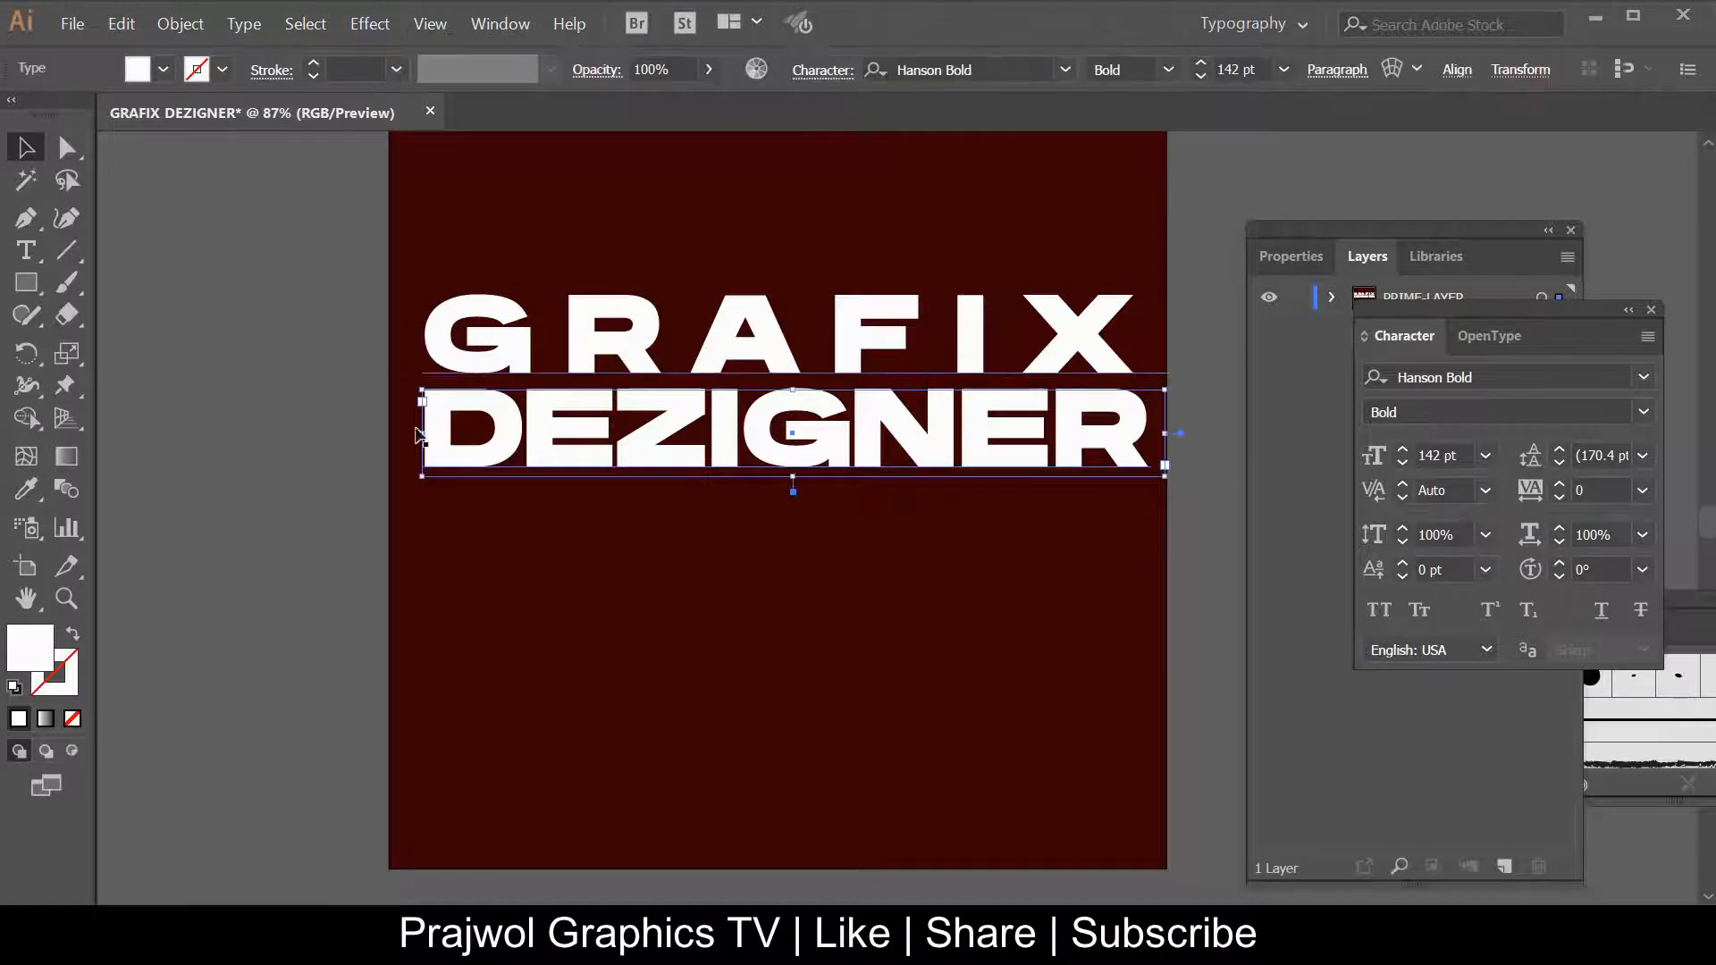
key(t)
click(742, 420)
key(ctrl+a)
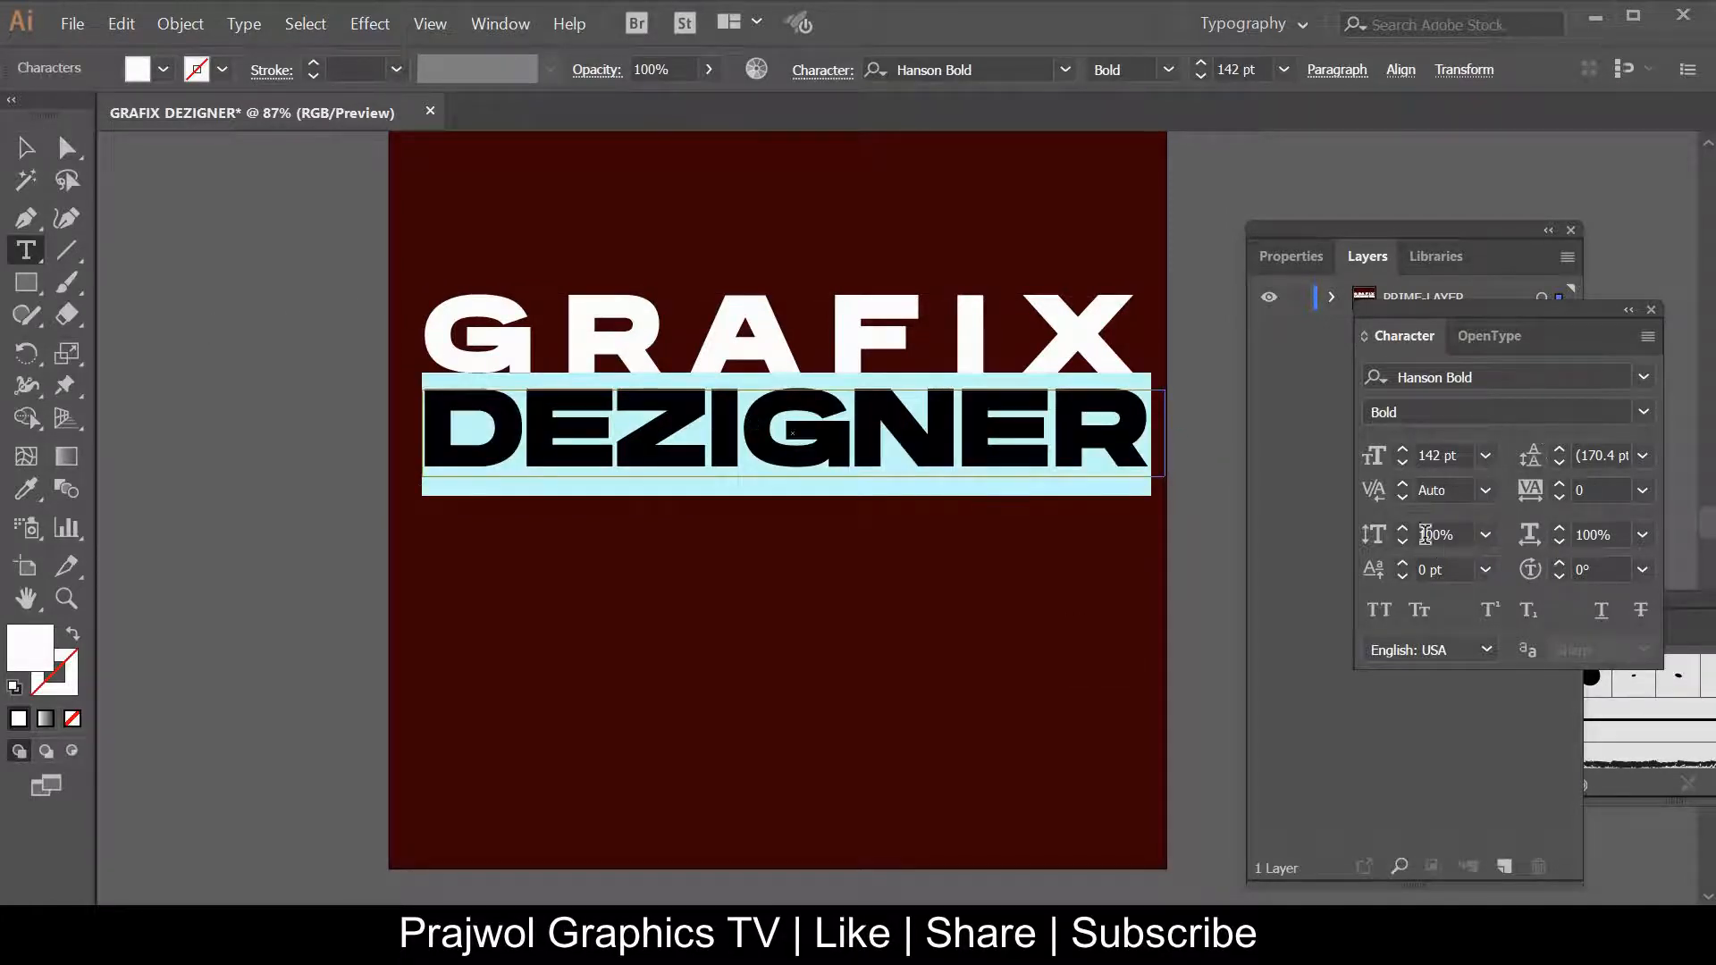
click(1403, 529)
click(1403, 529)
click(1403, 529)
click(1402, 529)
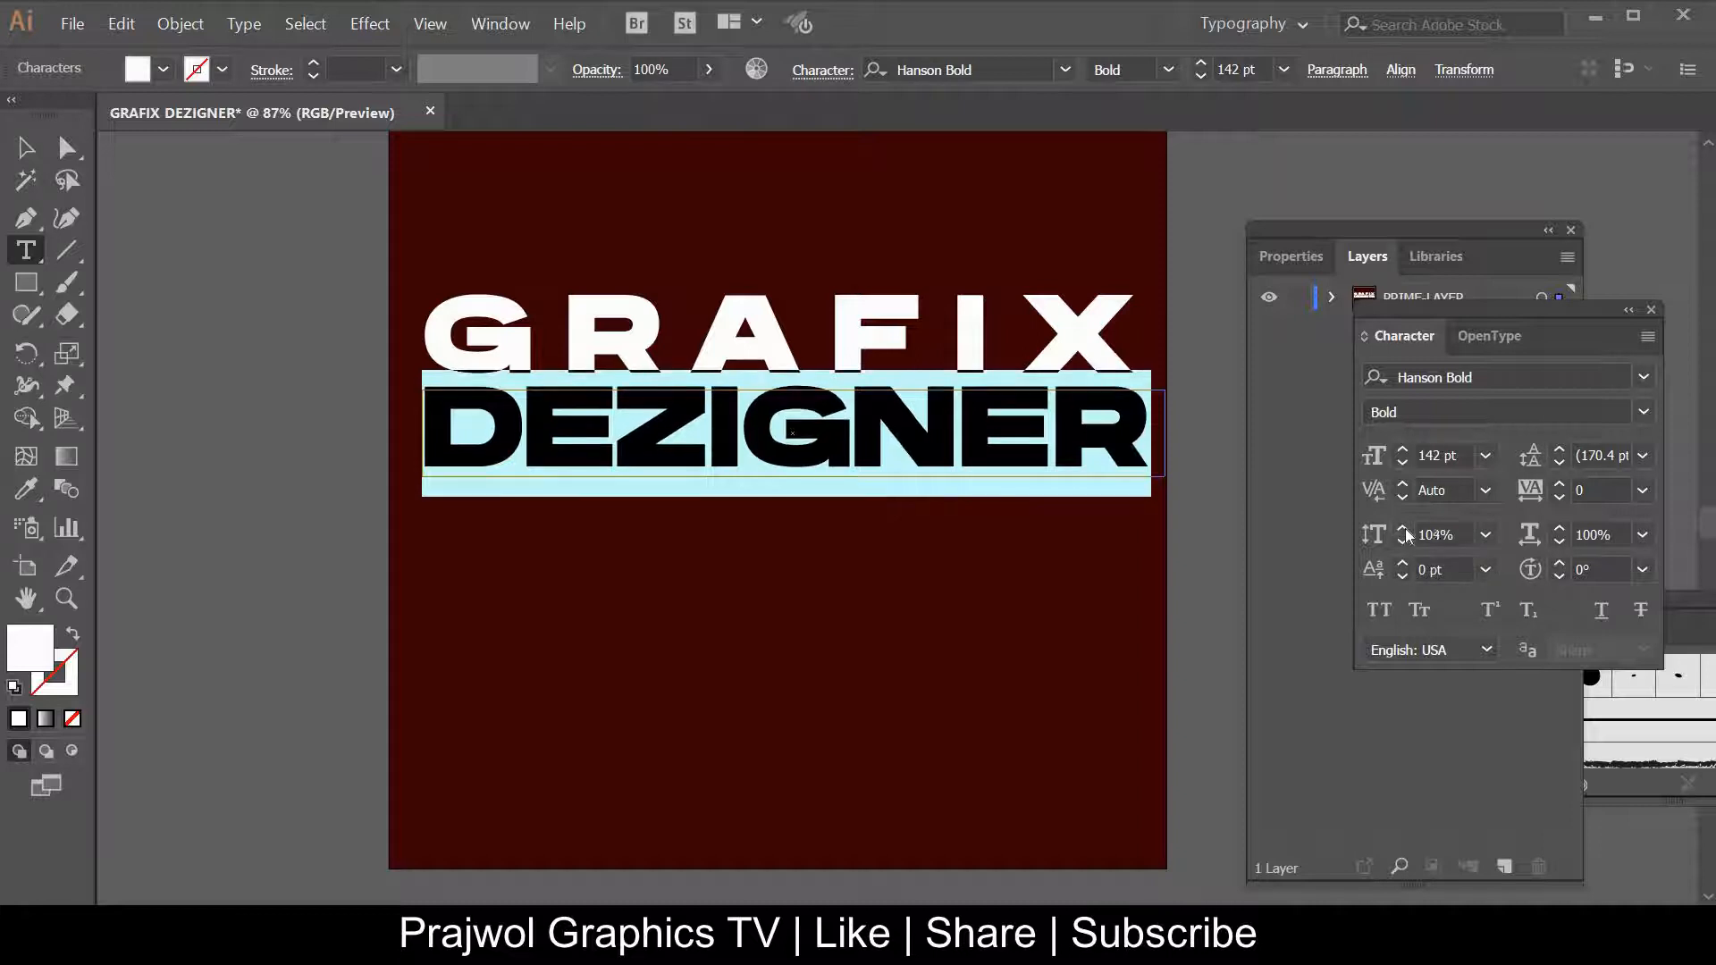
click(1403, 529)
click(1402, 529)
click(1403, 529)
click(1403, 529)
click(1403, 529)
click(1403, 529)
click(1402, 529)
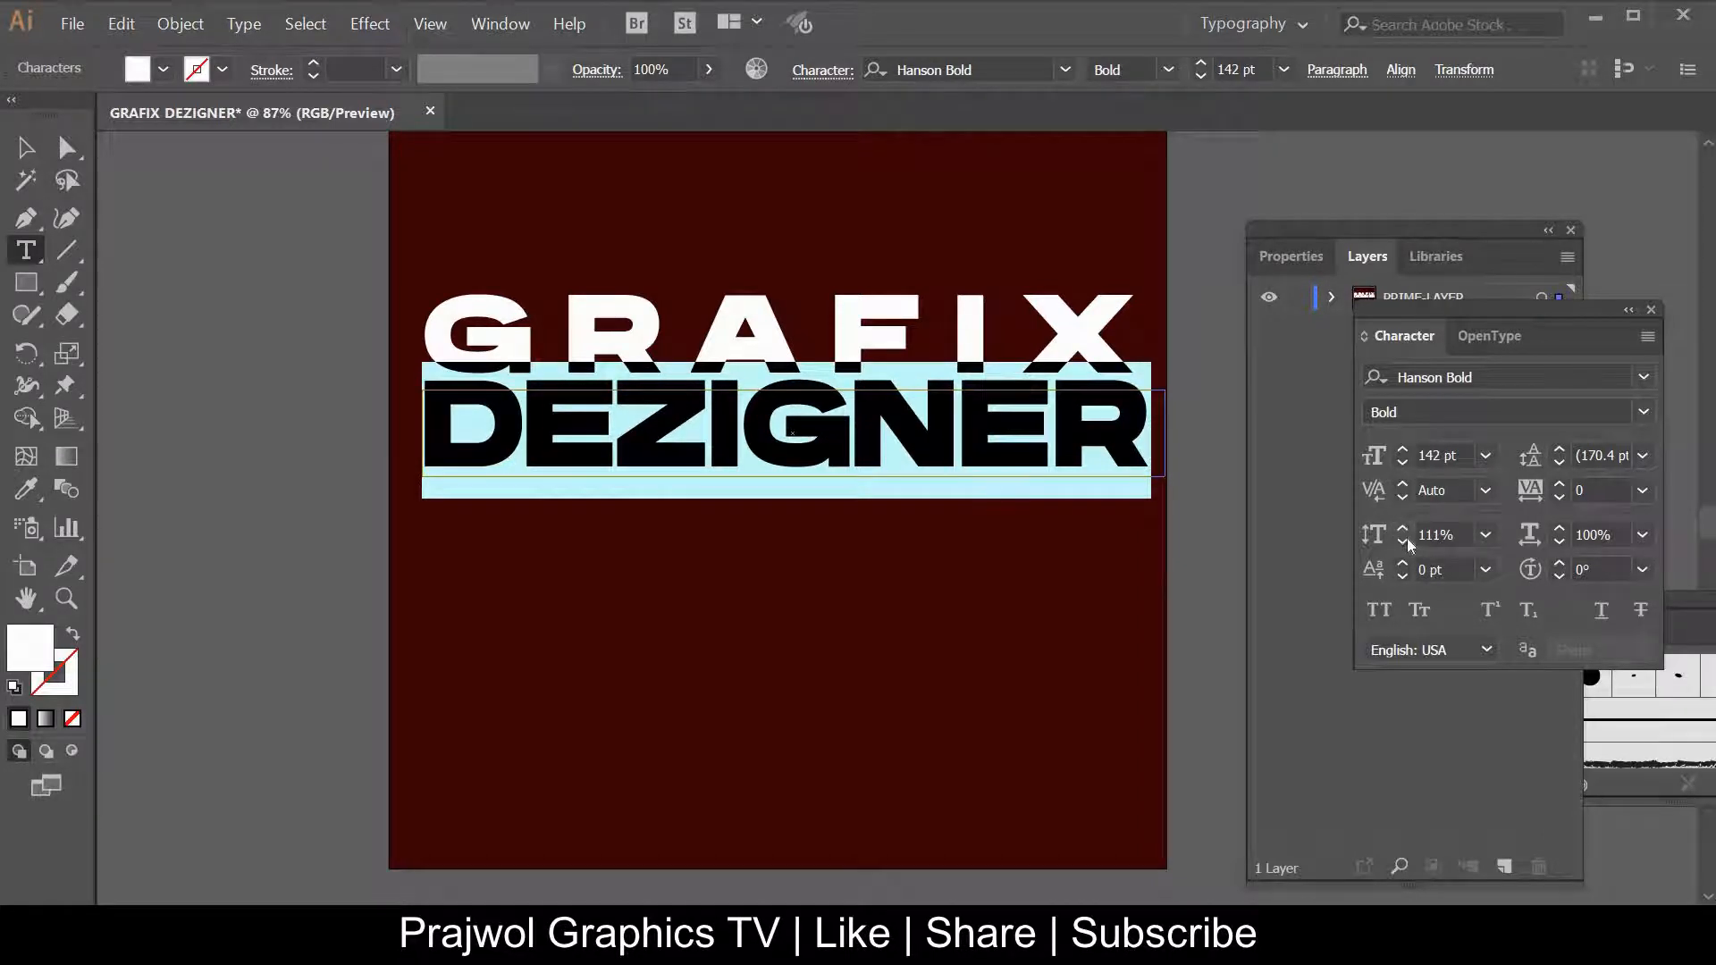
click(26, 148)
Try the GRAFIX tracking at 295 and return it to 294
key(t)
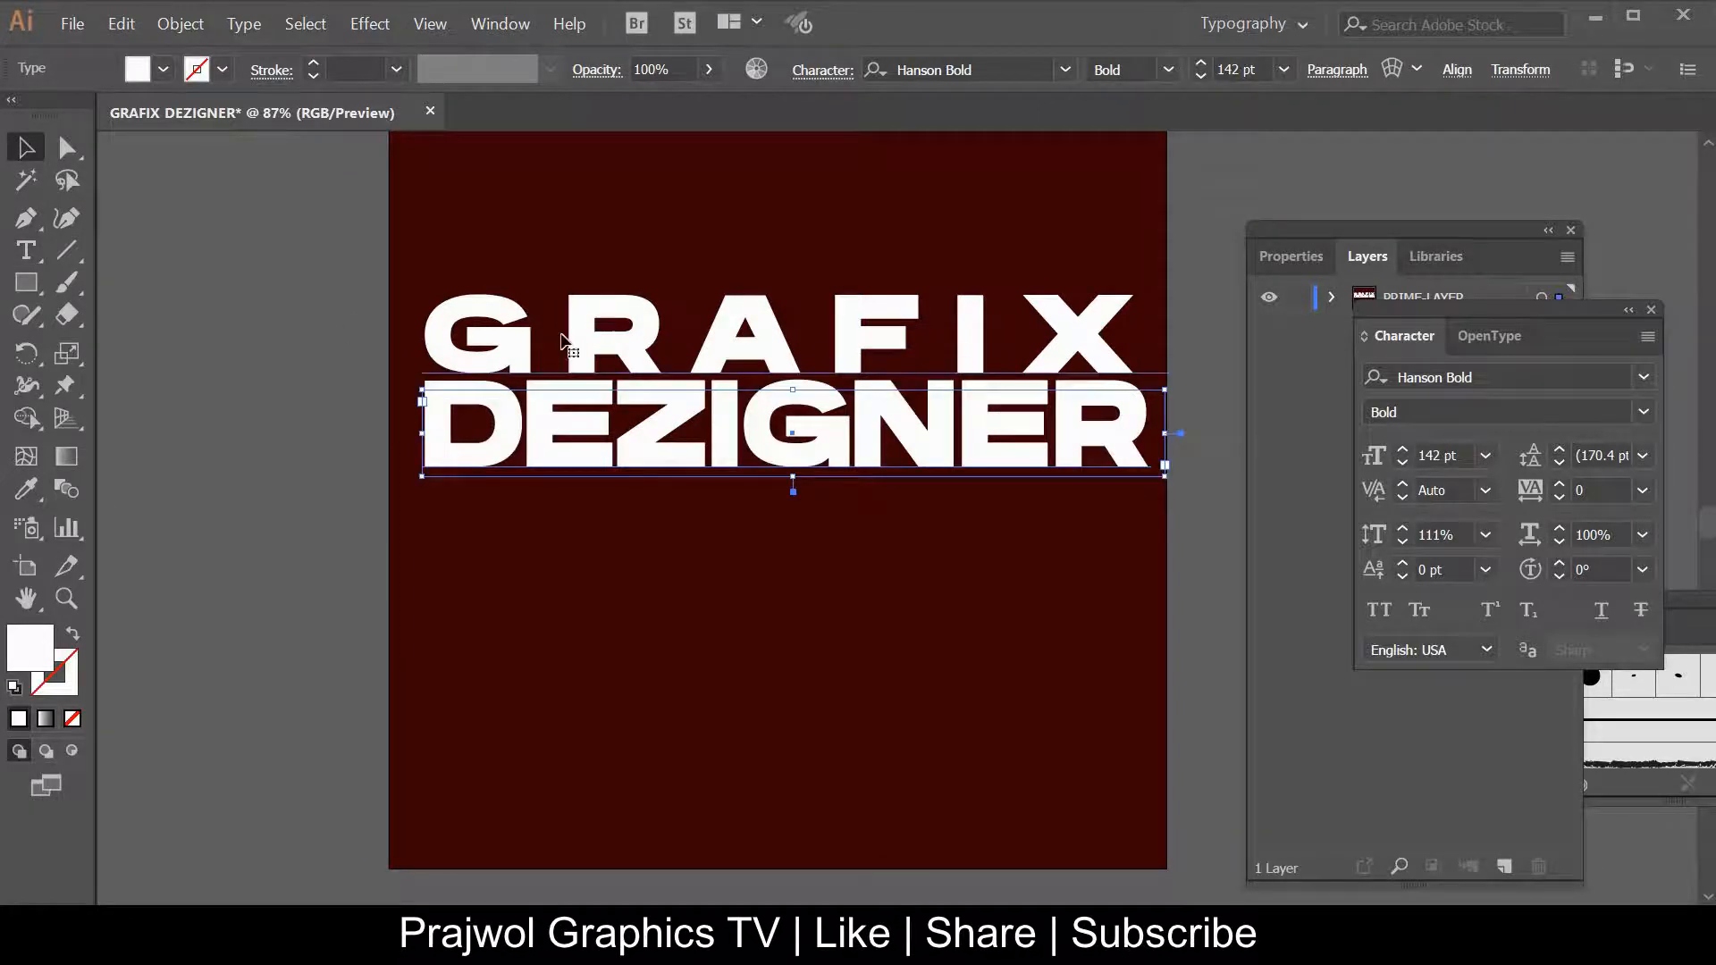
click(569, 336)
key(ctrl+a)
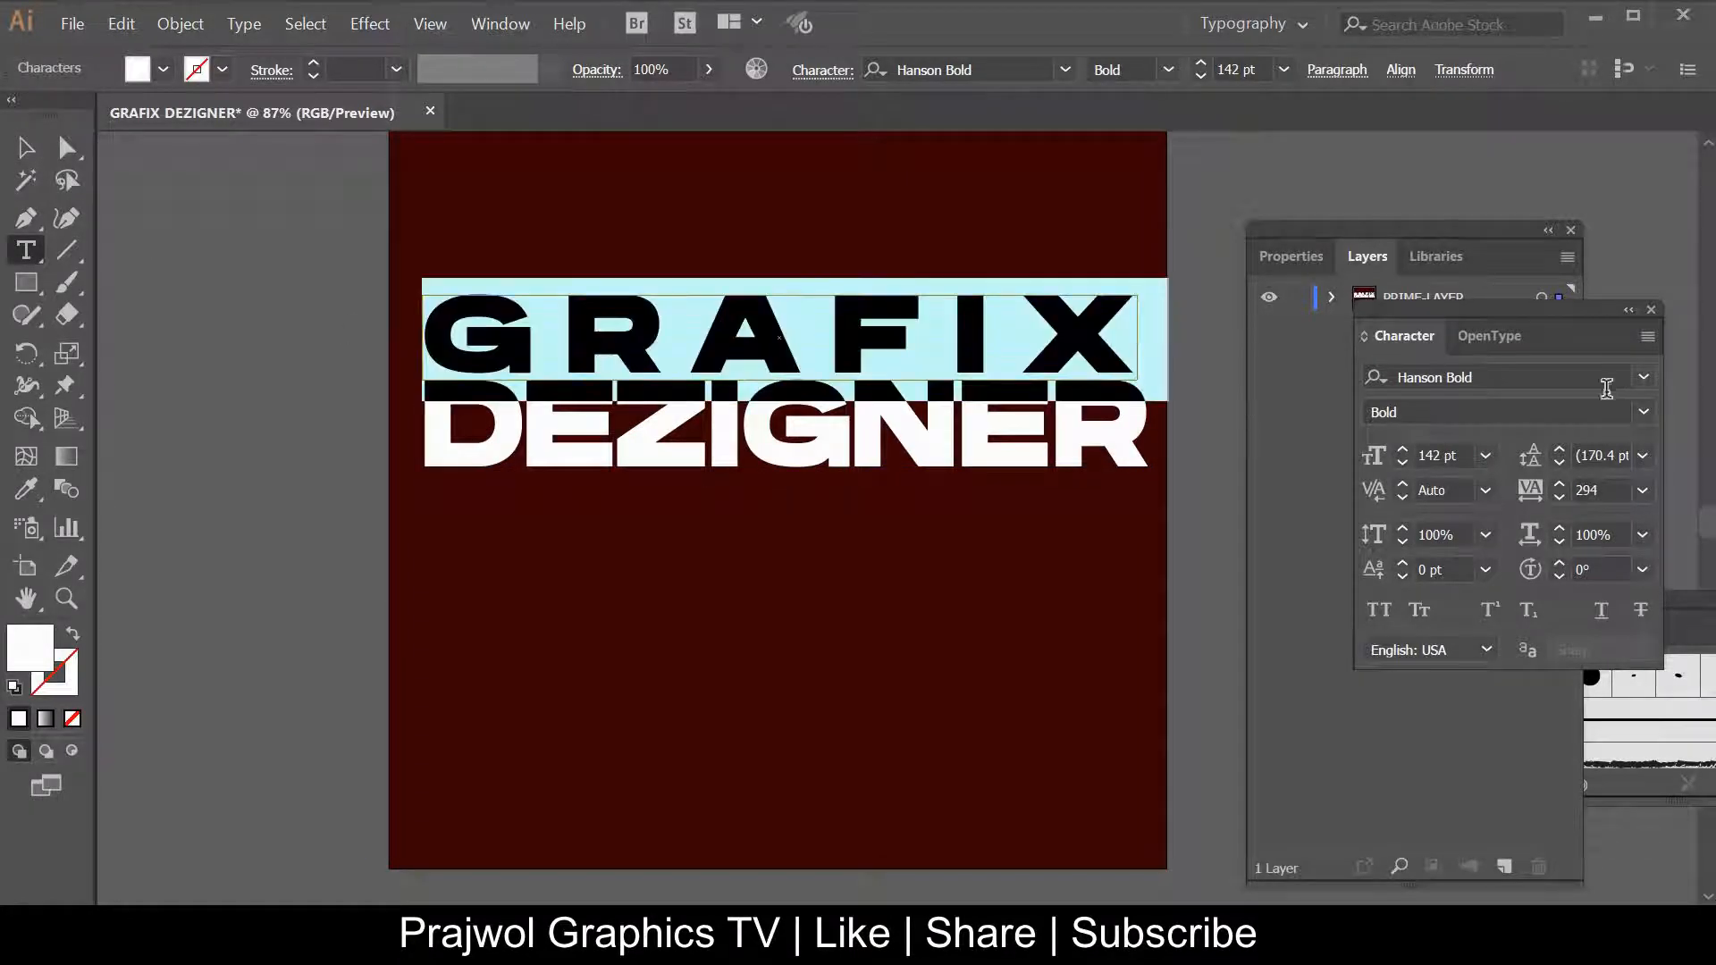
click(1560, 483)
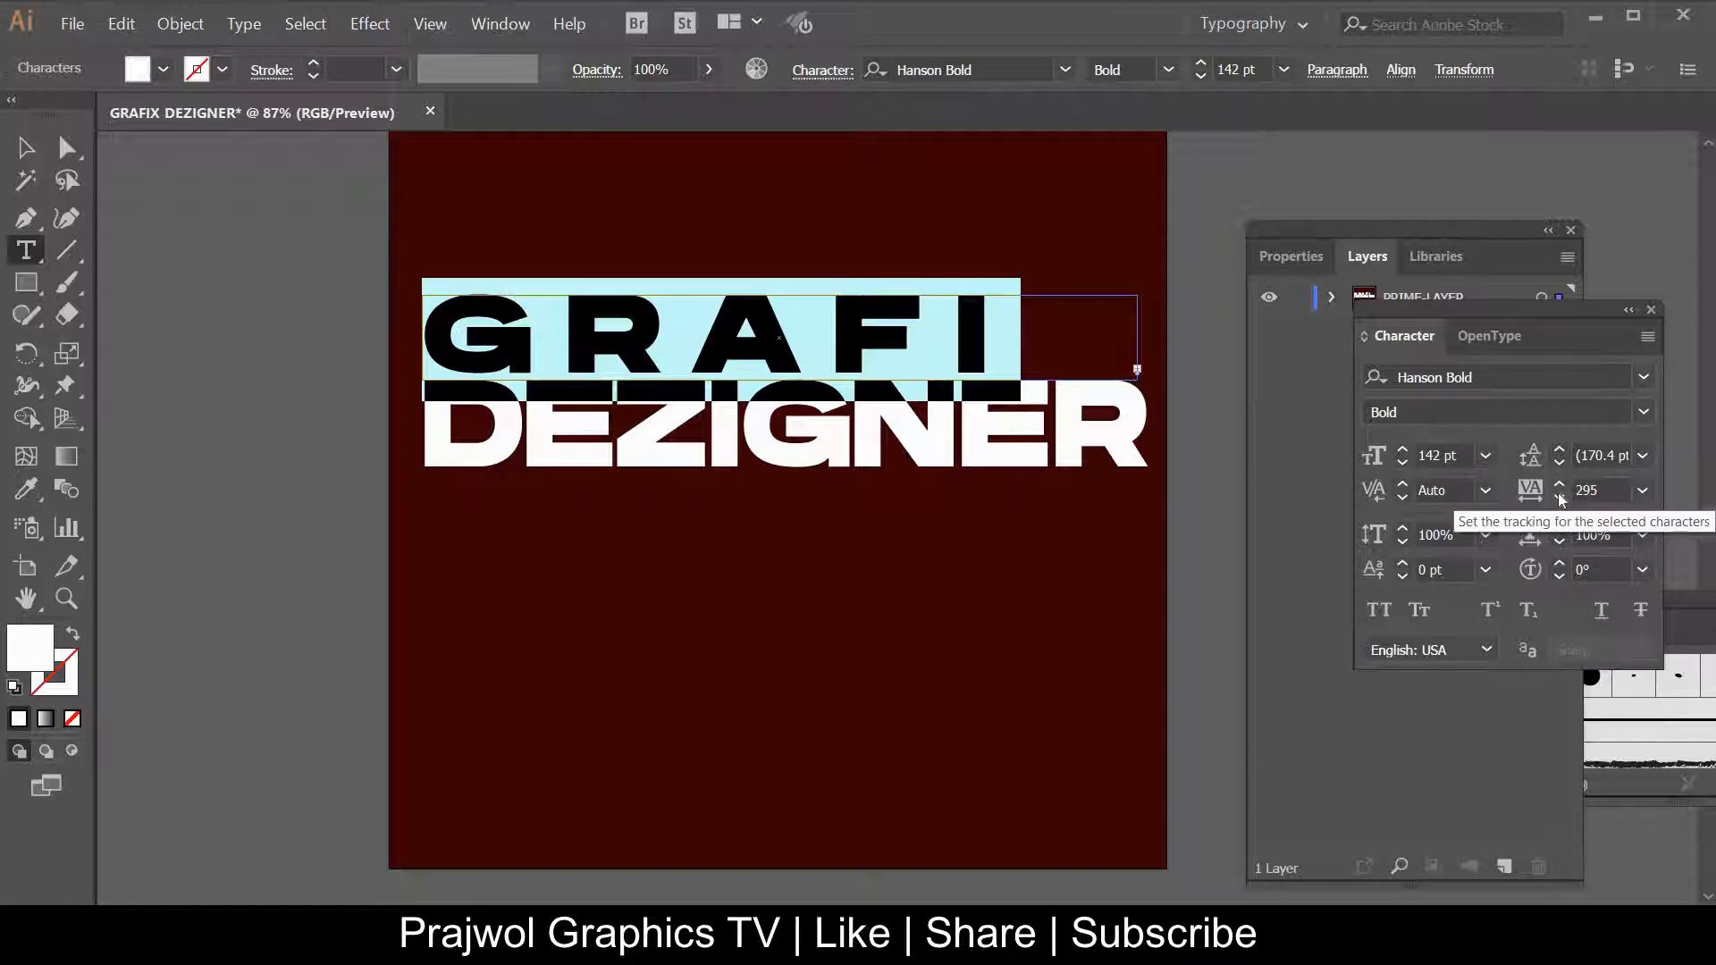
click(1558, 494)
click(28, 148)
Convert both GRAFIX and DEZIGNER to outlines and group the resulting lettering
click(164, 256)
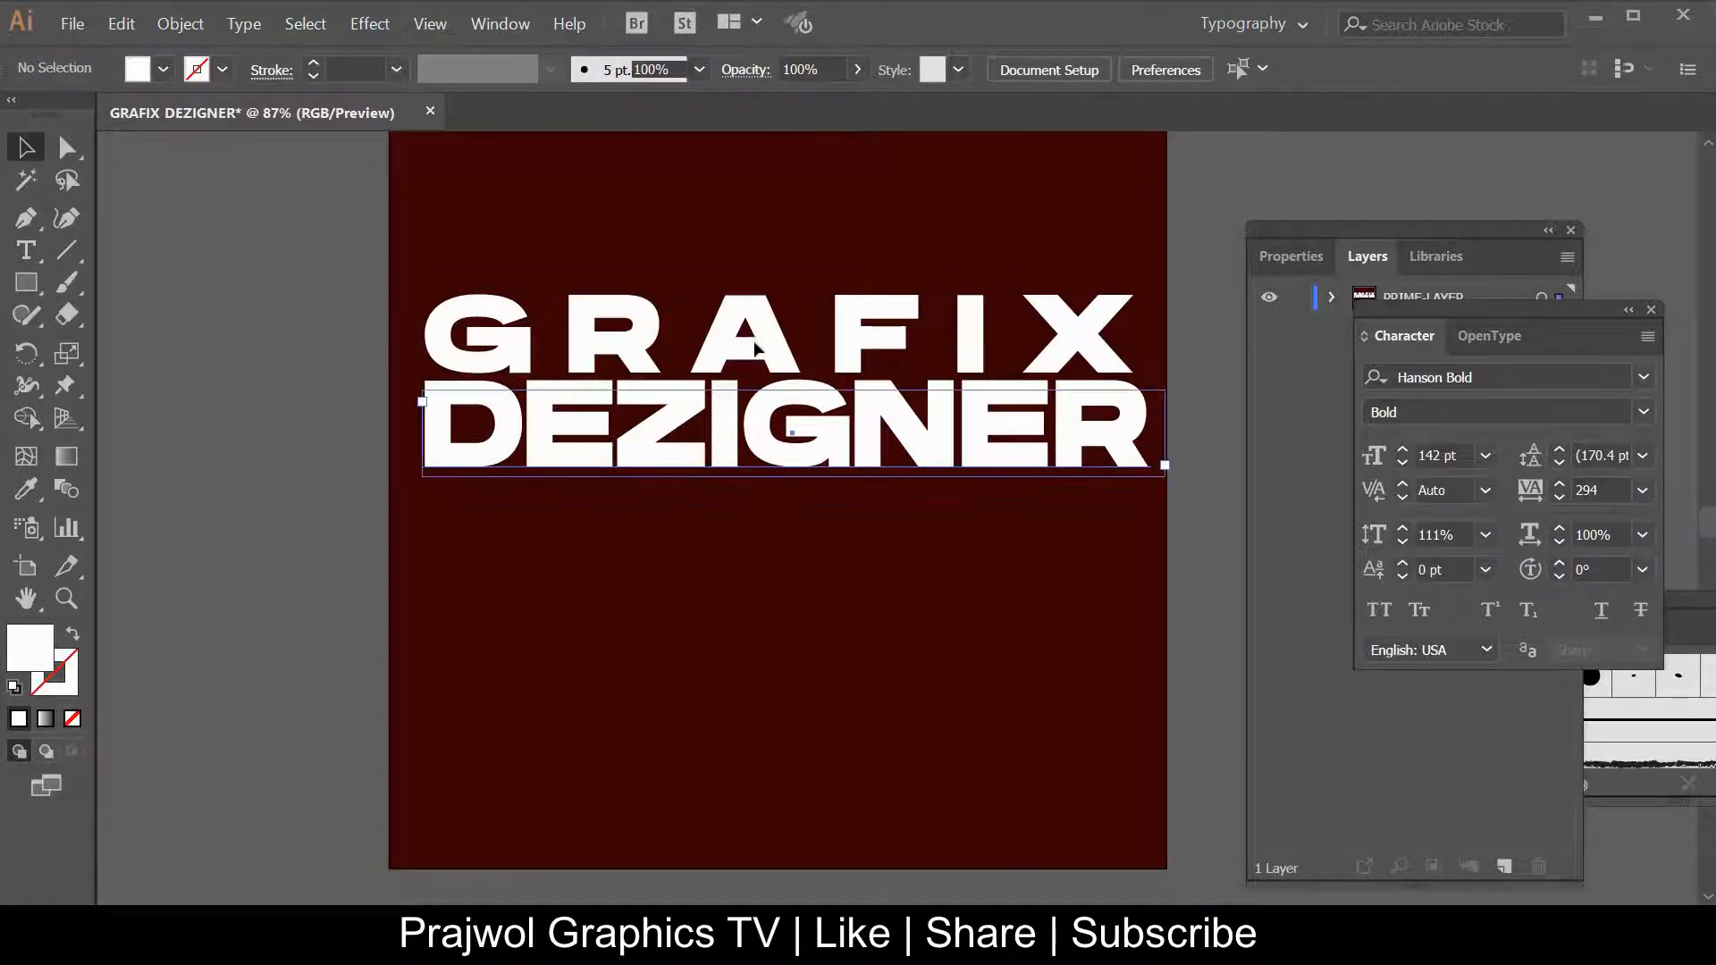
click(757, 358)
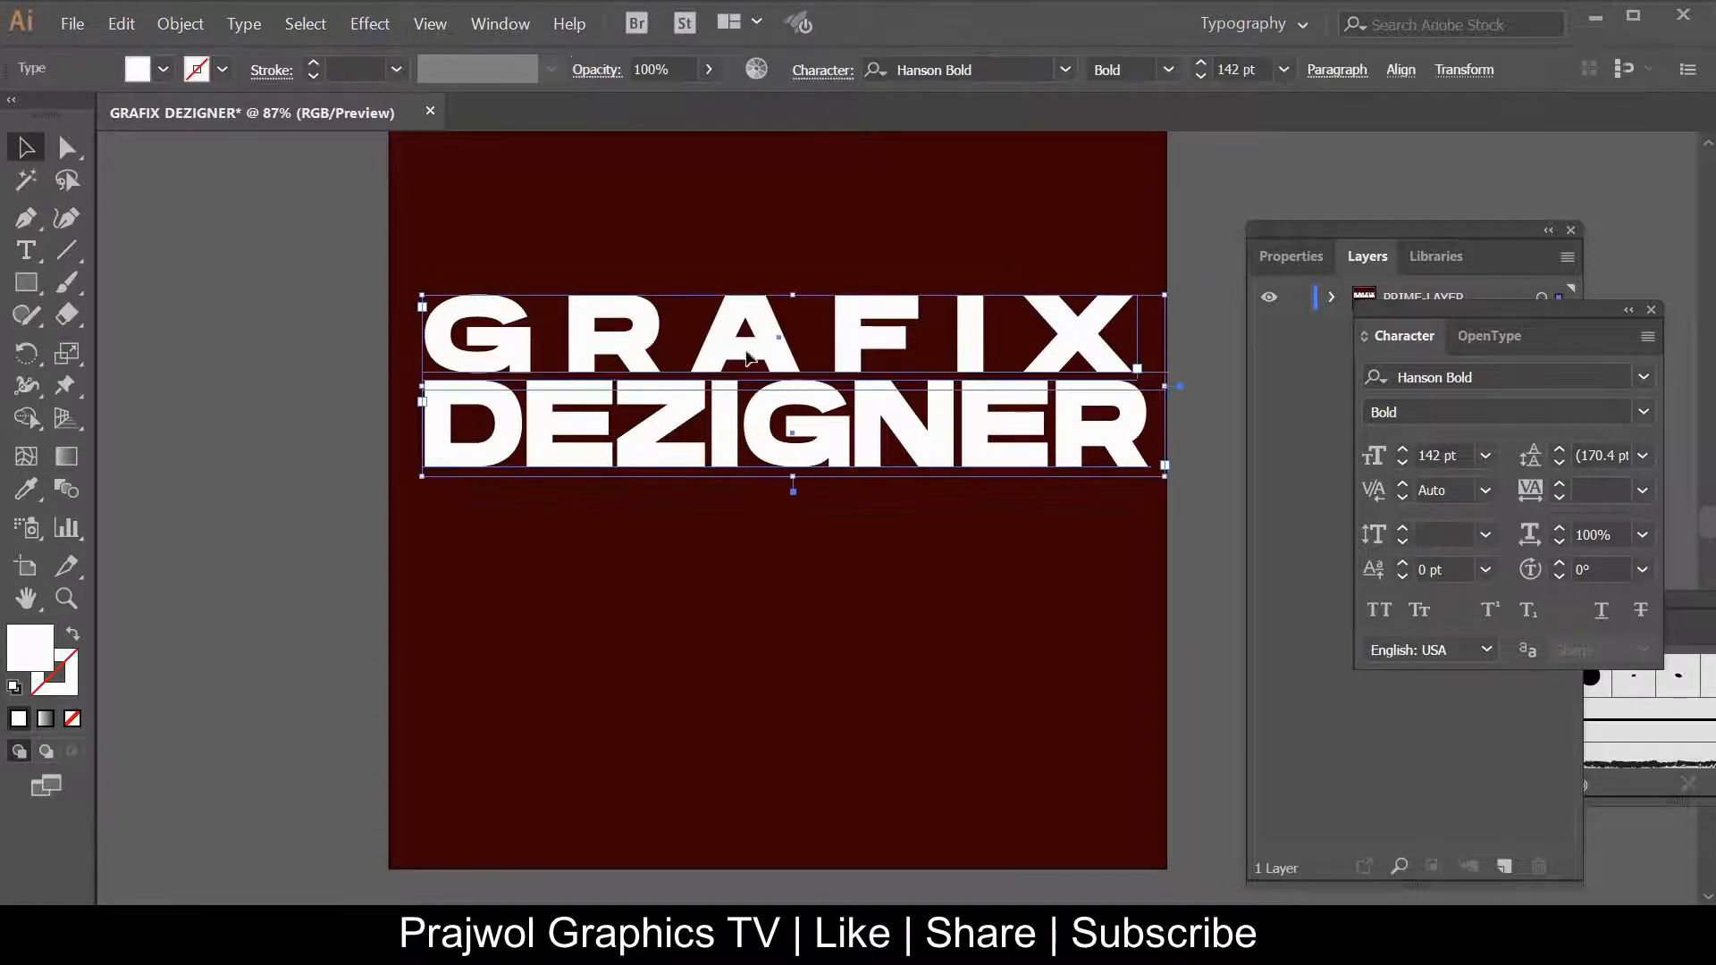
right_click(978, 330)
click(1075, 459)
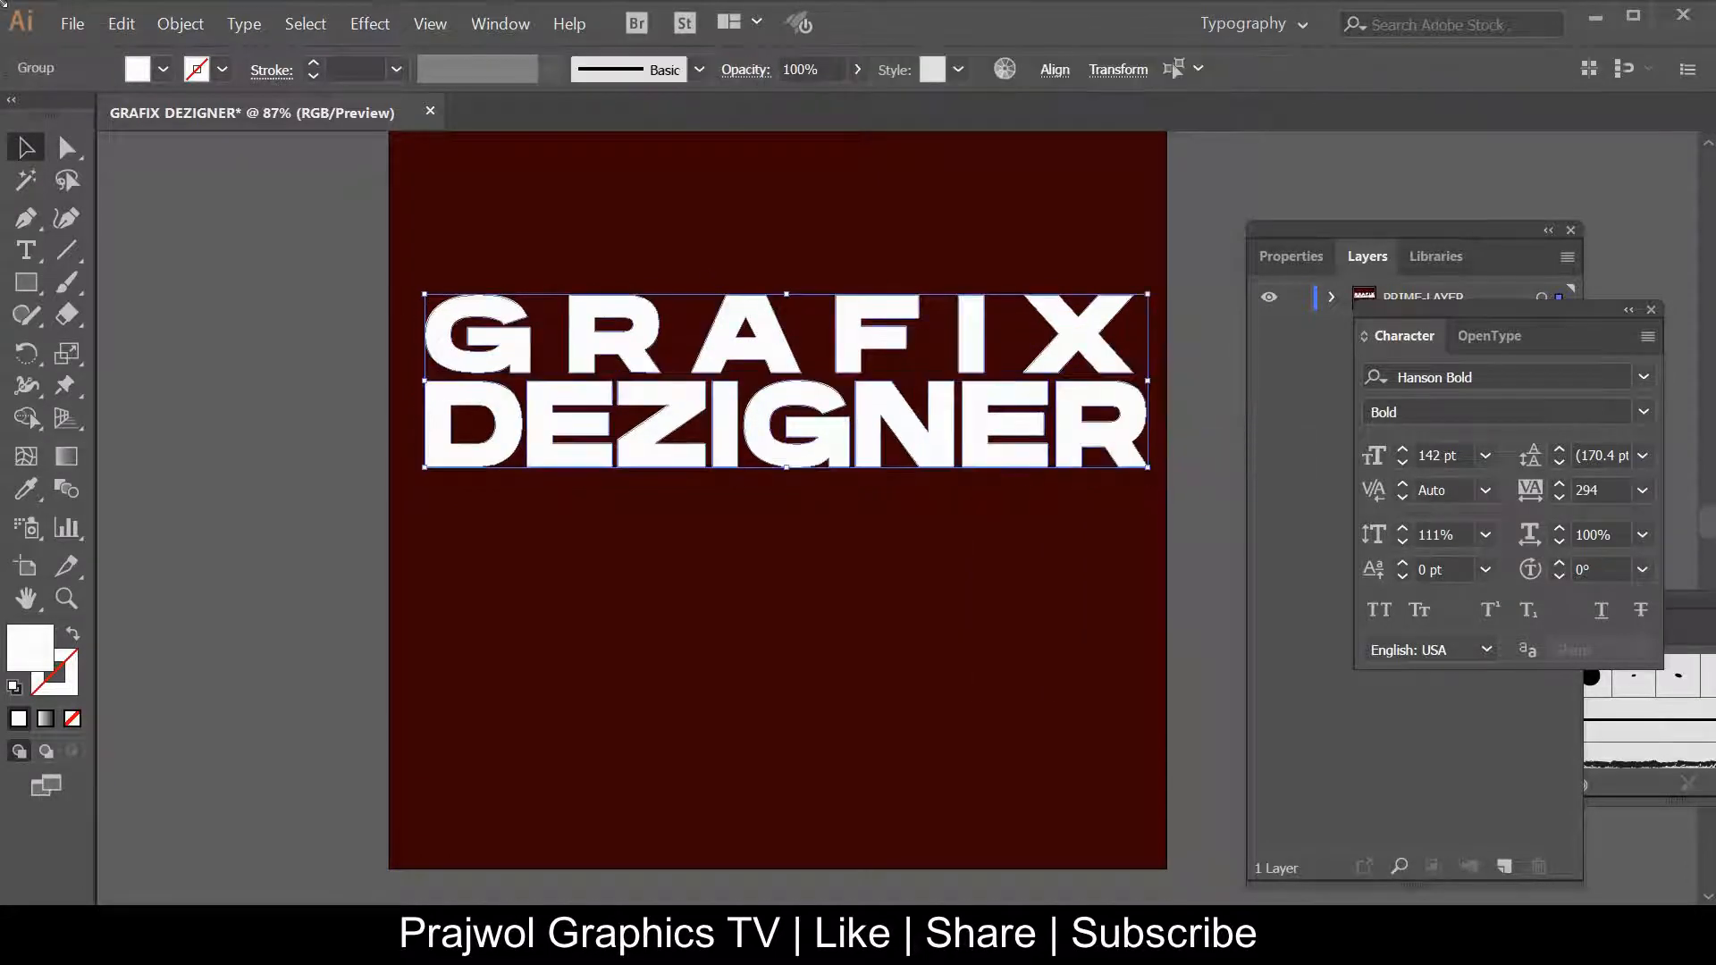
right_click(852, 333)
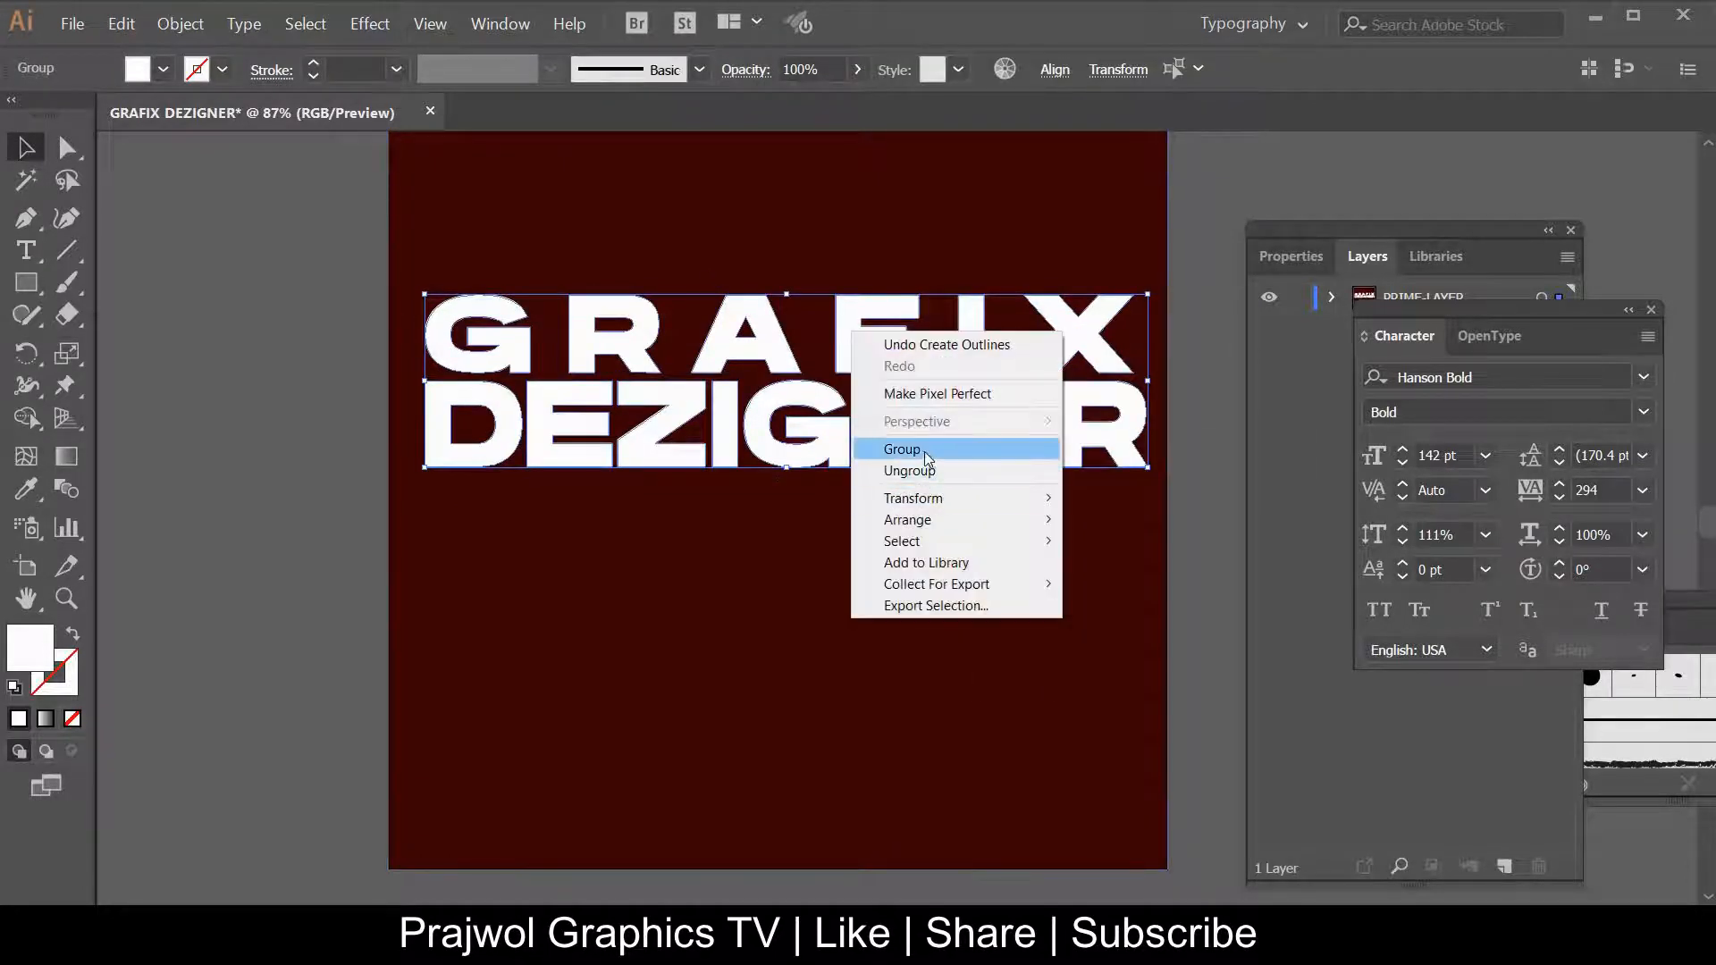
click(924, 450)
Rename the grouped lettering inside PRIME-LAYER as Text
click(1366, 257)
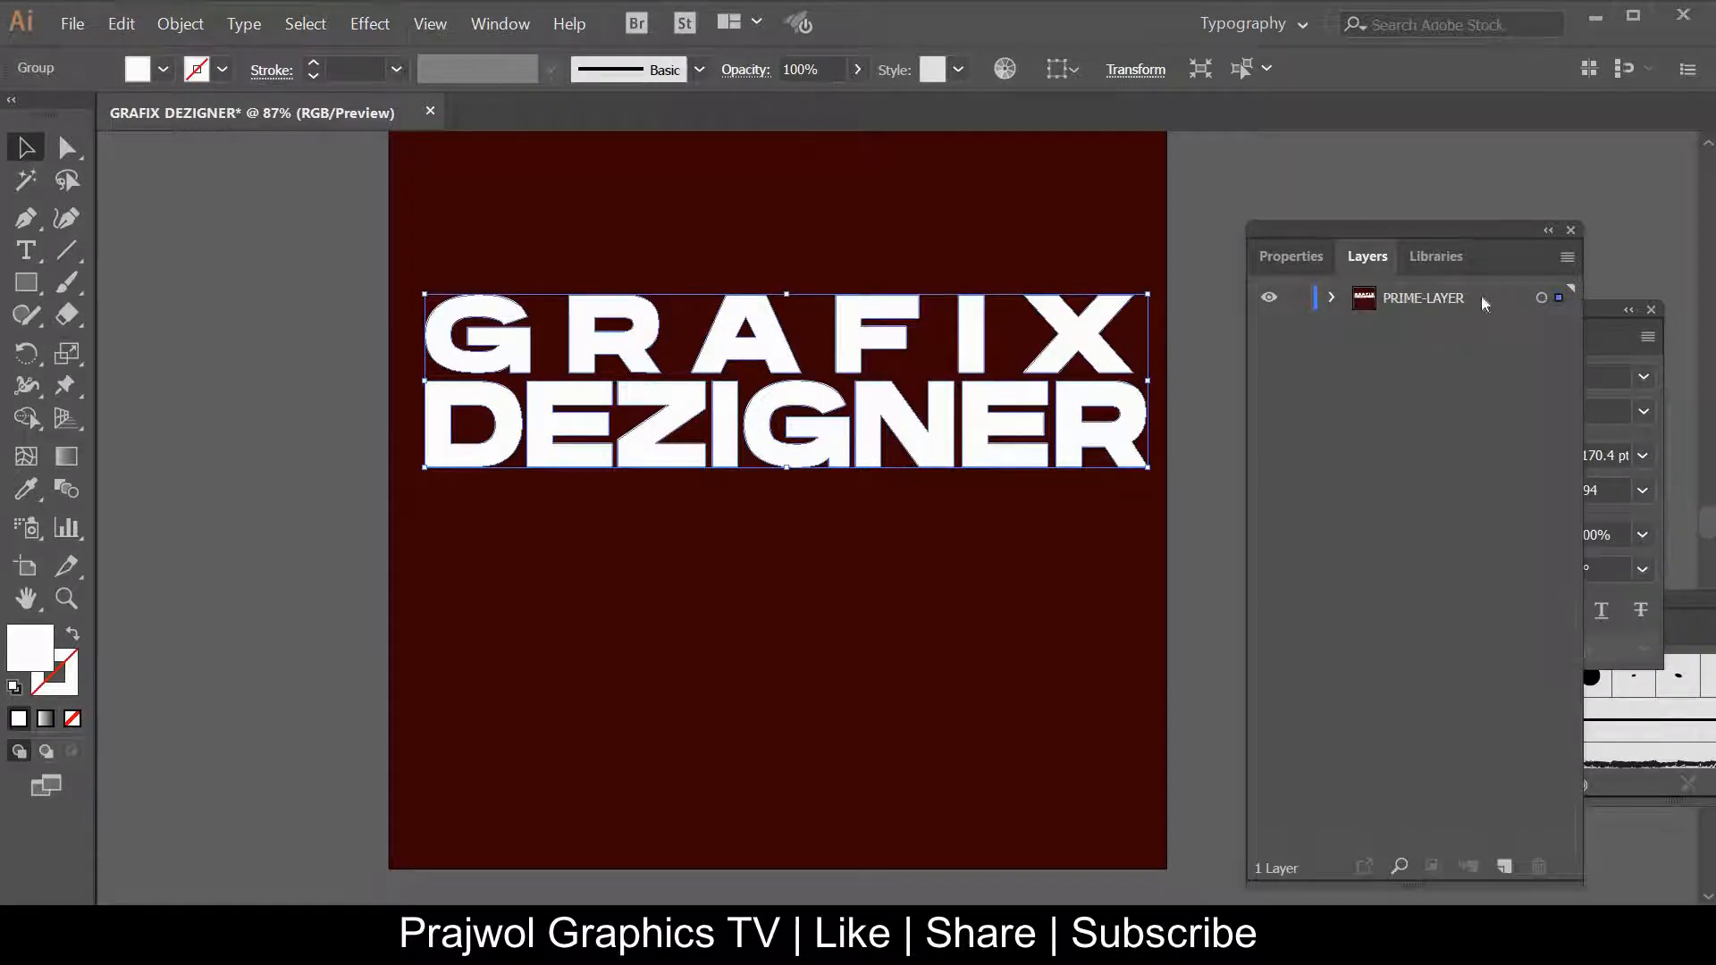
click(1332, 300)
click(1456, 326)
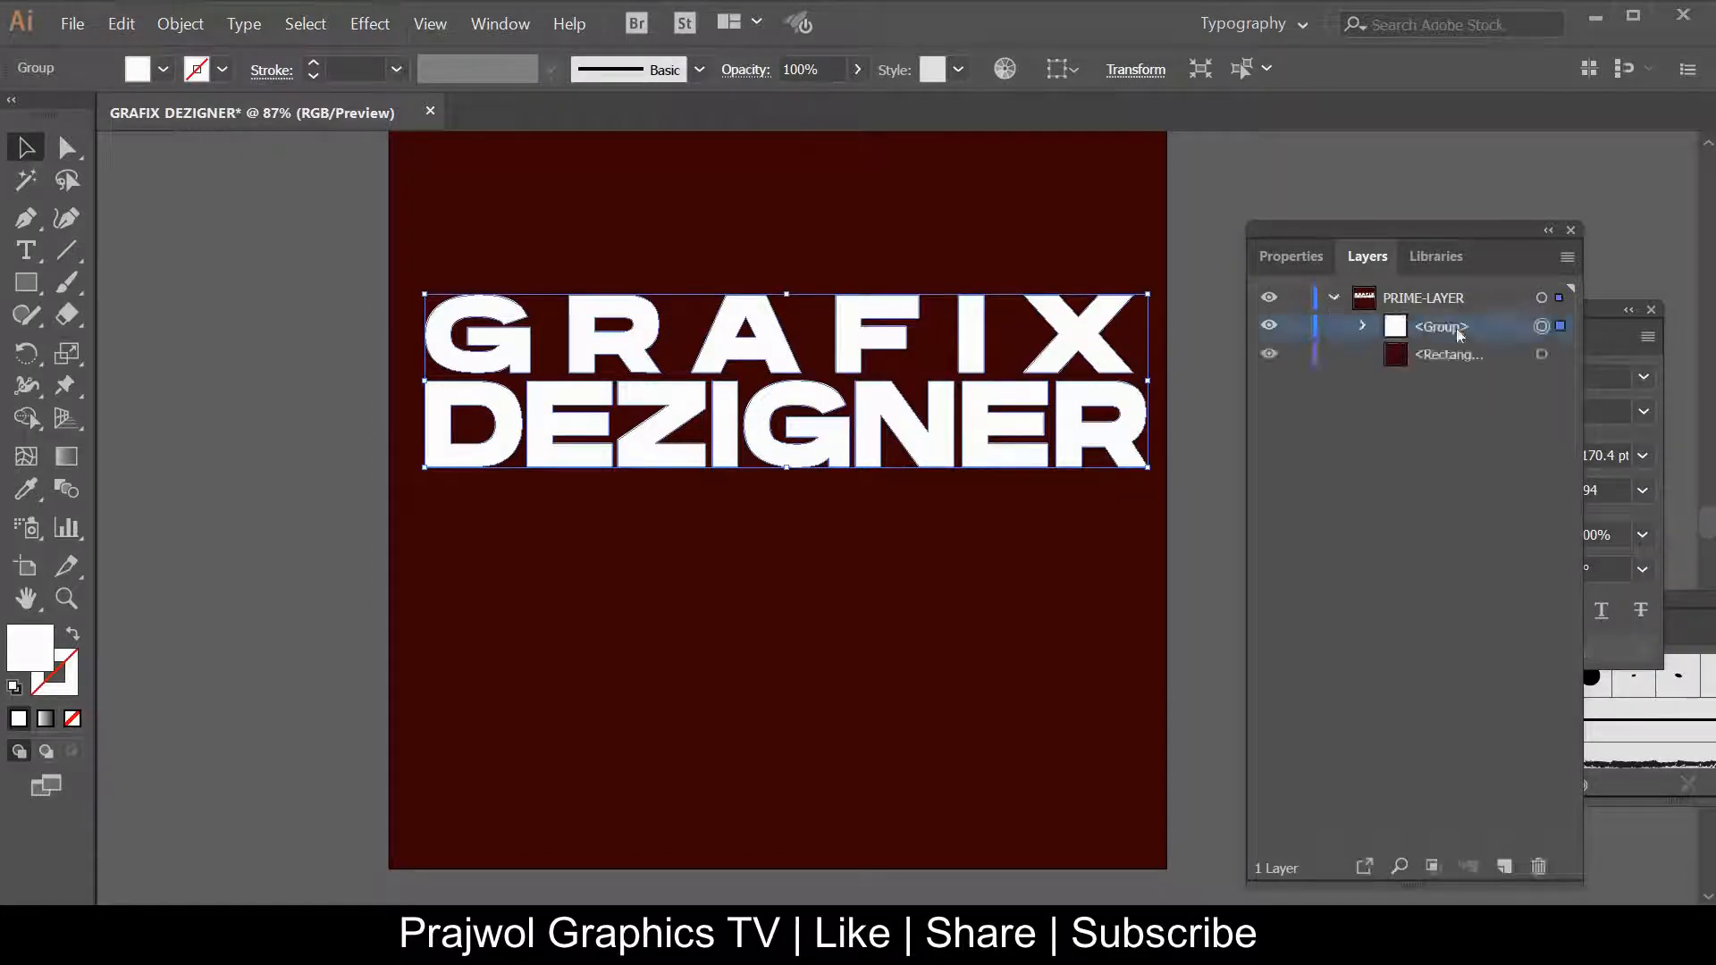
double_click(1463, 323)
key(BackSpace)
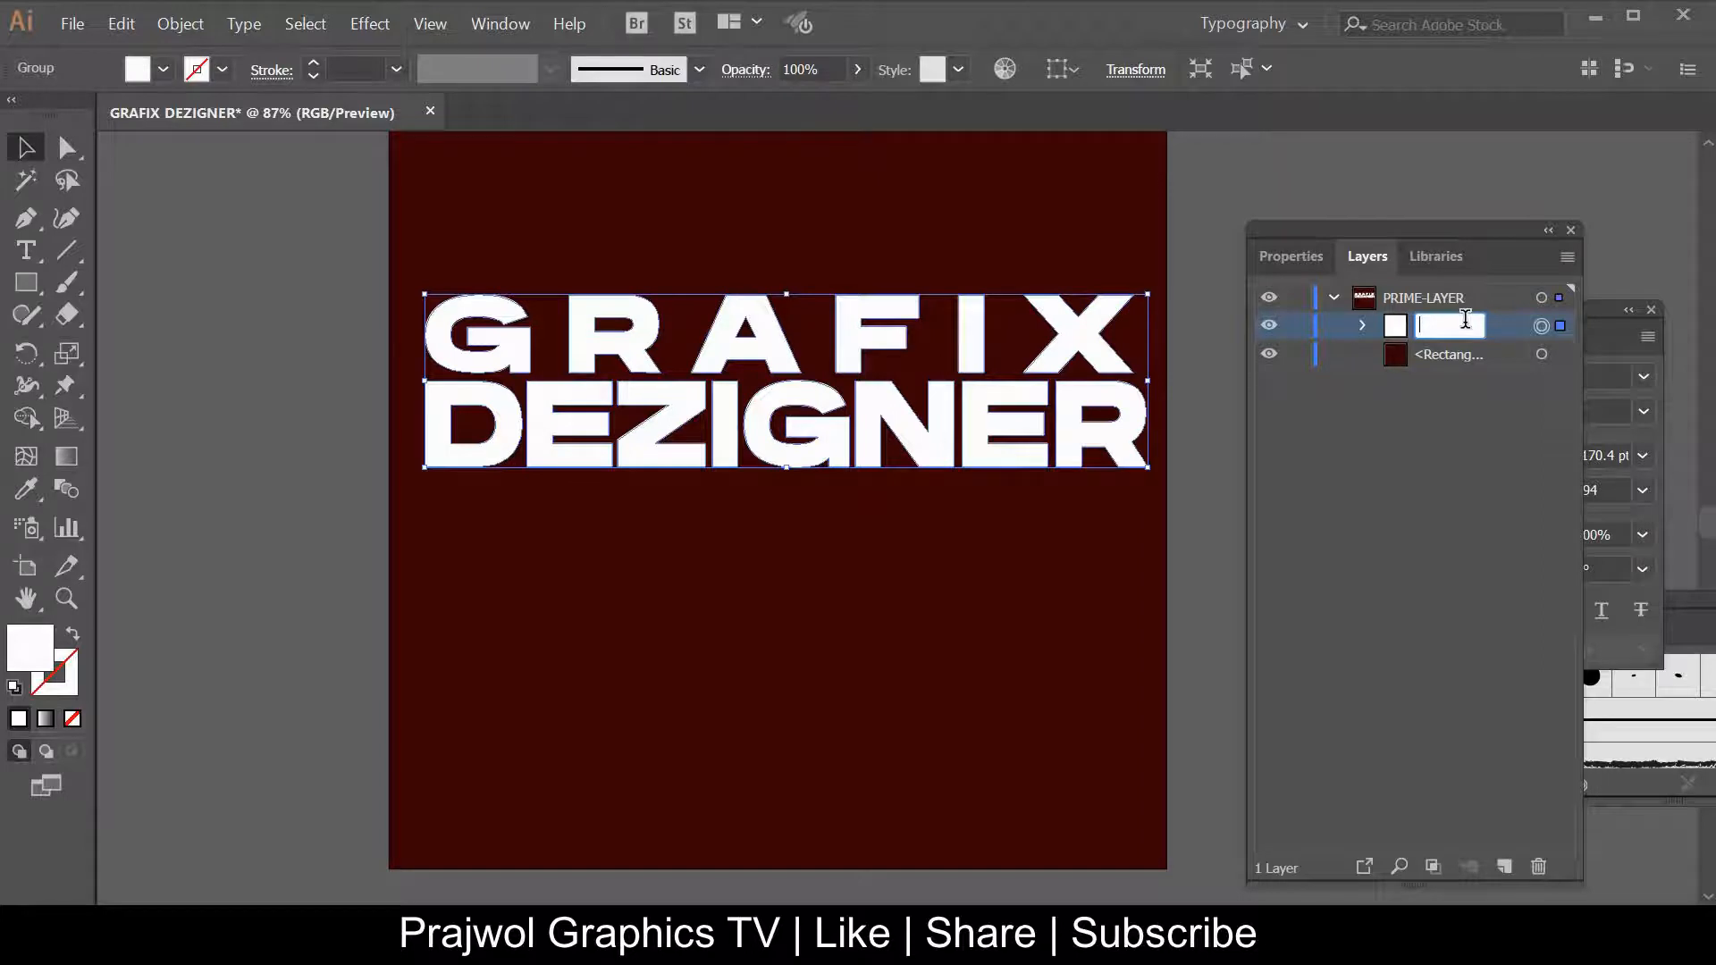
text(Text)
click(1459, 433)
Rename the maroon rectangle object in PRIME-LAYER as Background
click(1428, 330)
double_click(1445, 359)
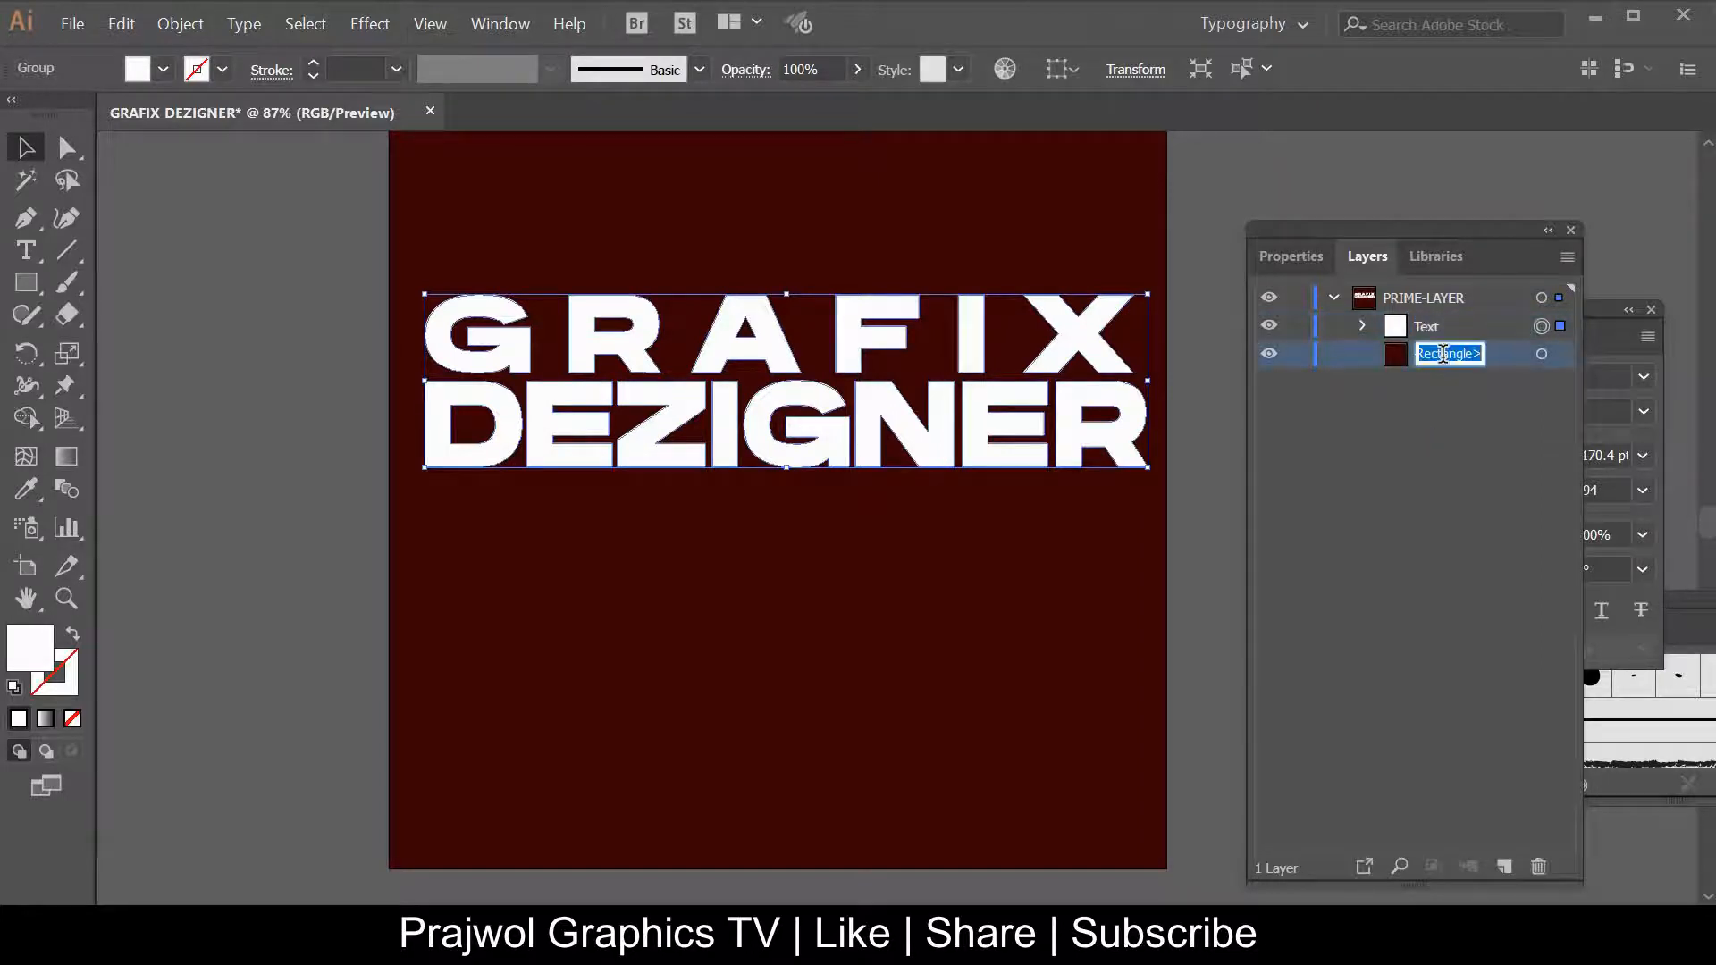
key(BackSpace)
text(Background)
click(1454, 439)
Duplicate the Text group in place and rename the lower copy as Blend-1
click(1467, 323)
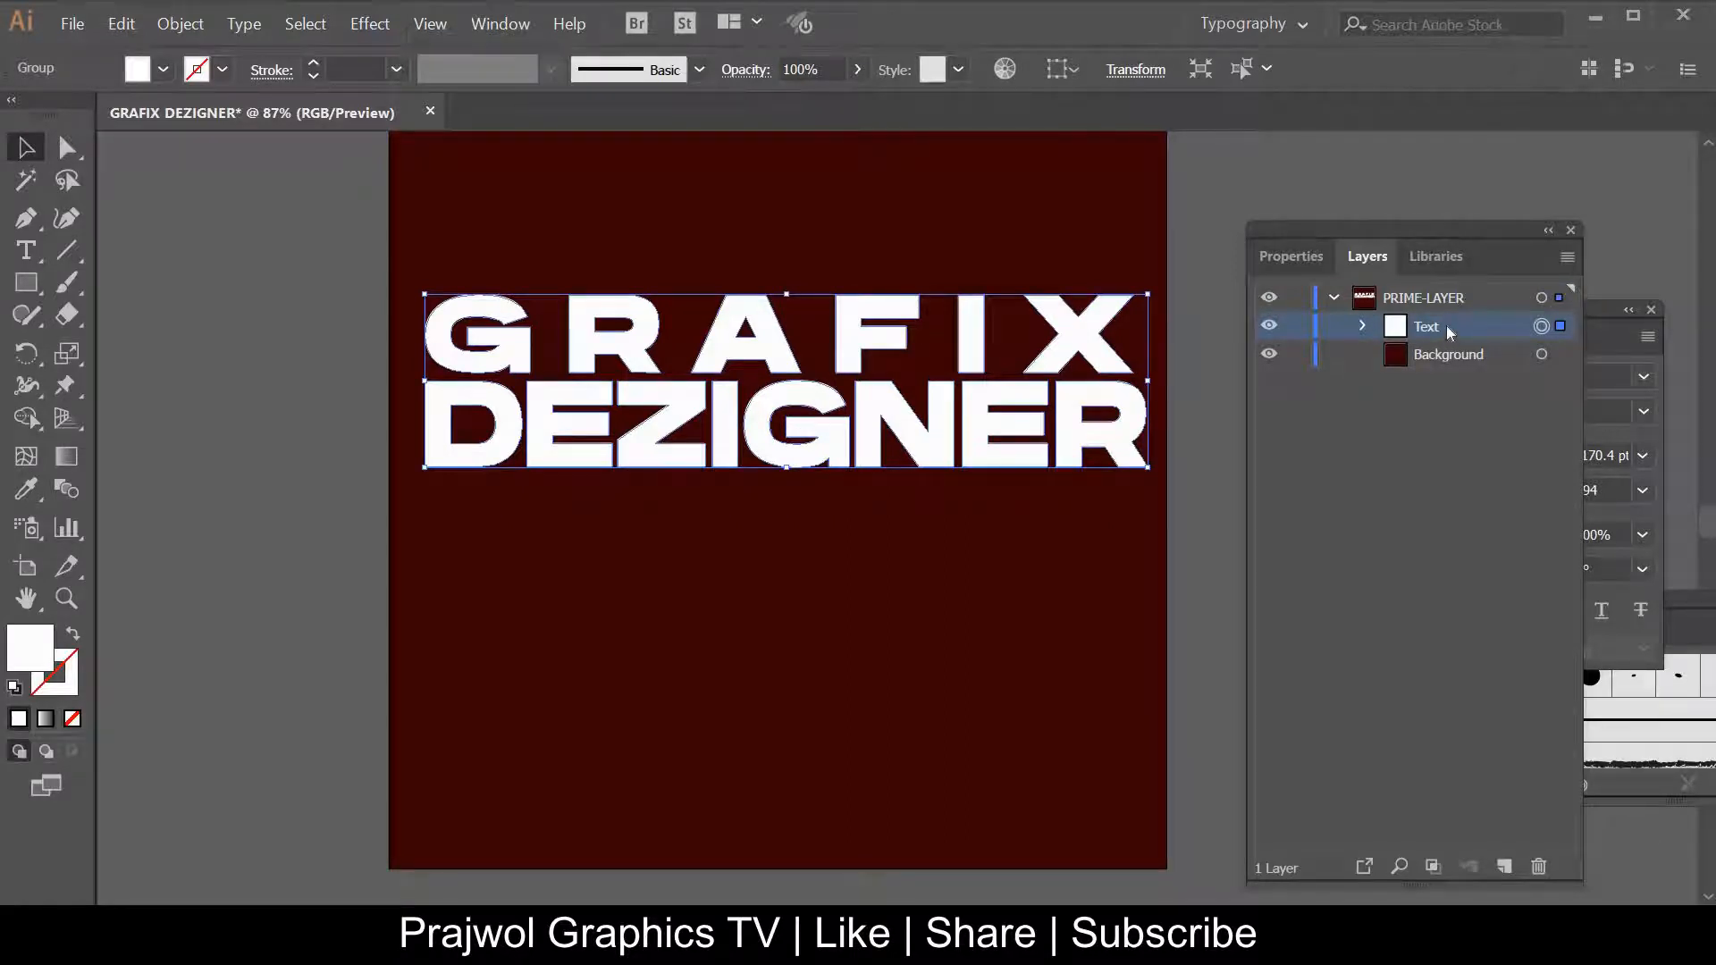
key(ctrl+f)
click(1464, 360)
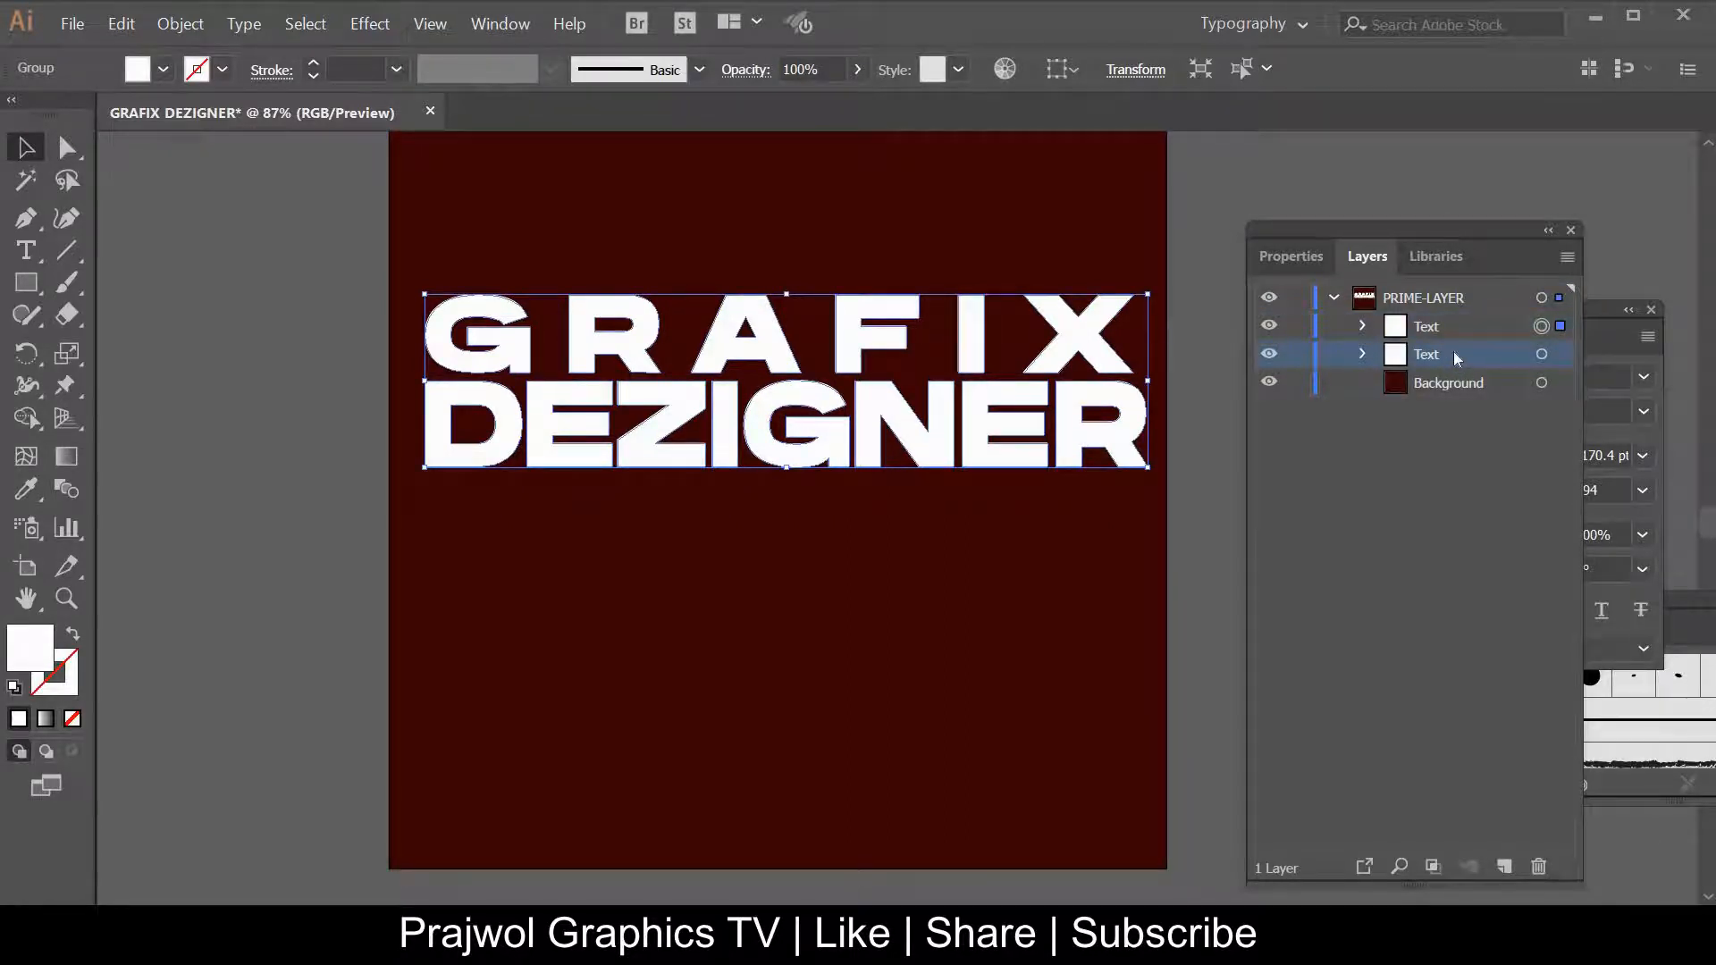
click(1561, 358)
double_click(1428, 355)
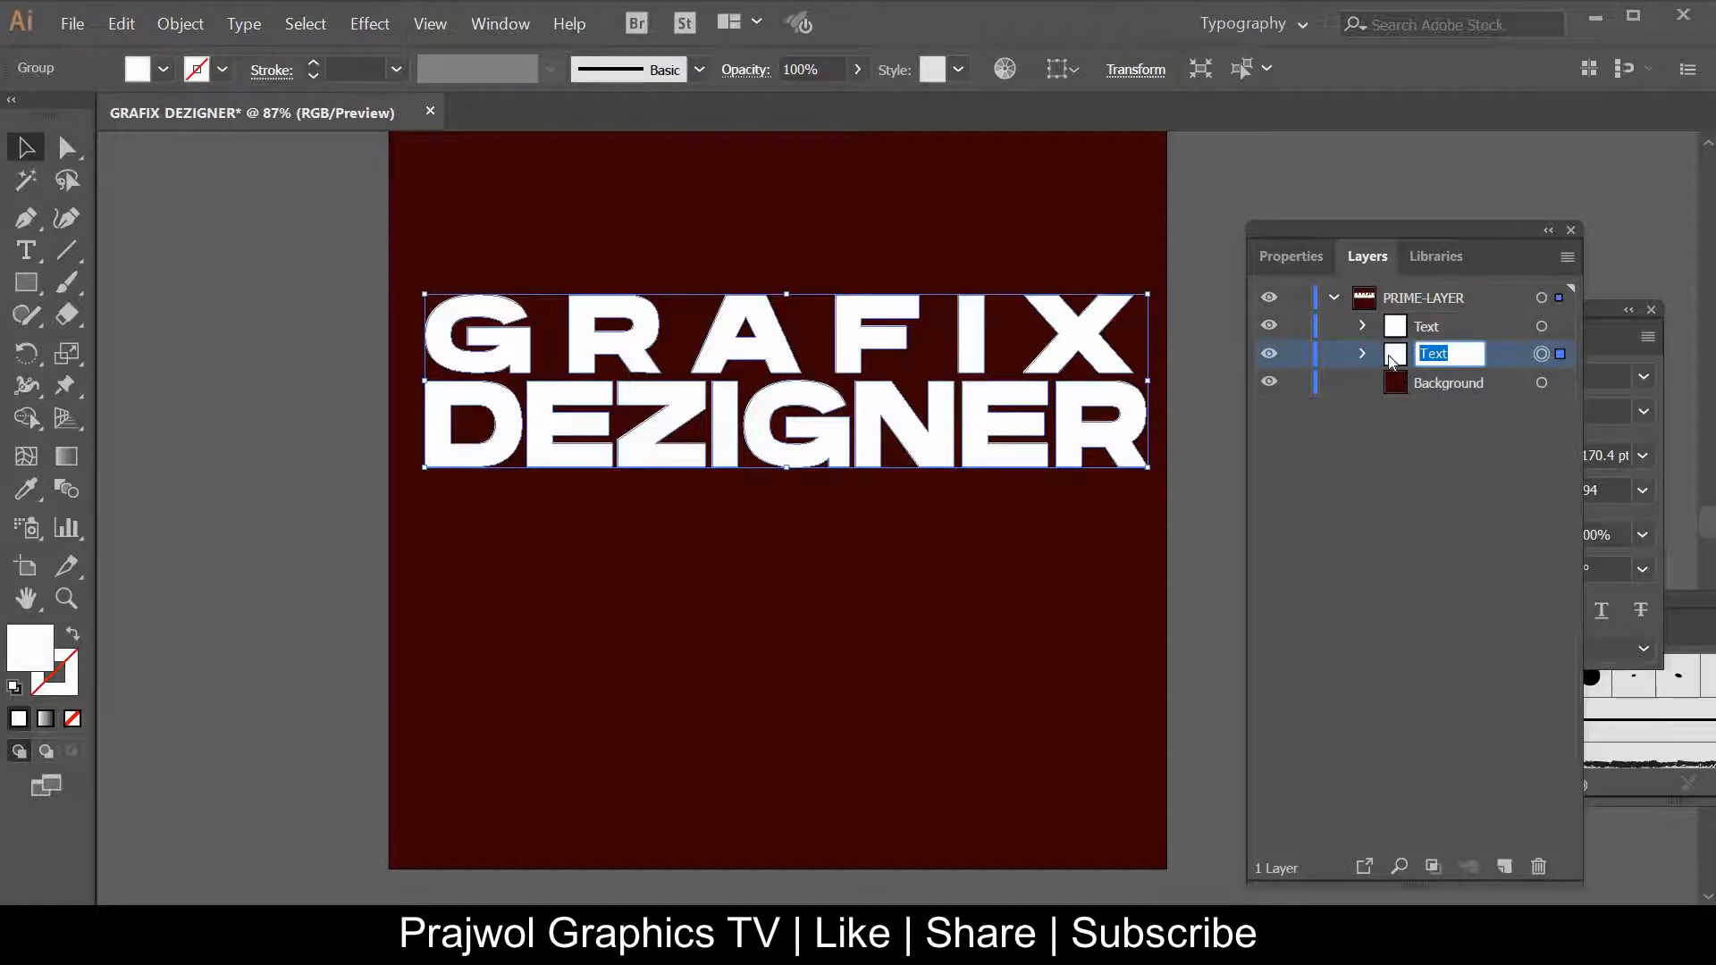
click(1430, 467)
double_click(1436, 358)
key(BackSpace)
key(Return)
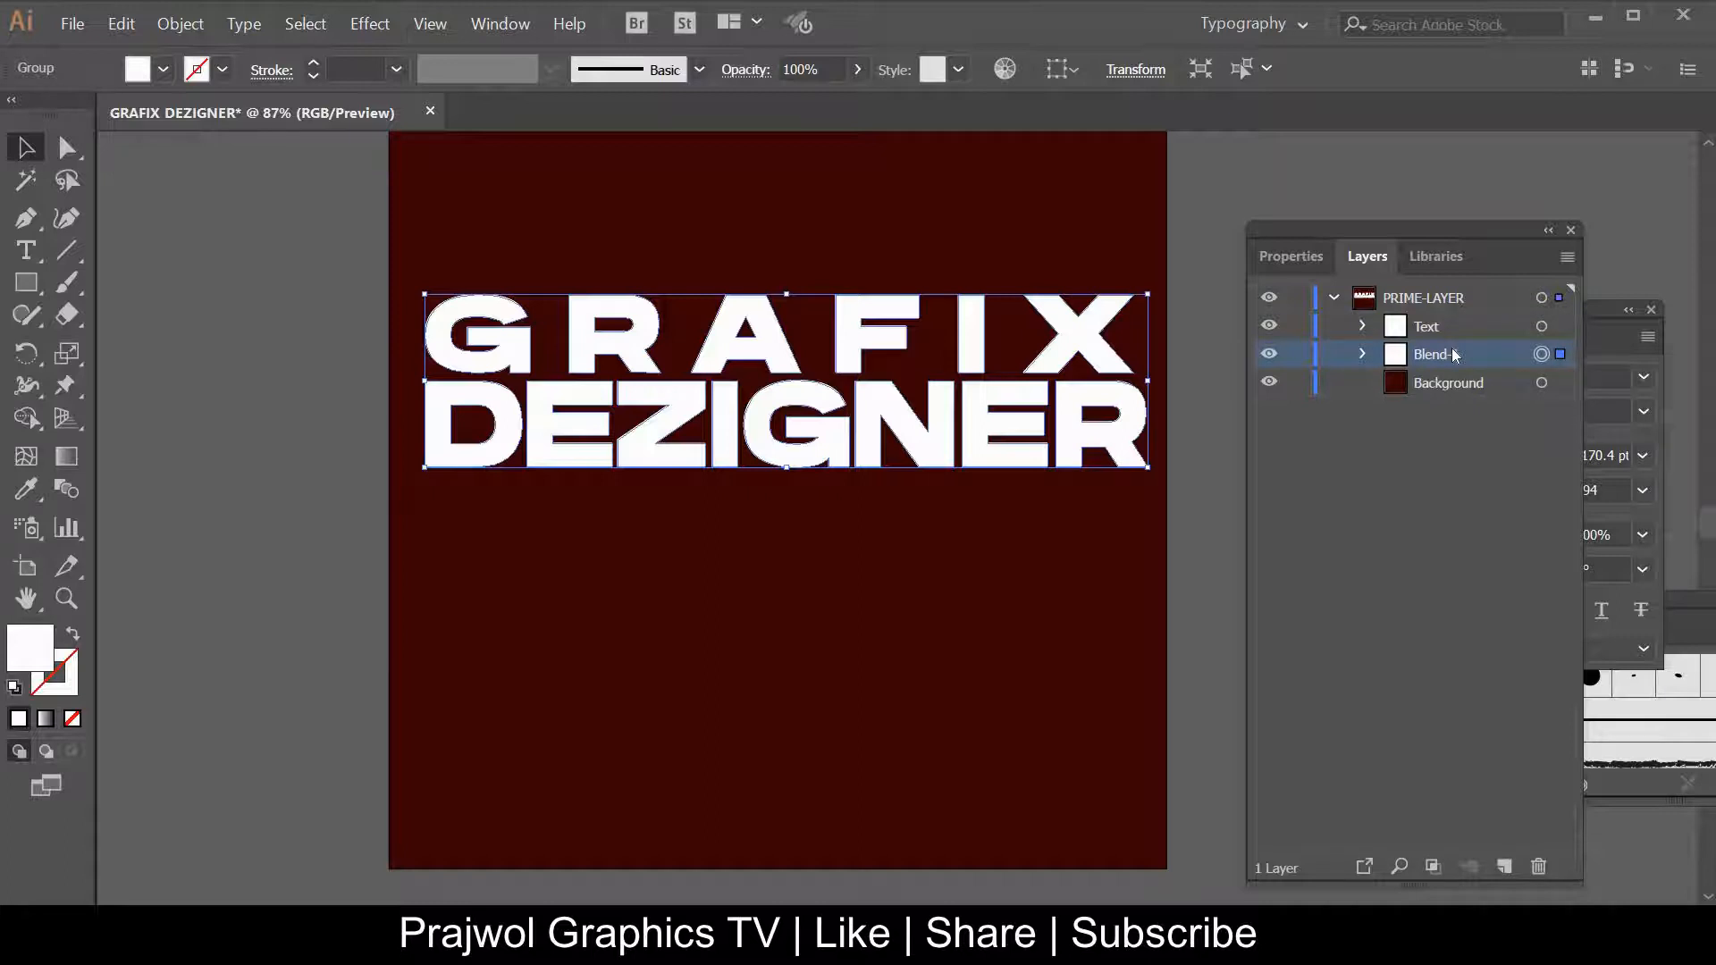
Duplicate the Blend-1 group directly beneath itself and rename the copy as Blend-2
drag(1452, 349, 1450, 368)
double_click(1450, 383)
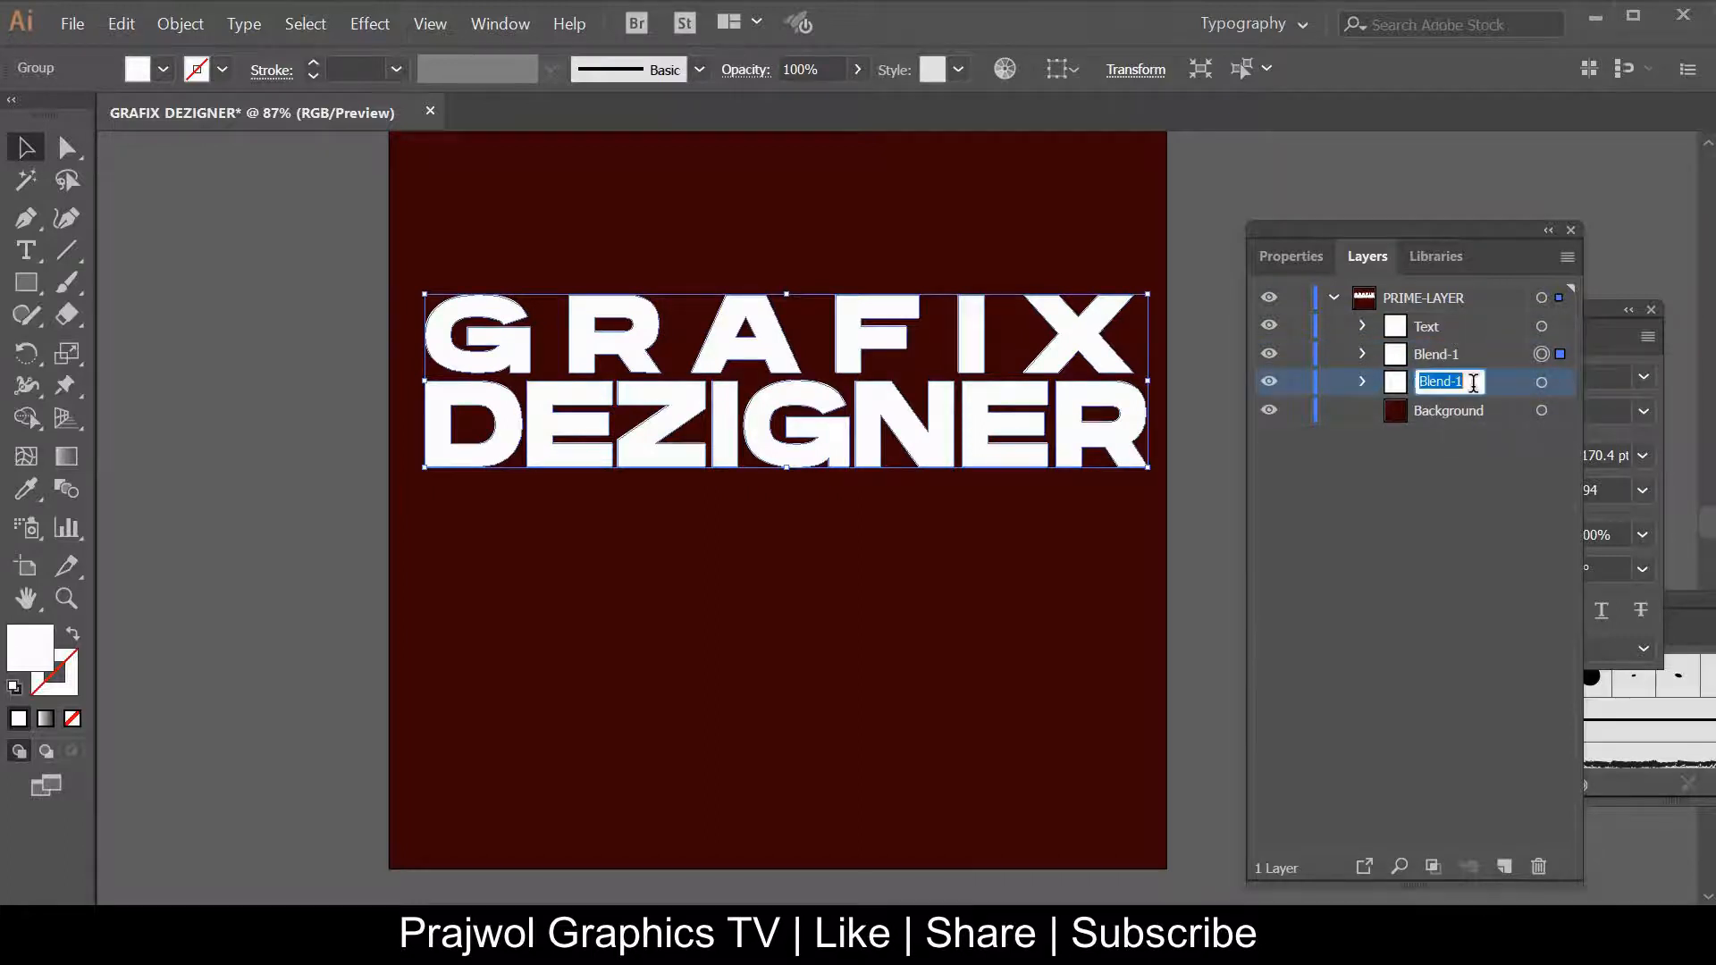
click(1475, 382)
key(BackSpace)
key(Return)
click(1426, 362)
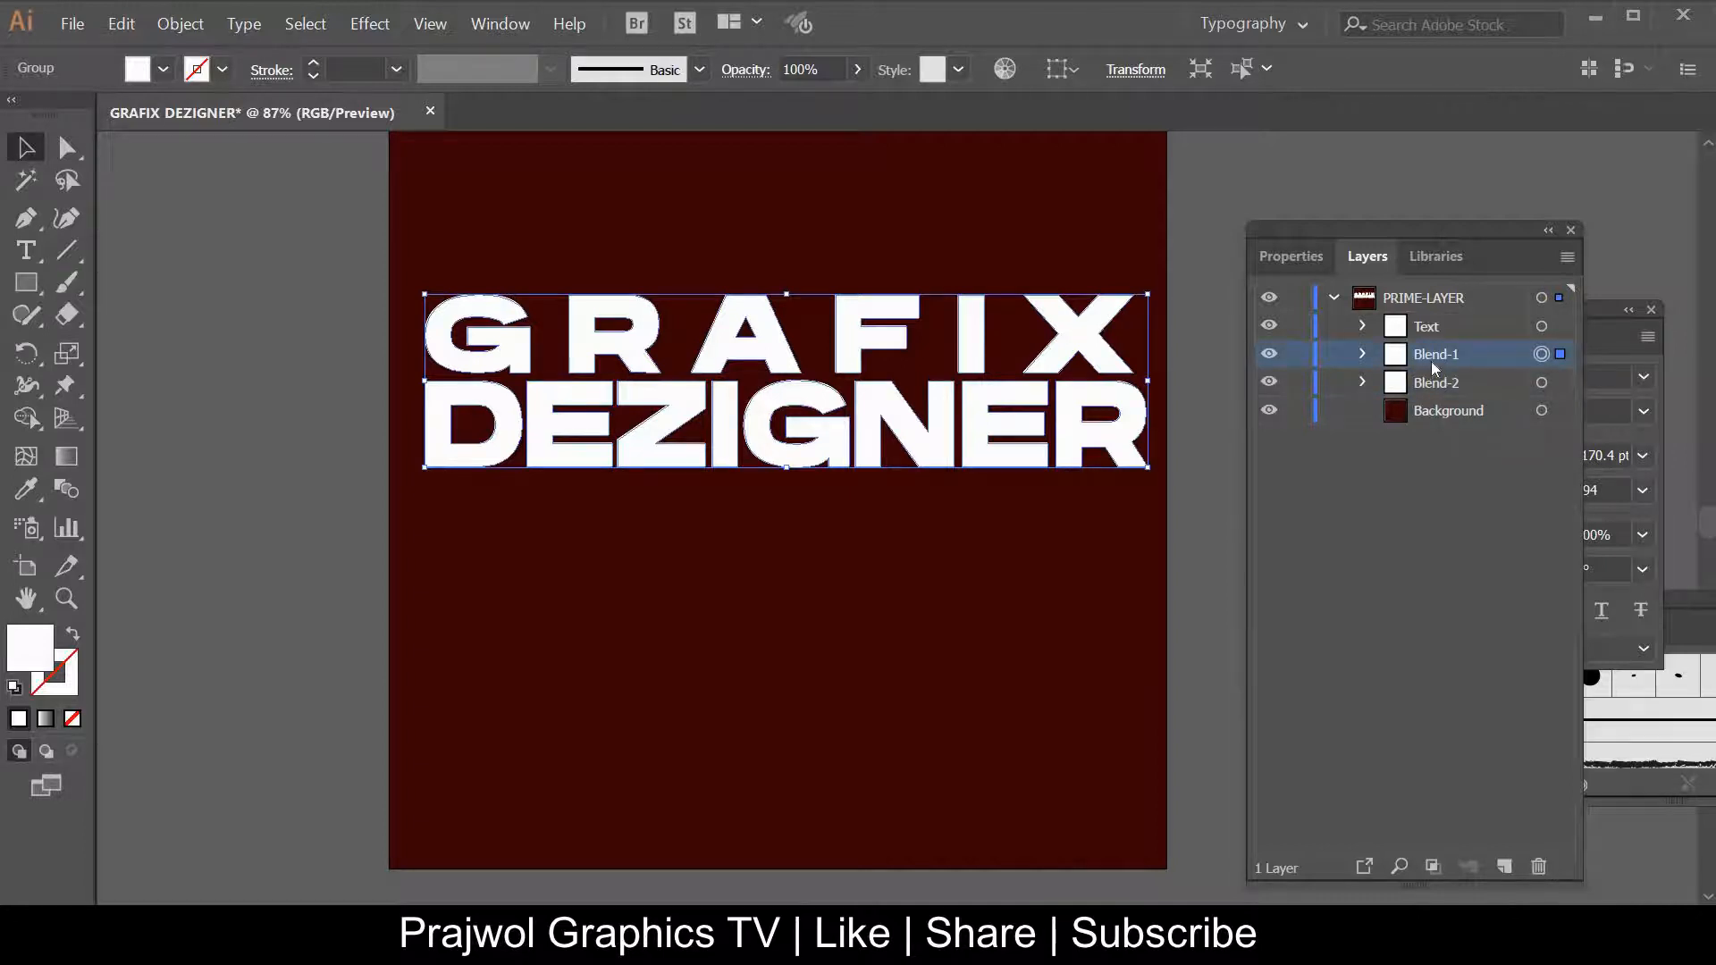
Select the Blend-2 lettering and shift it down by adding 60 px to its Y position
click(1540, 382)
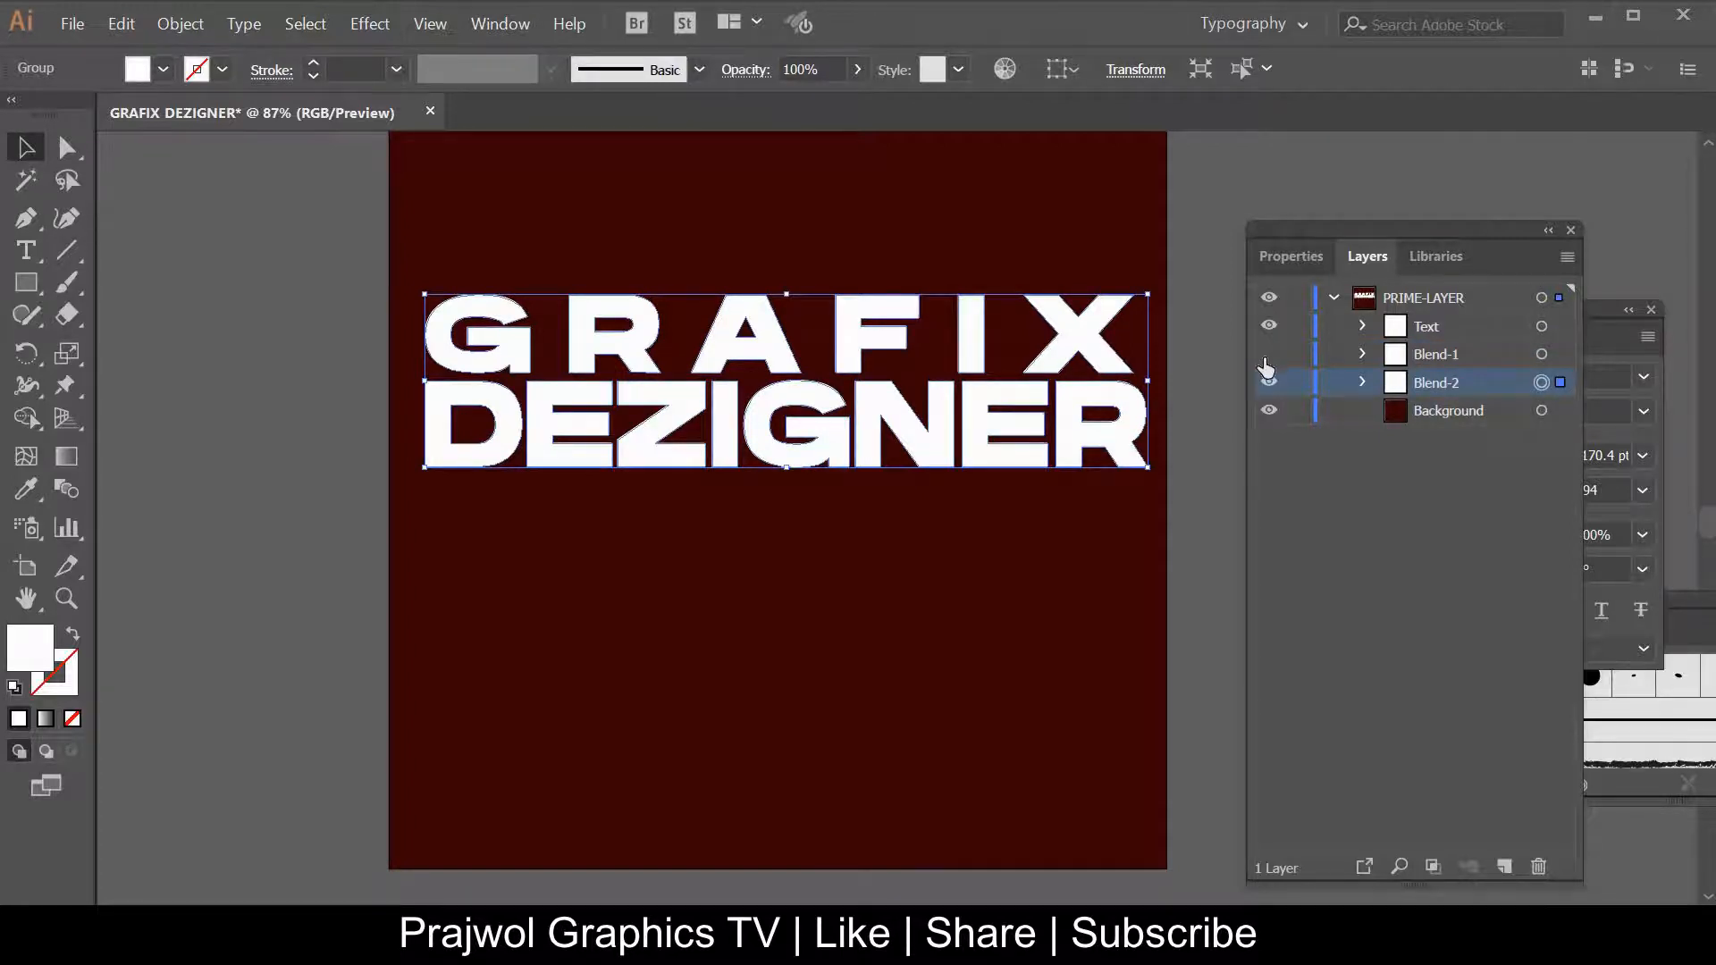
click(1270, 327)
click(1270, 328)
click(1270, 355)
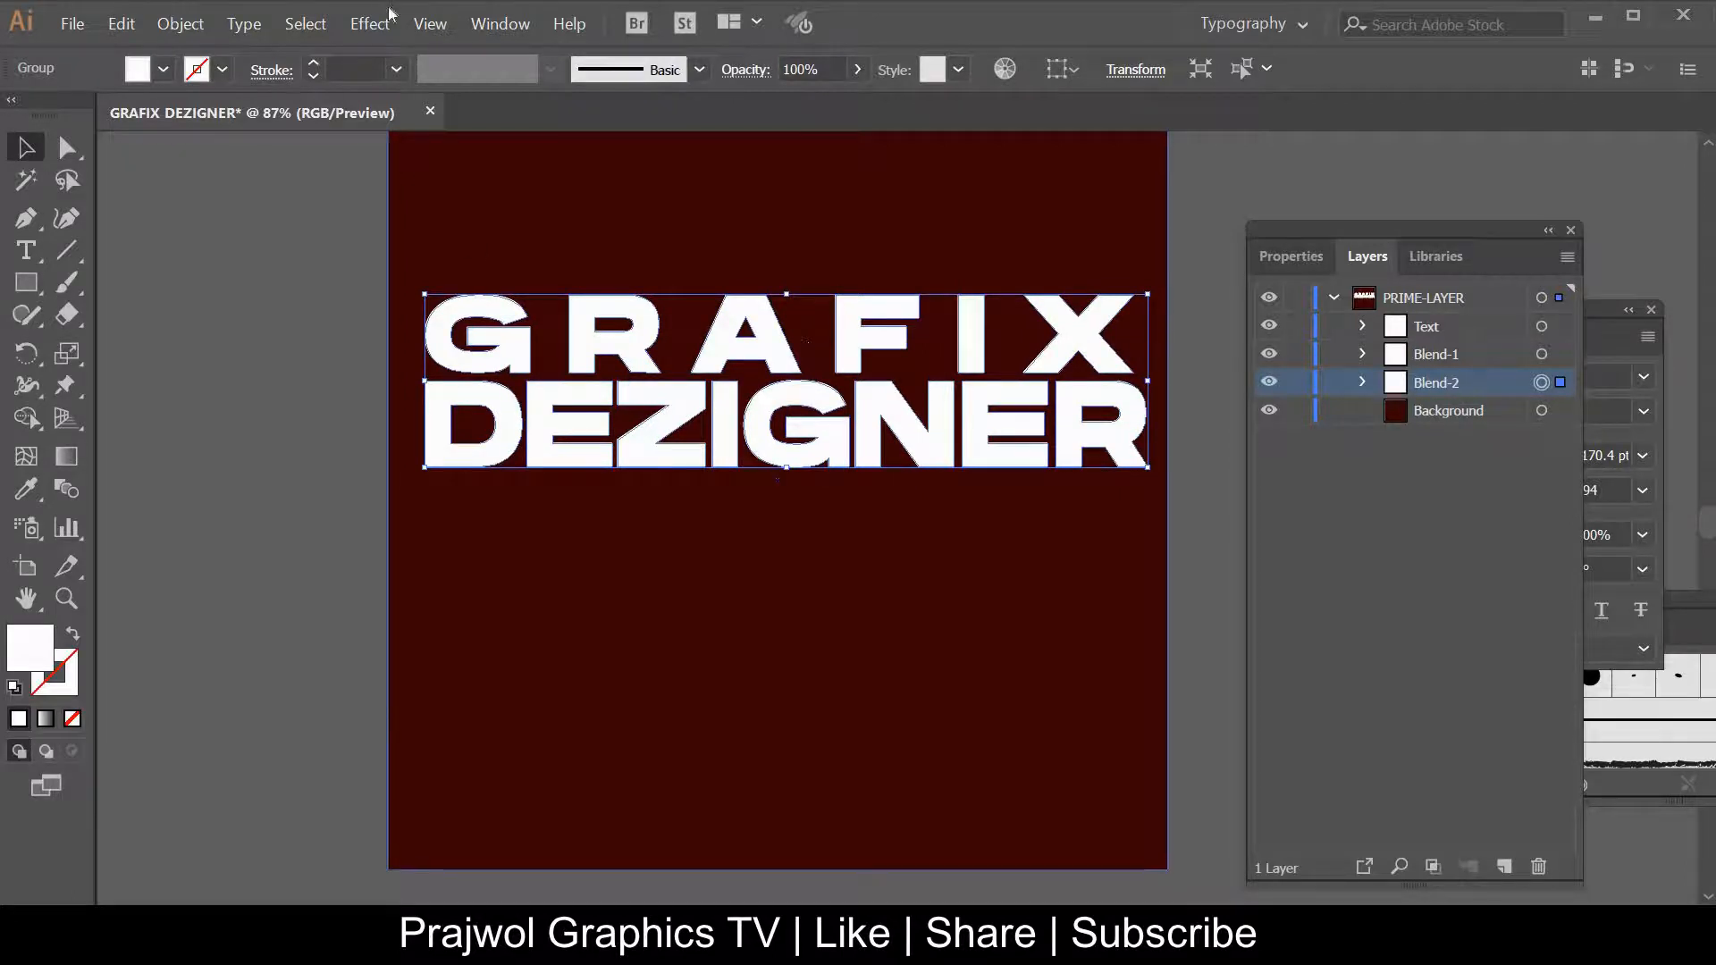
click(500, 24)
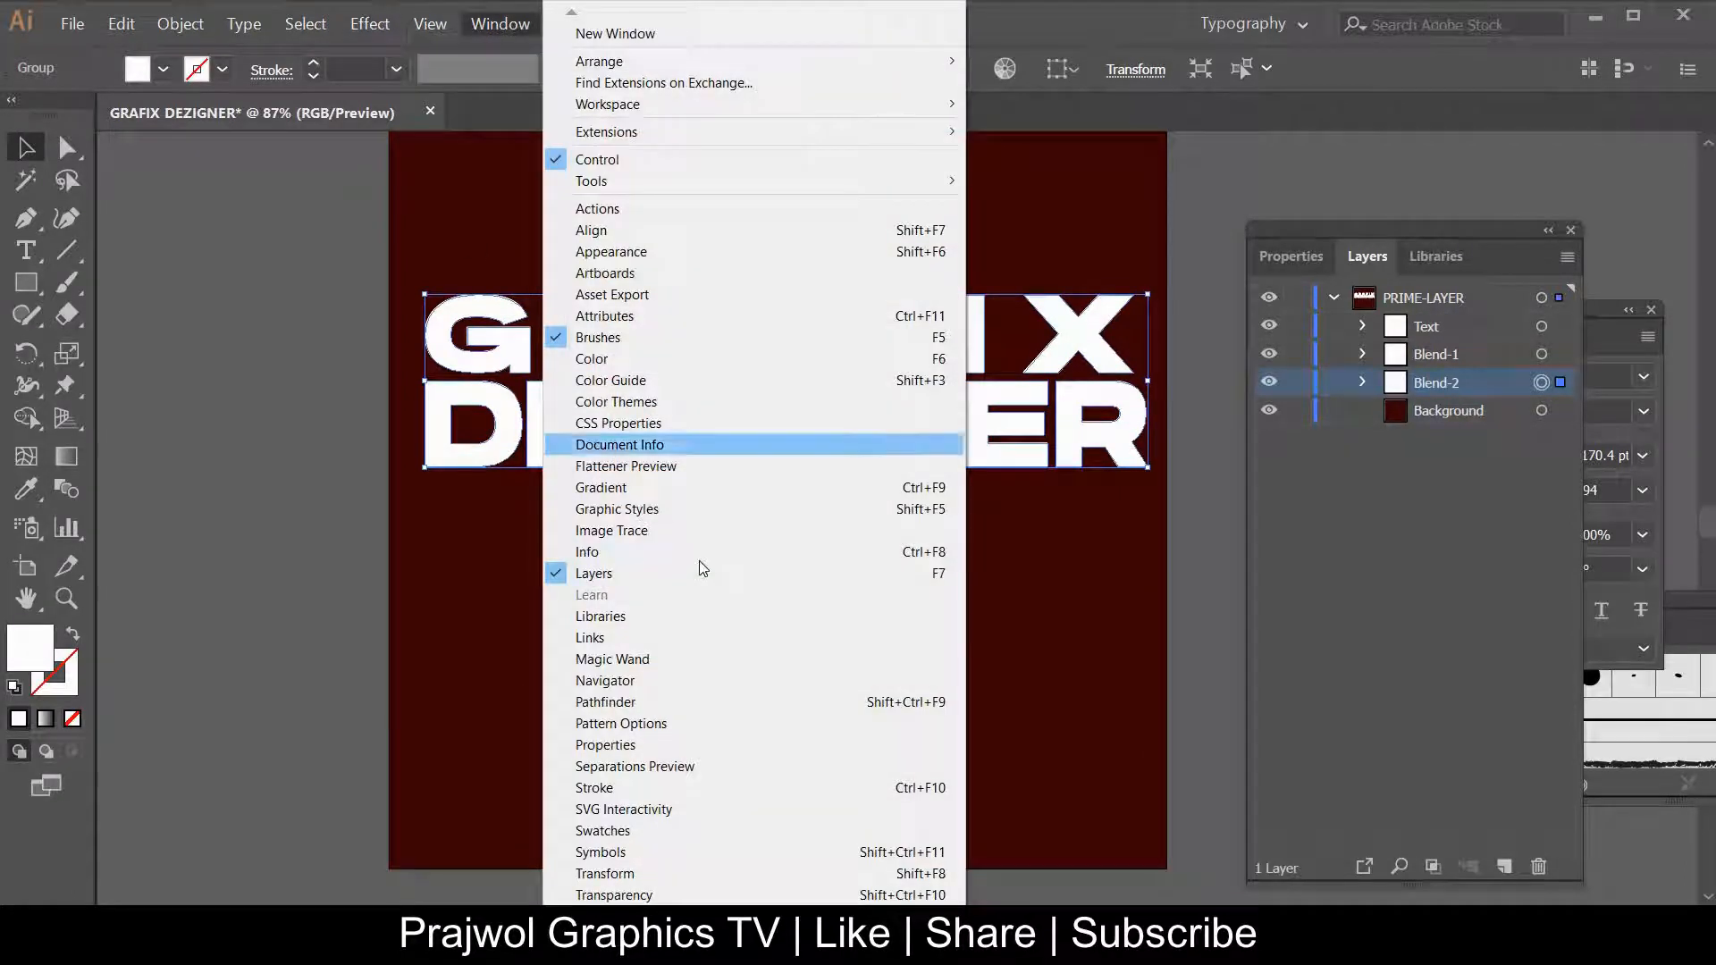
click(645, 746)
click(1382, 410)
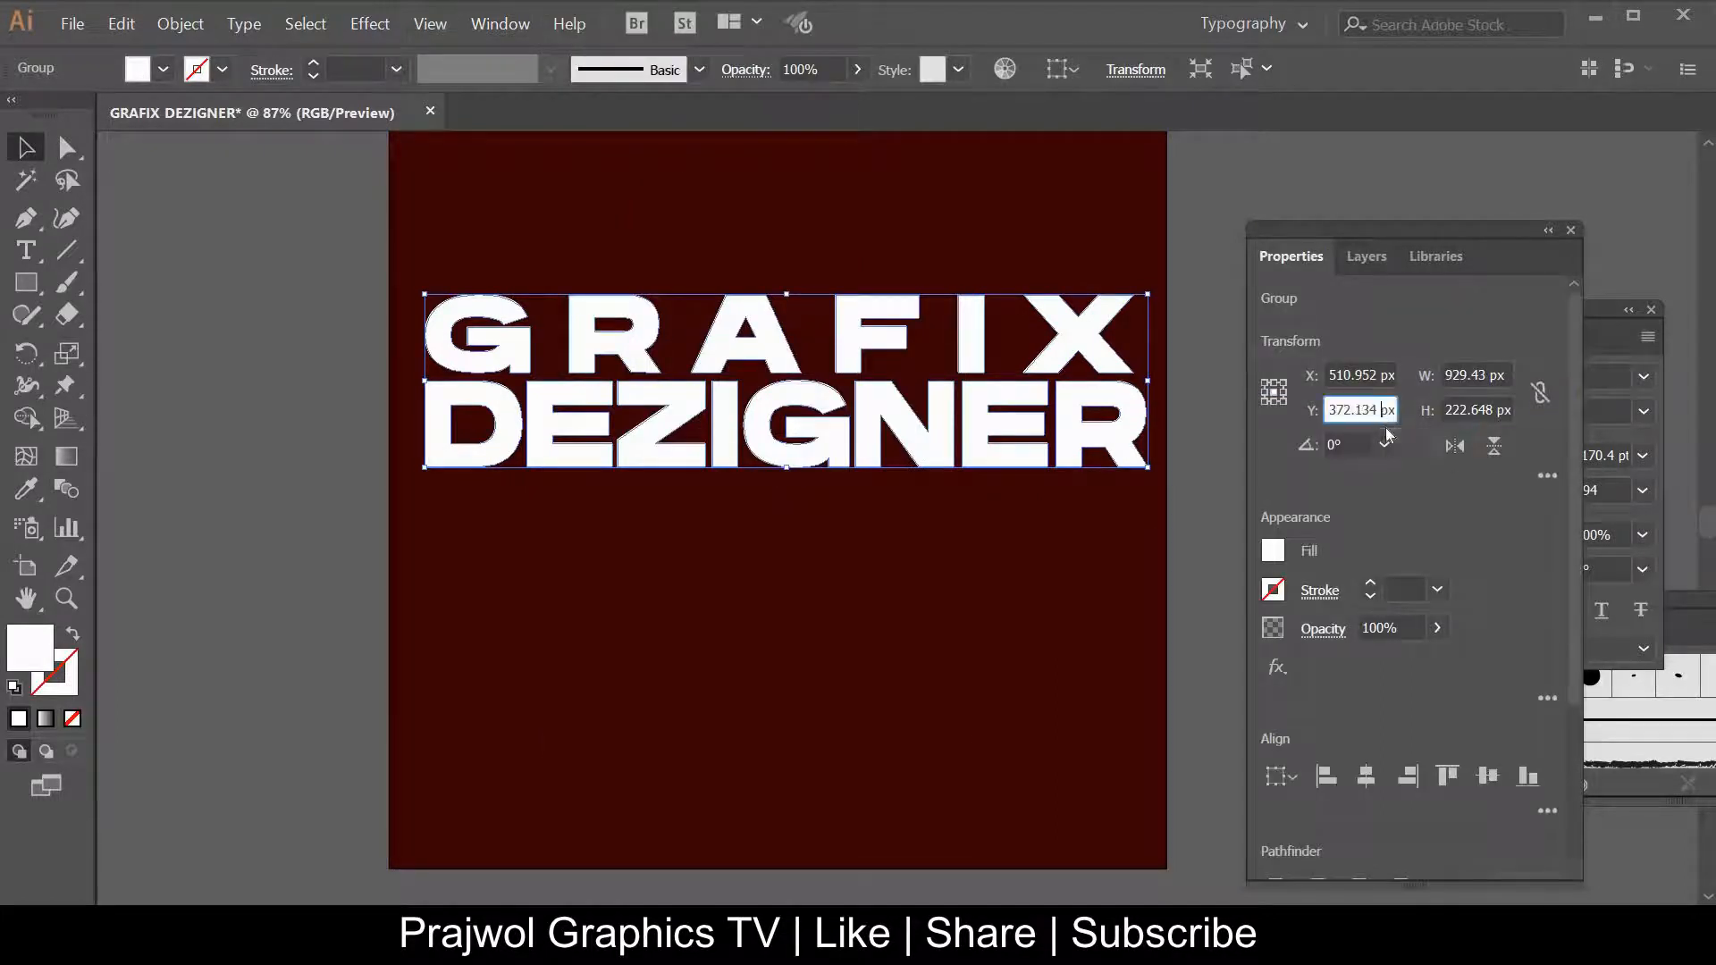
text(+60)
key(alt+Return)
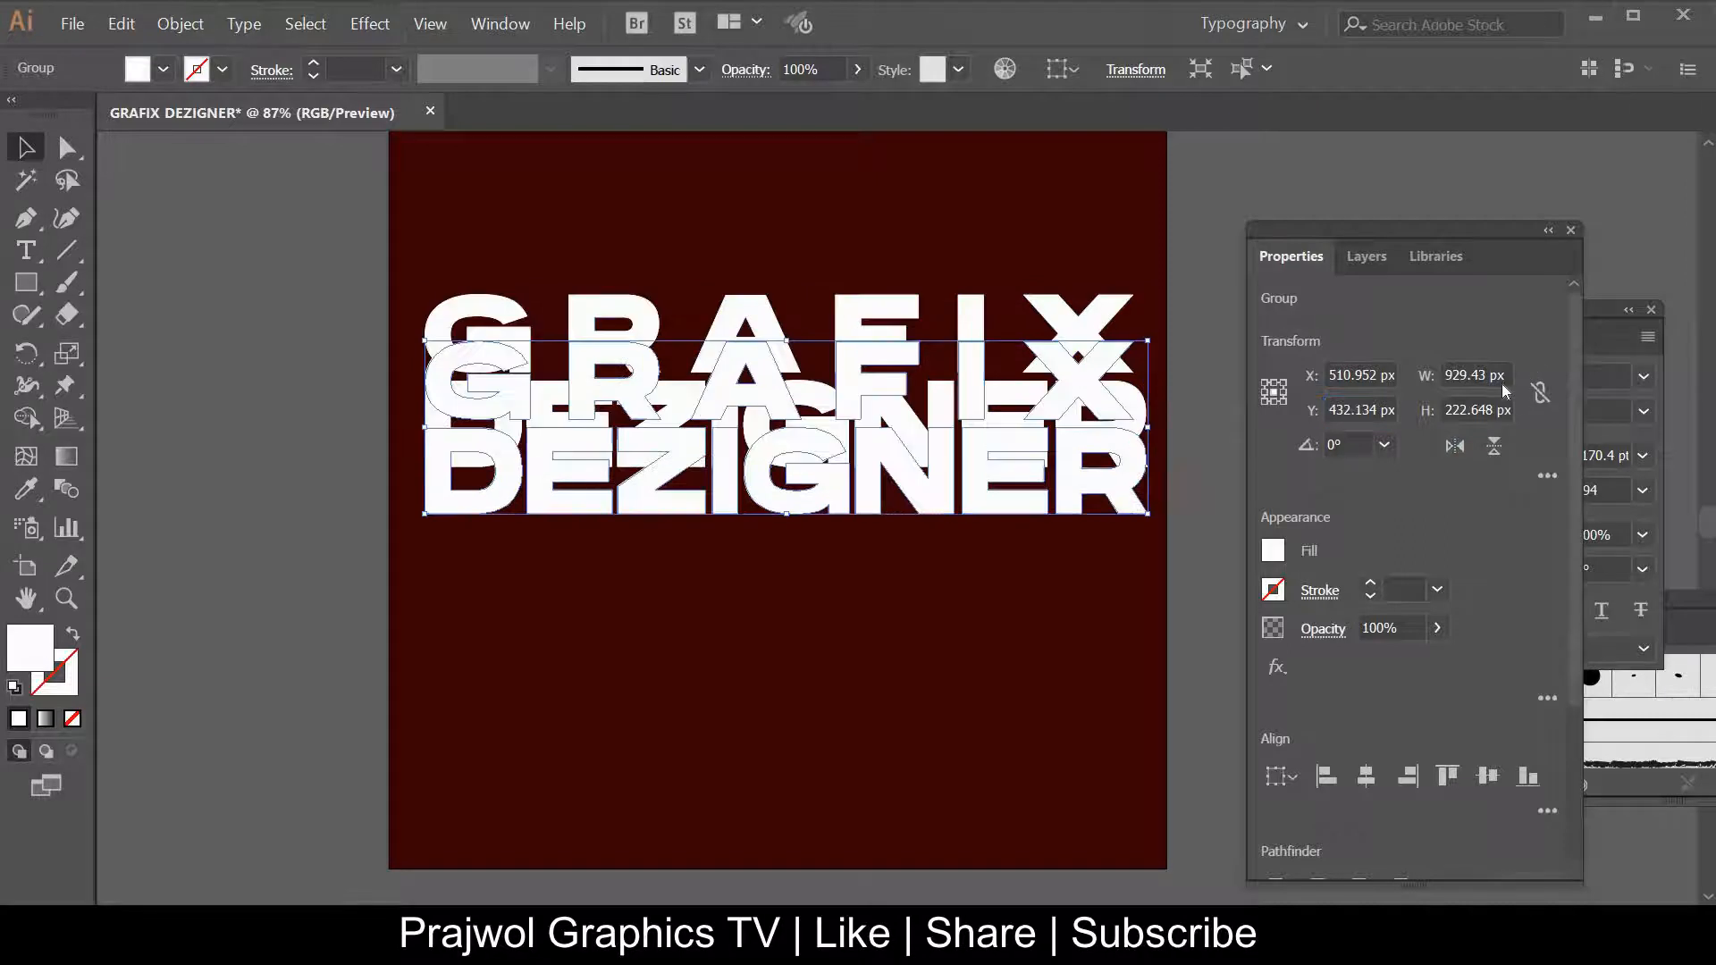
Scale the Blend-2 lettering down by subtracting 70 px from its width, and dock the Layers panel group with the Character panel
click(1494, 376)
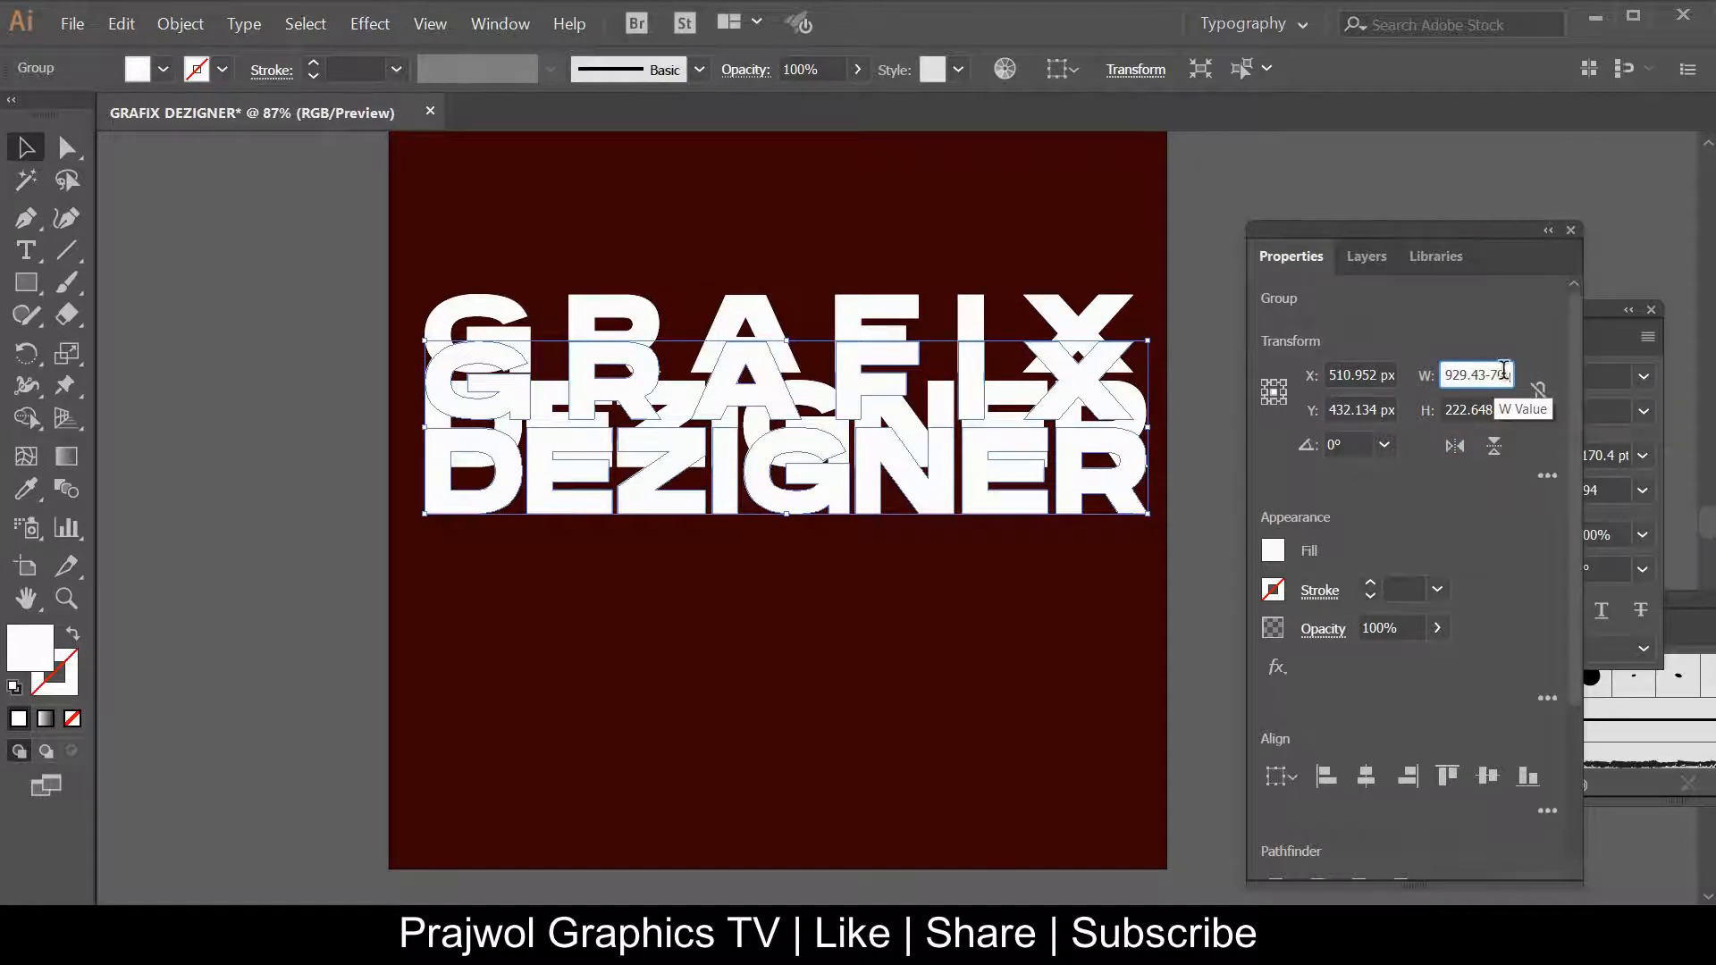
key(alt+Return)
drag(1513, 235, 1594, 307)
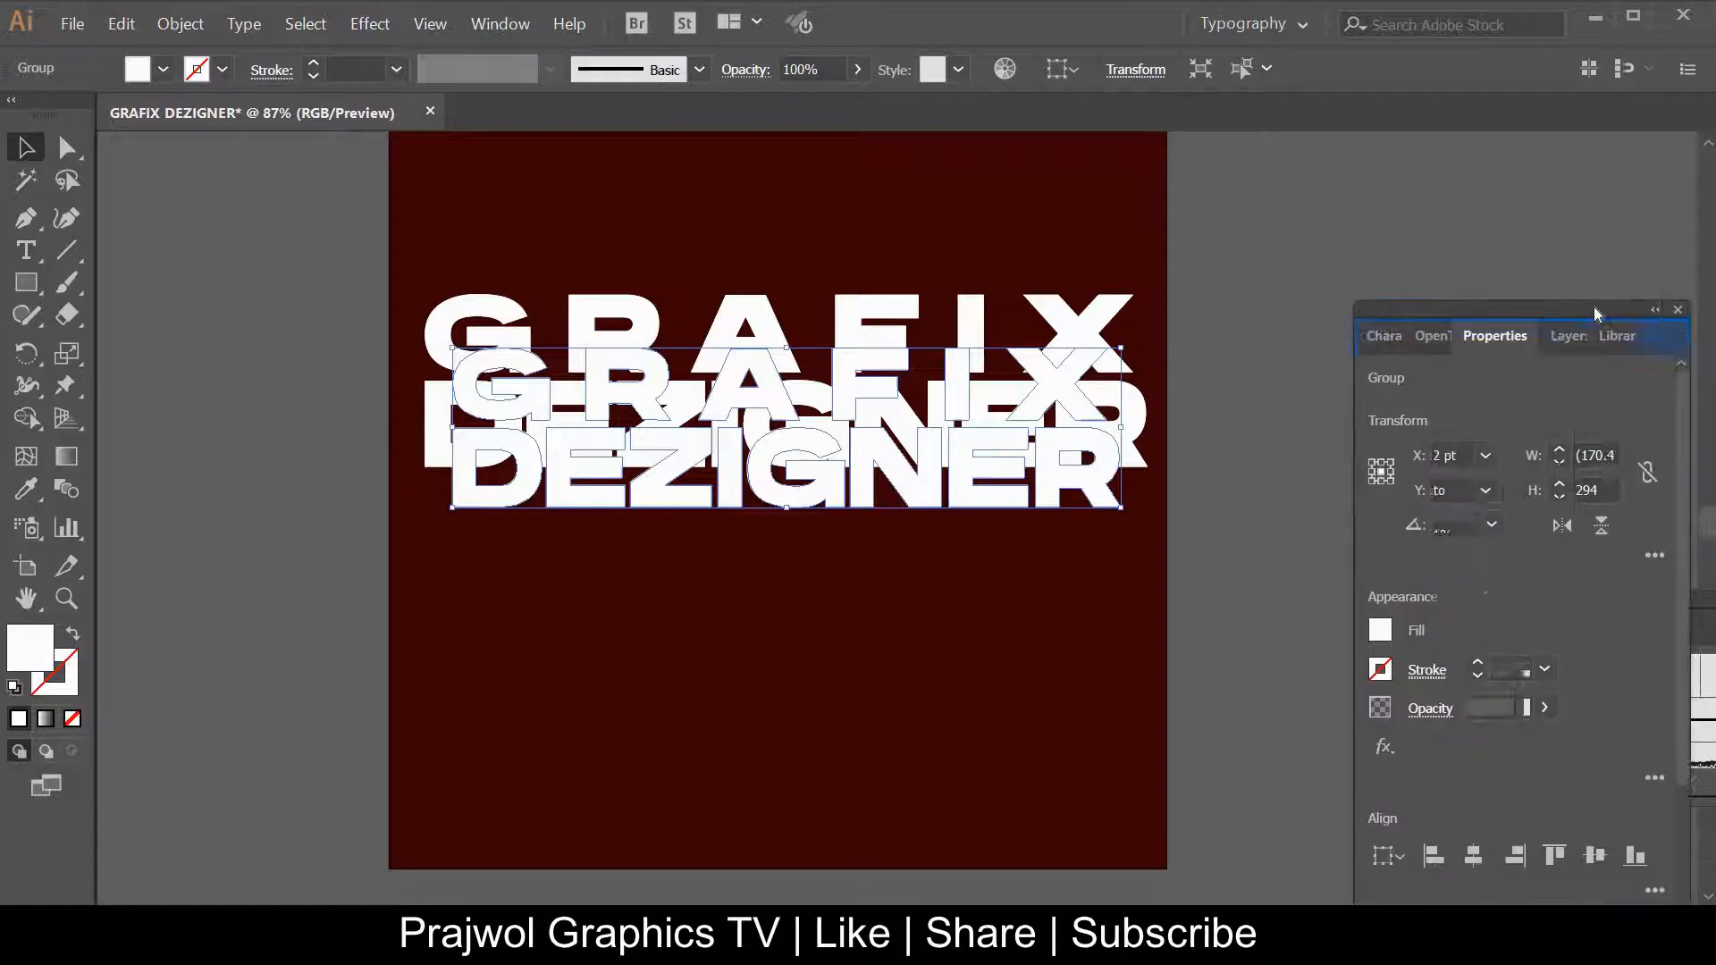
click(1563, 334)
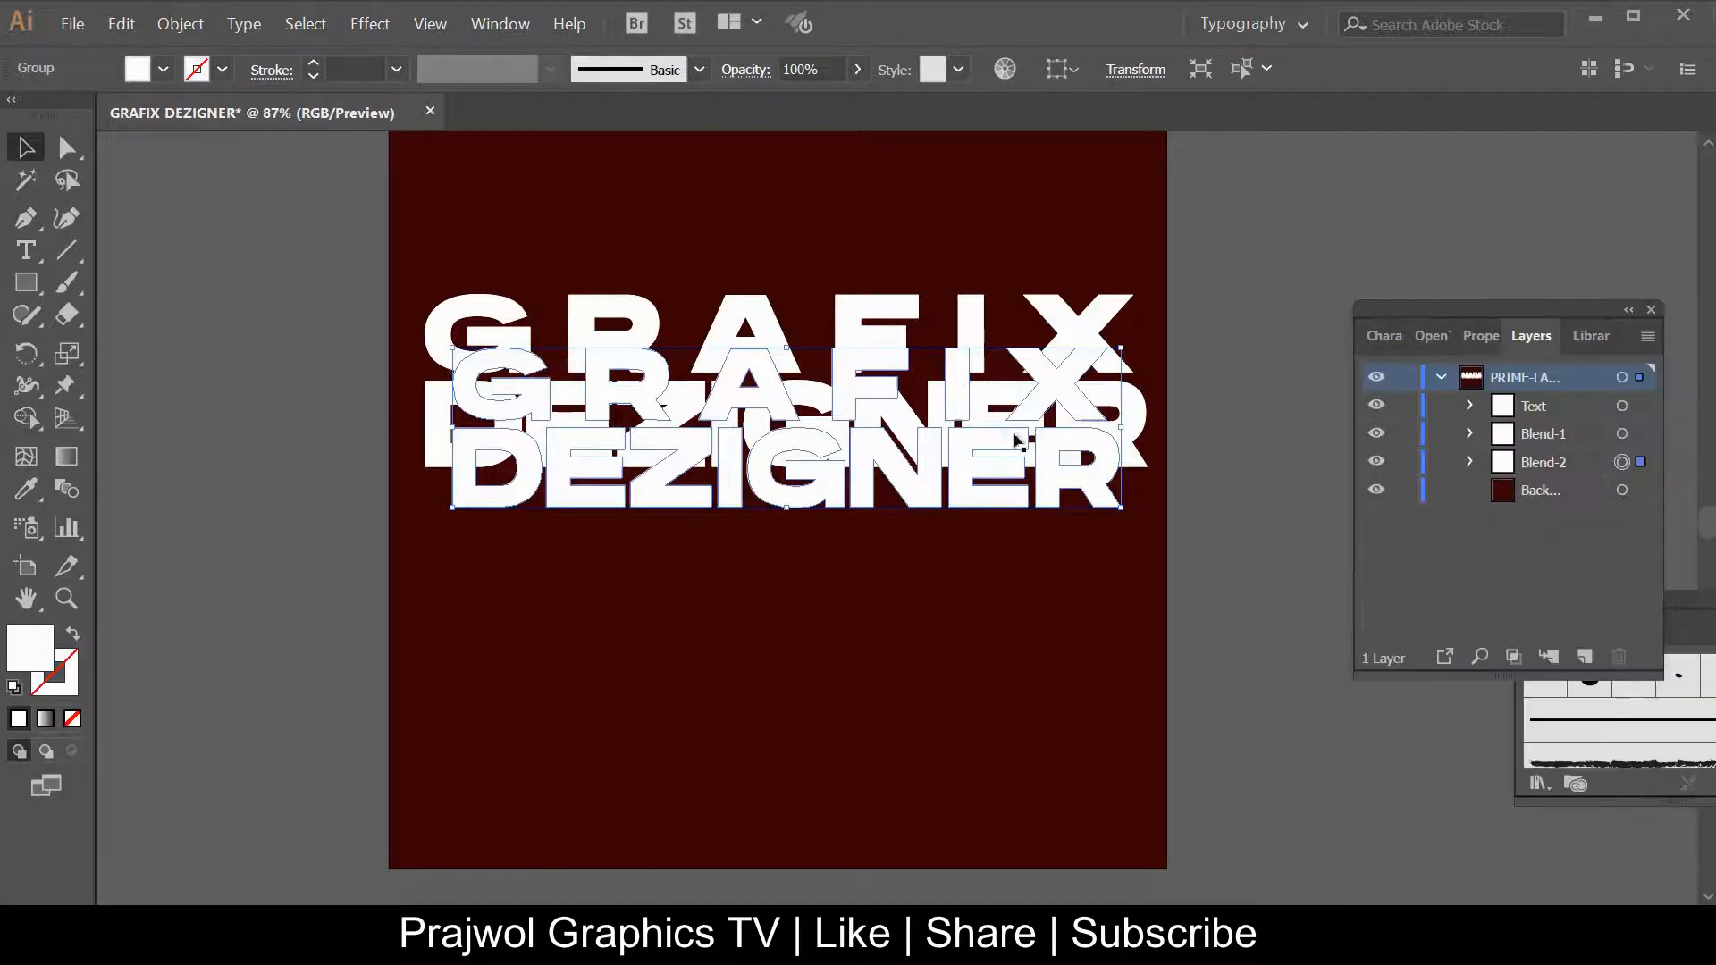
Duplicate the Blend-2 group directly beneath itself, above the Background object
click(1568, 465)
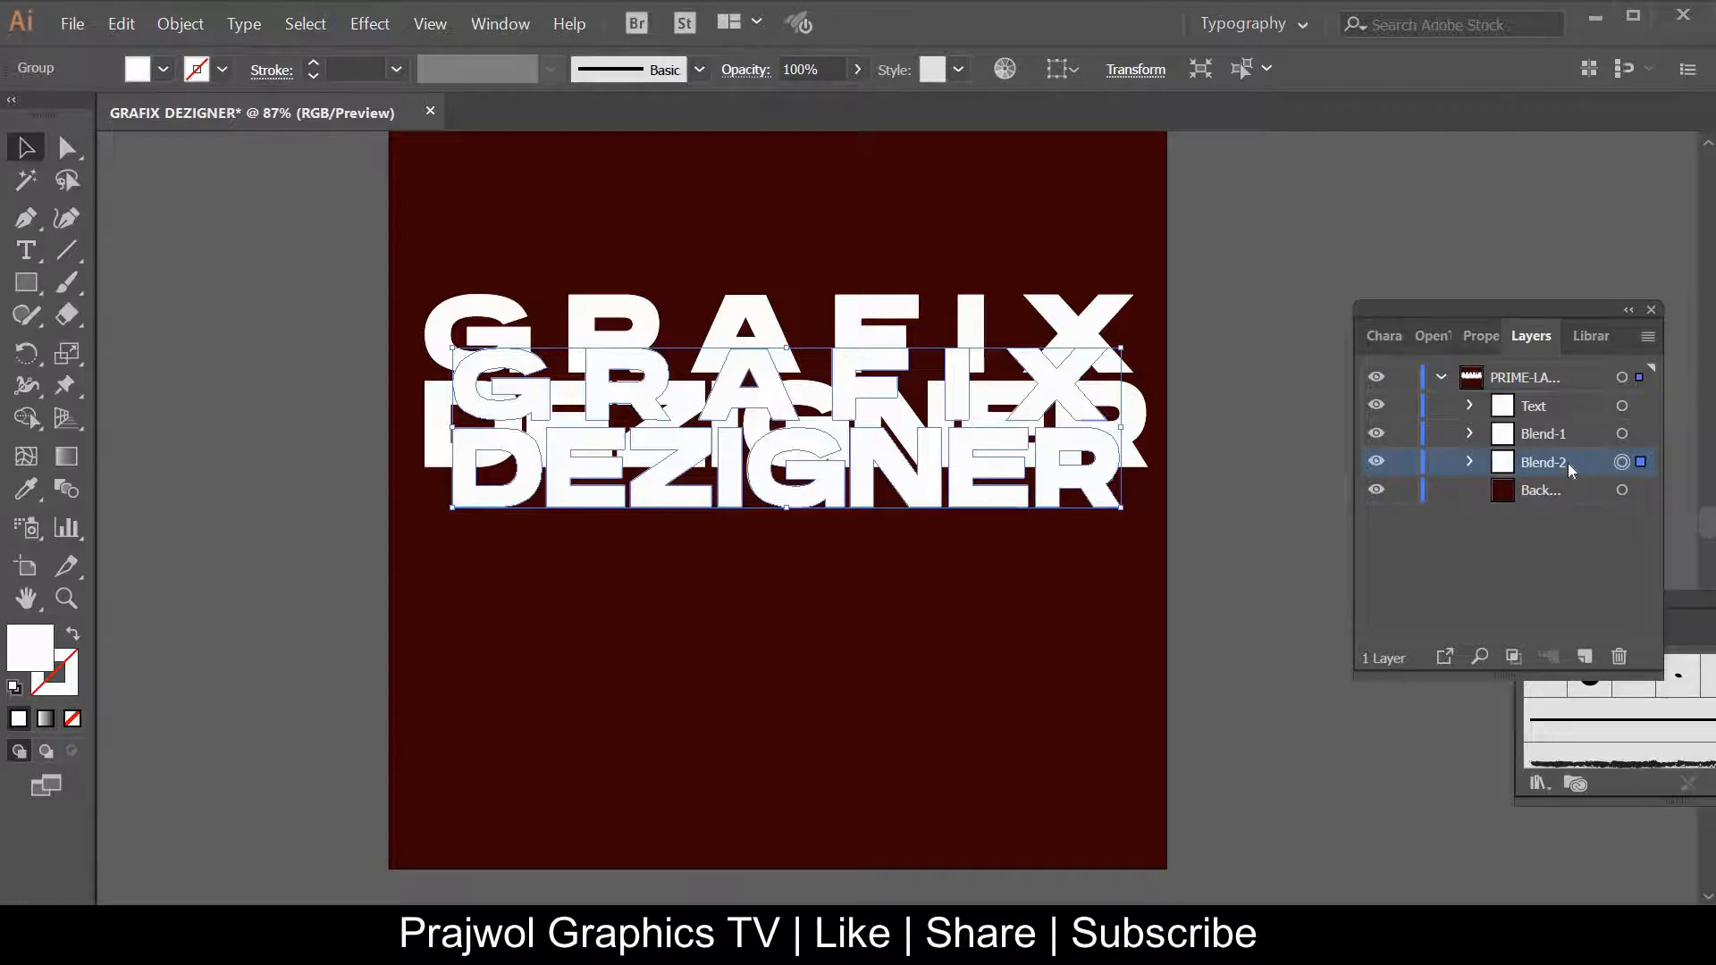
alt+drag(1568, 465, 1566, 486)
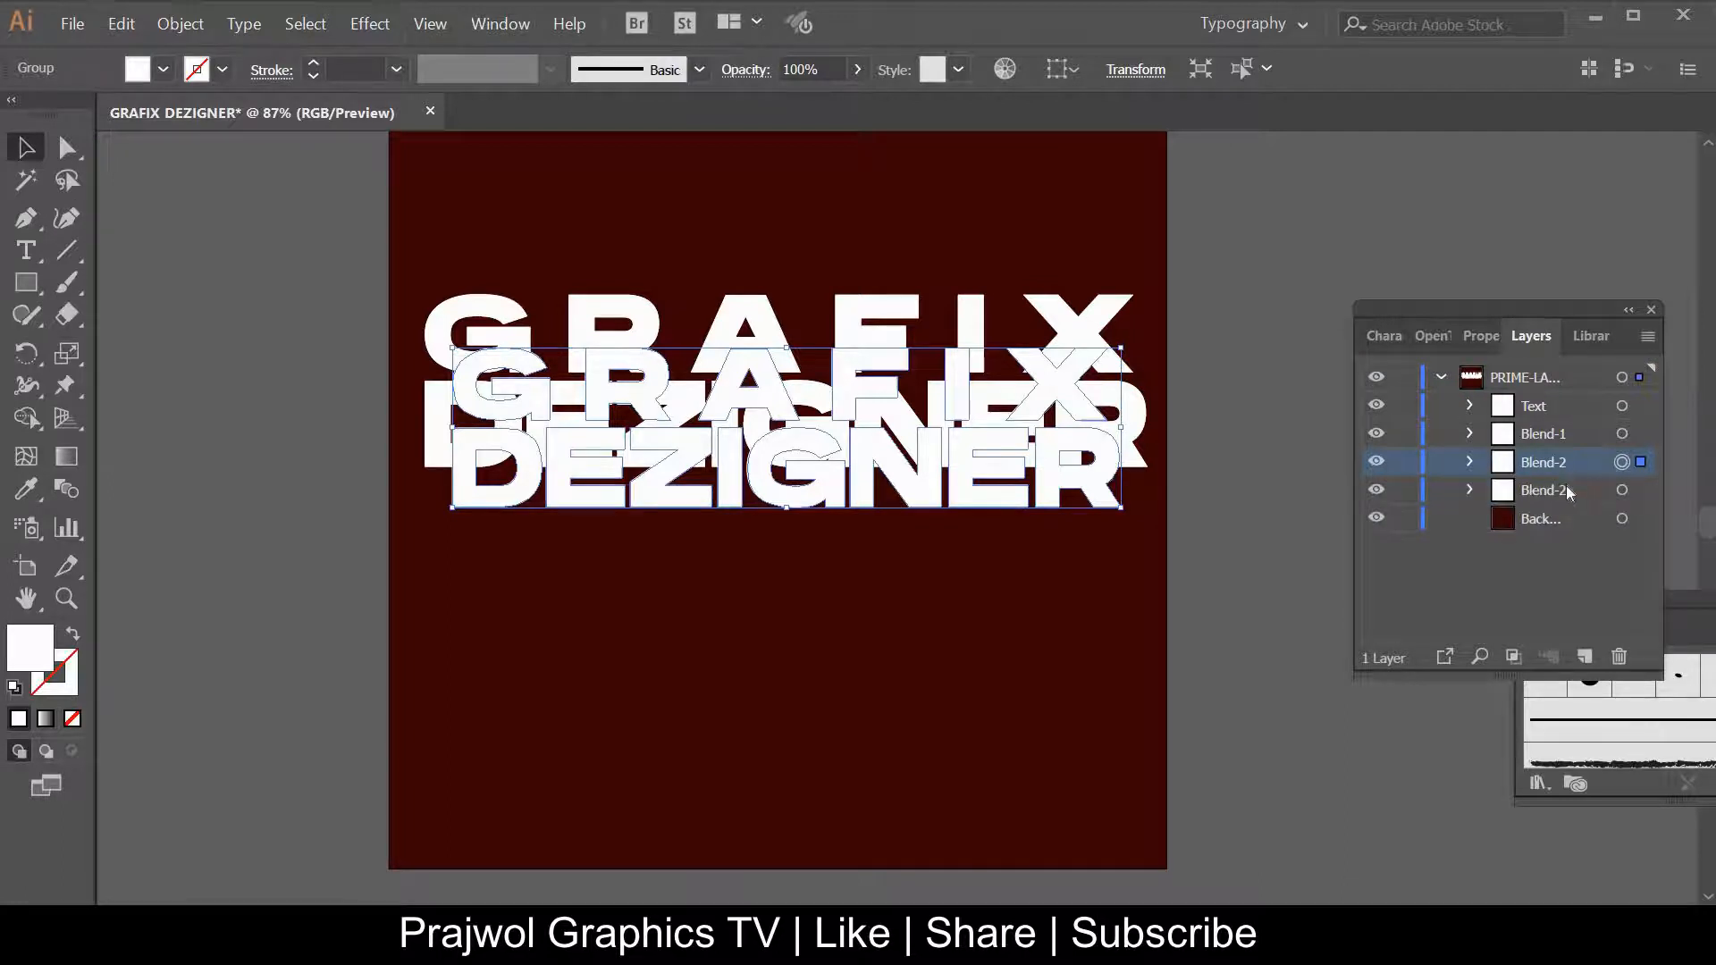
click(1566, 486)
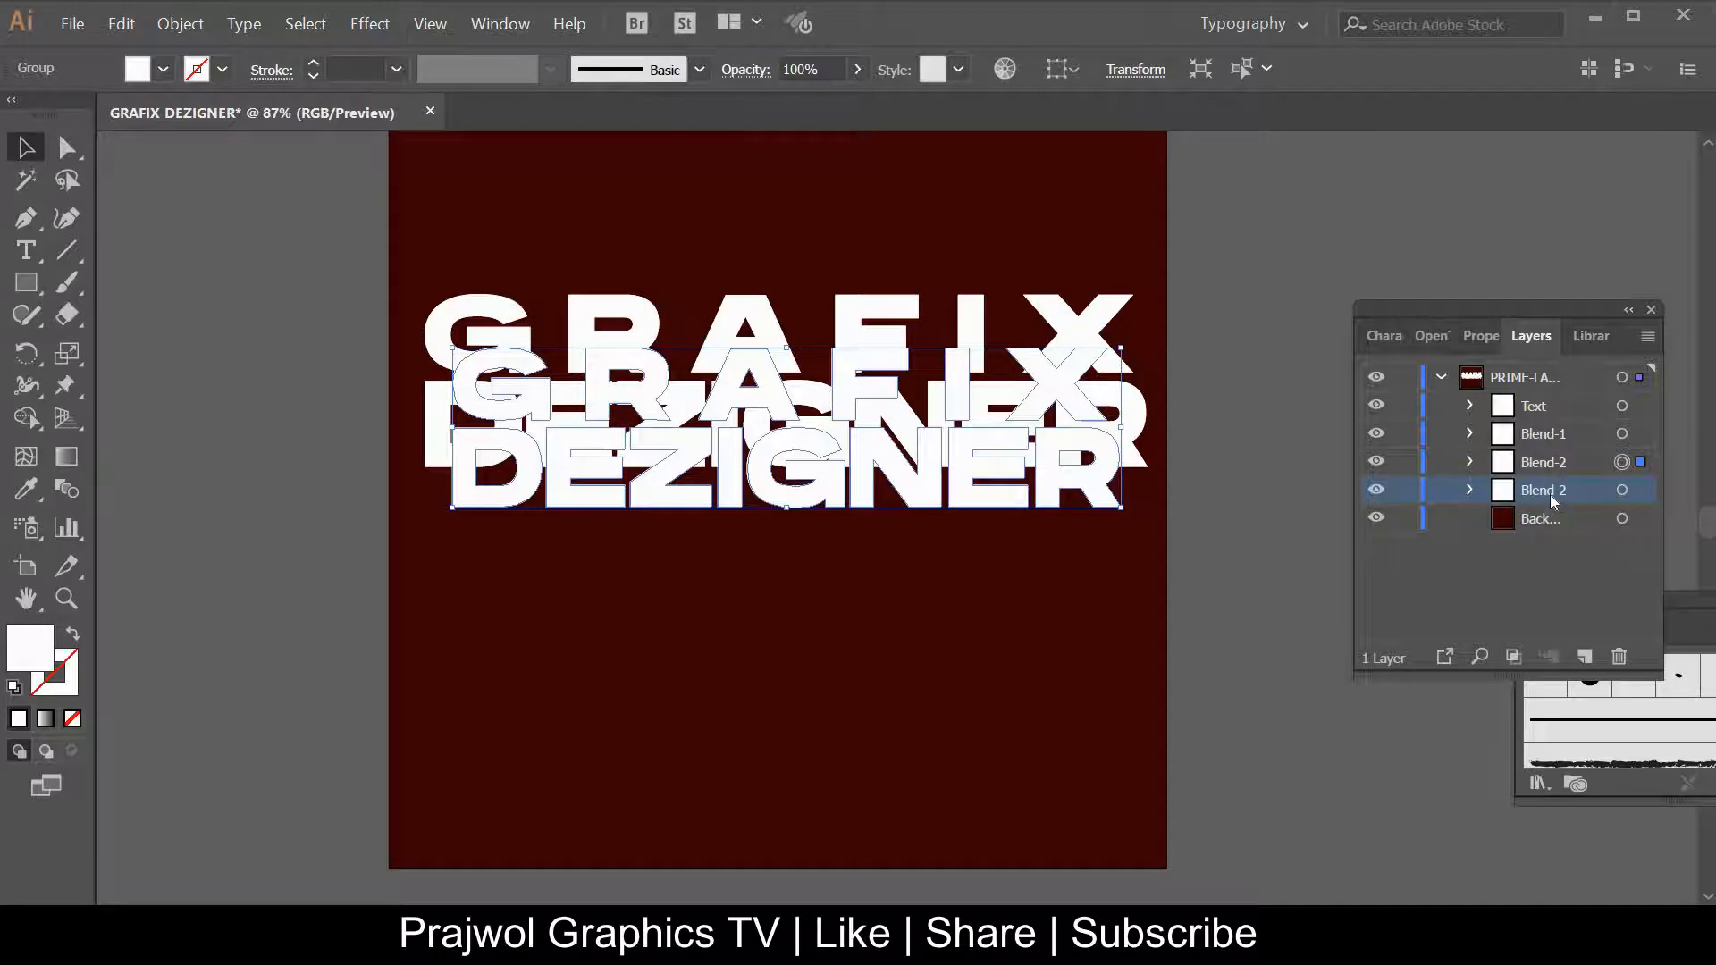
Lock the Background object and hide the Text, Blend-1 and upper Blend-2 groups
click(1405, 519)
click(1551, 468)
drag(1377, 463, 1377, 406)
Rename the visible lower Blend-2 copy as Shadow
click(1561, 497)
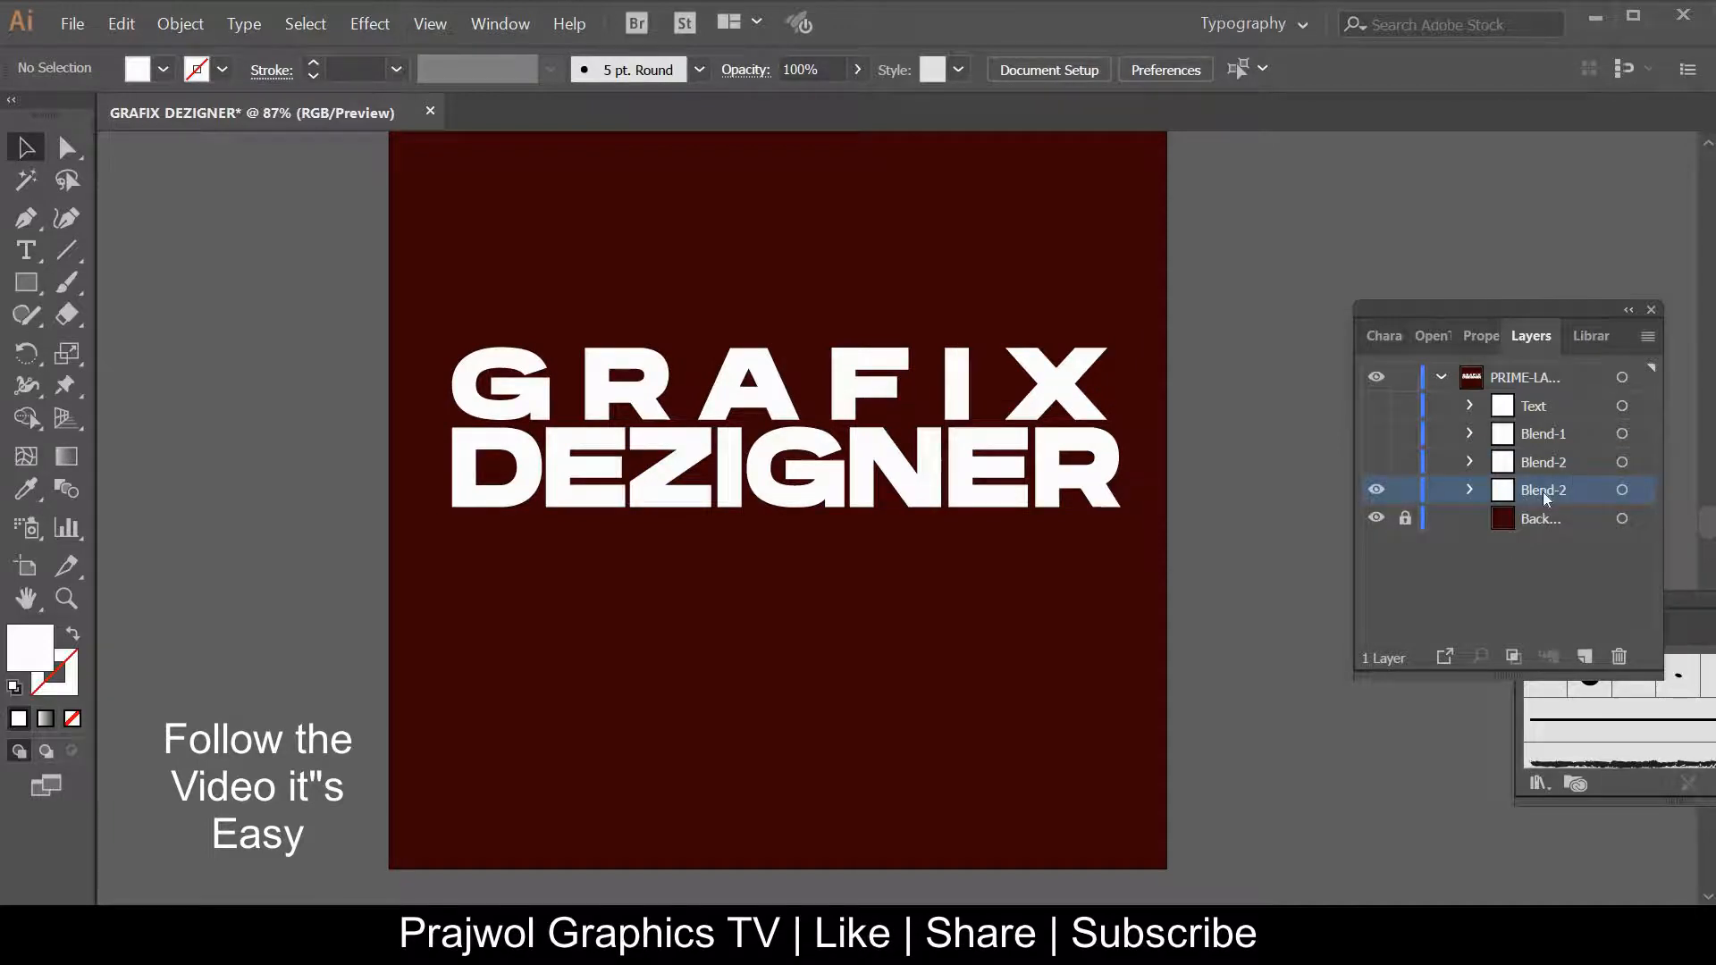
double_click(1548, 490)
key(BackSpace)
text(Shadow)
click(1527, 599)
Duplicate the Shadow group directly beneath itself in the layer stack
click(1637, 489)
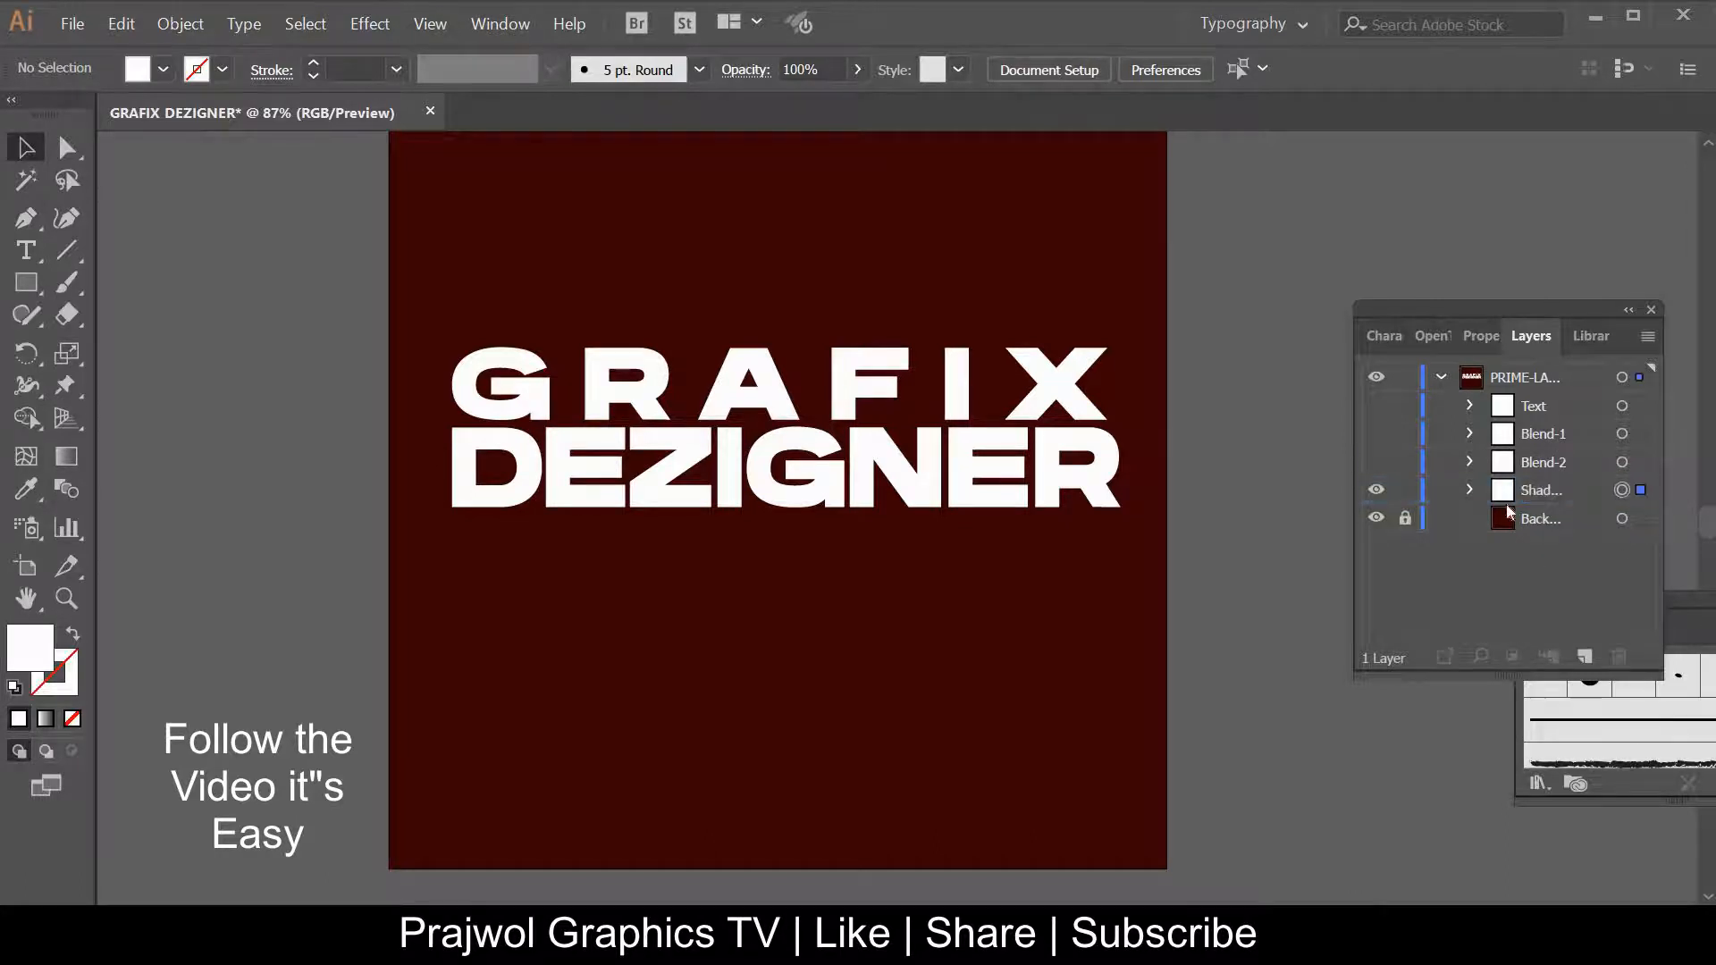
click(1540, 497)
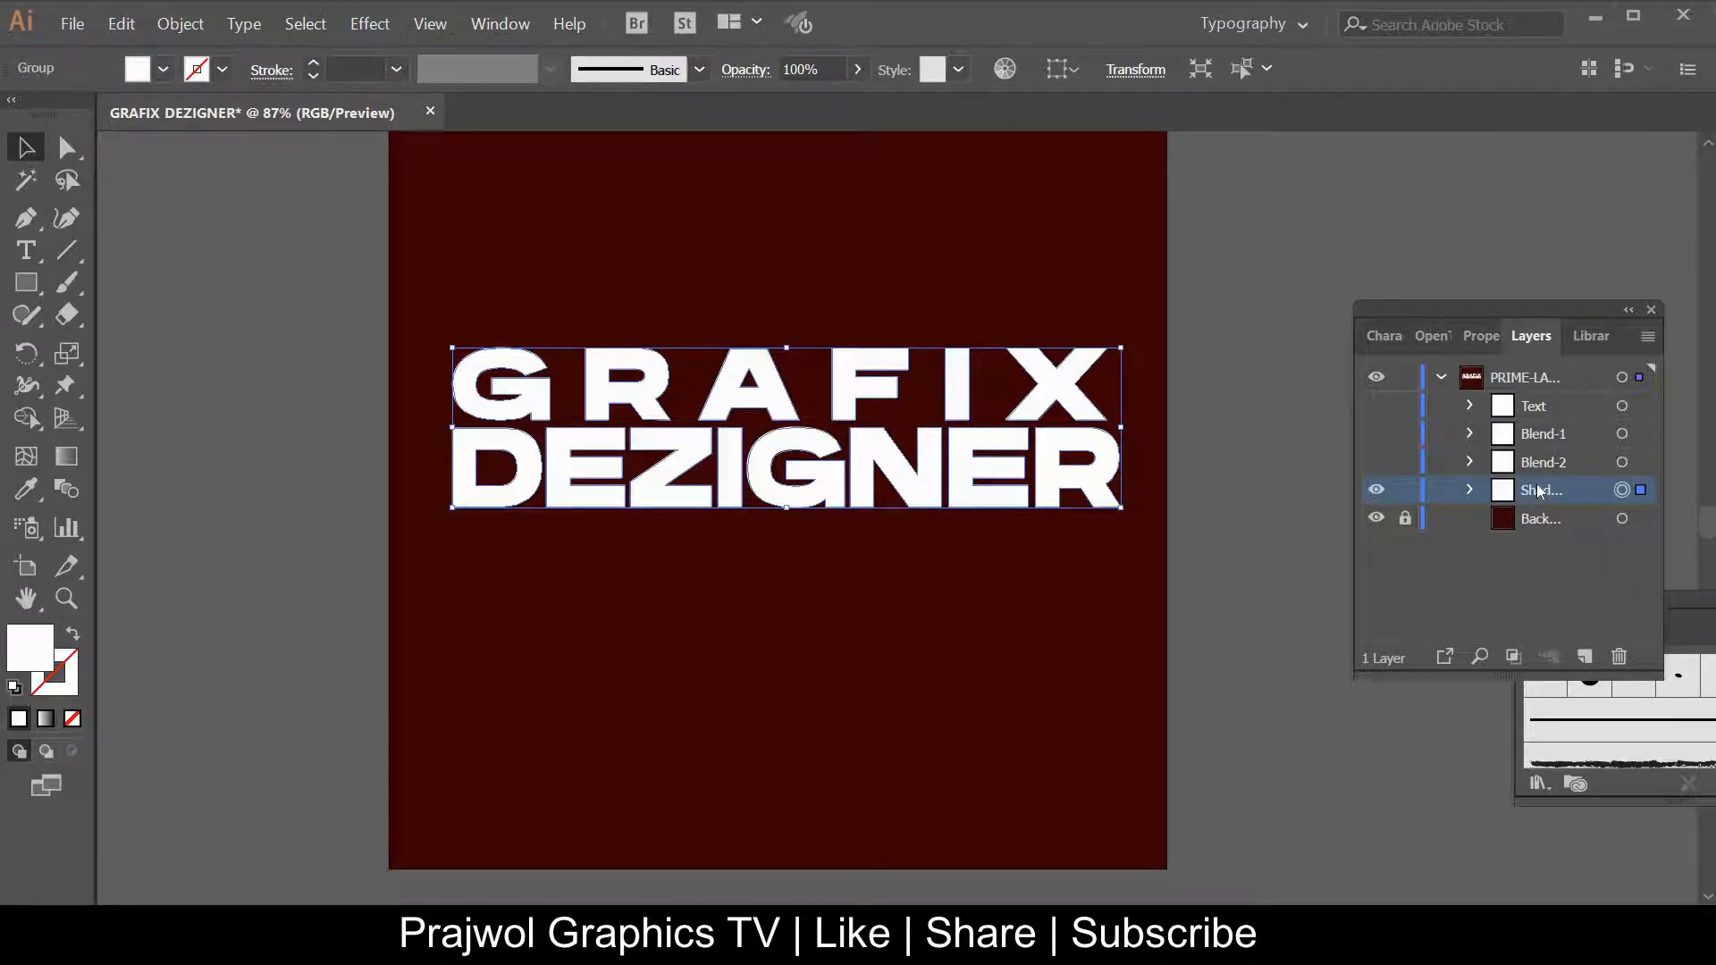
drag(1539, 491, 1537, 507)
click(1535, 523)
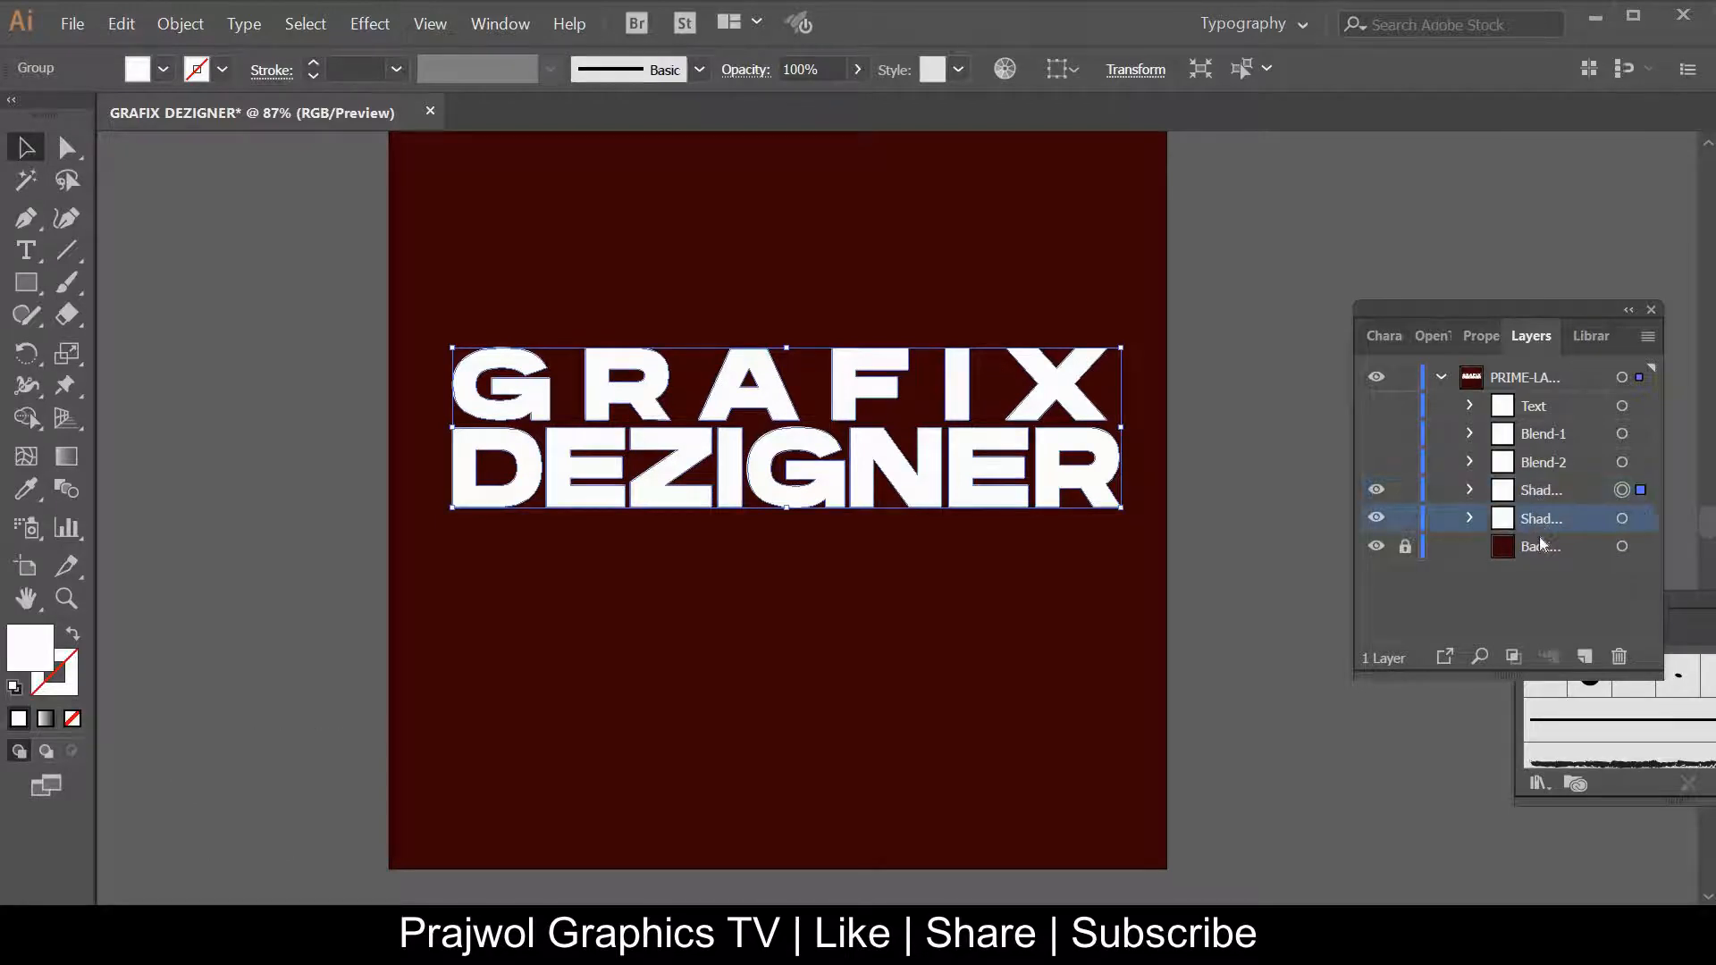
click(1622, 518)
Try moving one Shadow lettering copy down the artboard, checking which group it belongs to, and undo the move
drag(732, 469, 681, 709)
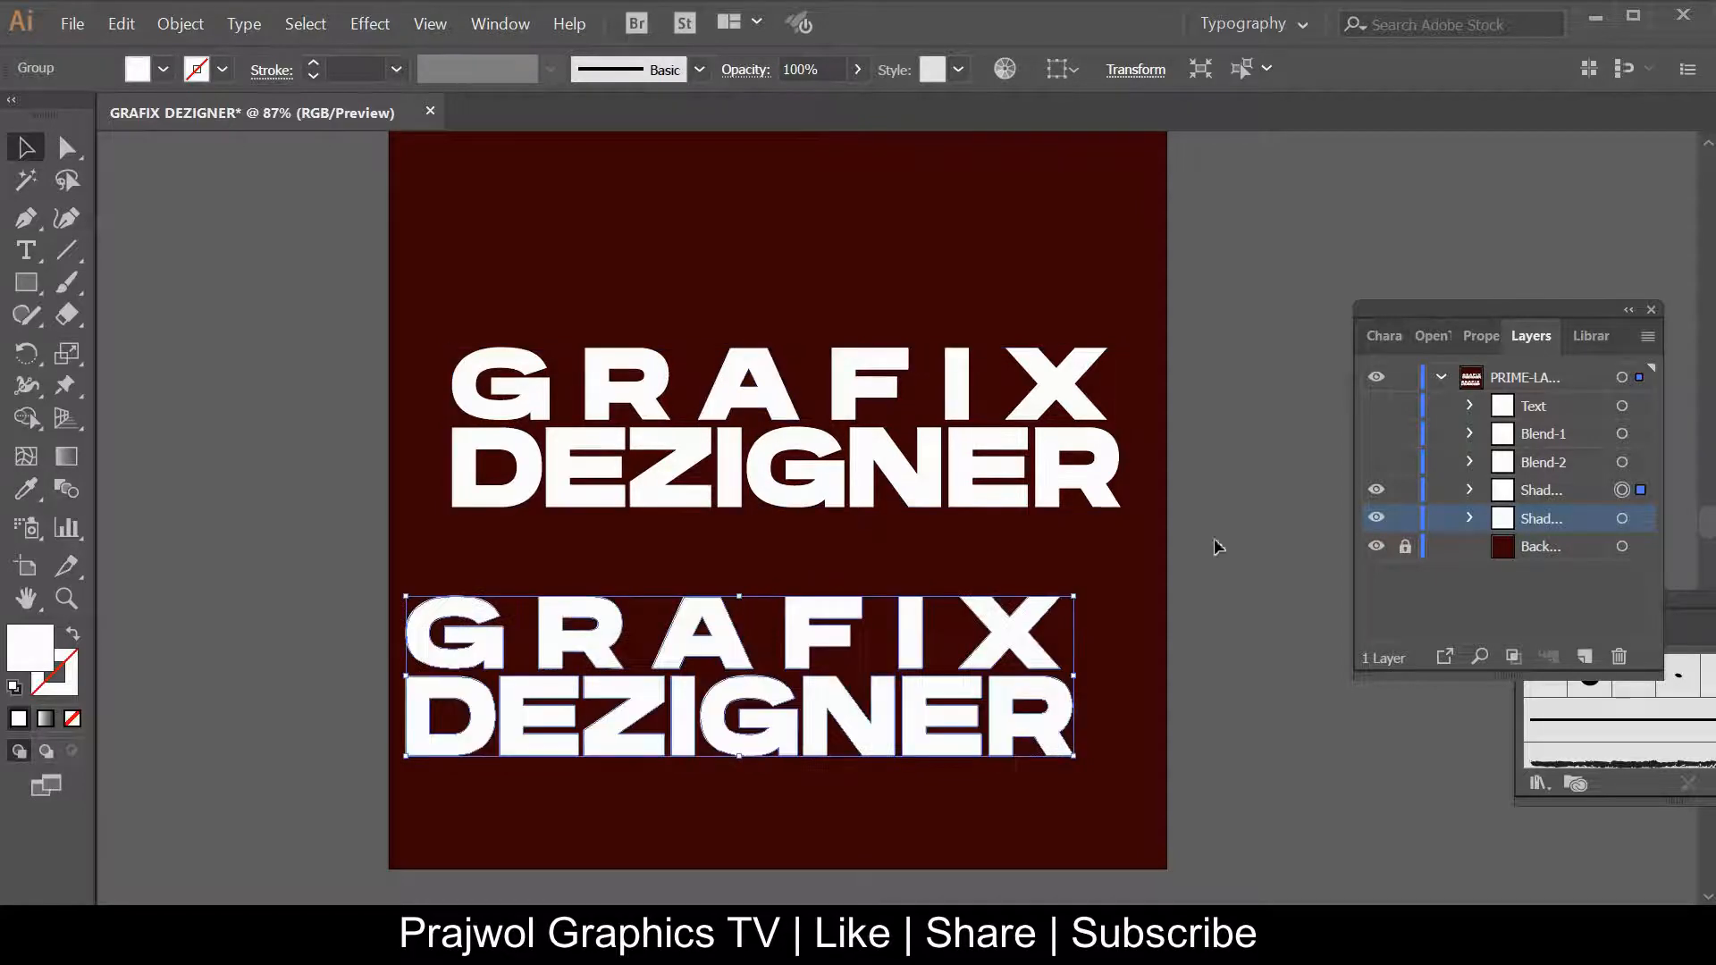
click(1558, 494)
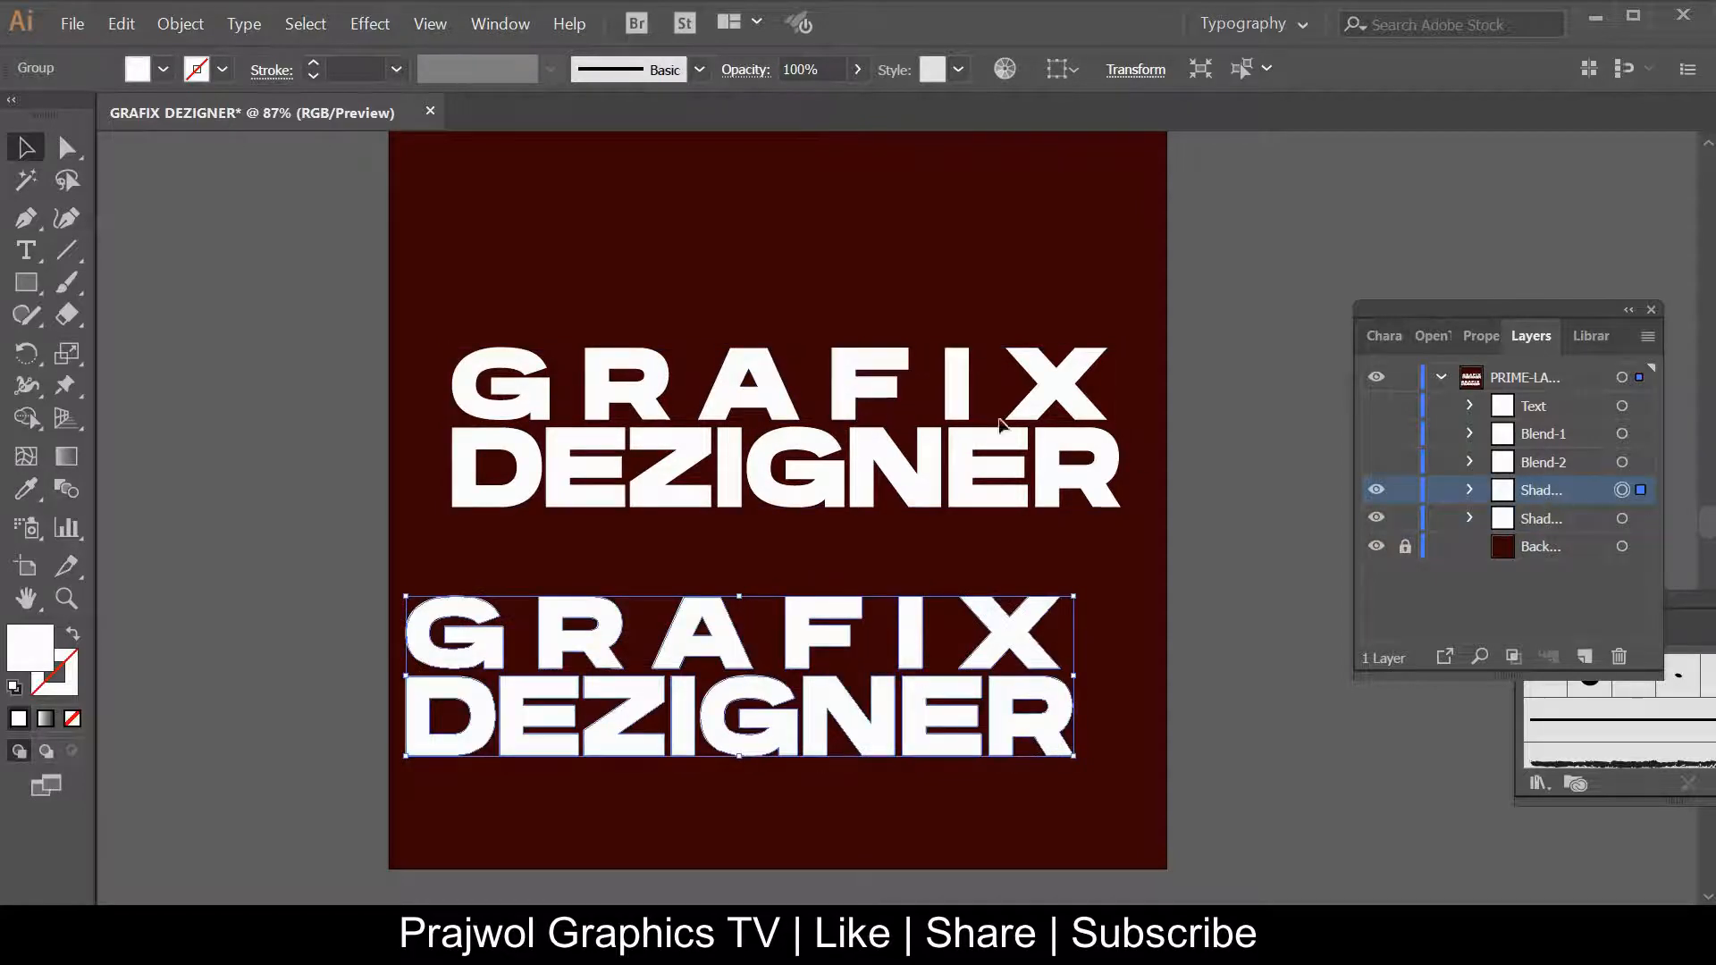
click(860, 392)
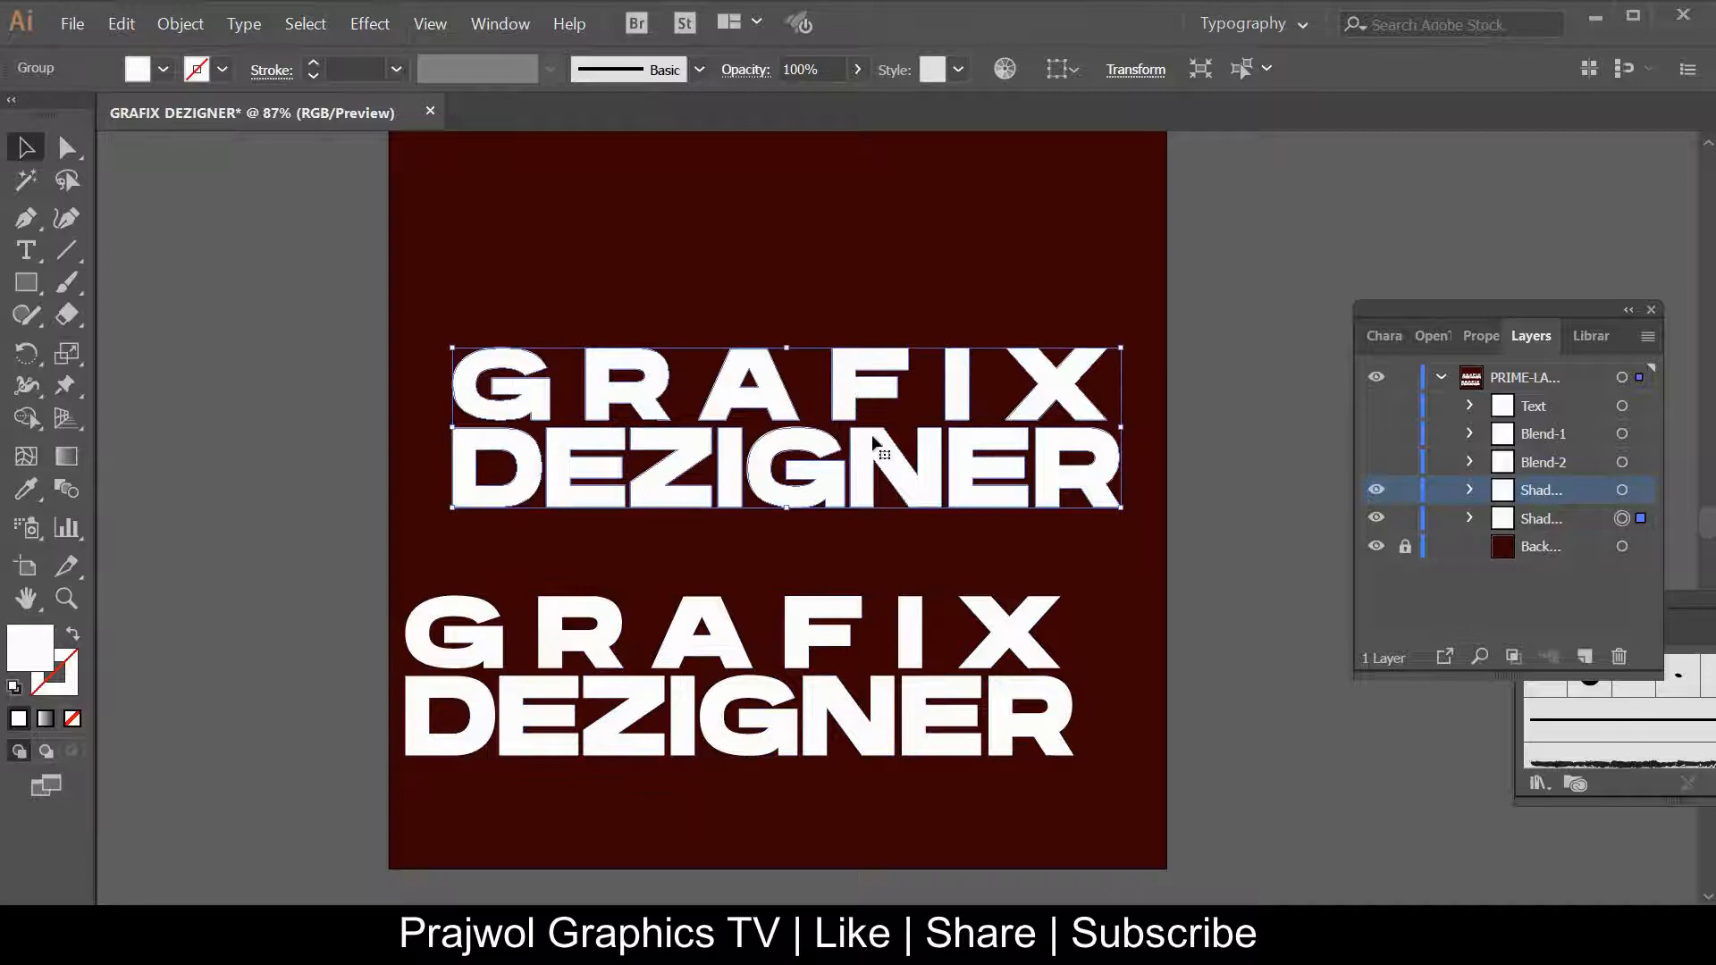
click(1640, 521)
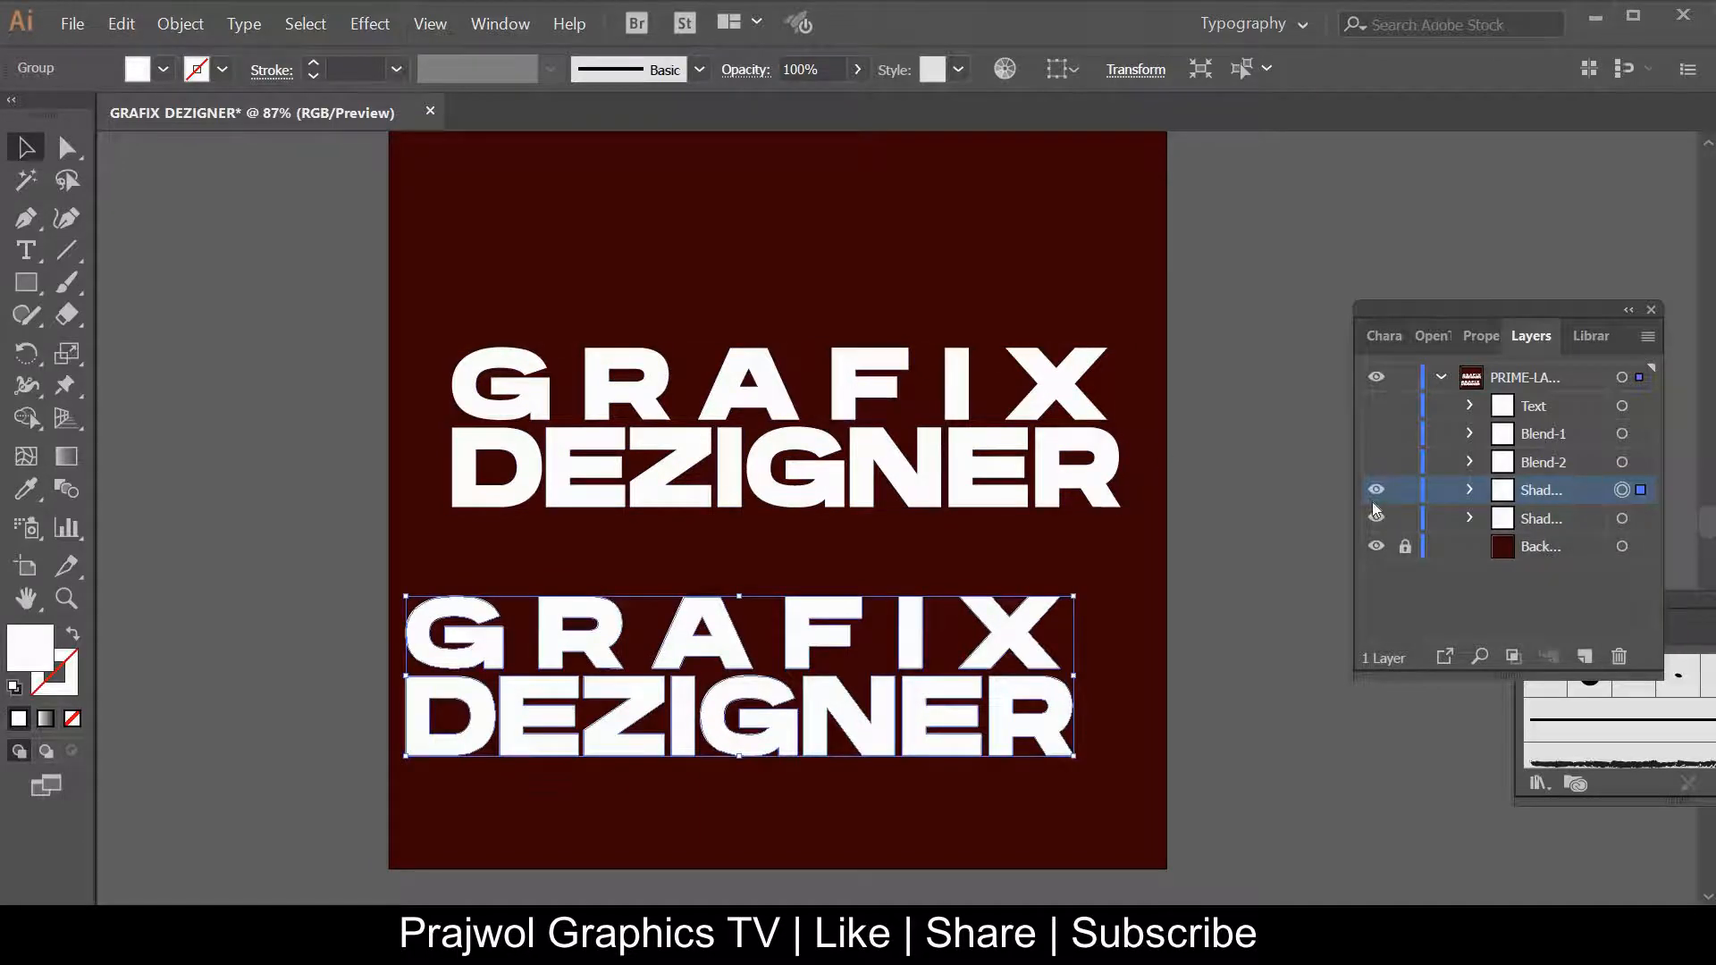
key(ctrl+z)
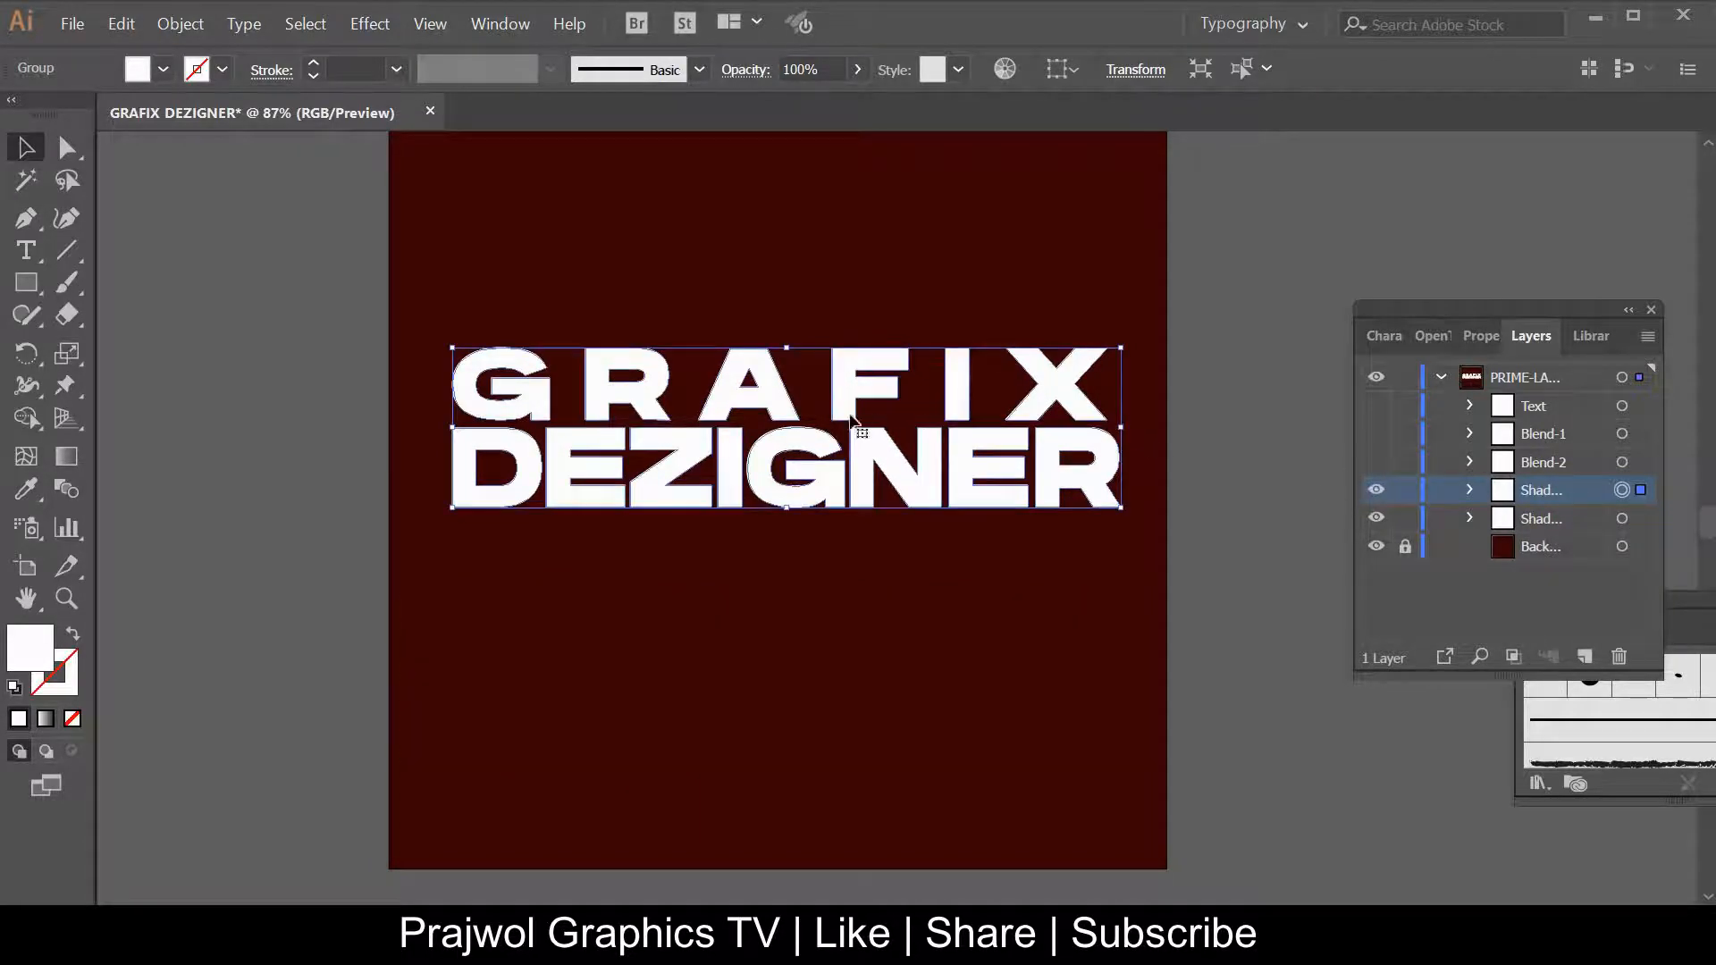
Move the lettering of the upper Shadow group below the other copy on the artboard and check it by toggling its visibility
click(1639, 518)
drag(726, 479, 687, 692)
drag(607, 611, 596, 632)
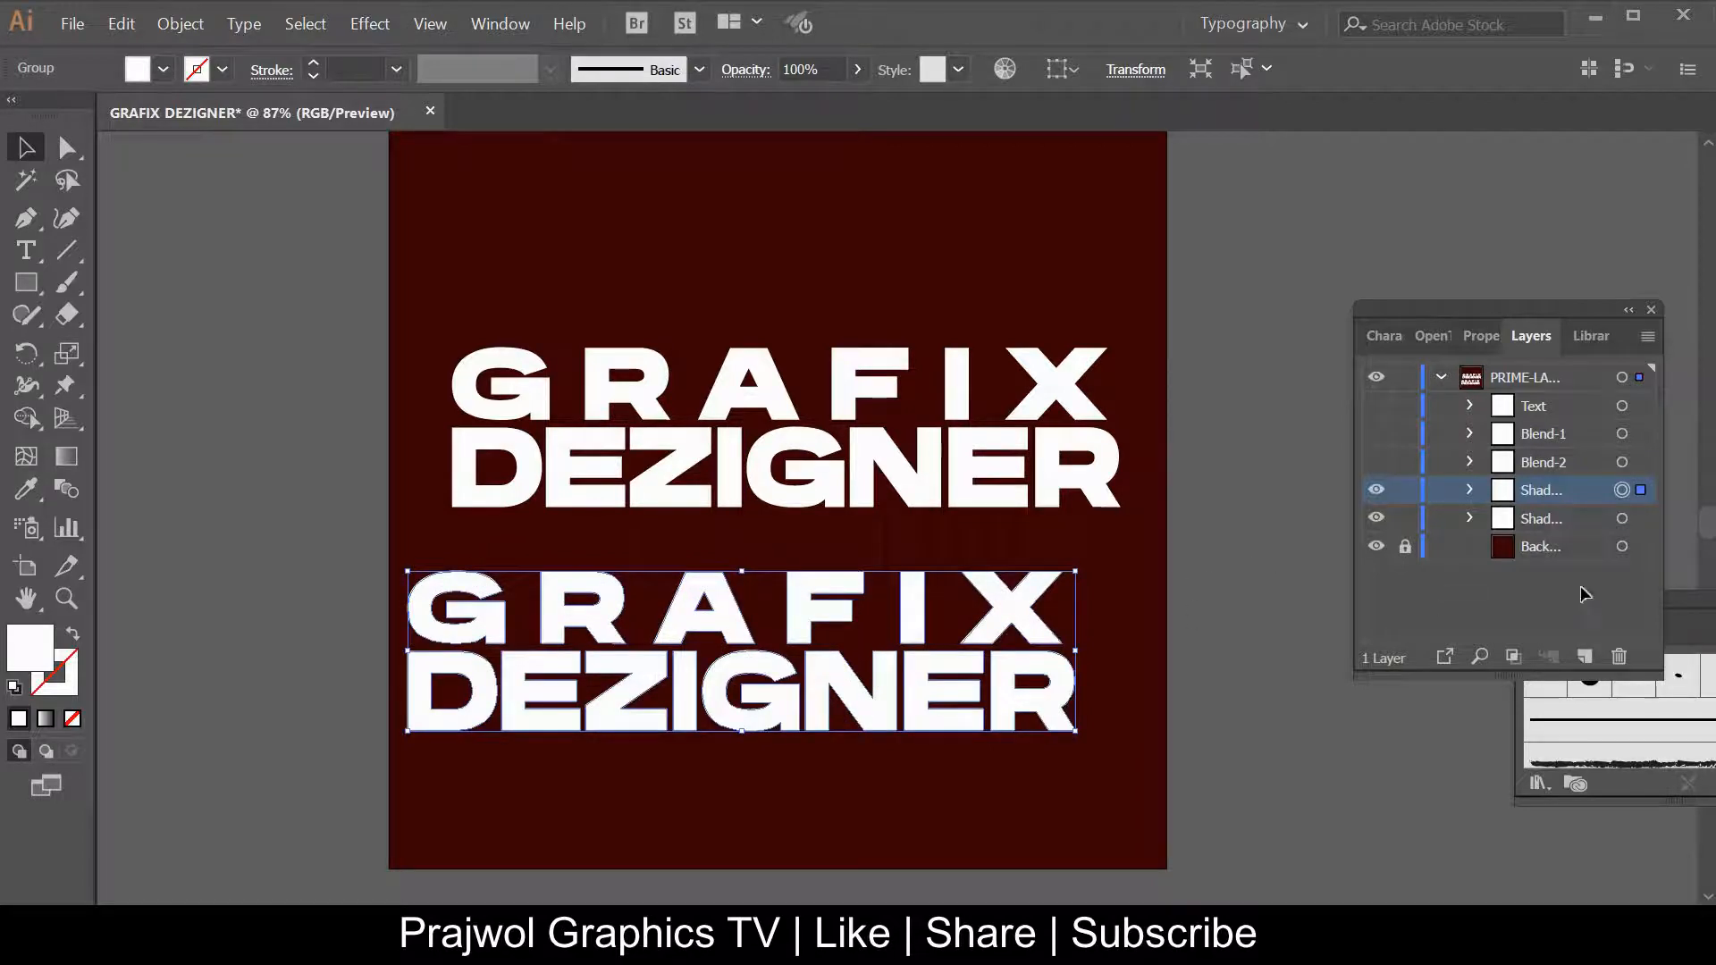
click(1376, 491)
click(1375, 490)
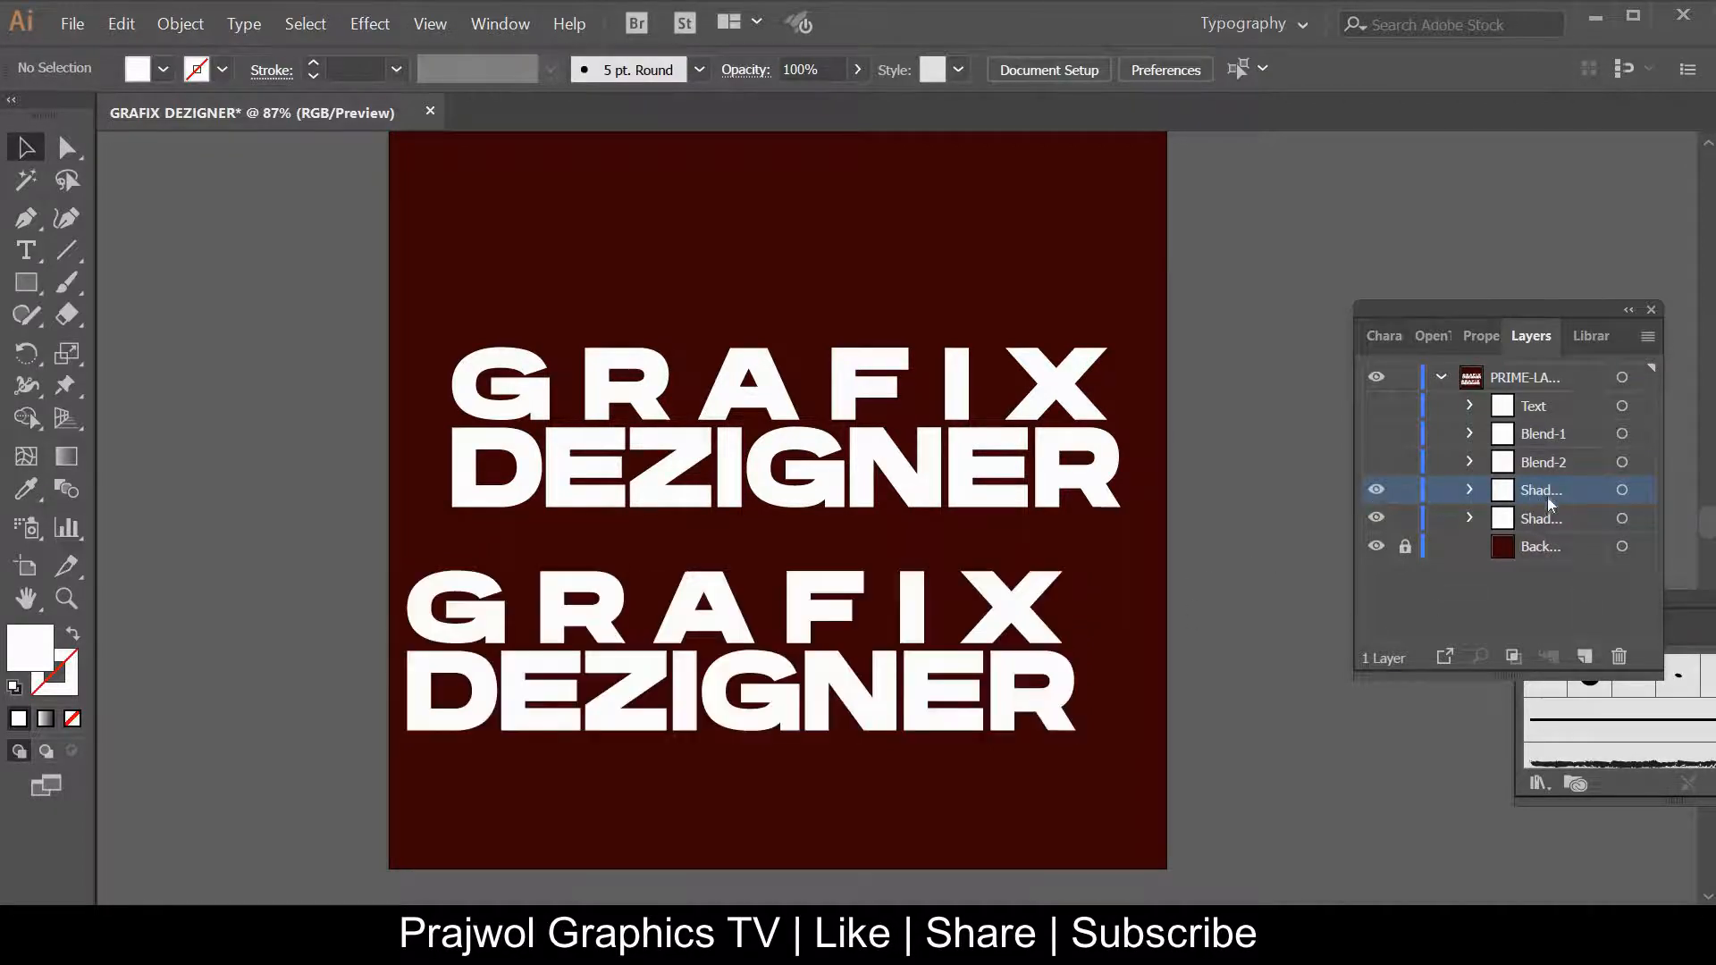
Fill the upper Shadow lettering on the artboard with a dark brown swatch
click(1621, 489)
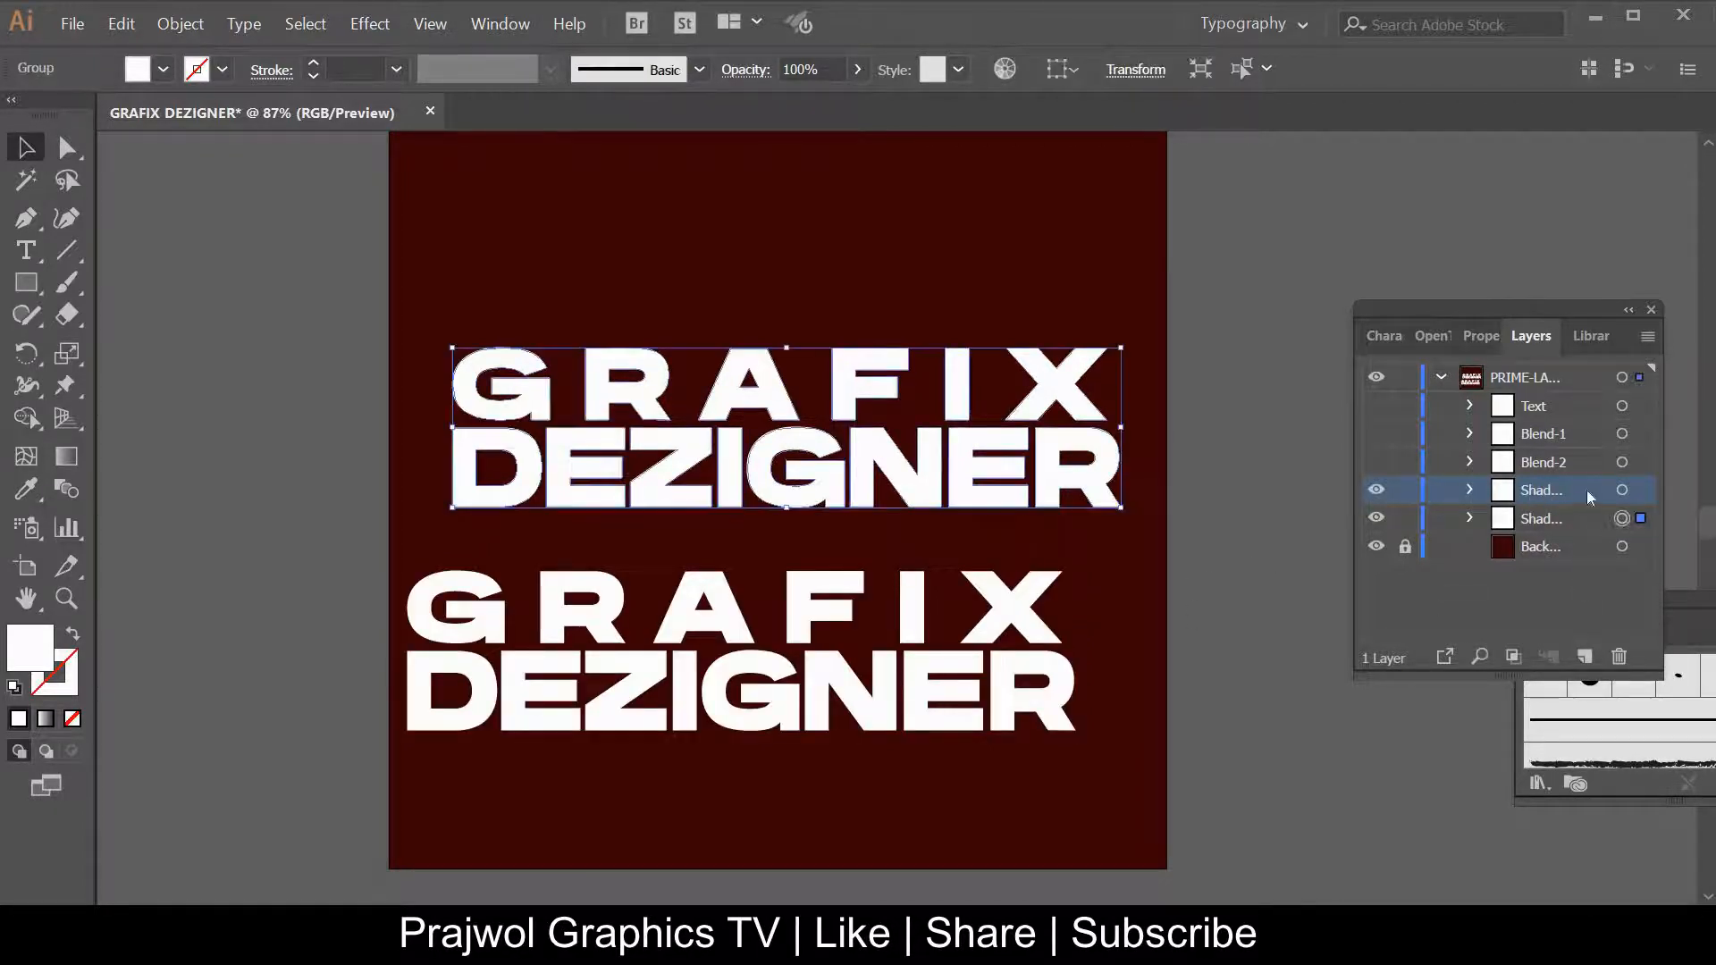
click(1639, 520)
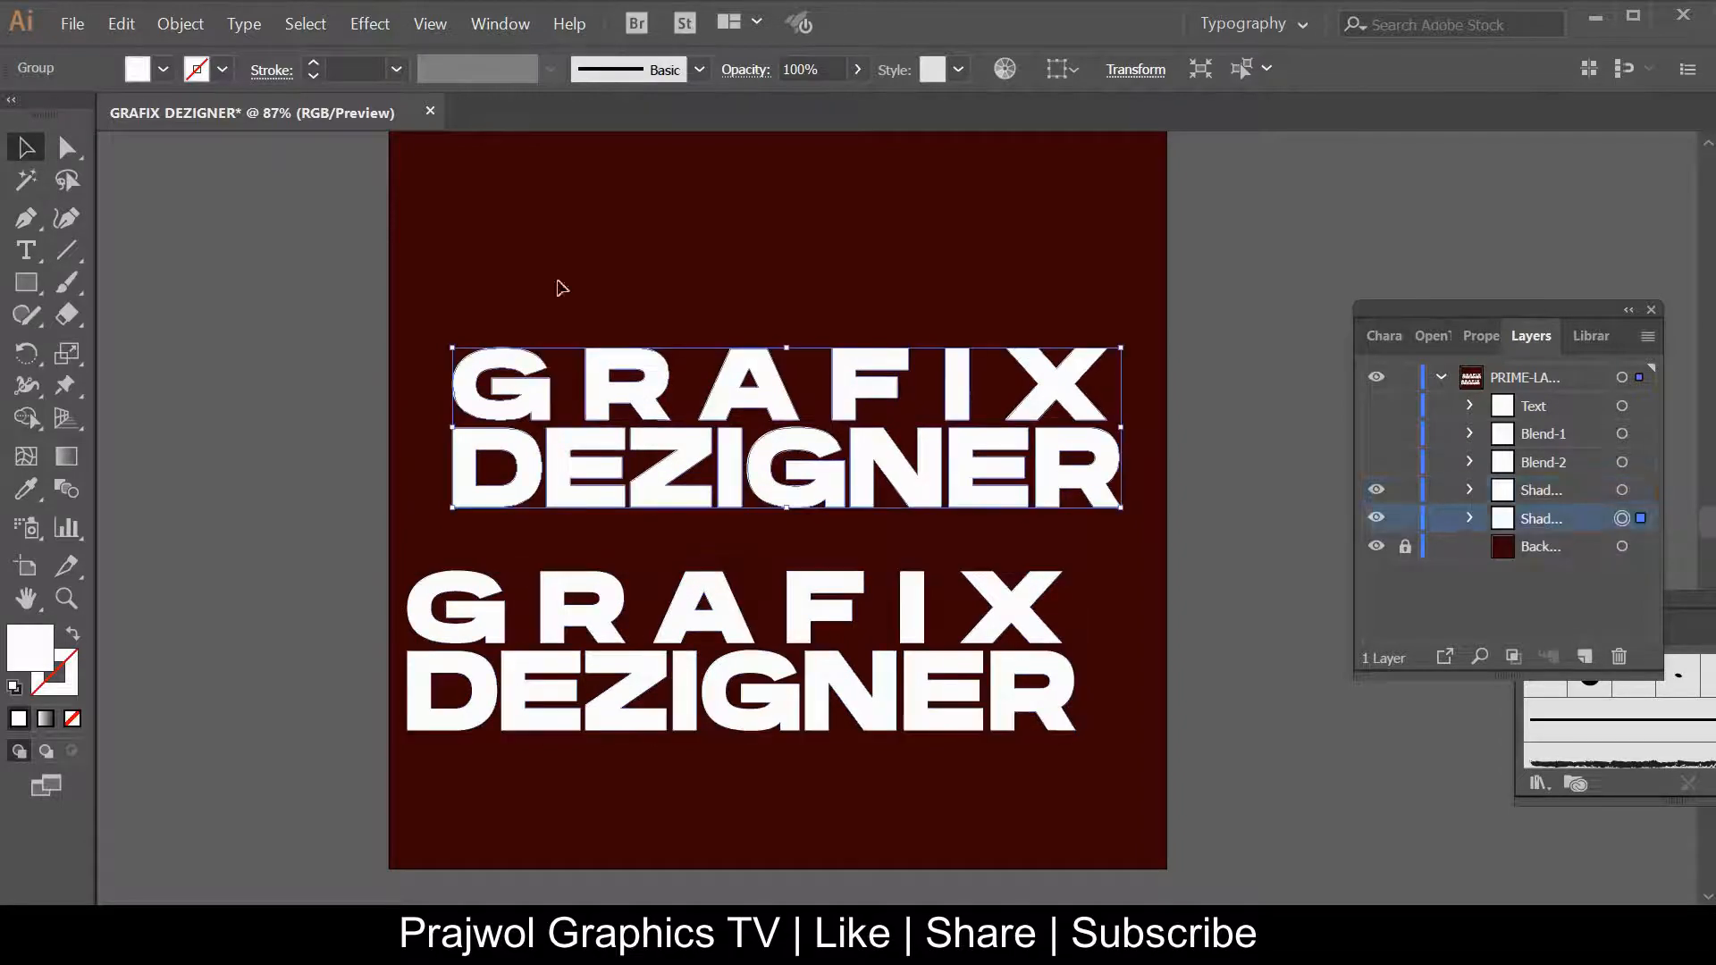
click(163, 68)
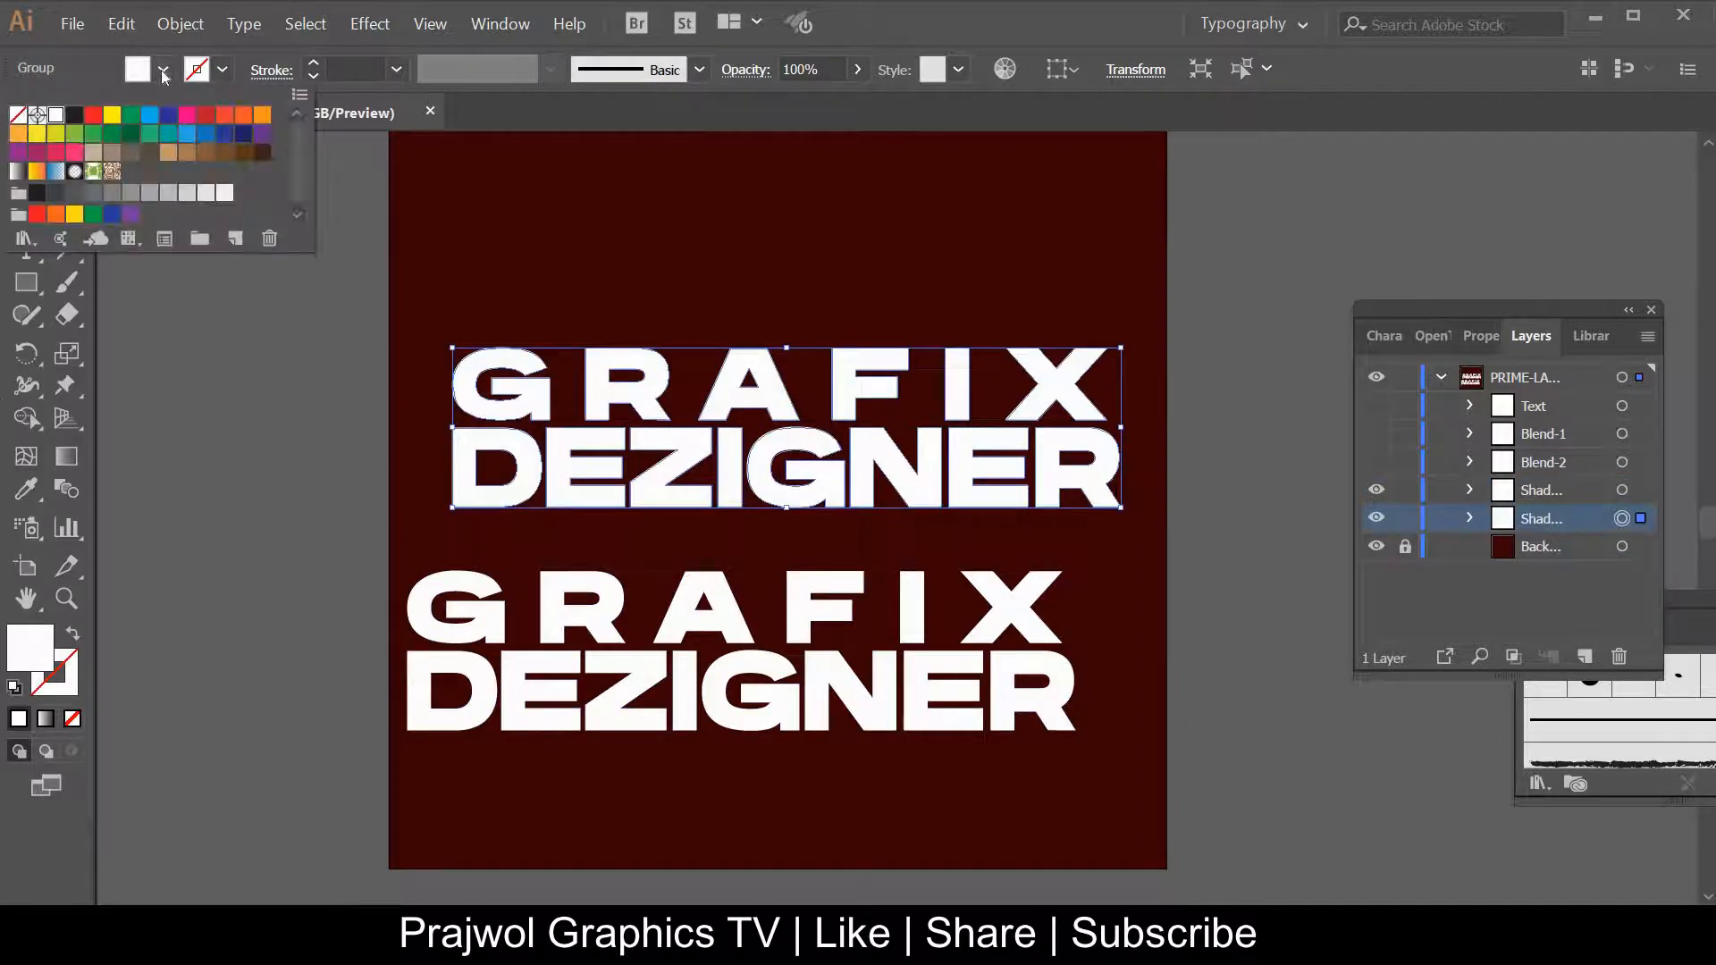
click(243, 152)
click(287, 416)
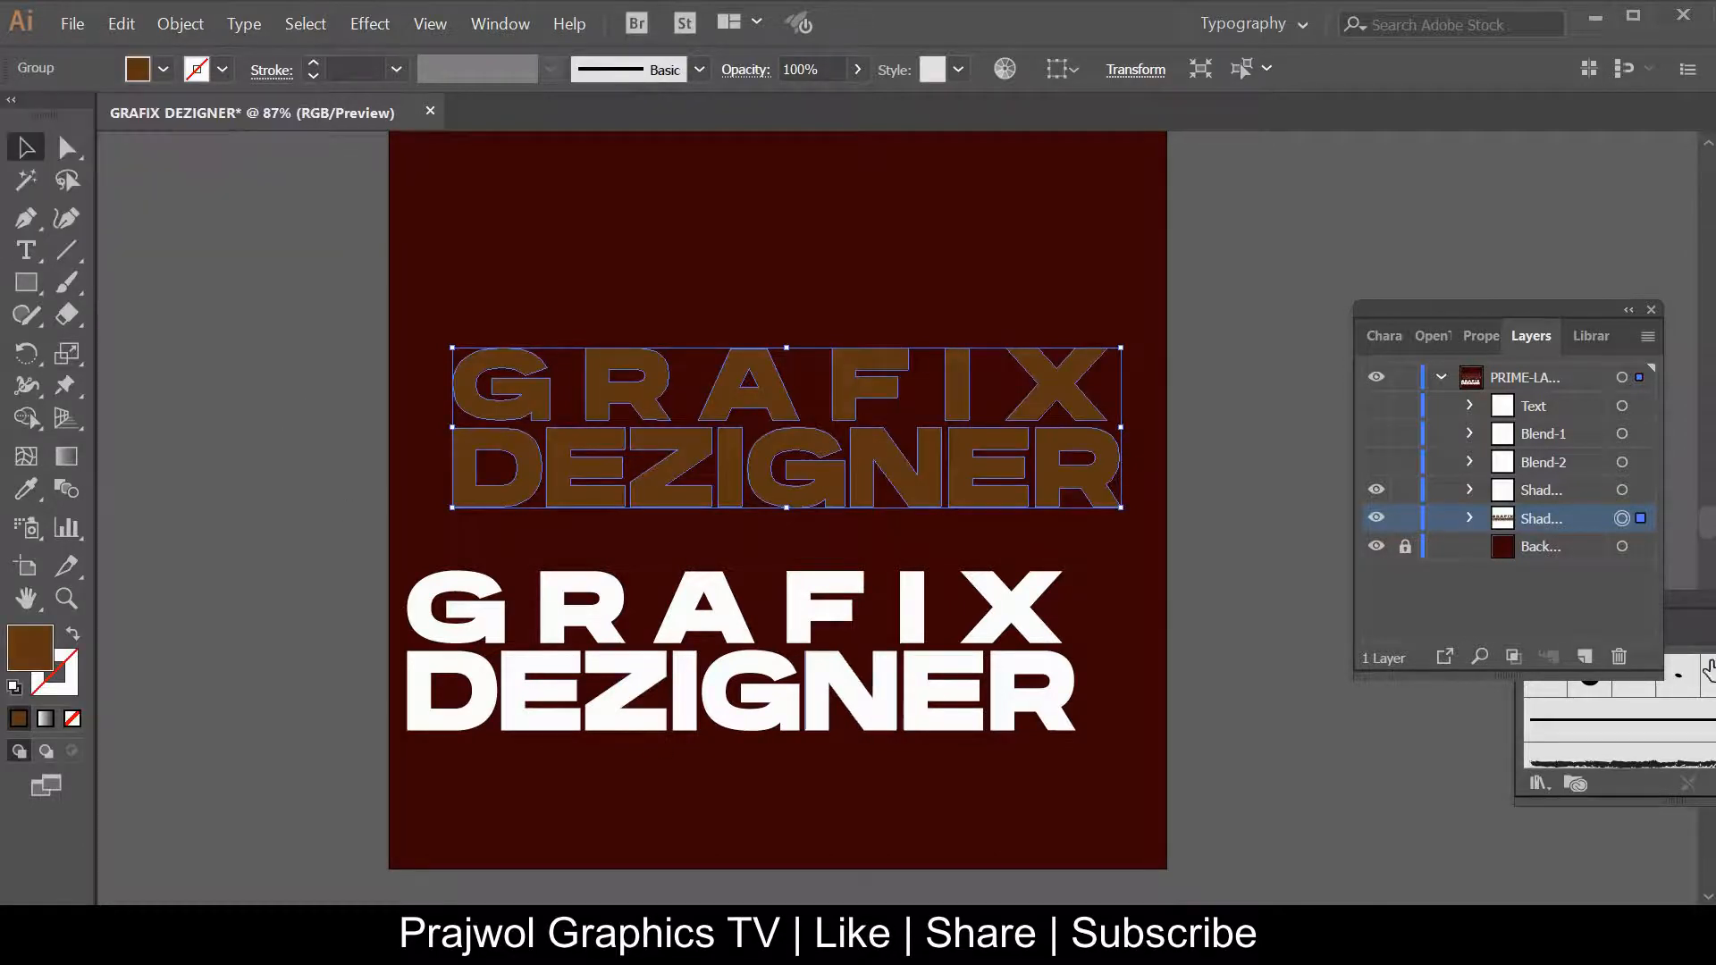
Match the fill of the lower white Shadow lettering to the dark maroon background using the Eyedropper
click(1621, 490)
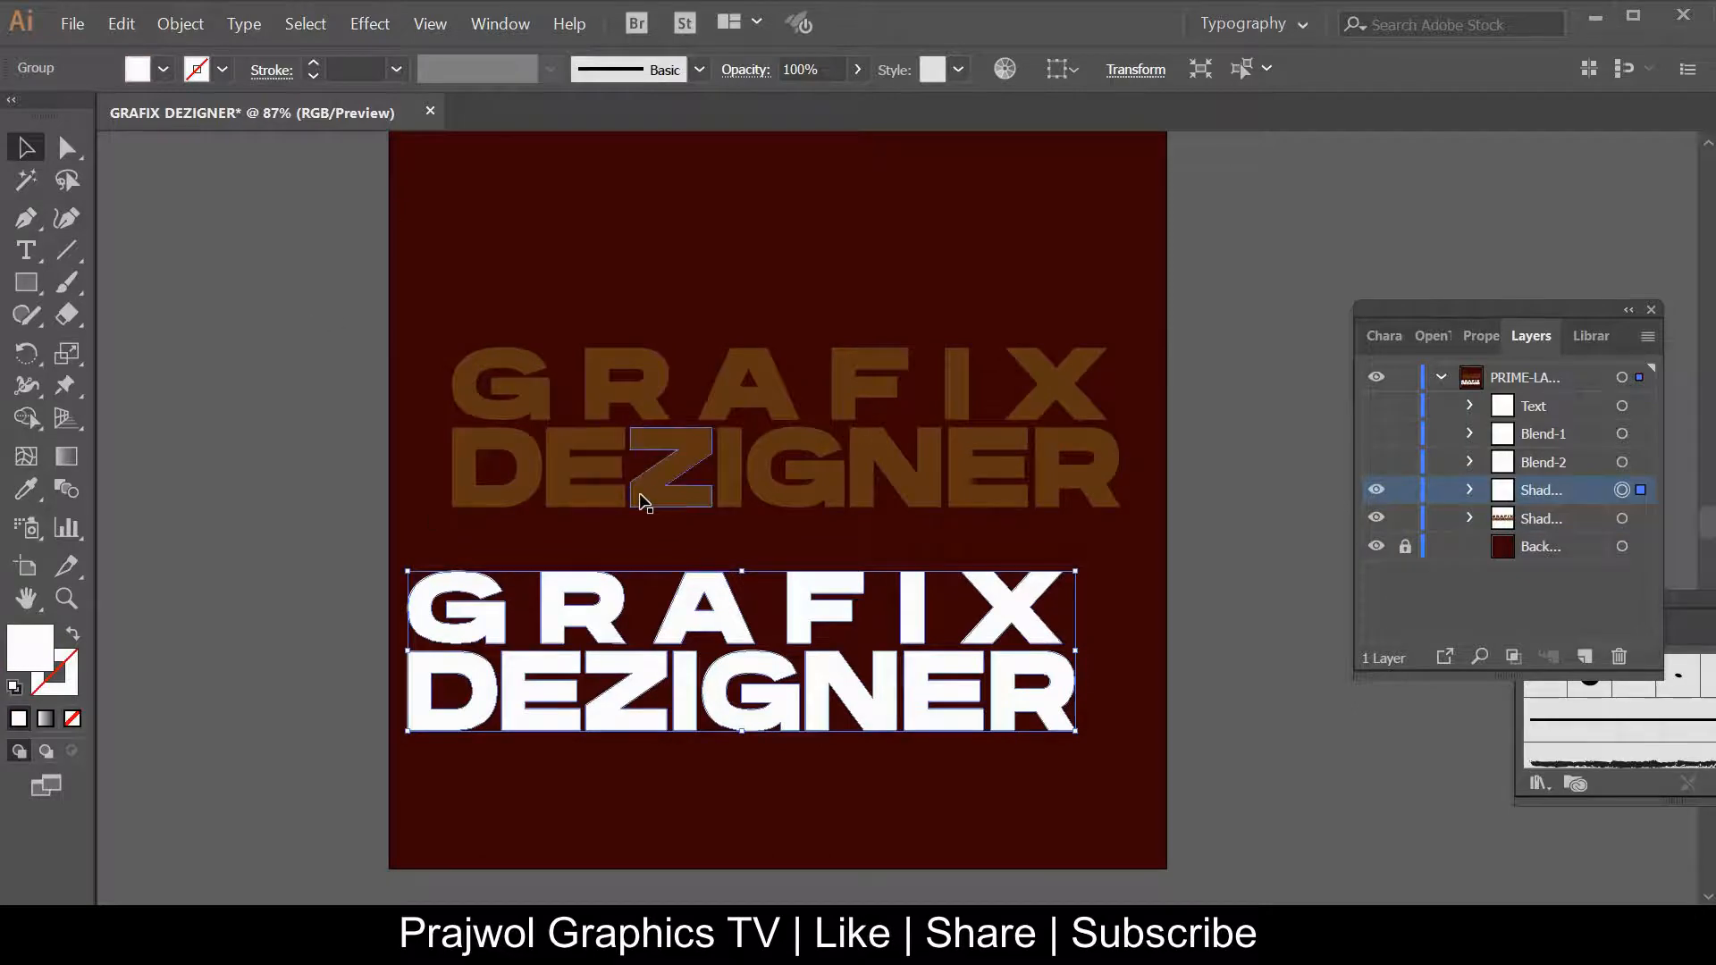
key(i)
click(811, 226)
click(26, 148)
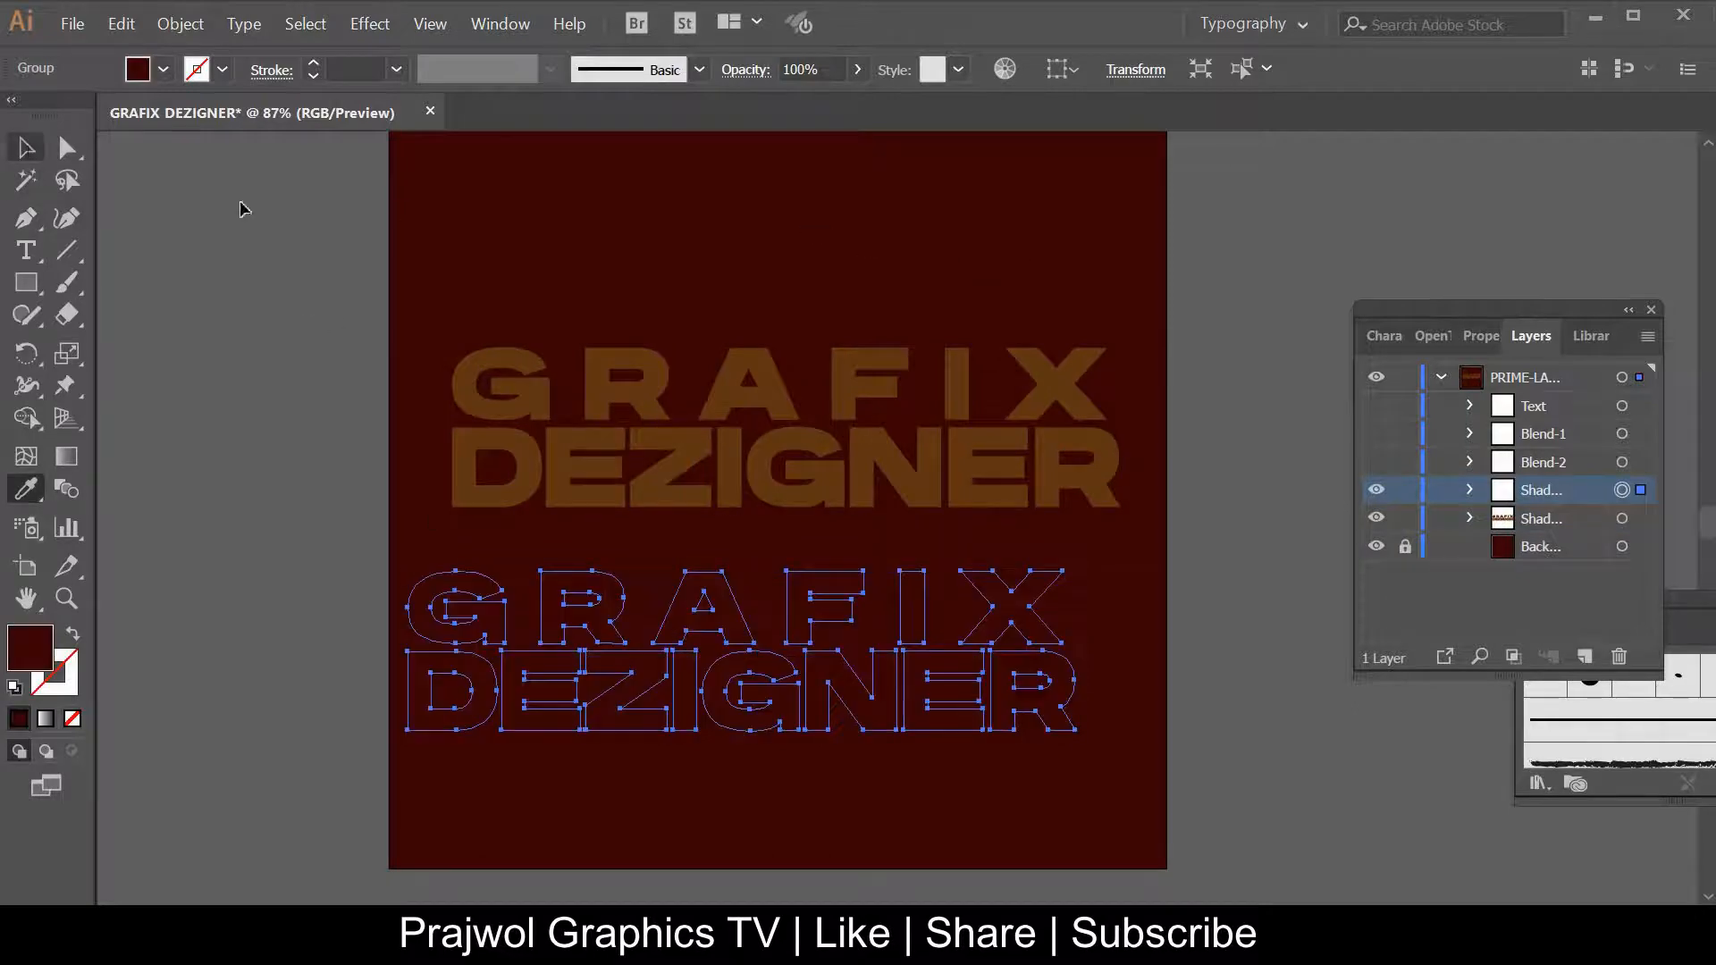
Rename the maroon lettering's group as Low and place it beneath the brown Shadow group in the layer stack
click(1547, 493)
double_click(1547, 493)
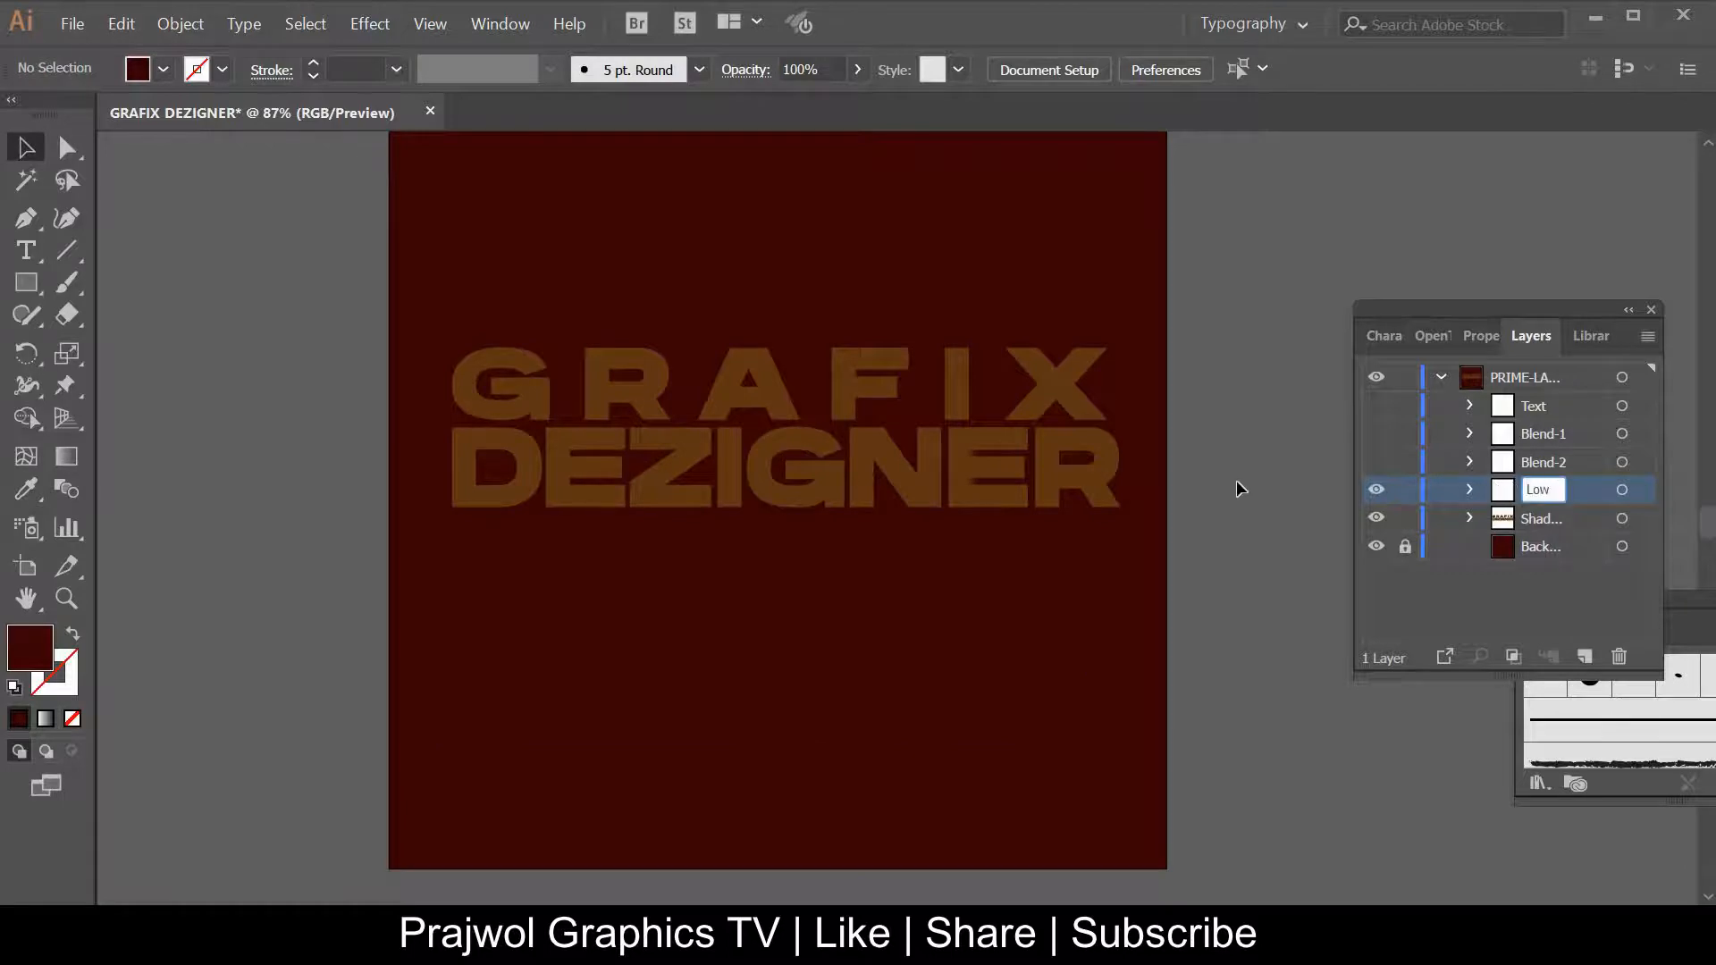
key(Return)
click(1621, 490)
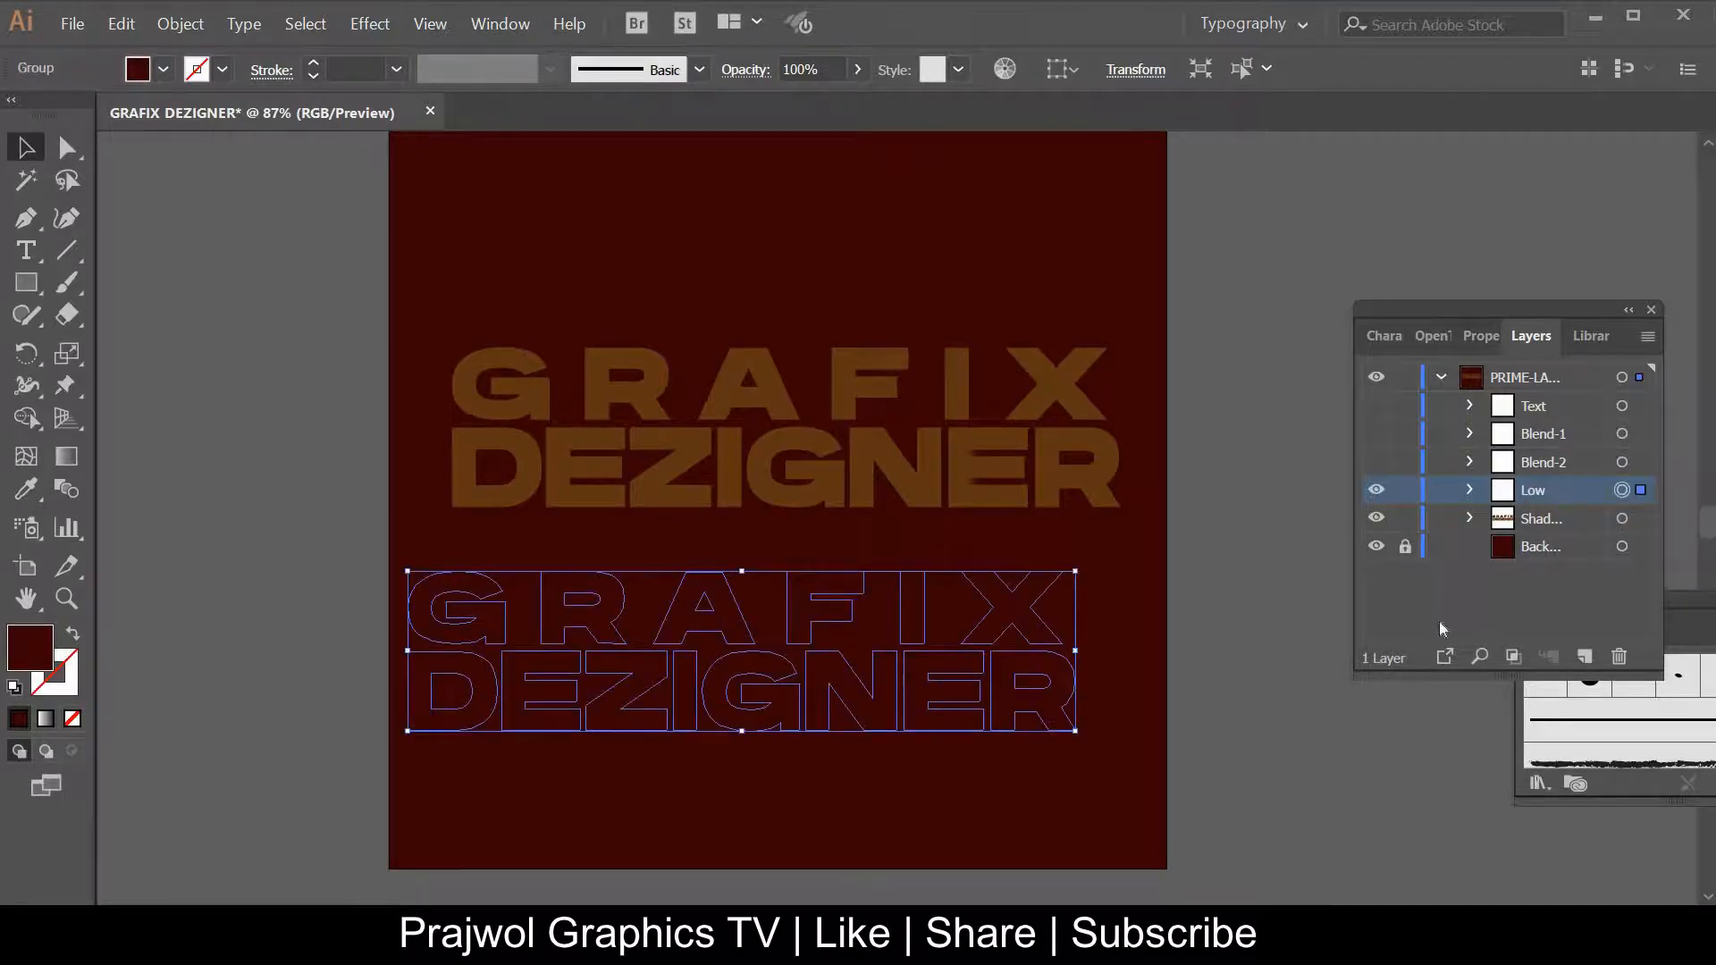
click(1545, 499)
drag(1551, 532, 1551, 528)
Set the blend spacing for the Shadow and Low groups to Specified Steps with 400 steps
click(1622, 490)
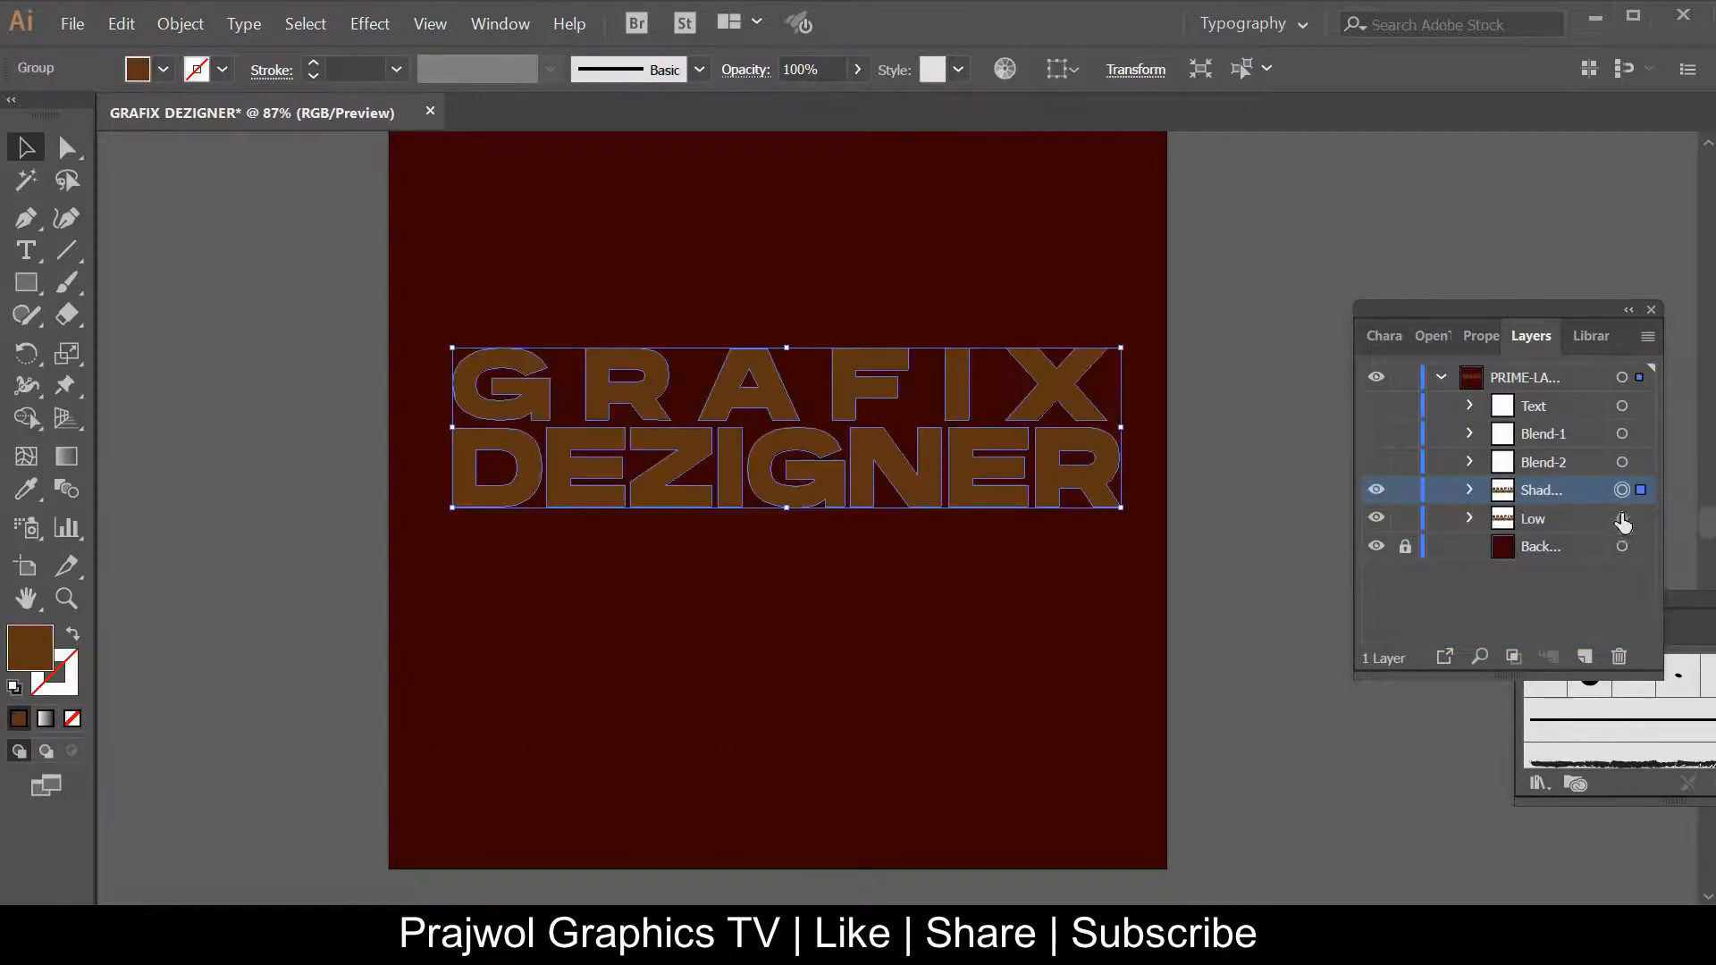
shift+click(1635, 524)
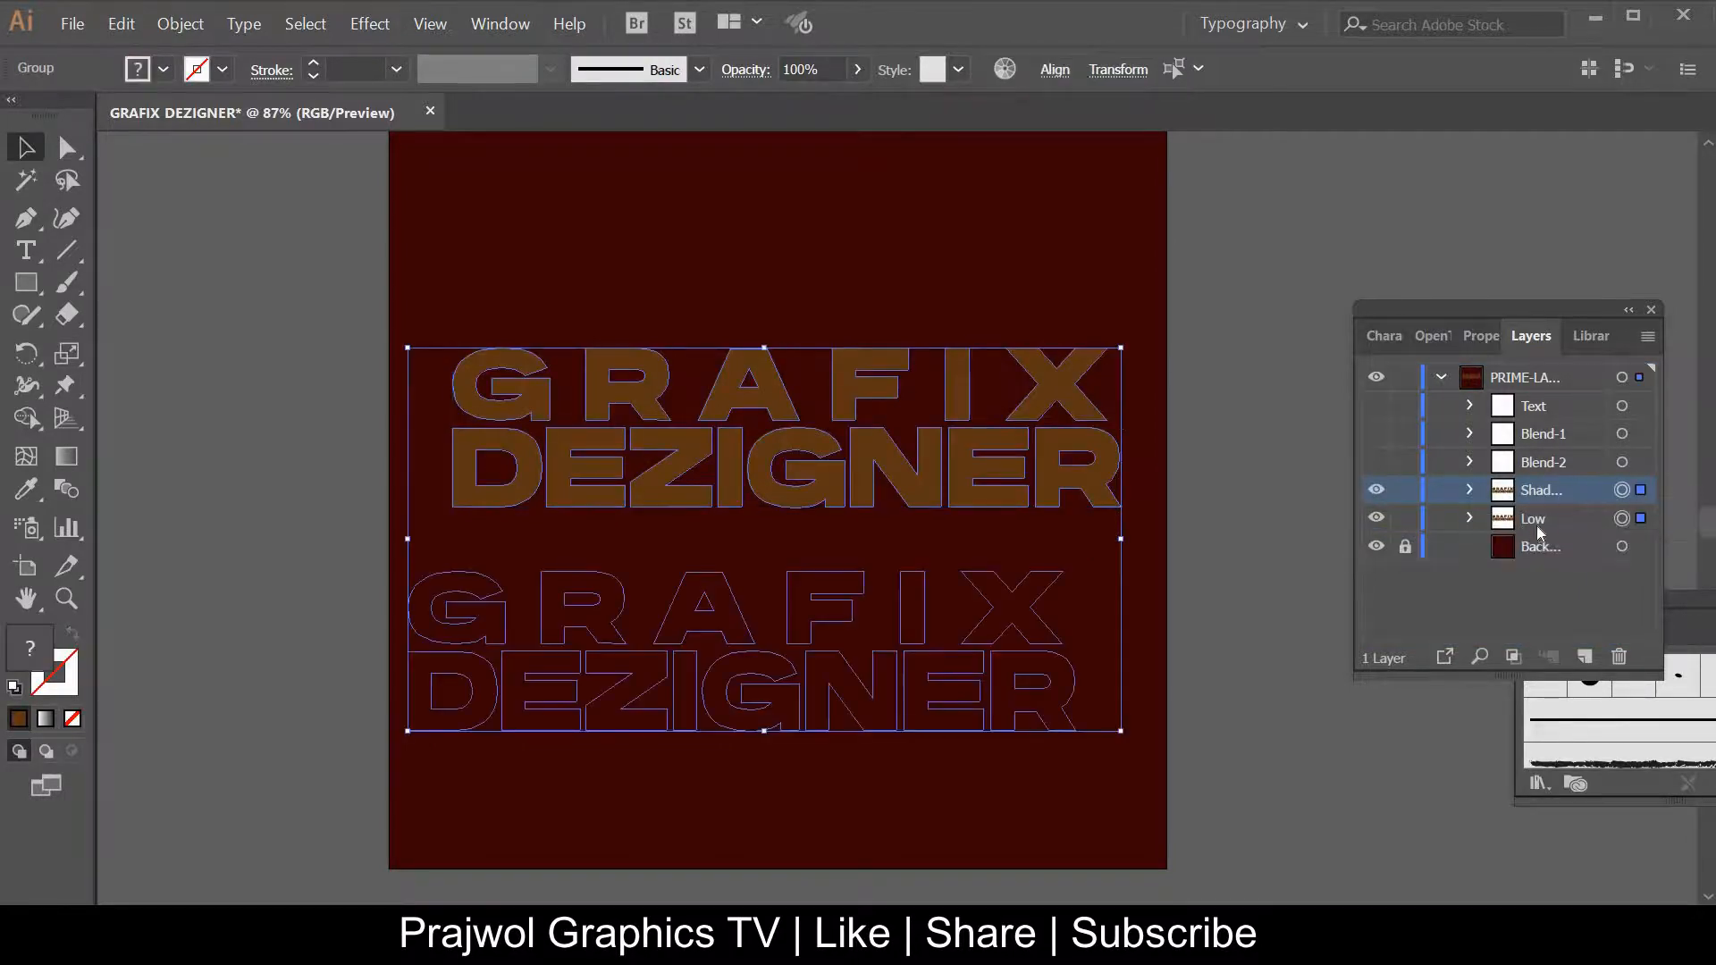
click(183, 24)
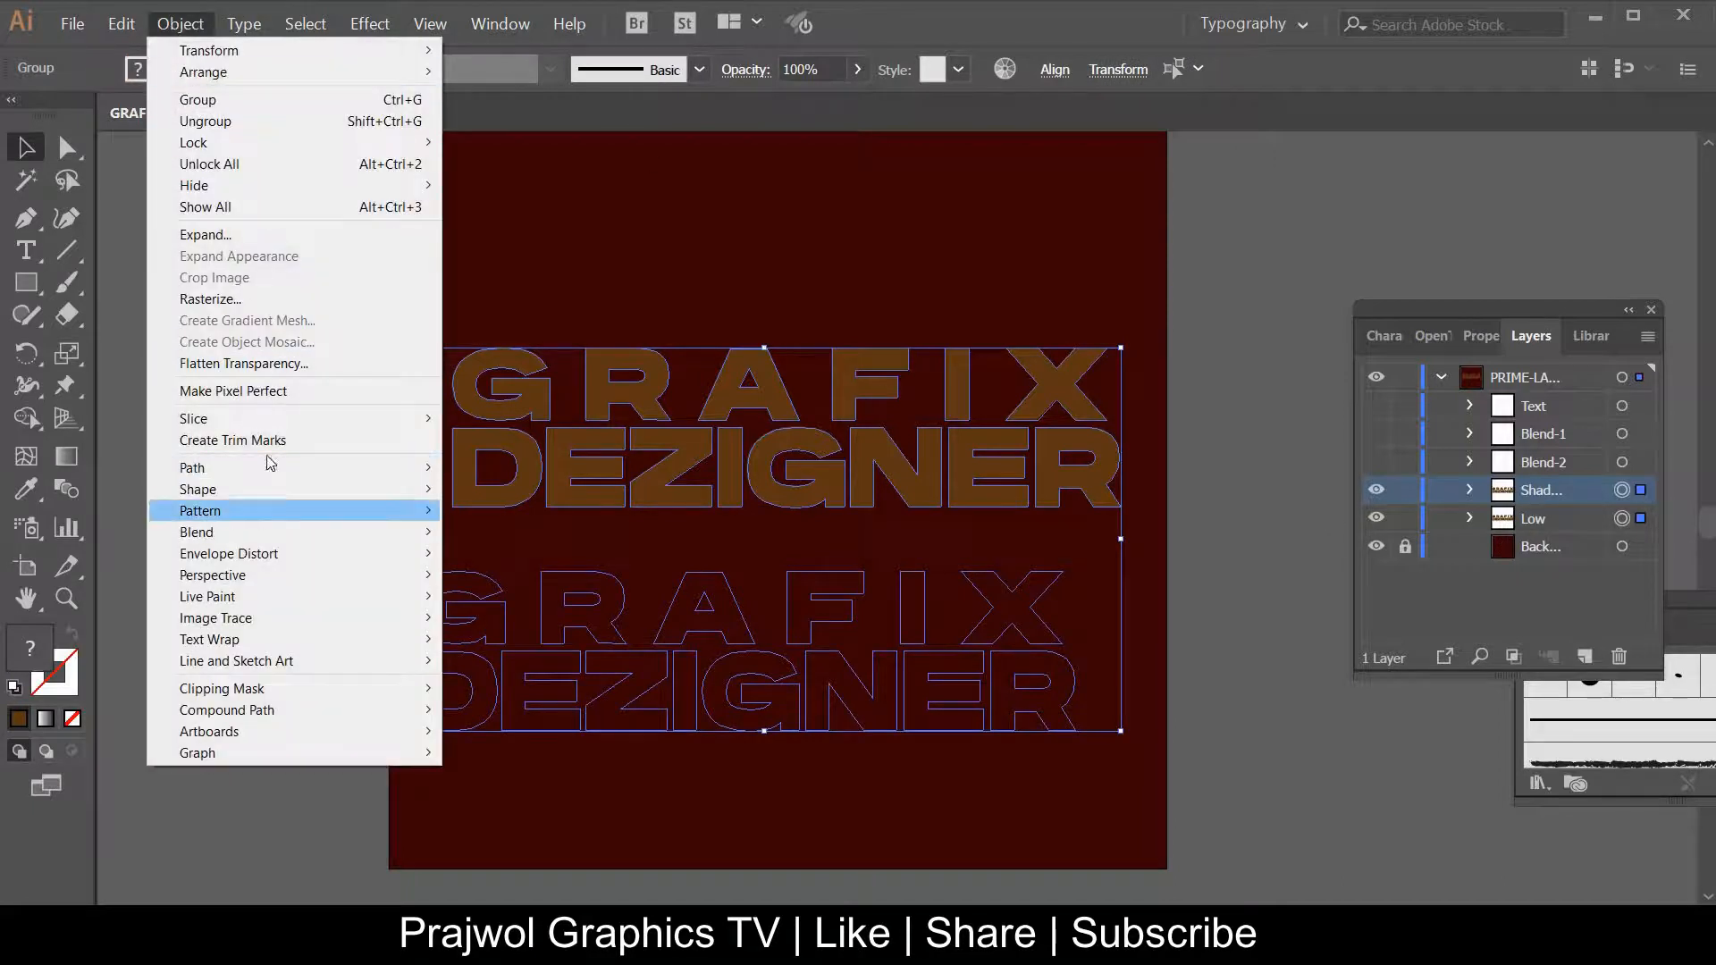
mouse_move(257, 534)
click(515, 582)
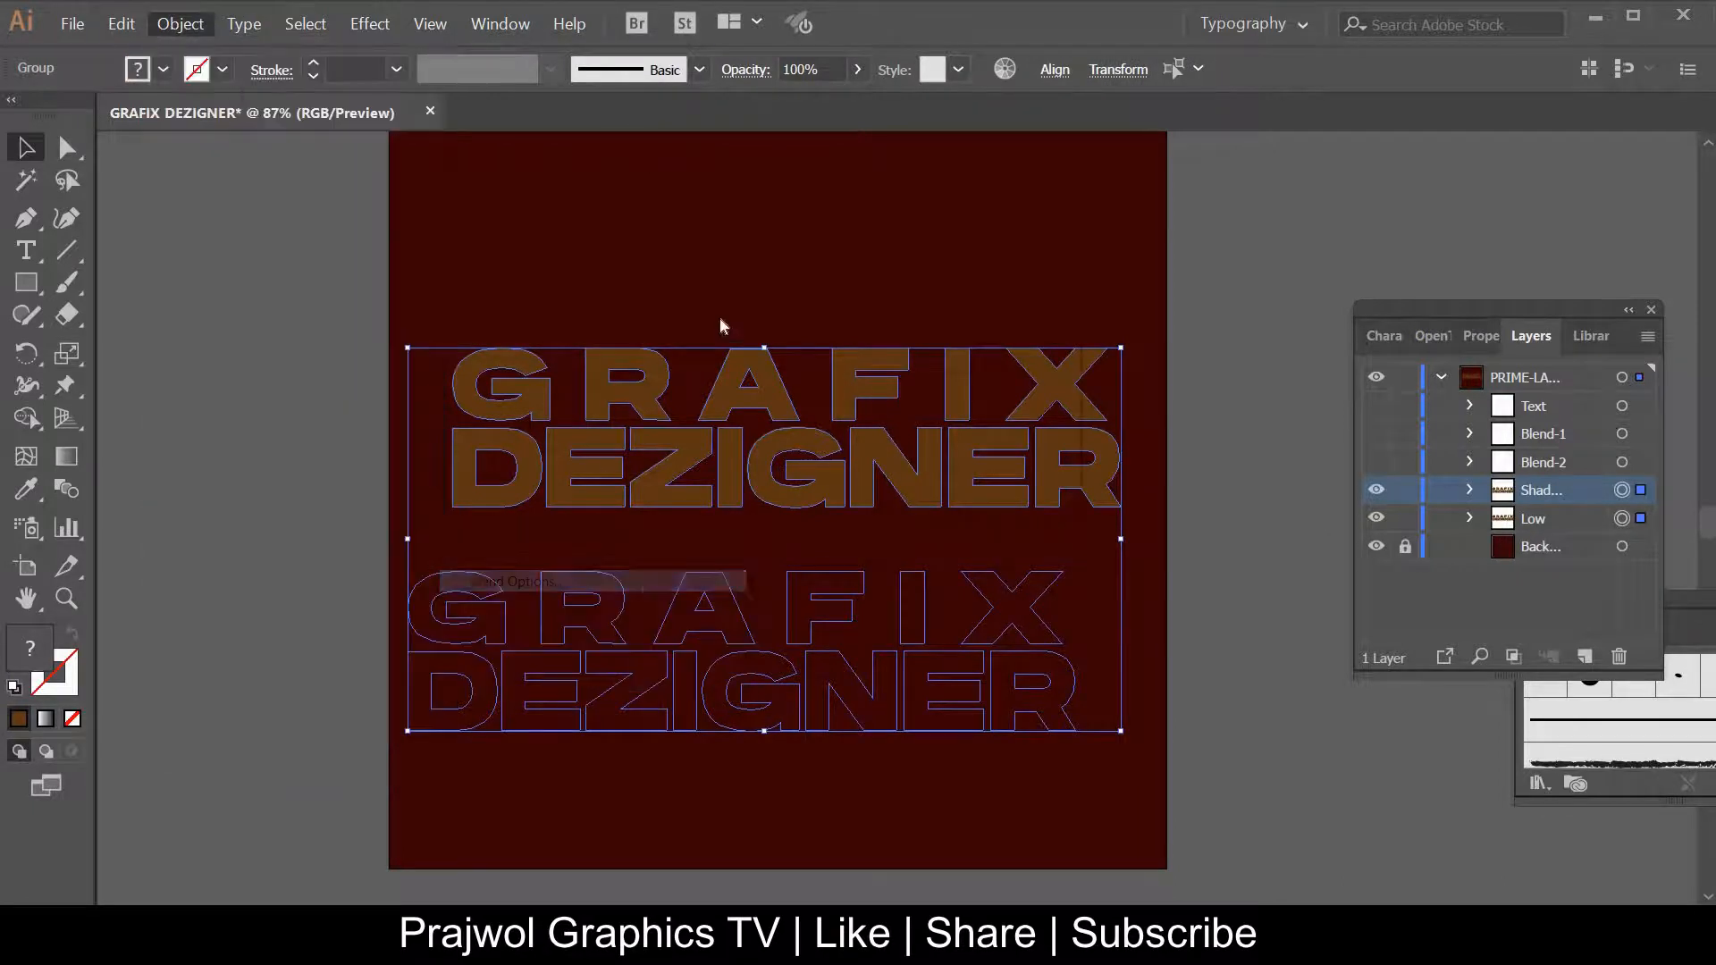
click(920, 412)
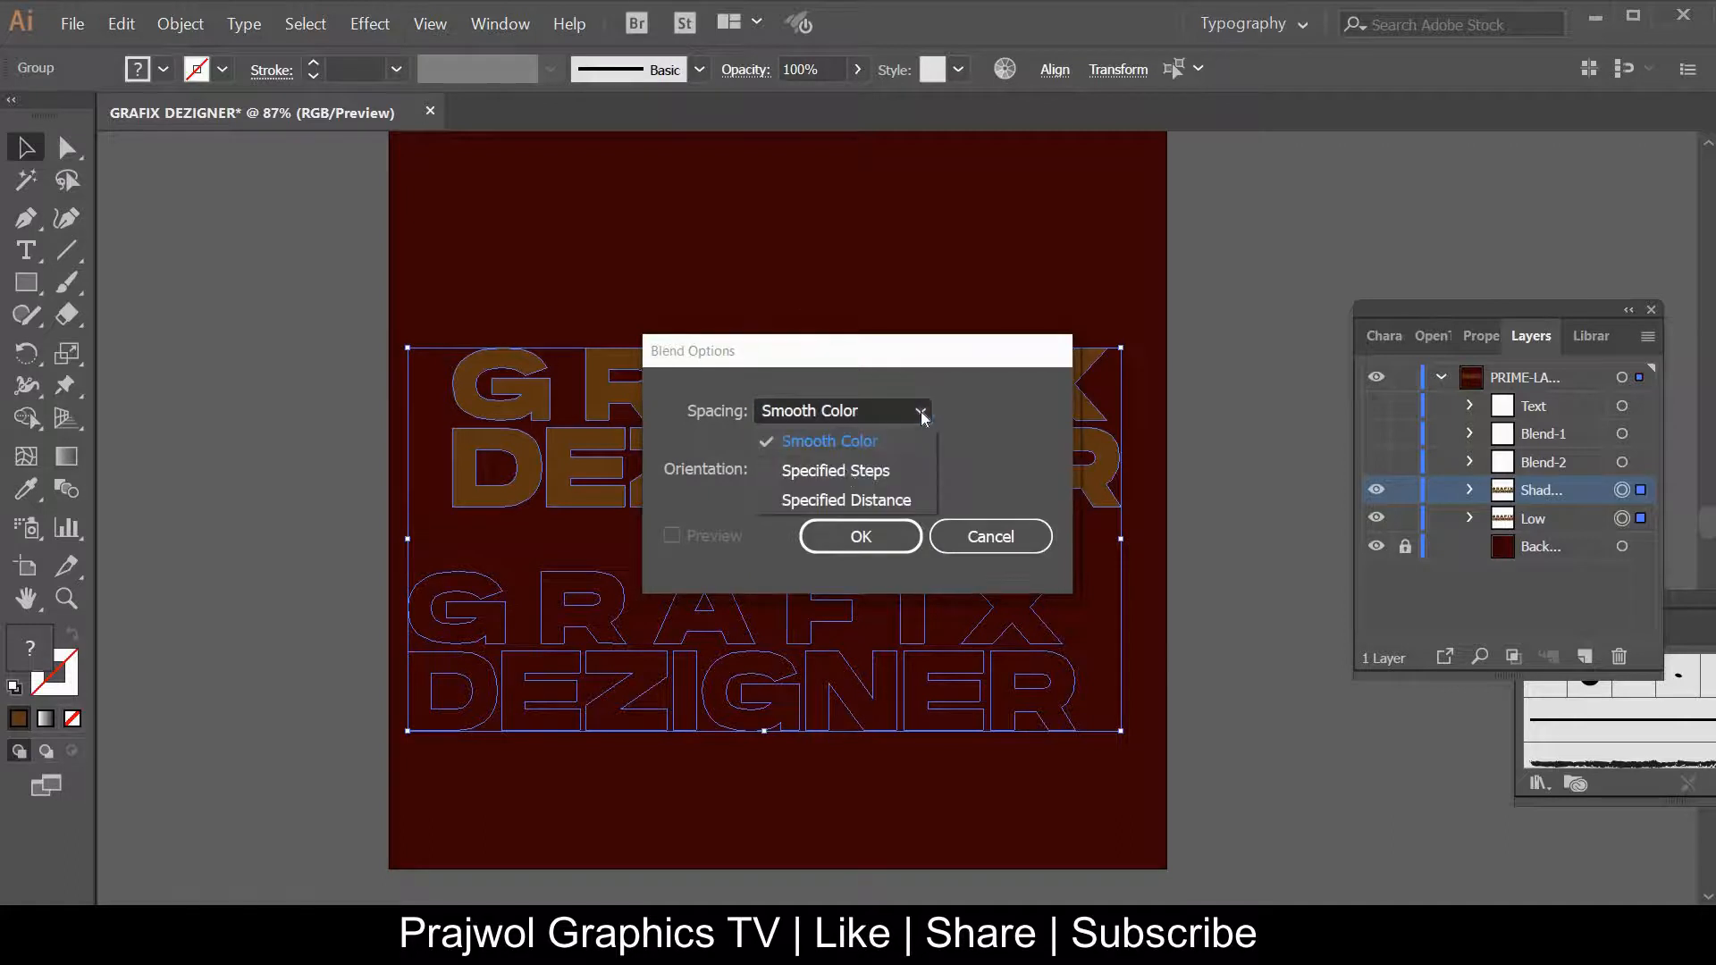
click(849, 475)
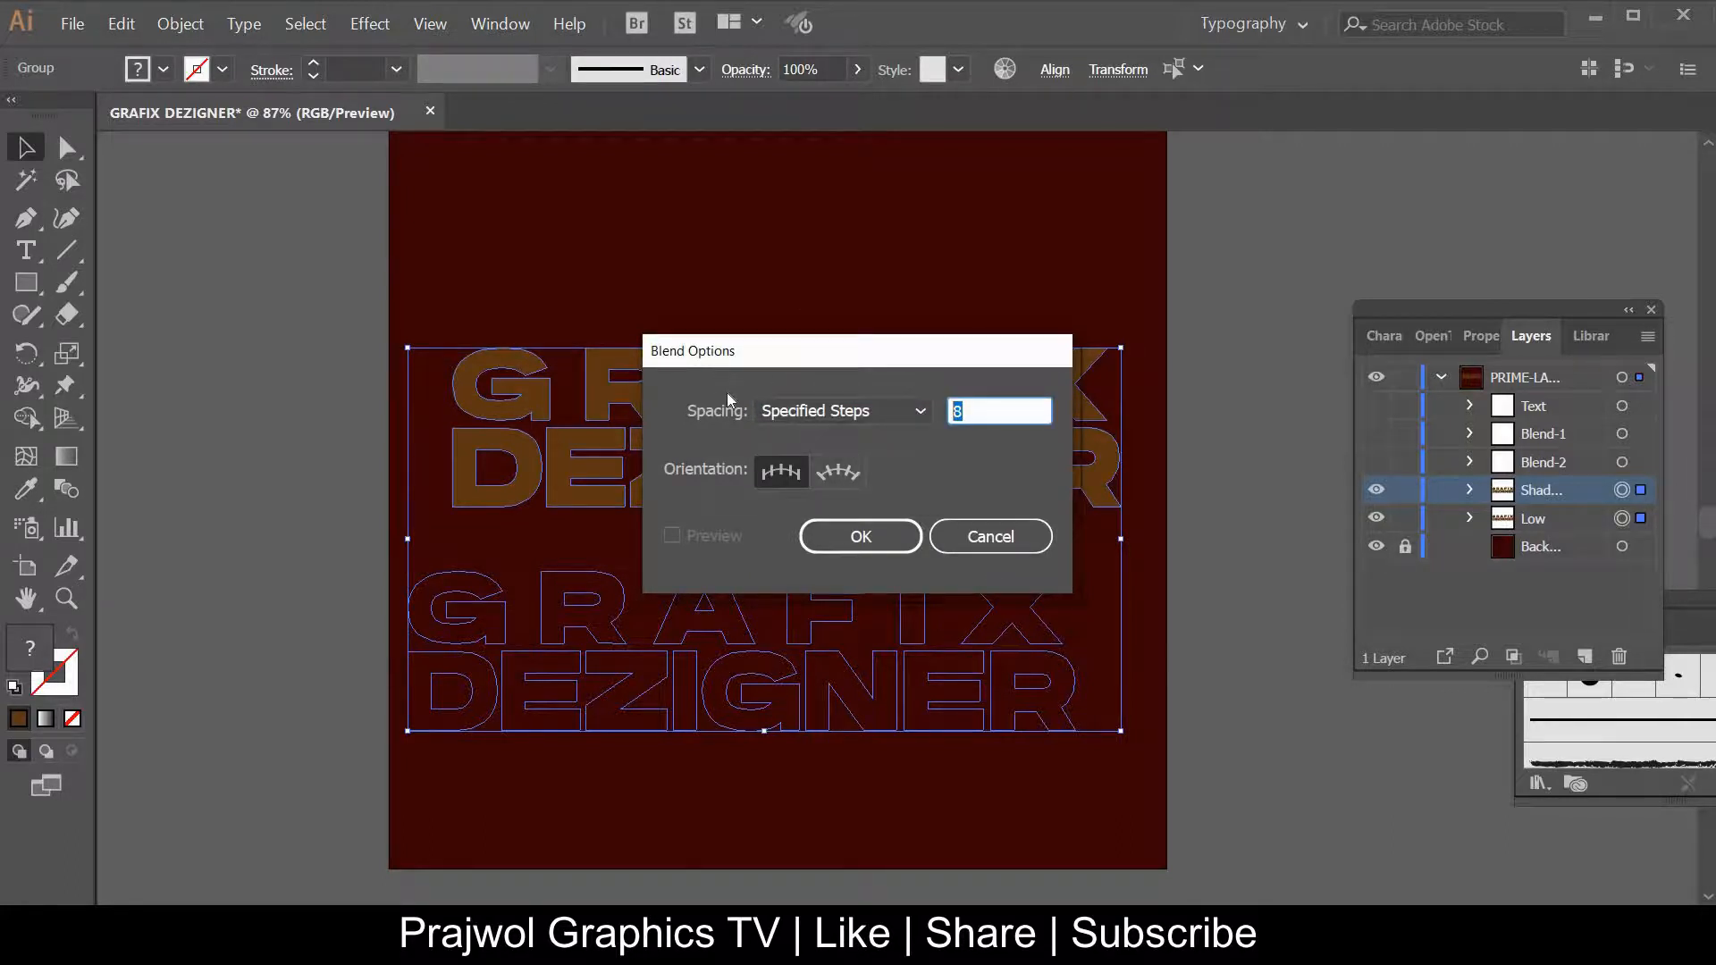
key(BackSpace)
text(400)
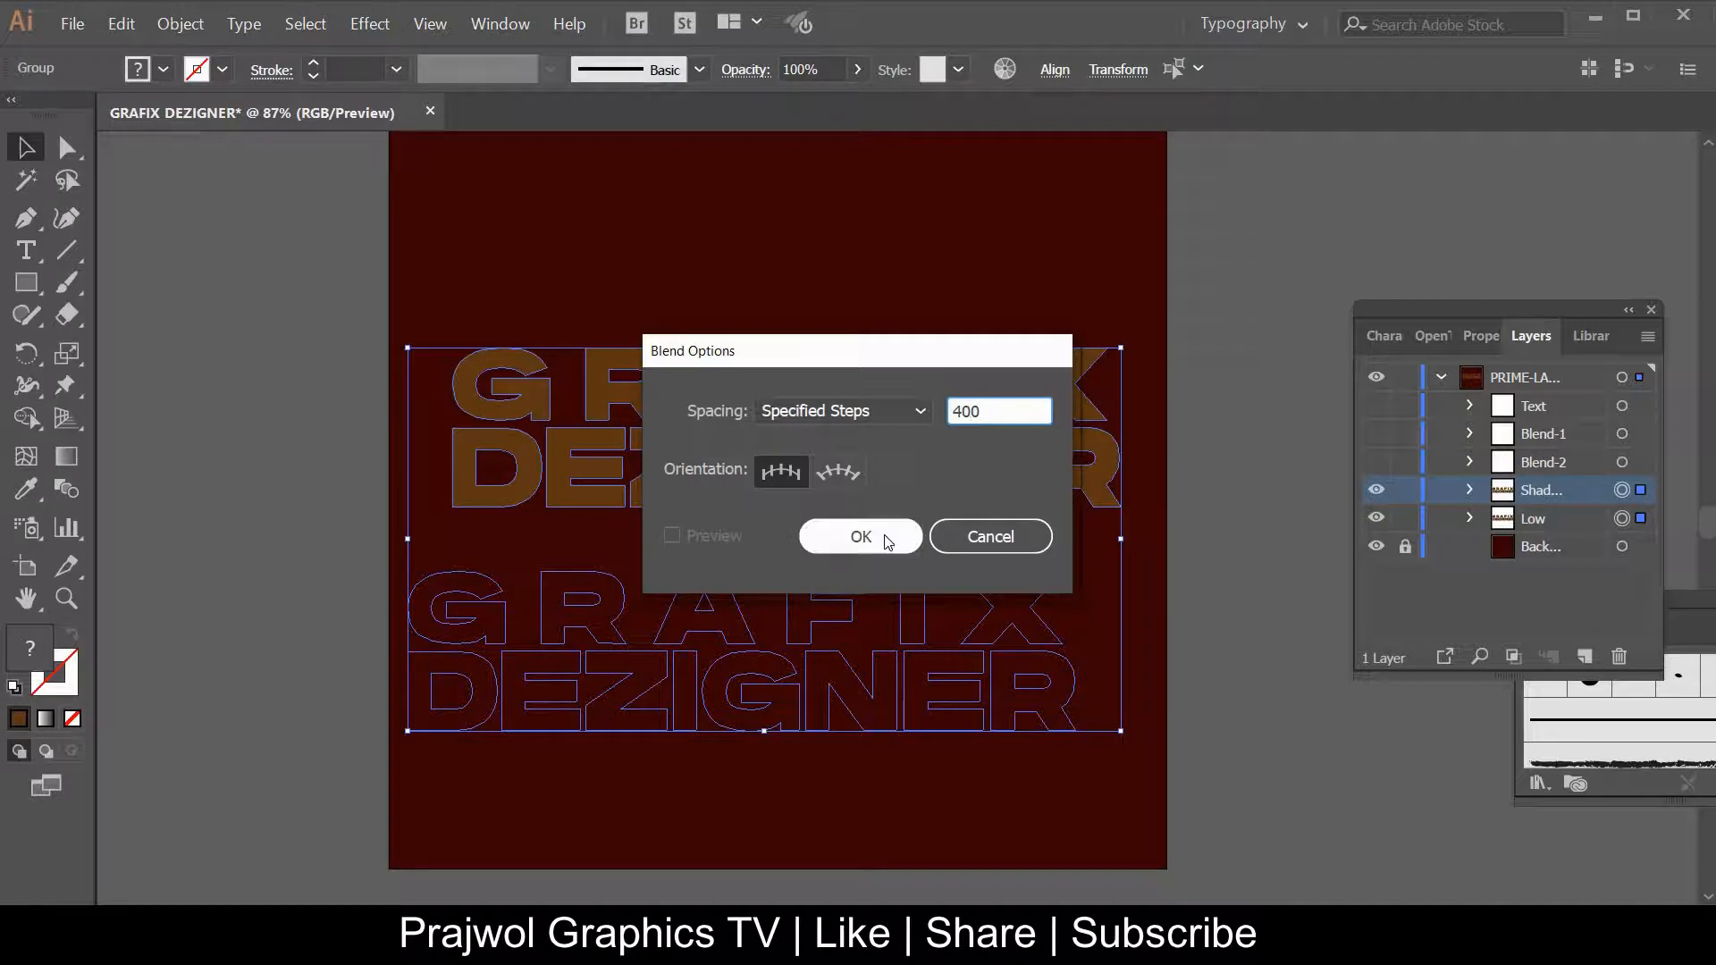
click(916, 411)
click(874, 475)
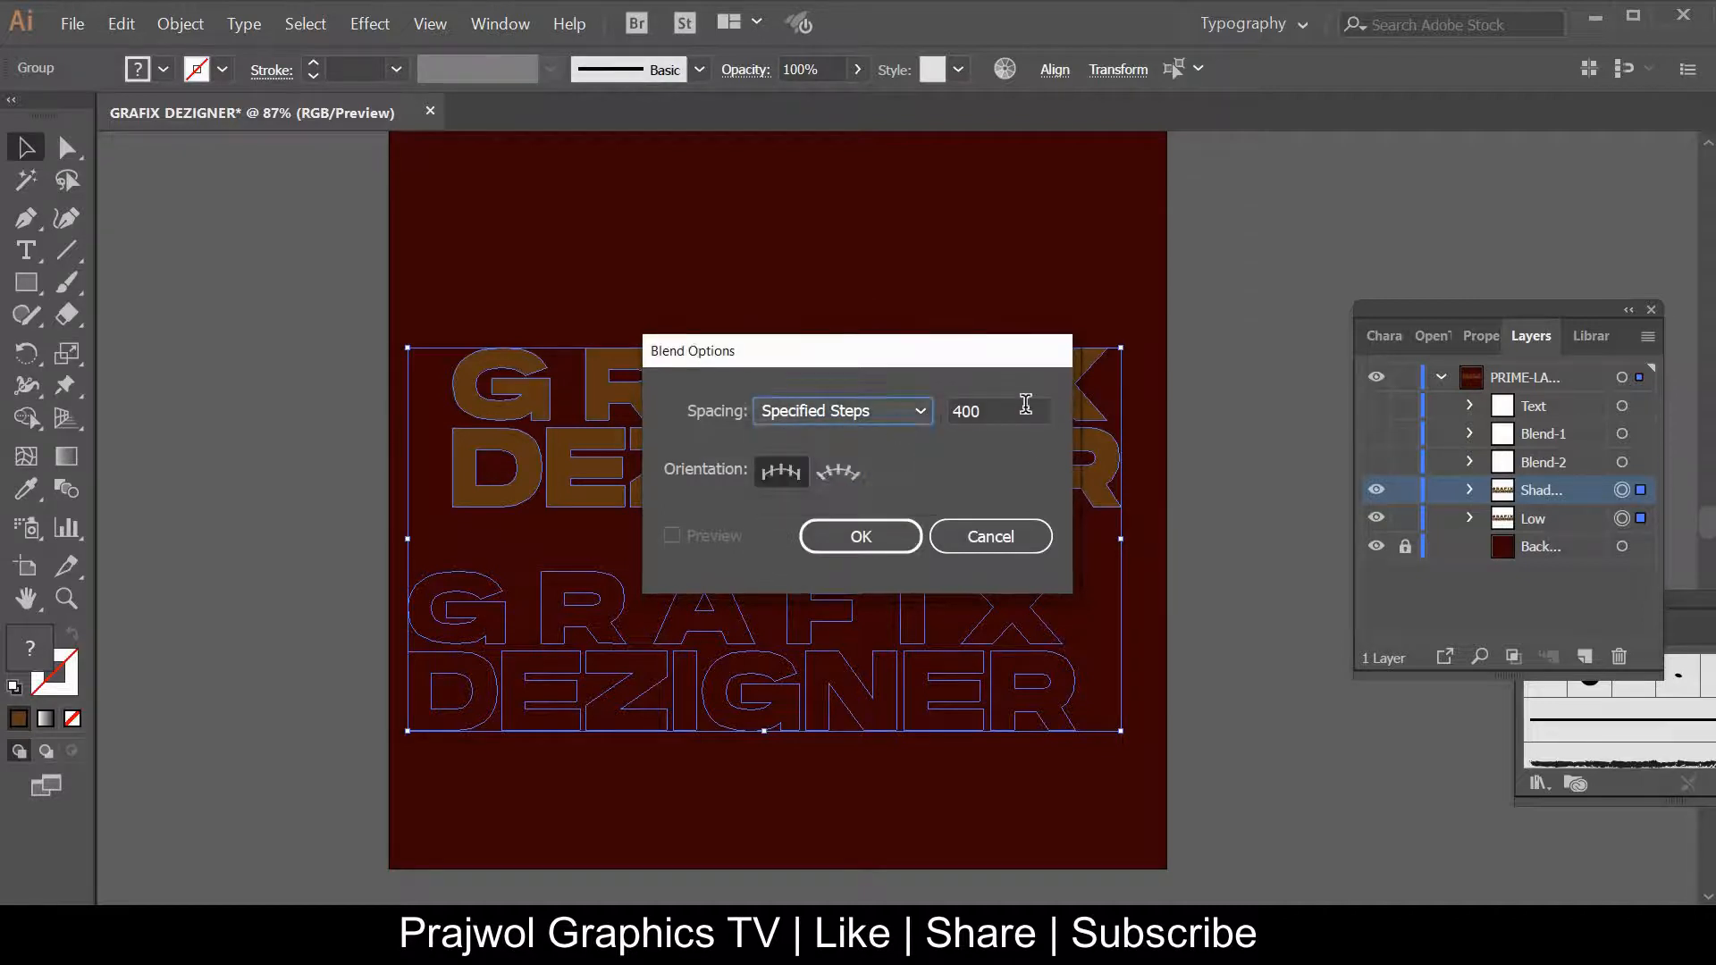
click(860, 536)
Blend the selected Shadow and Low lettering groups into one fading shadow
click(181, 24)
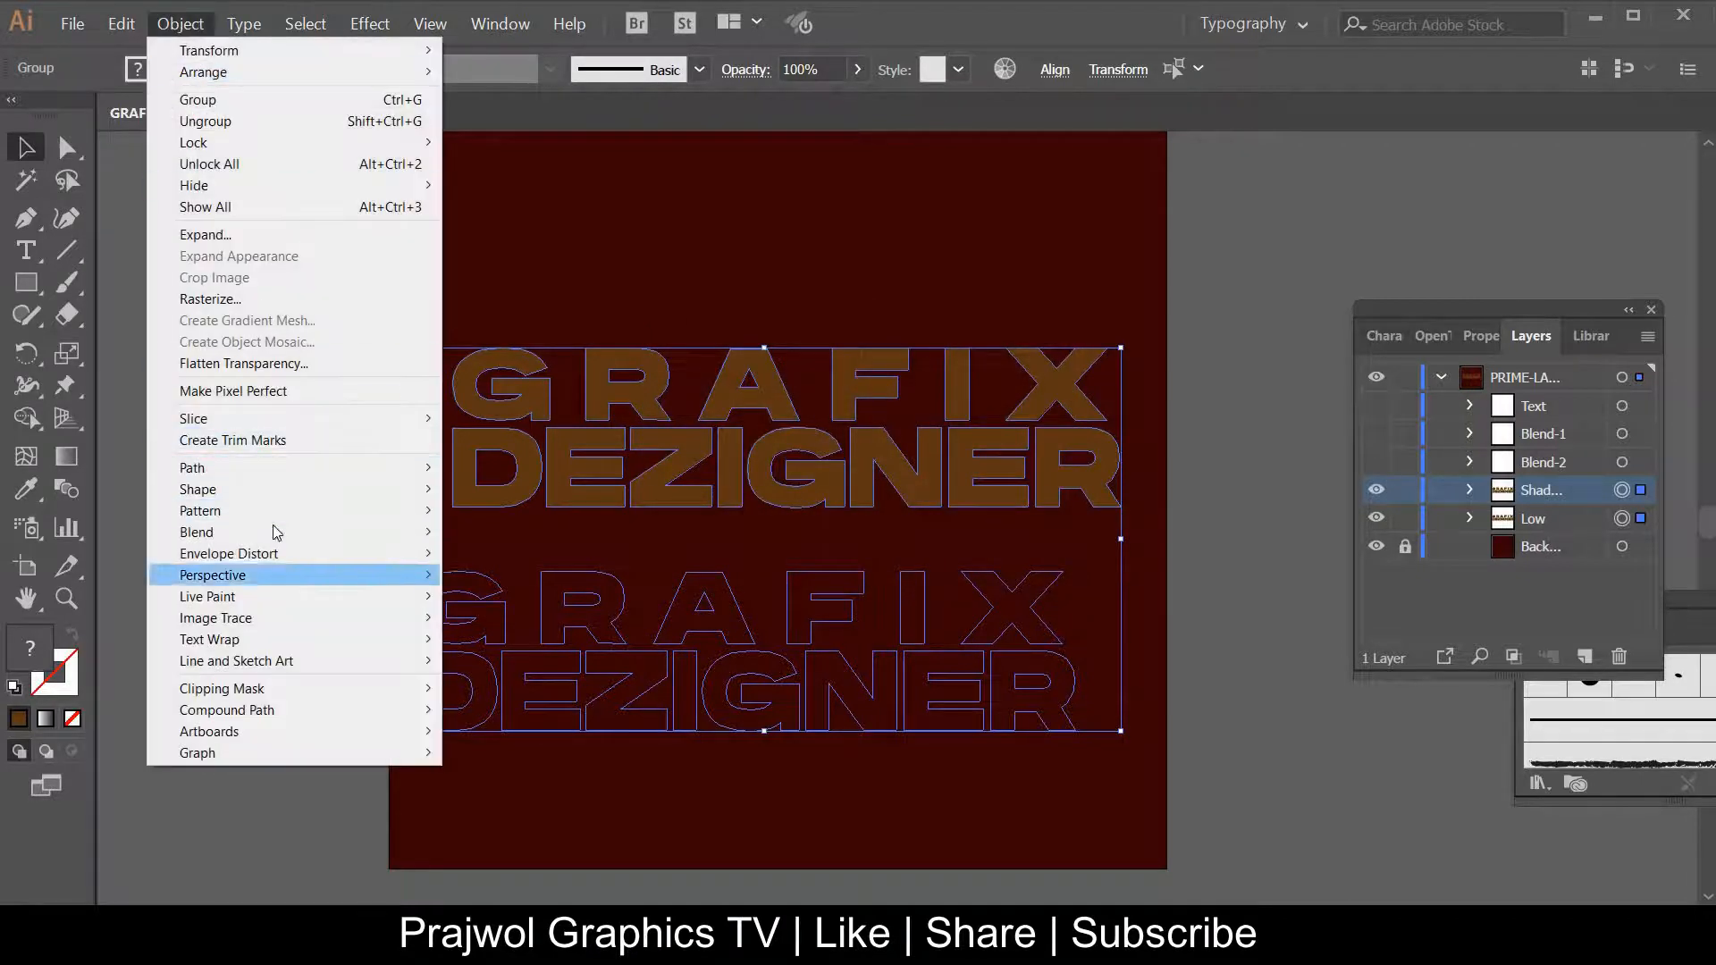
mouse_move(385, 533)
click(502, 531)
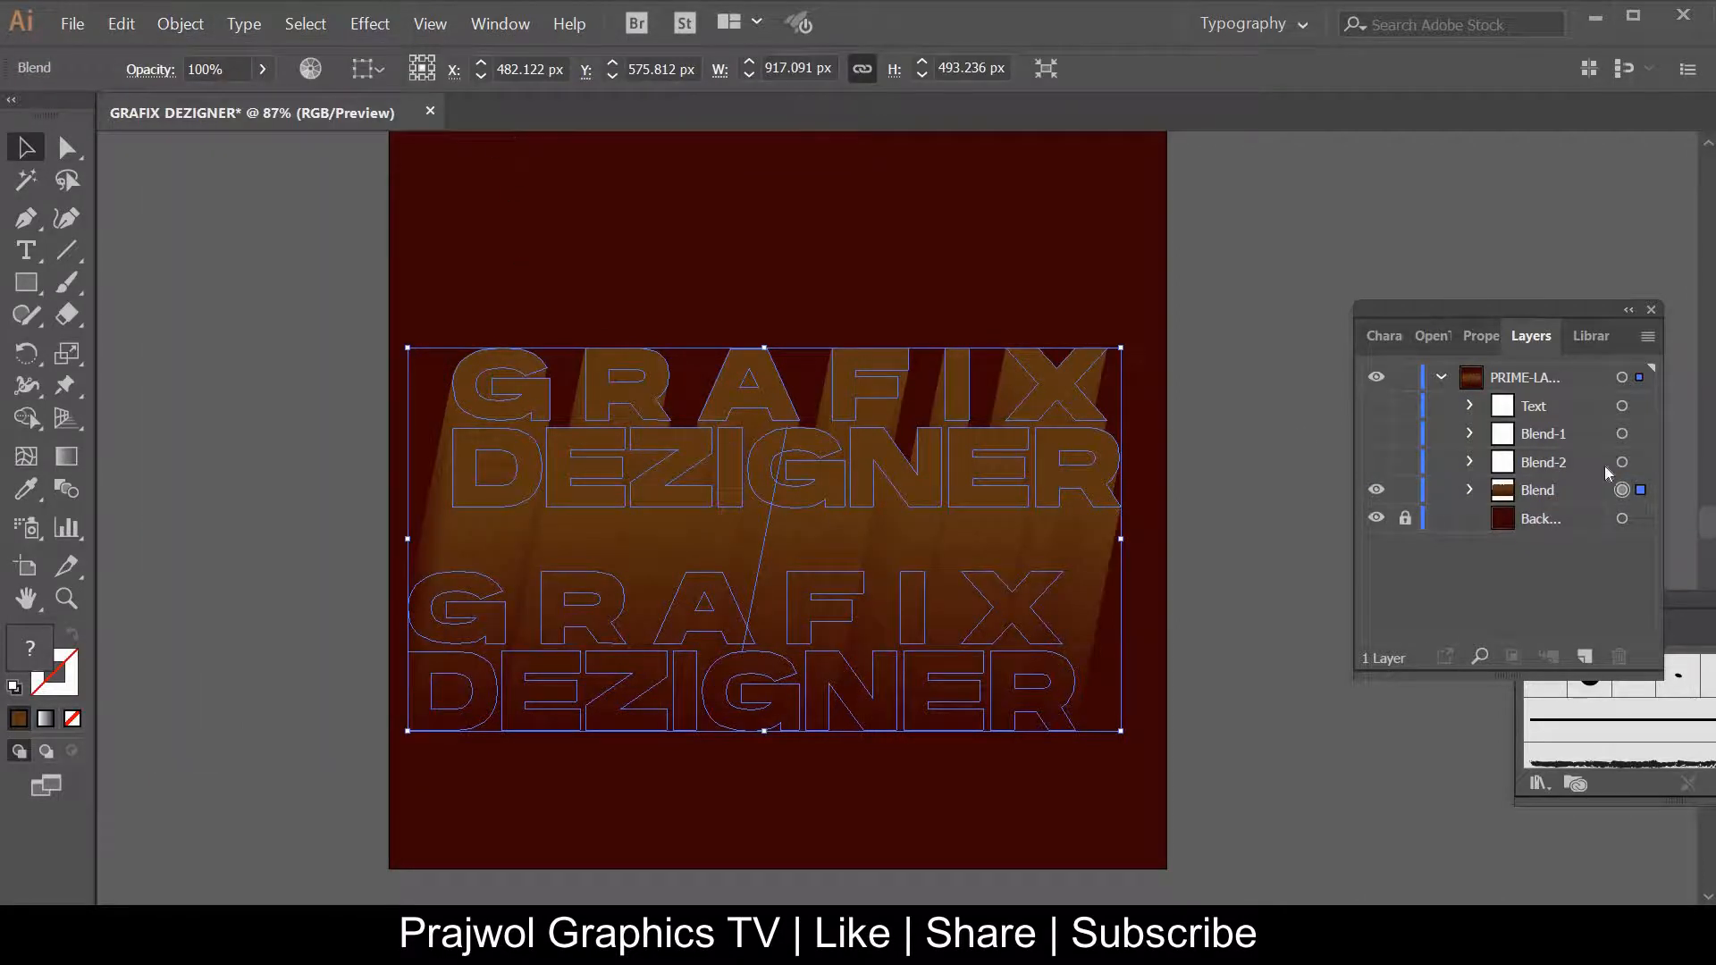
click(1641, 463)
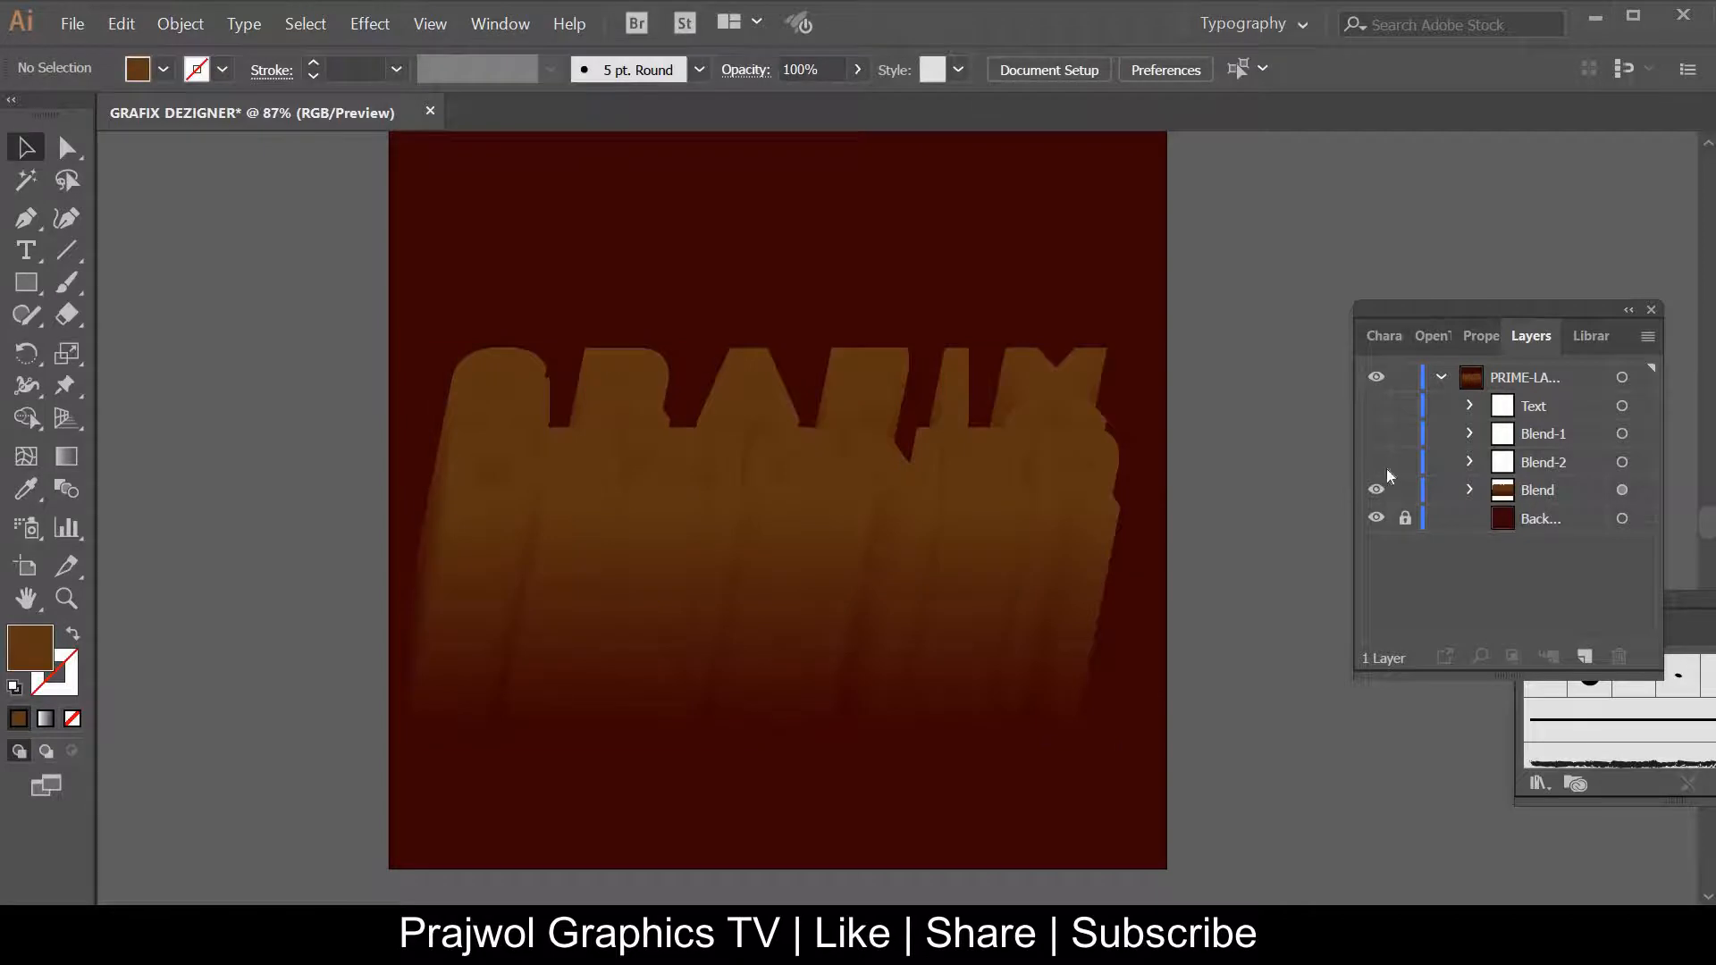
Show the hidden Blend-2 and Blend-1 lettering groups above the shadow blend
click(1540, 497)
click(1543, 474)
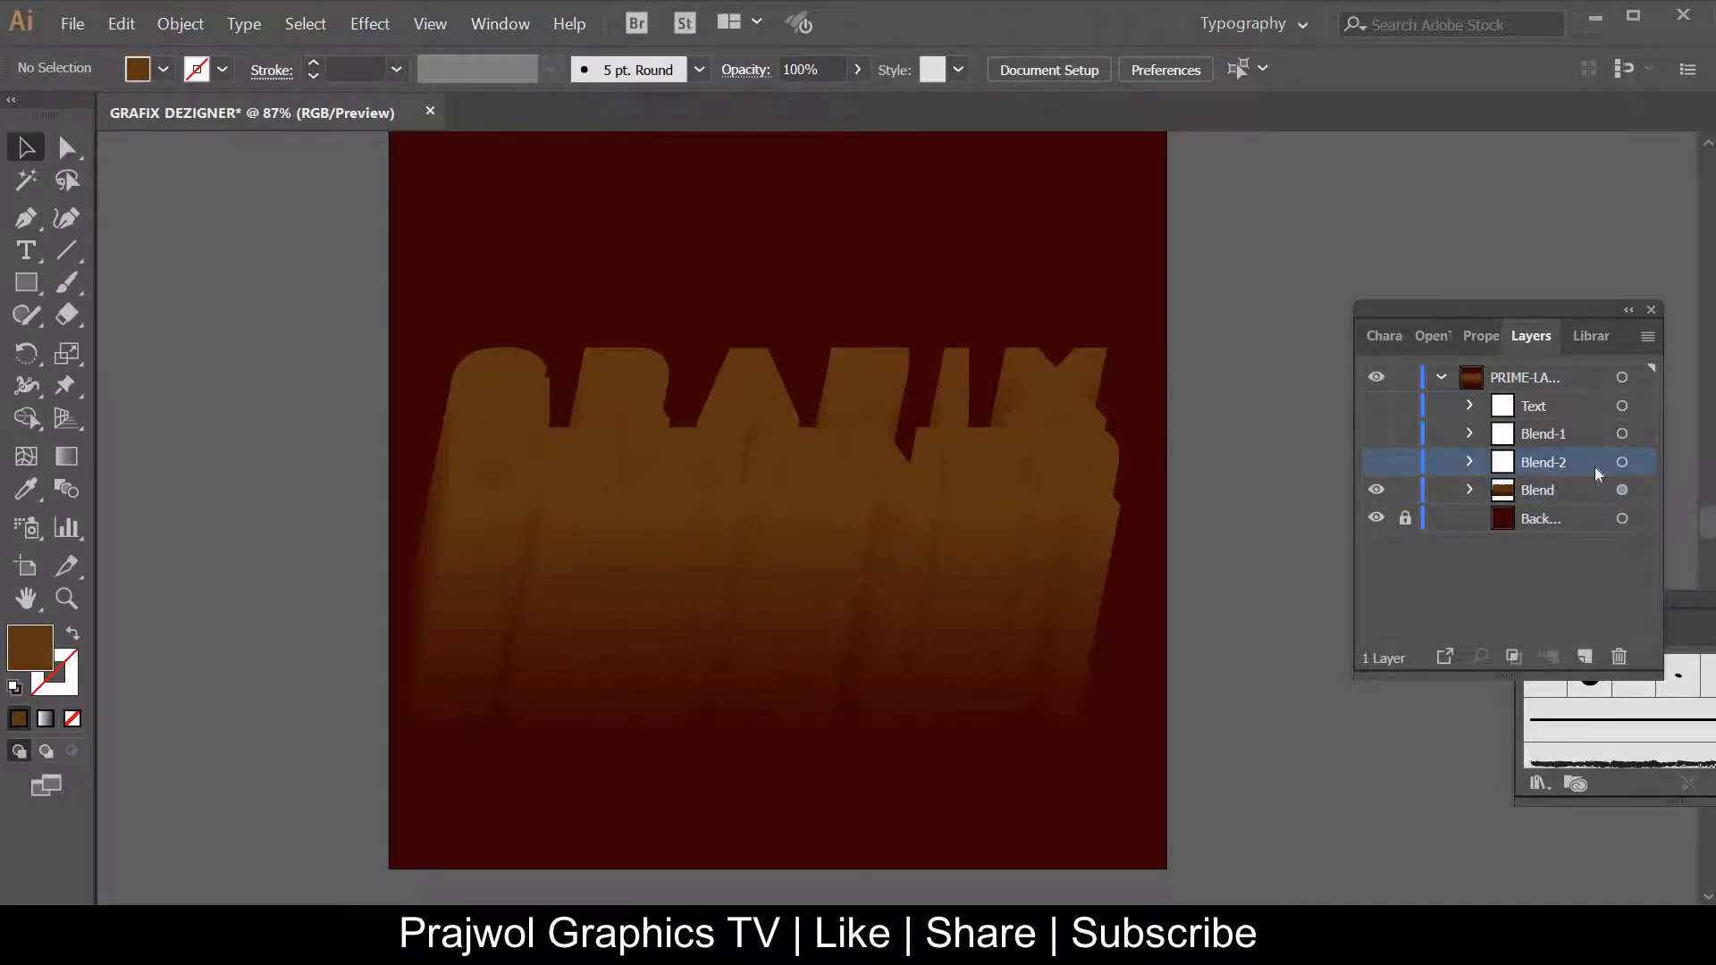
click(1642, 491)
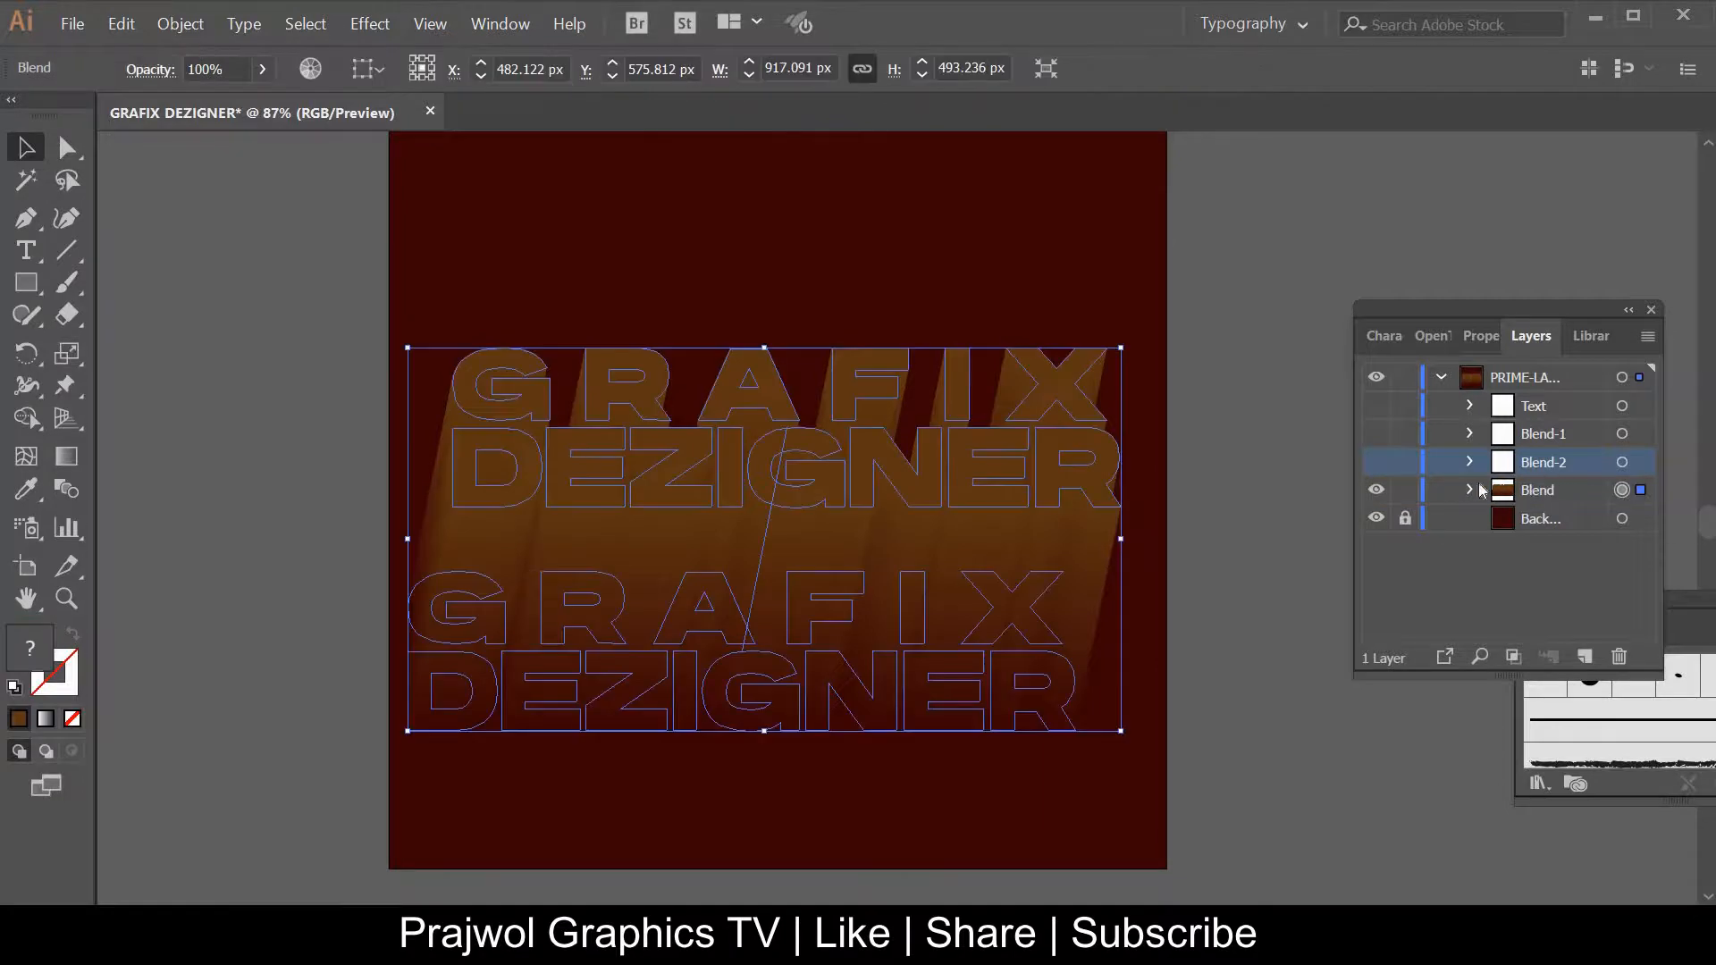
click(1376, 462)
click(1642, 462)
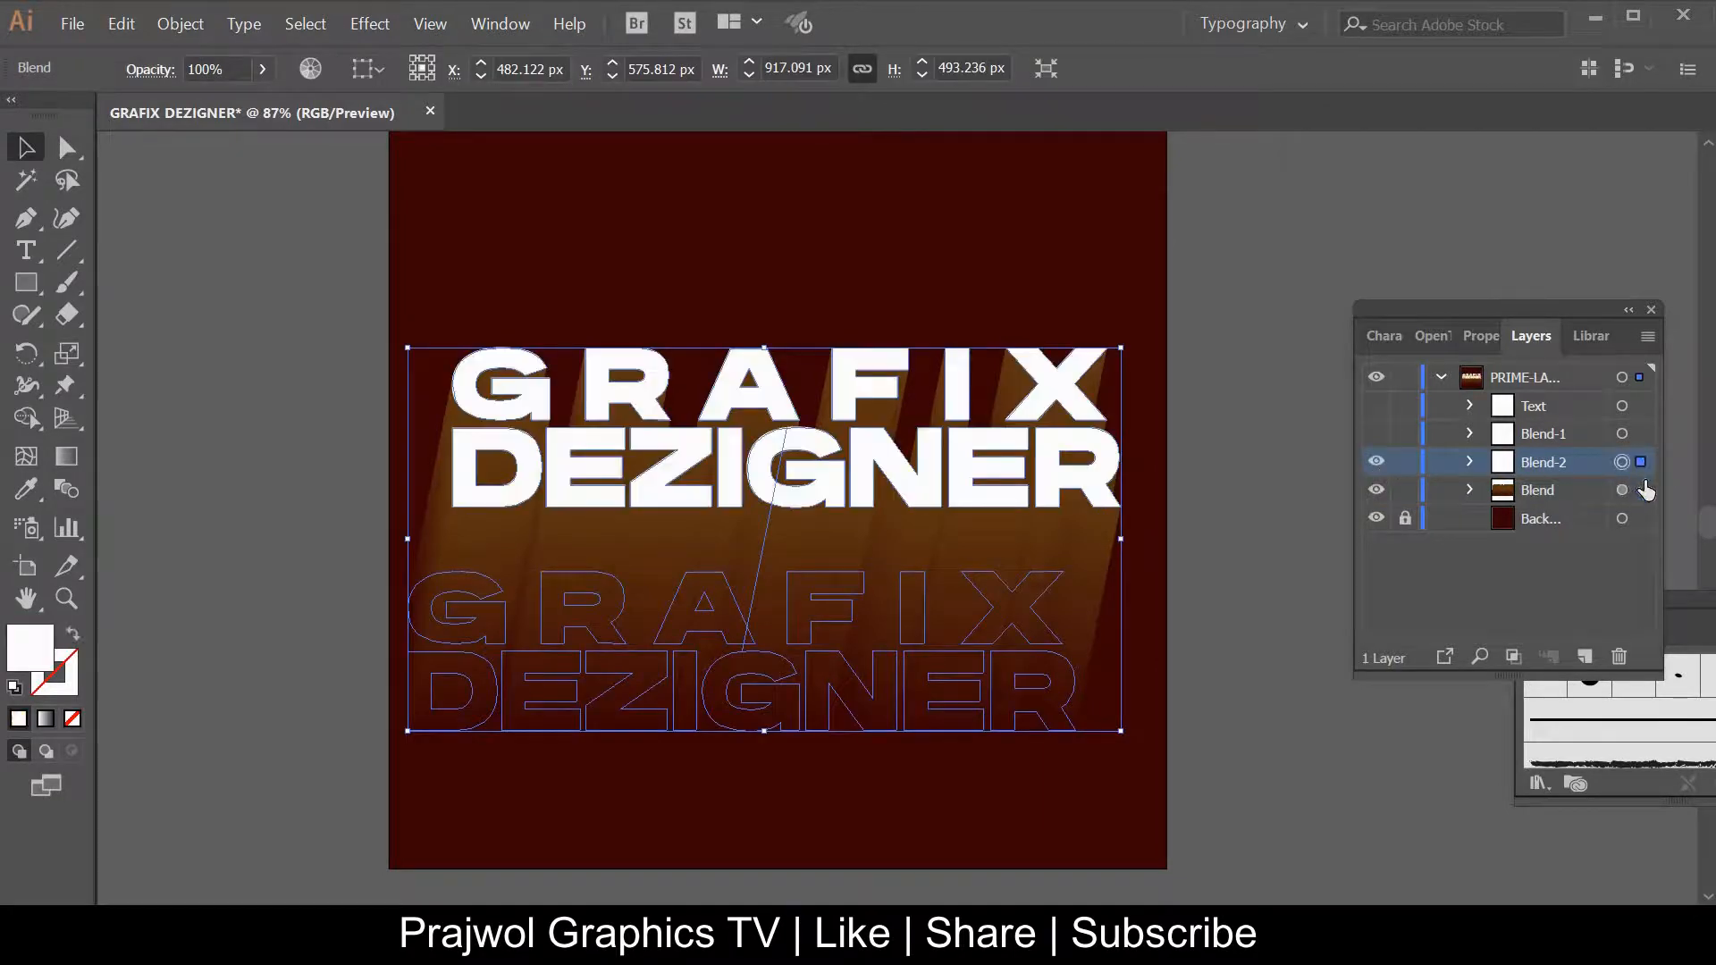
click(1565, 442)
click(1376, 435)
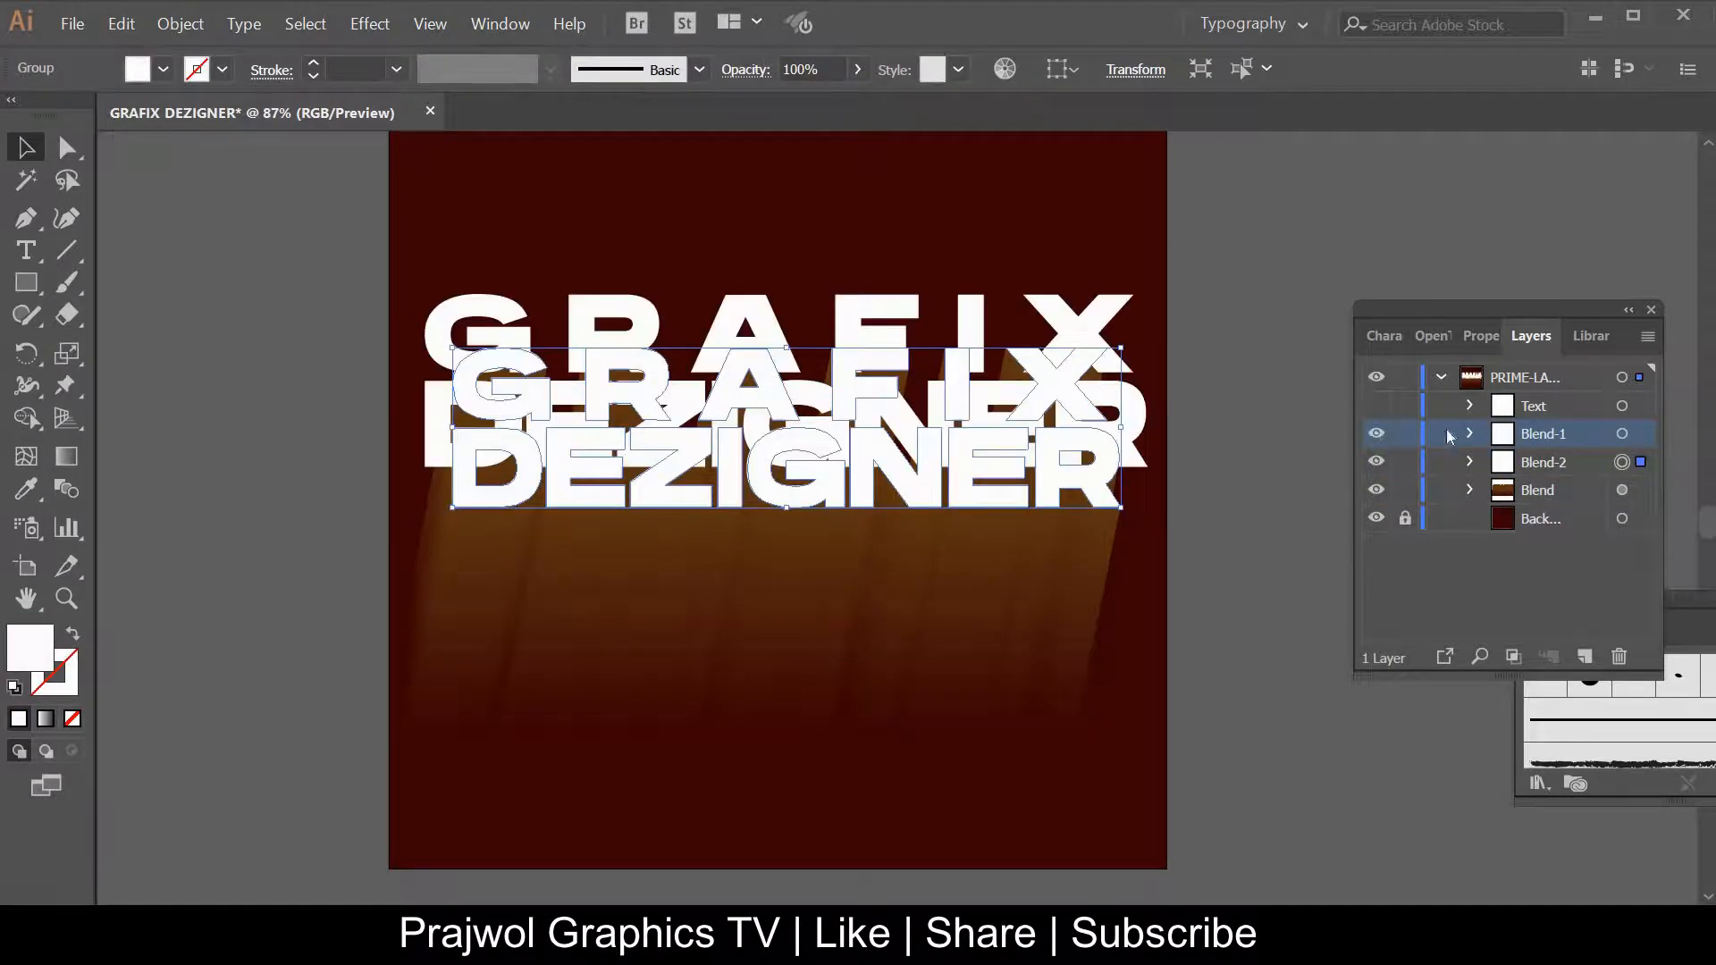
click(1622, 434)
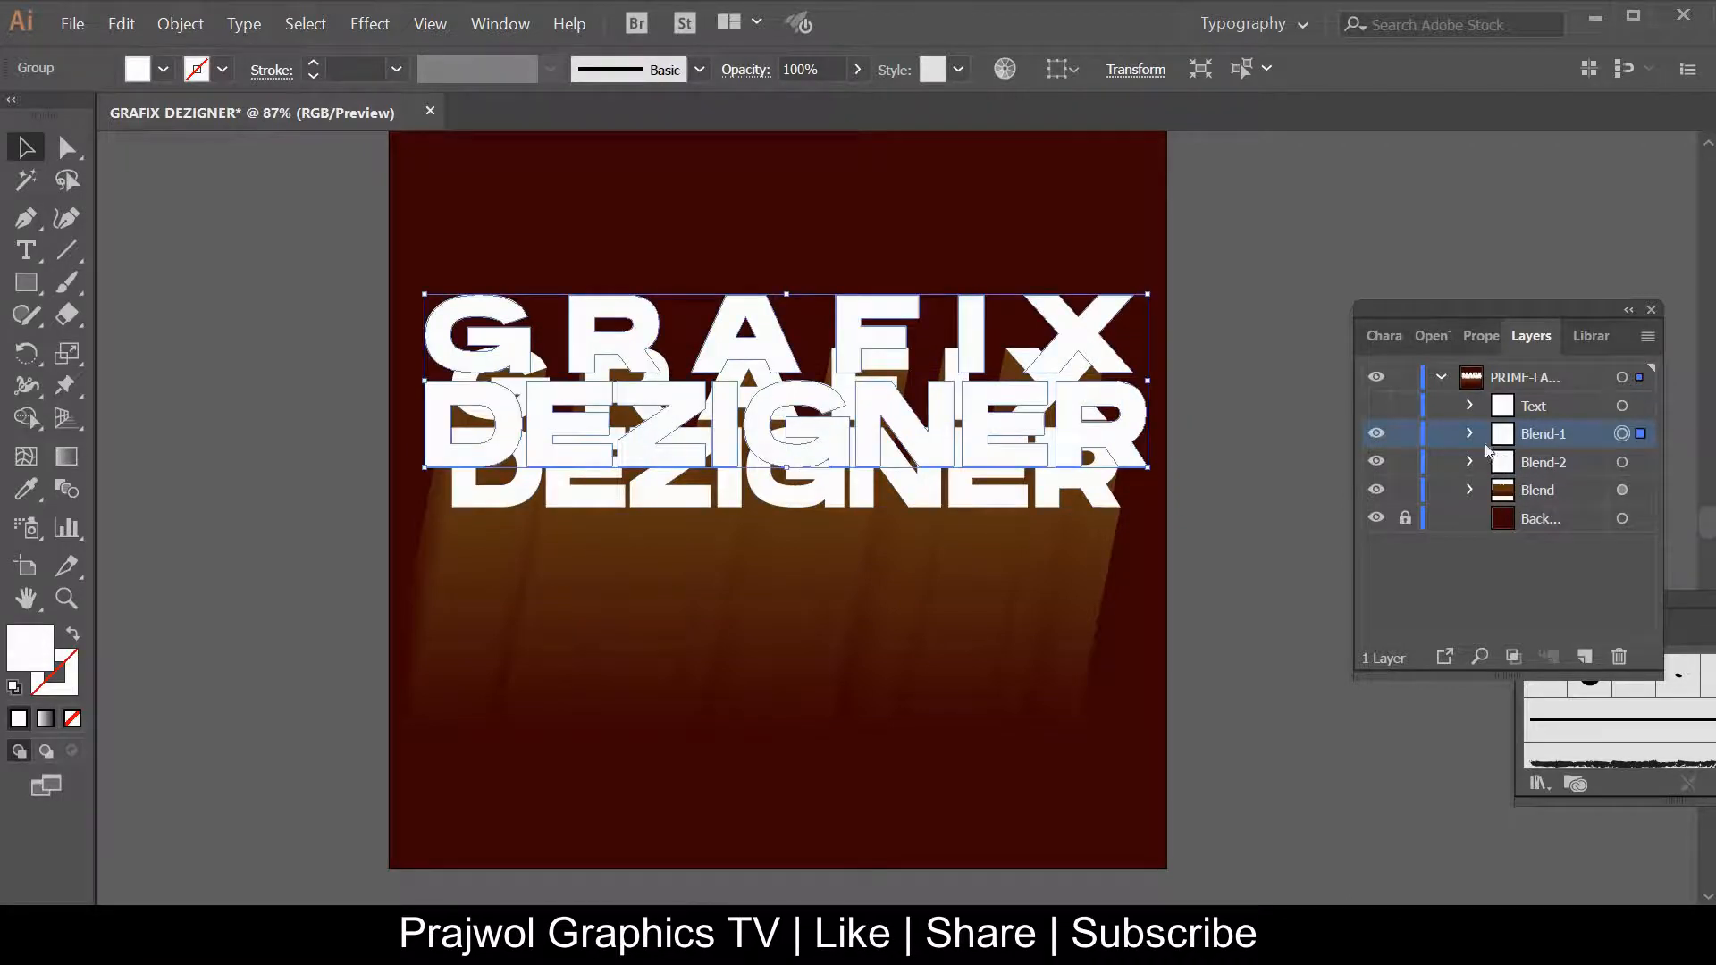
click(999, 327)
key(t)
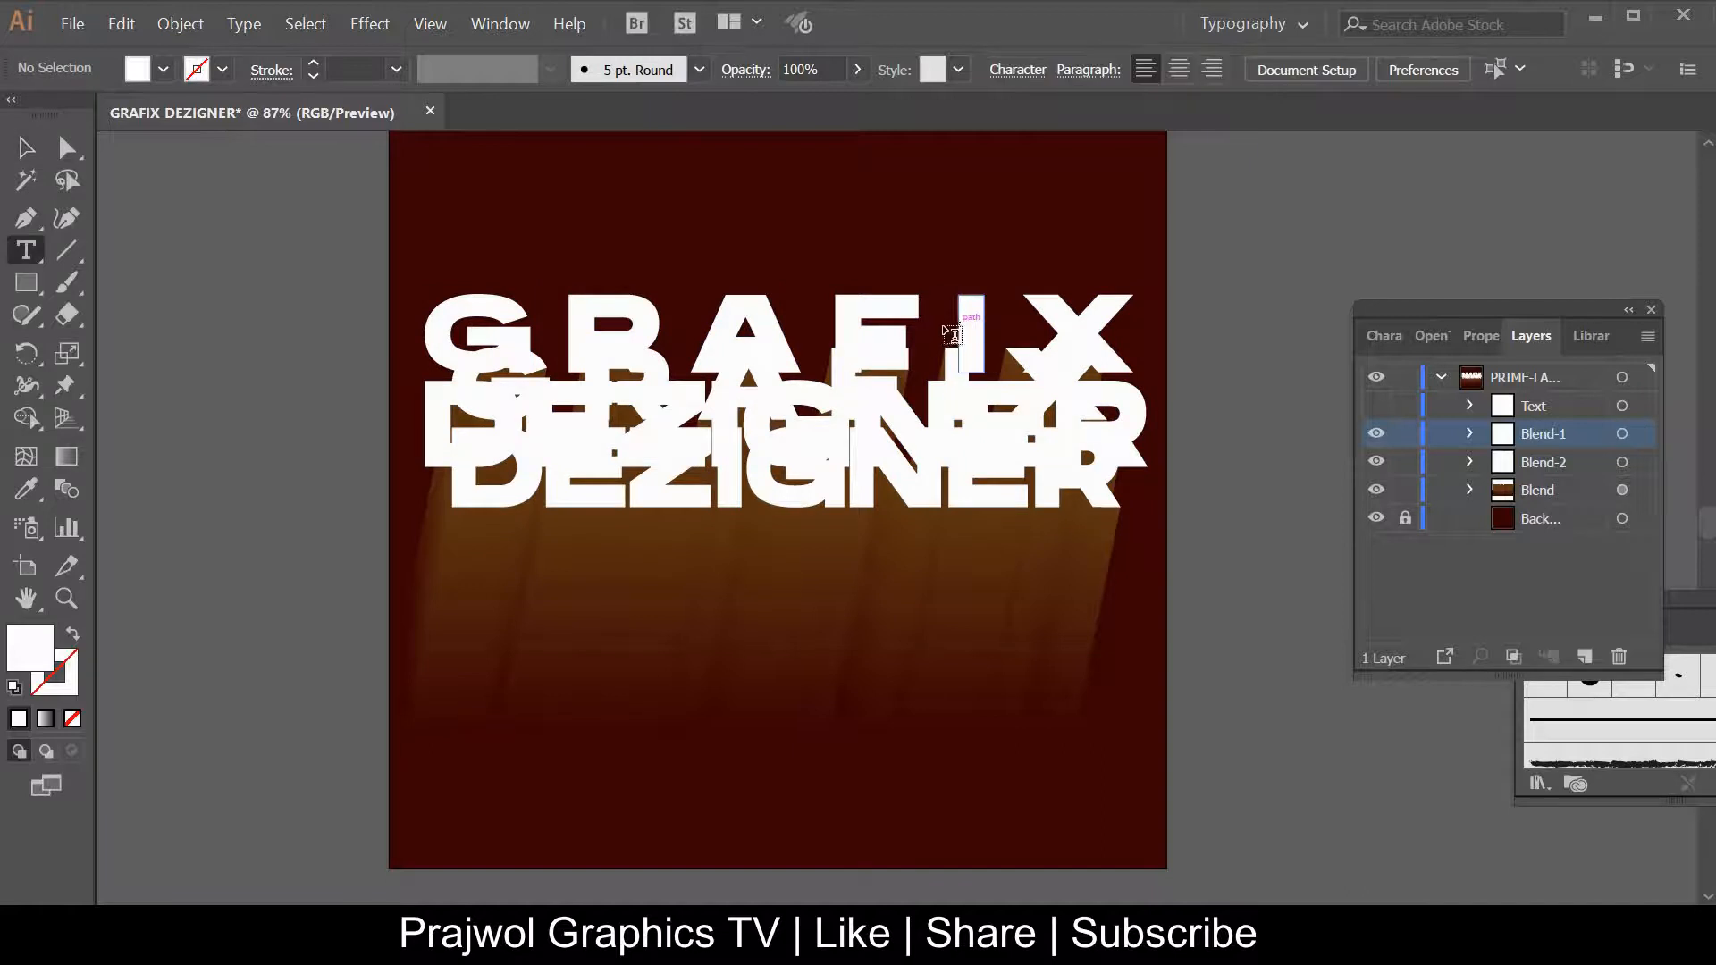
click(28, 150)
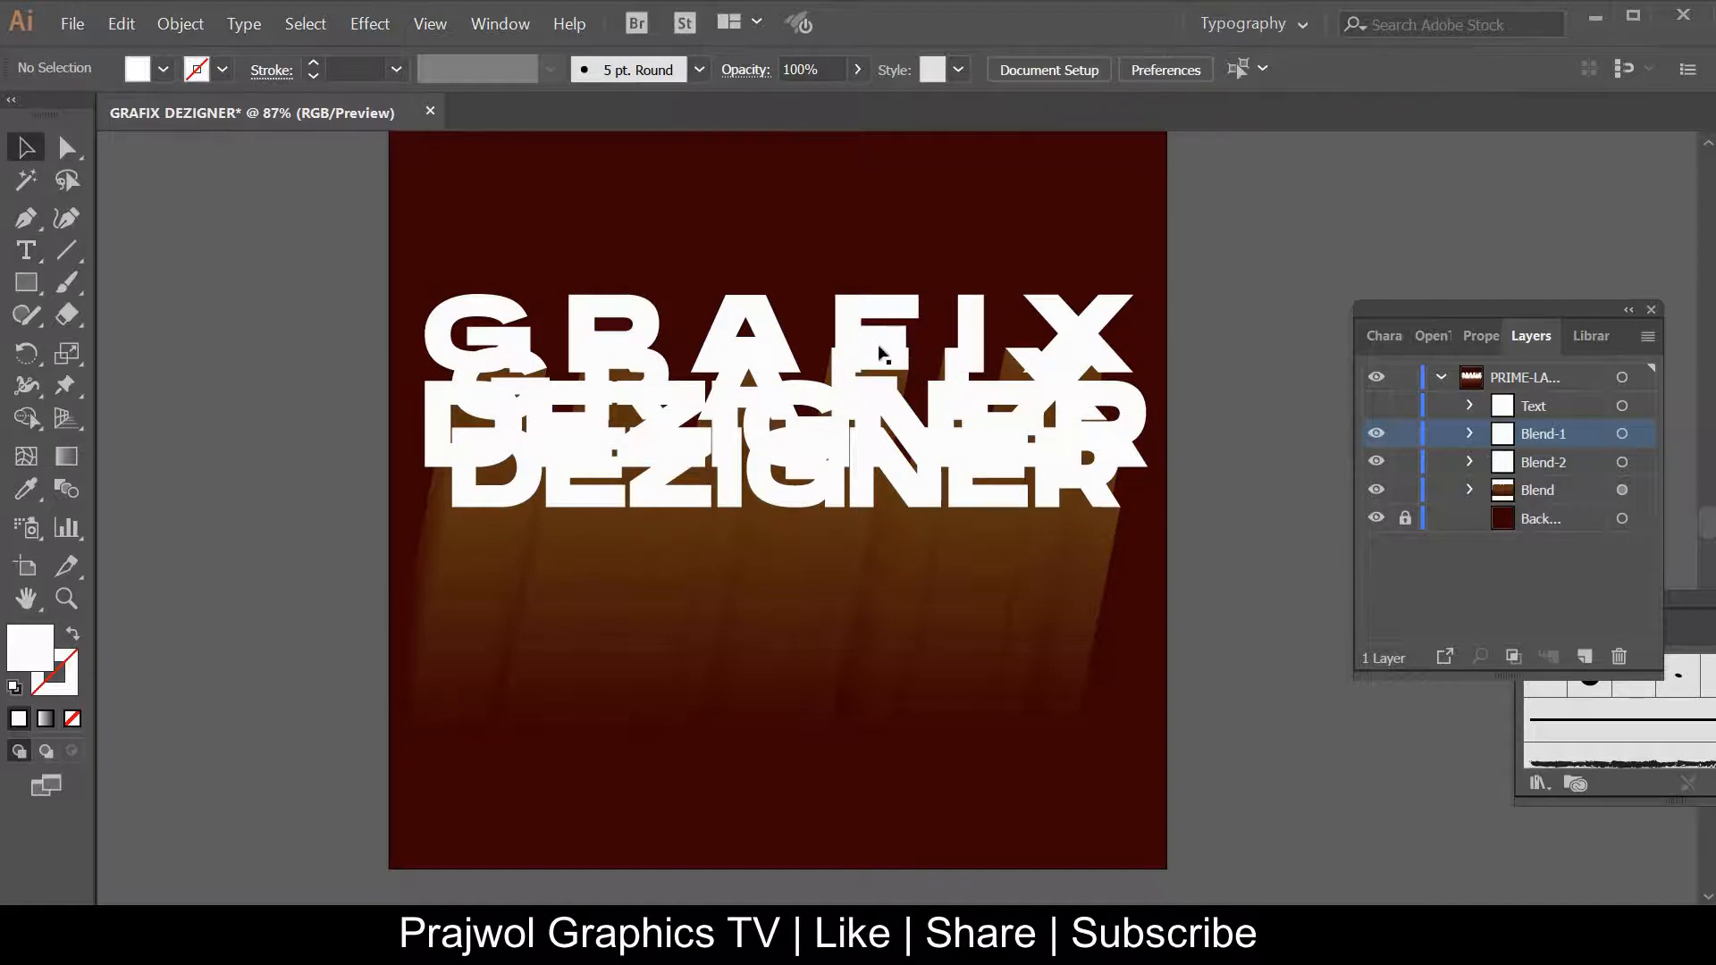
Fill the Blend-1 lettering group with an orange swatch
click(1621, 434)
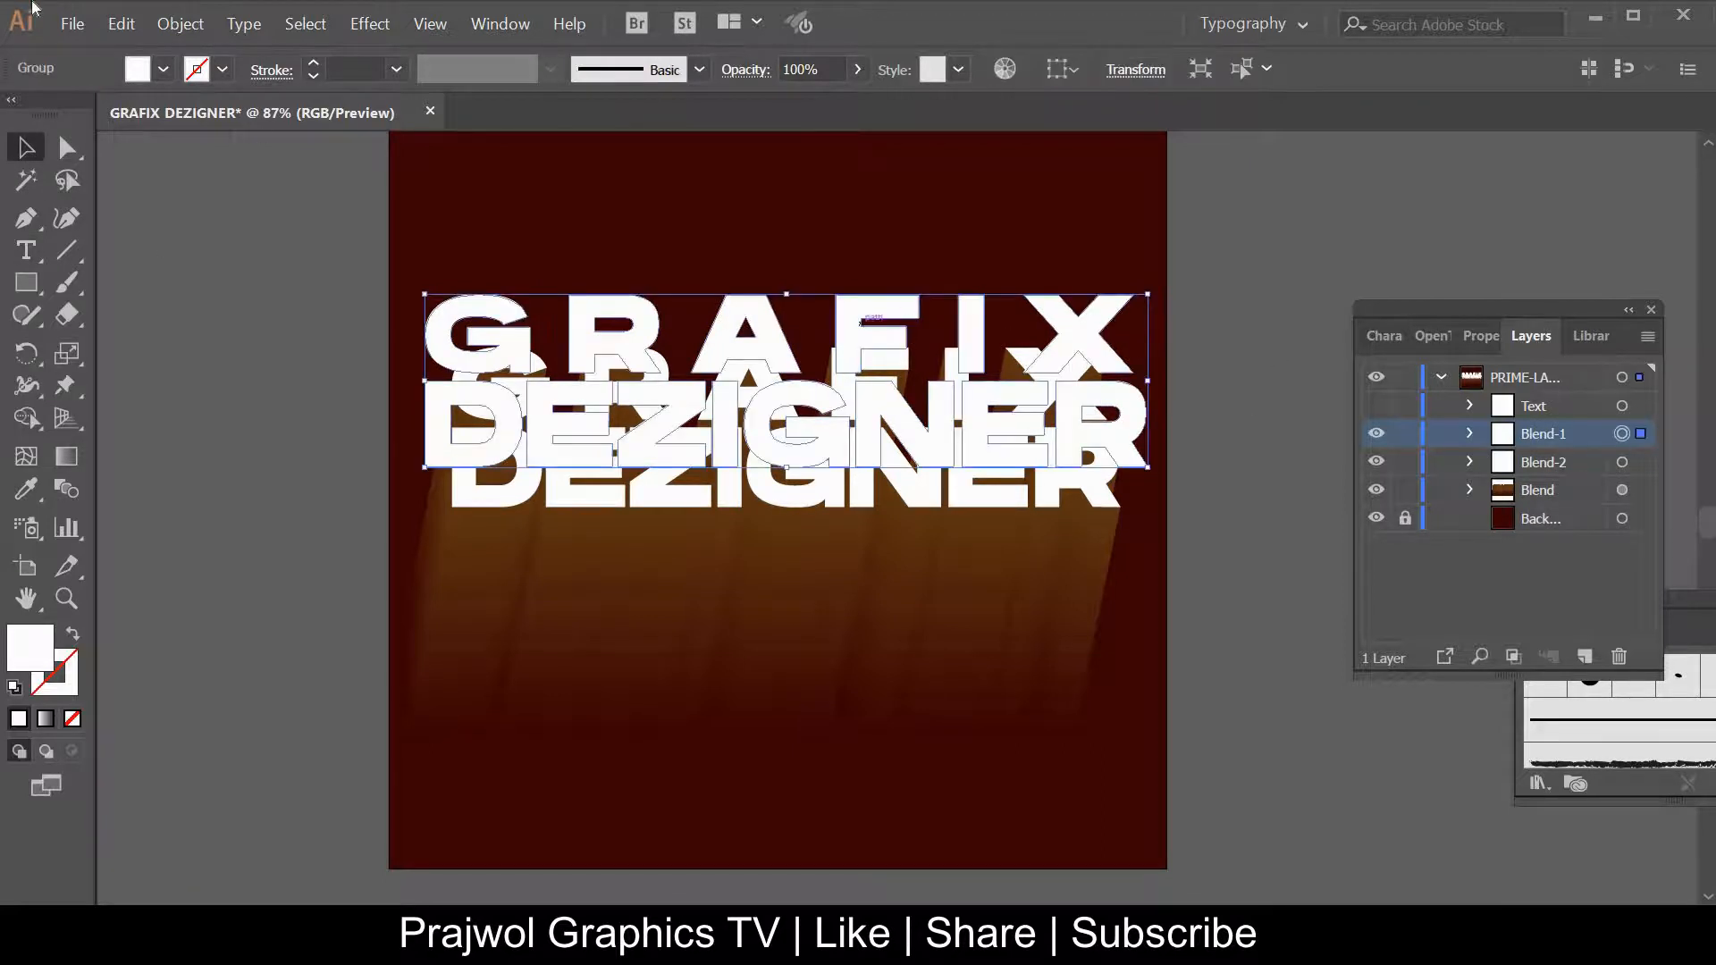
click(164, 67)
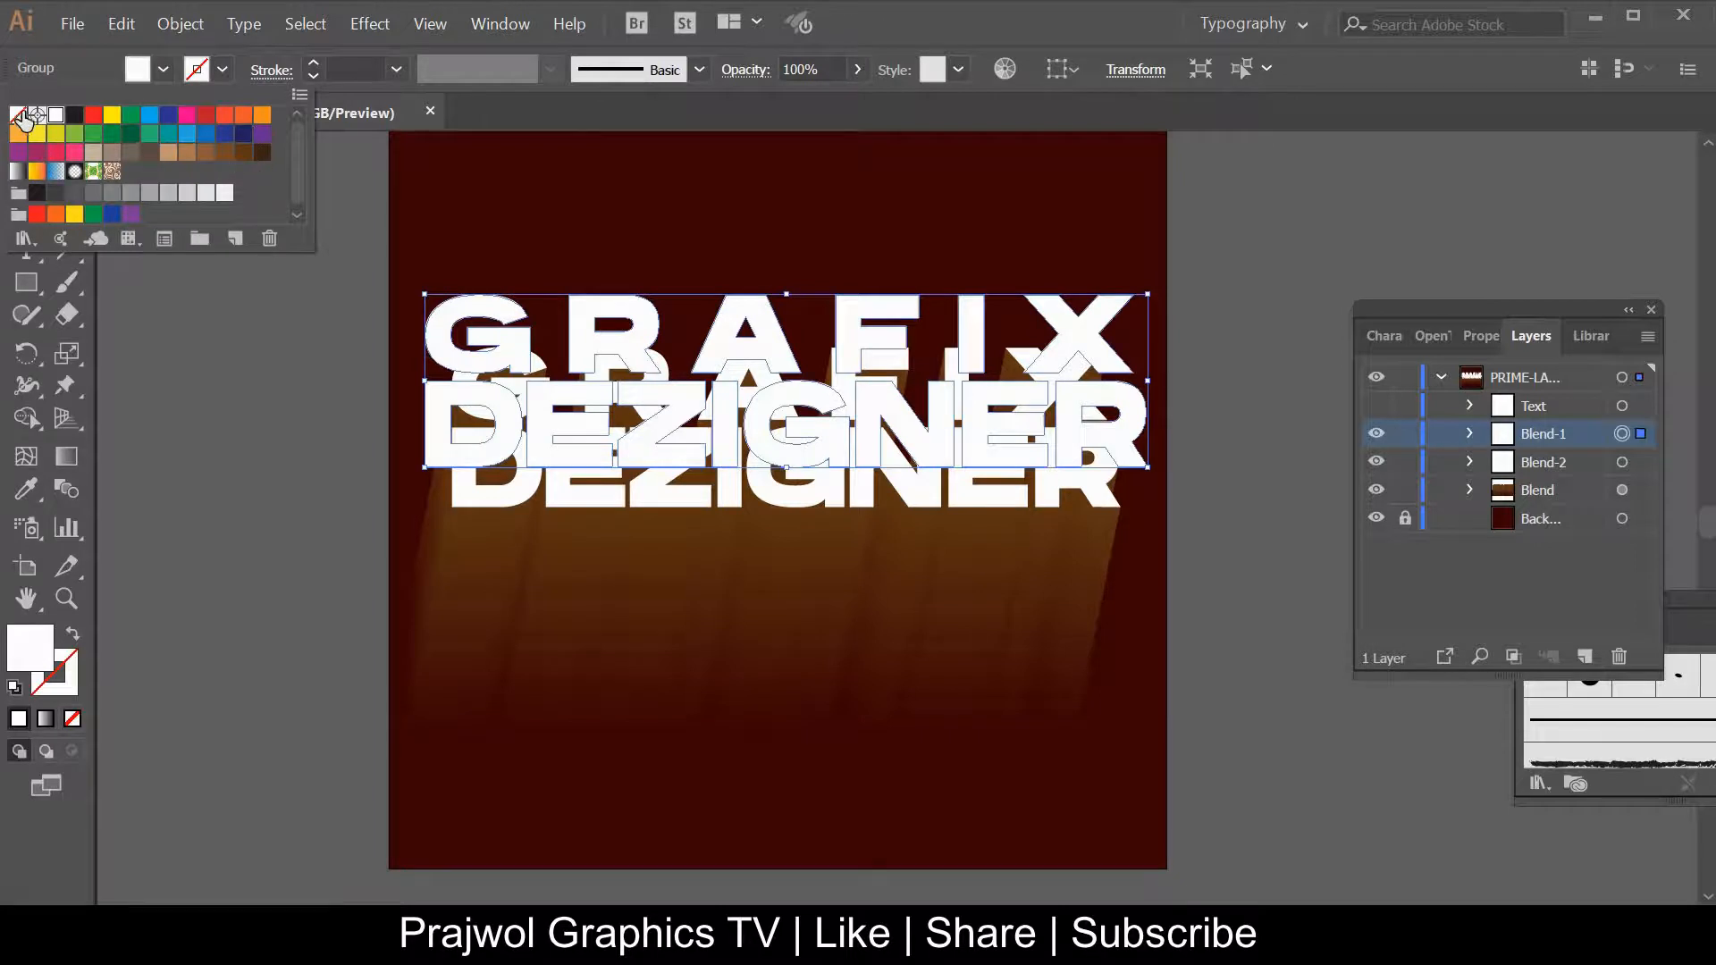
click(261, 121)
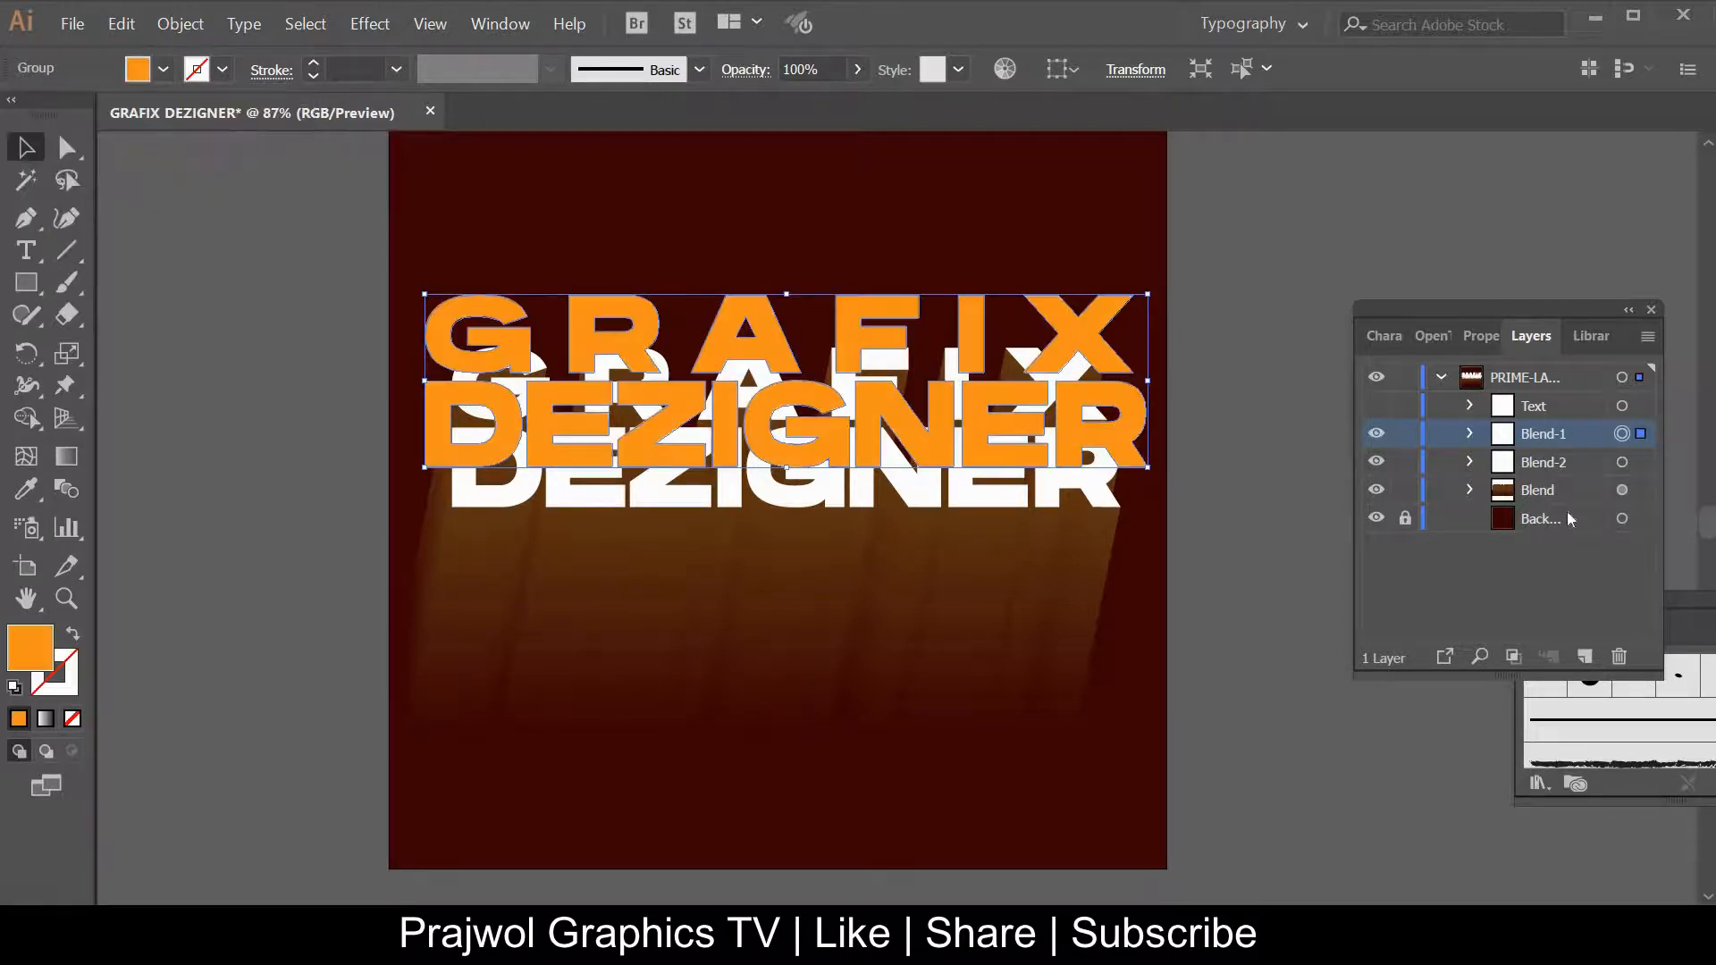
Fill the Blend-2 lettering group with a red-orange swatch
click(1622, 462)
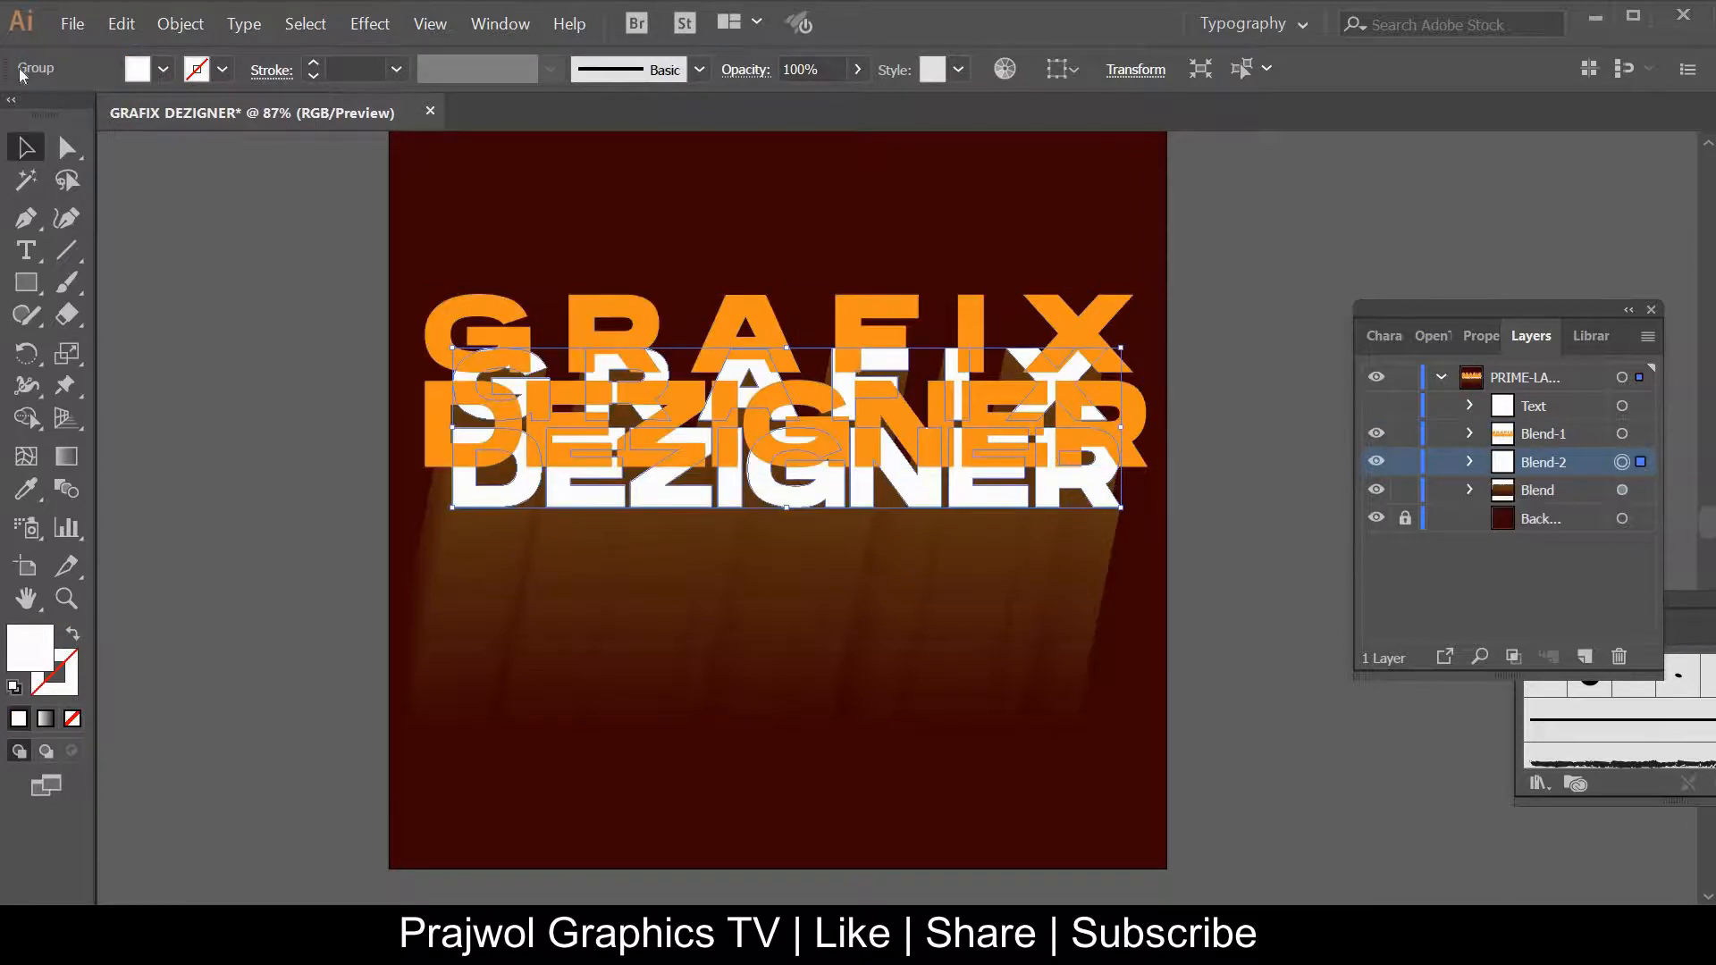
click(163, 70)
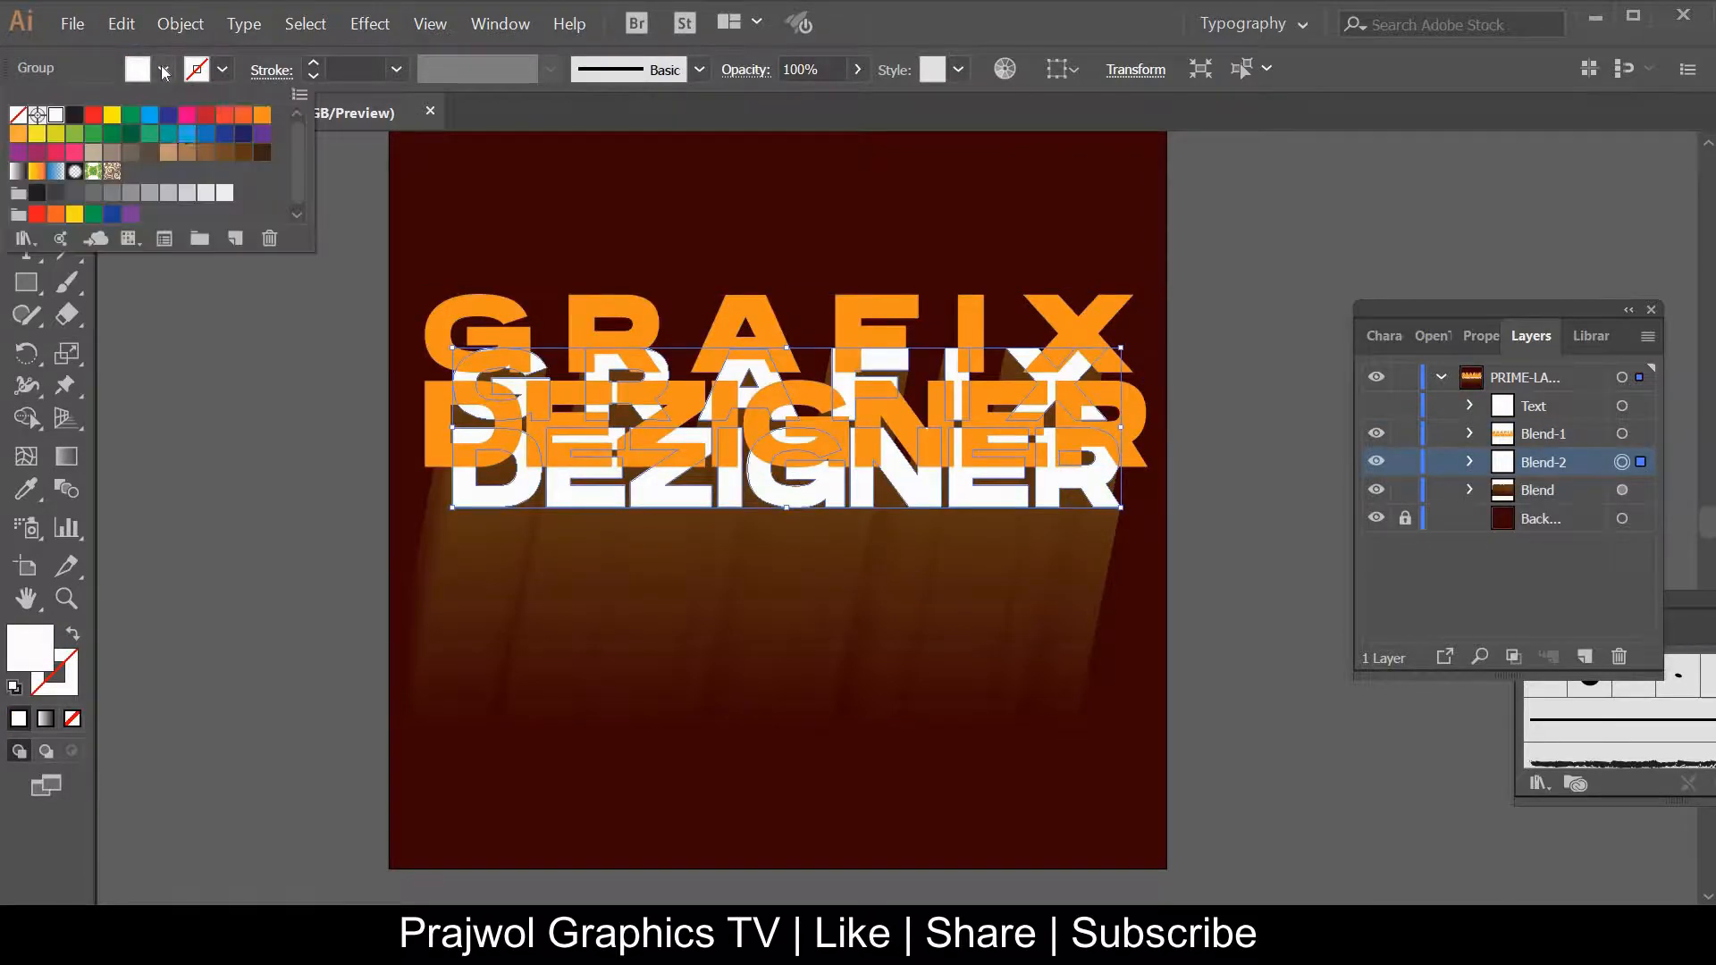
click(223, 116)
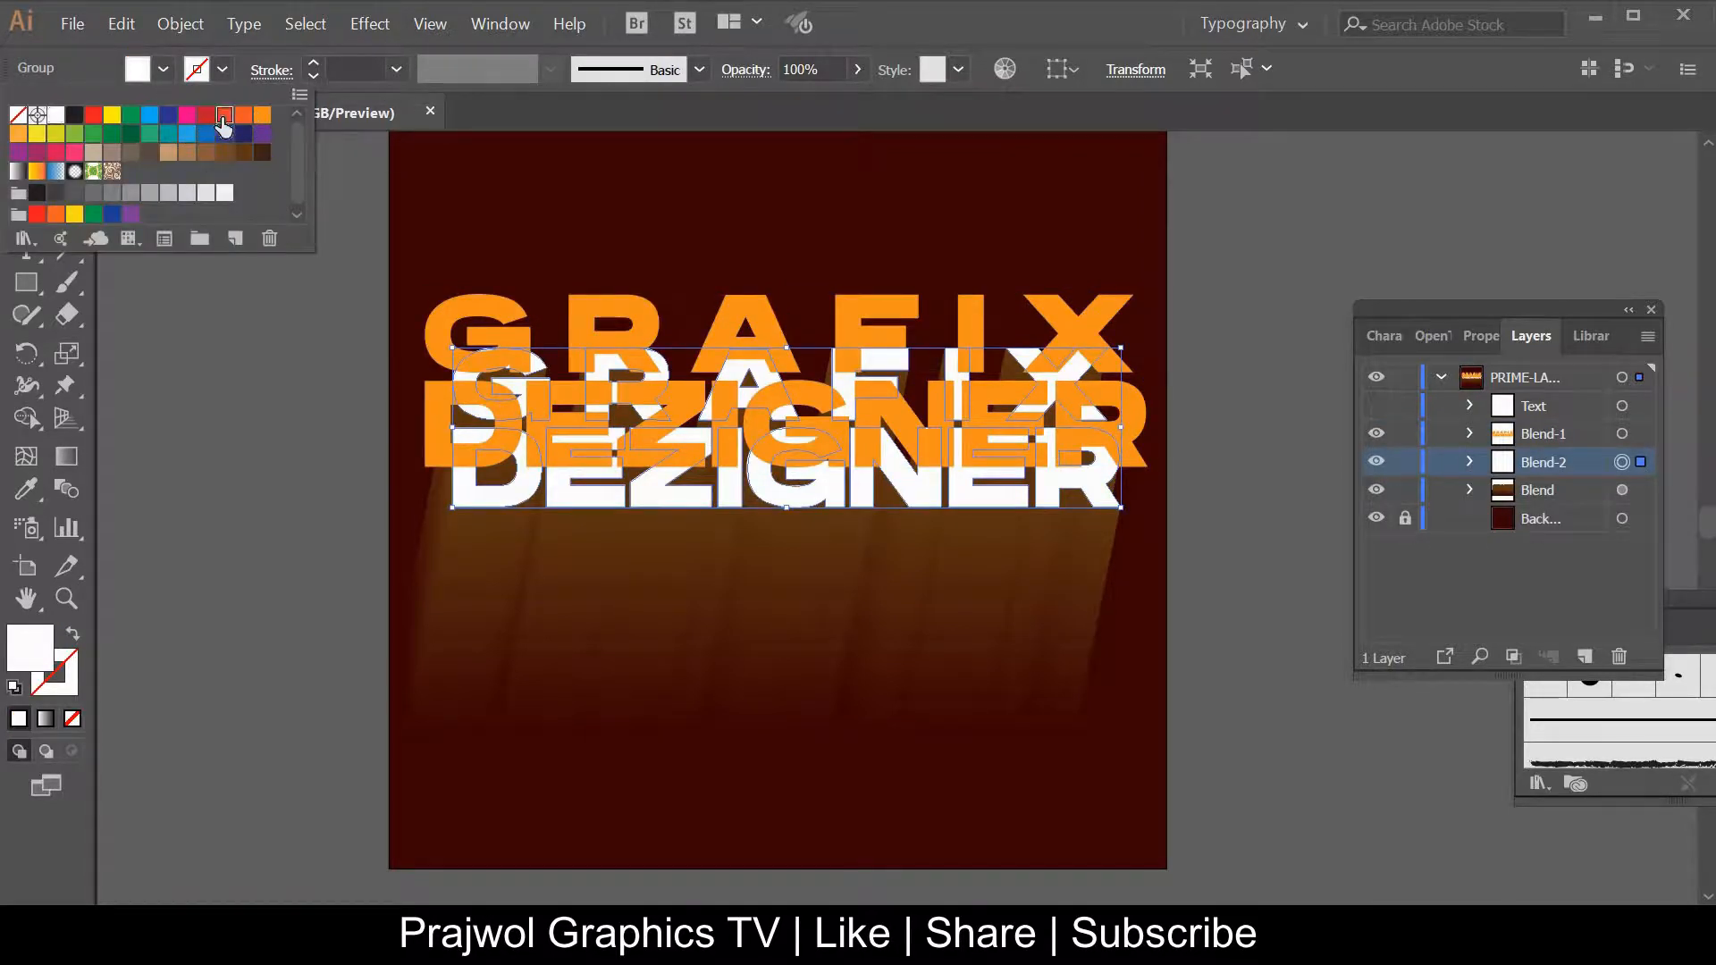
click(247, 367)
Blend the orange Blend-1 and red-orange Blend-2 lettering groups into one extrusion
shift+click(1642, 434)
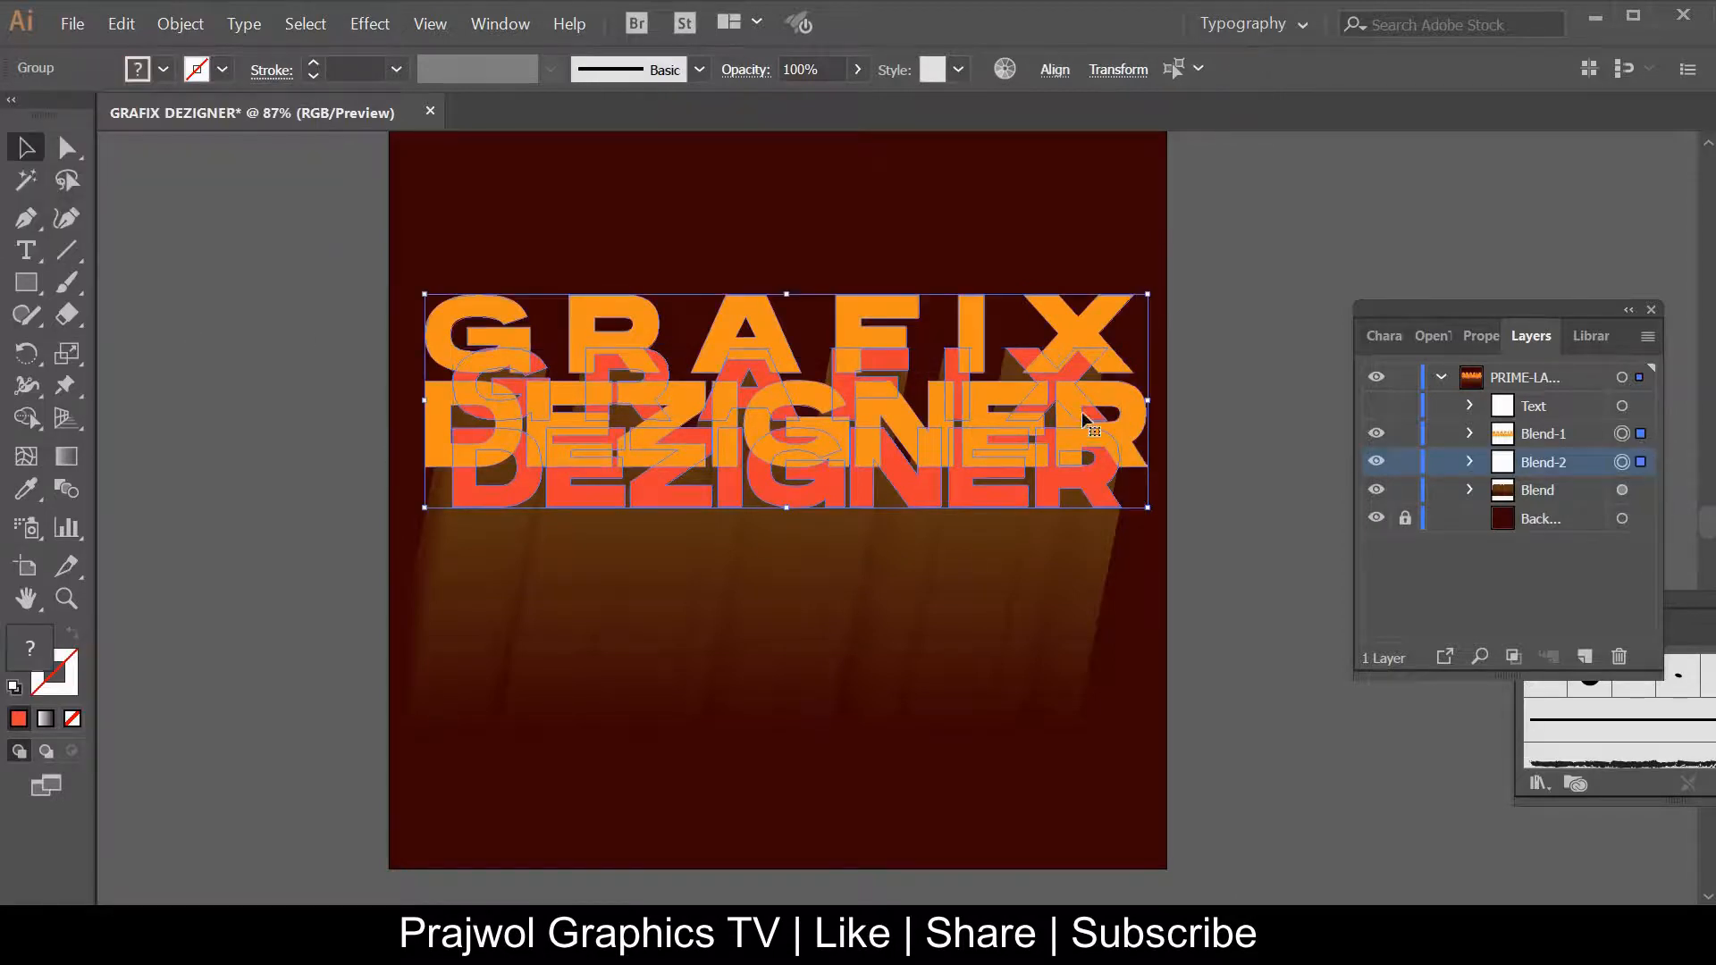
click(180, 24)
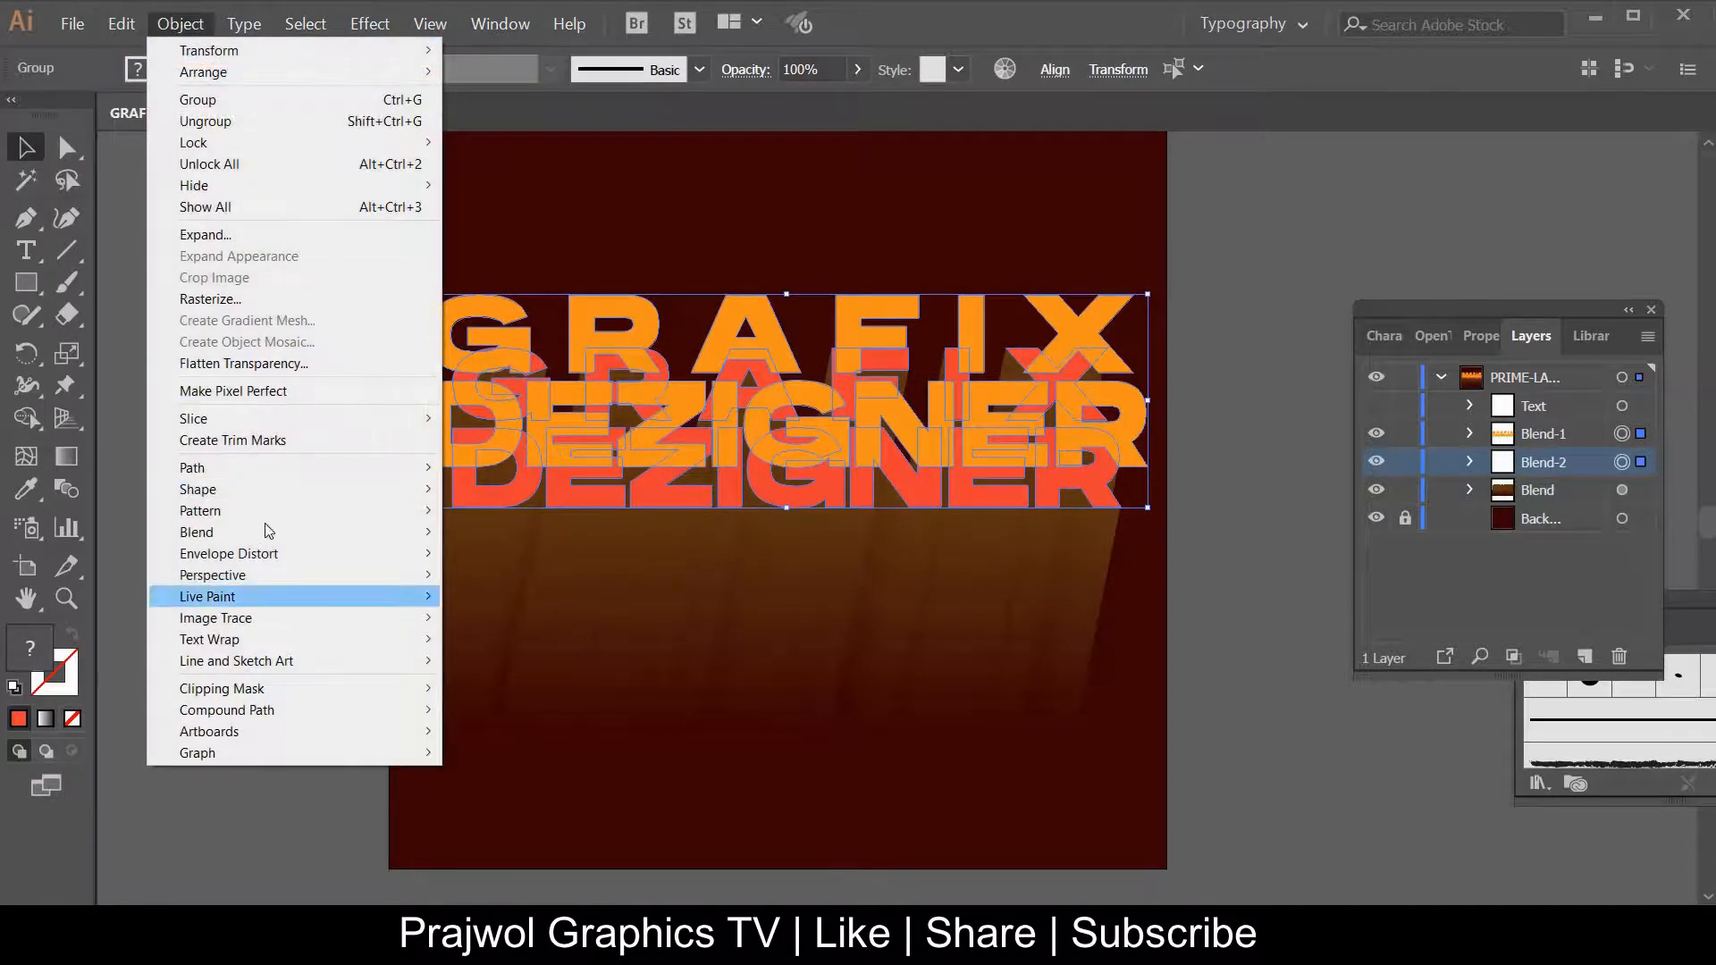
mouse_move(287, 532)
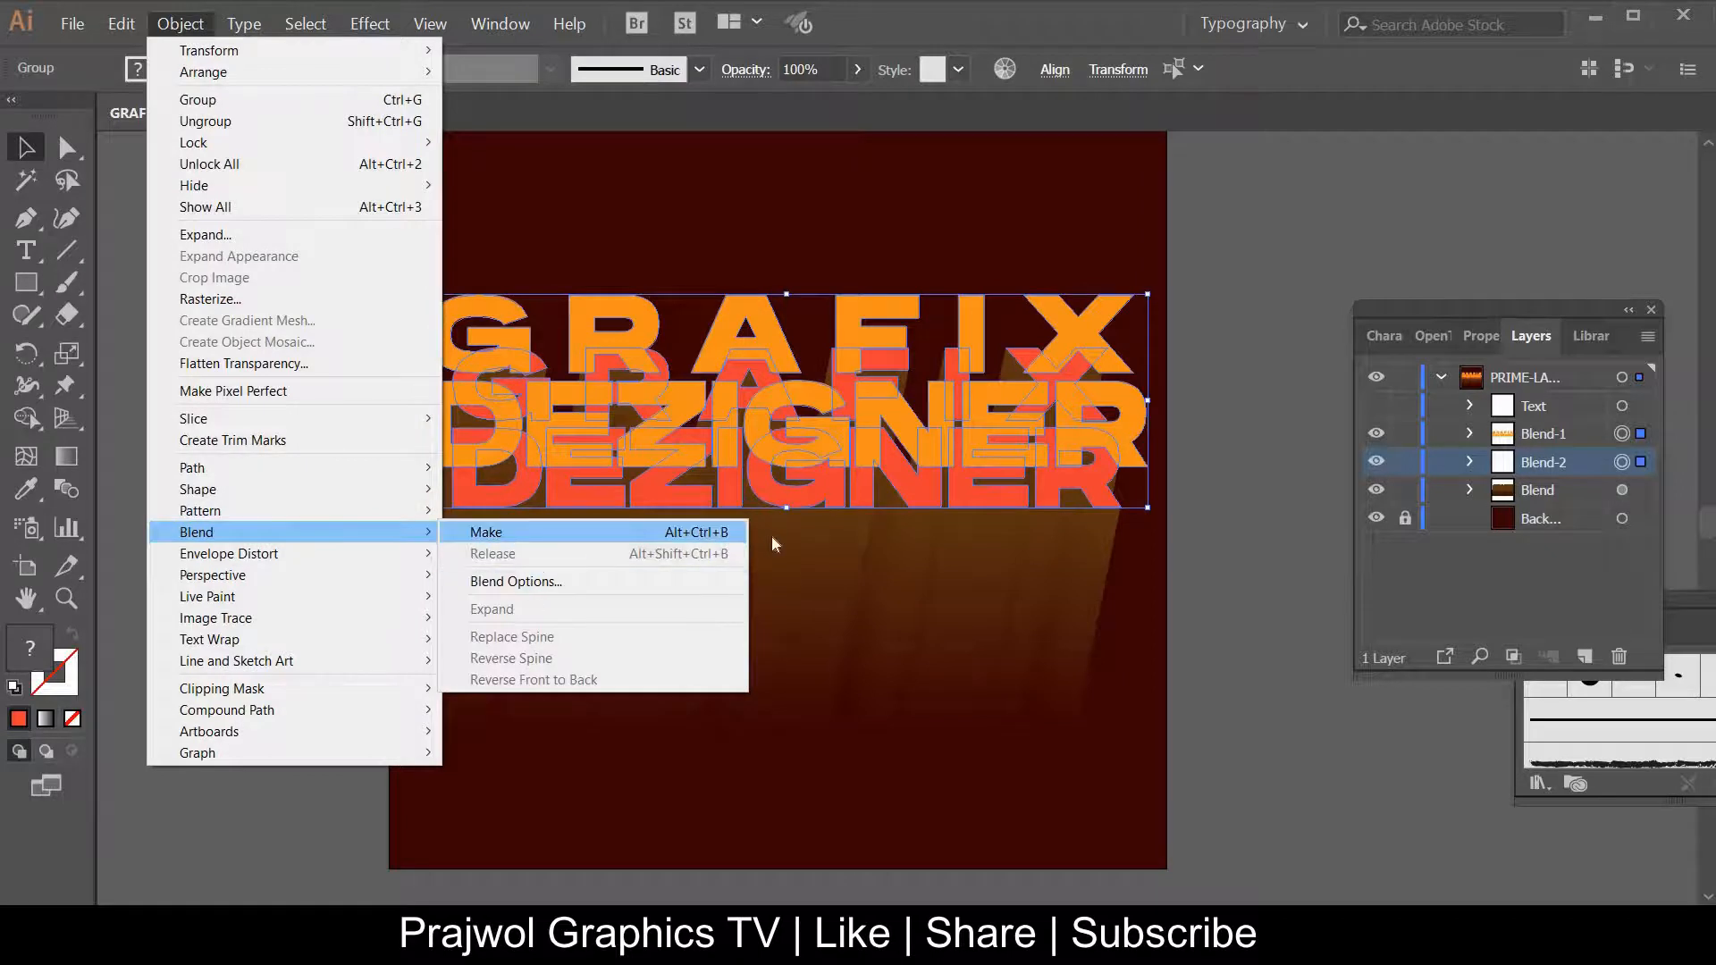
click(516, 537)
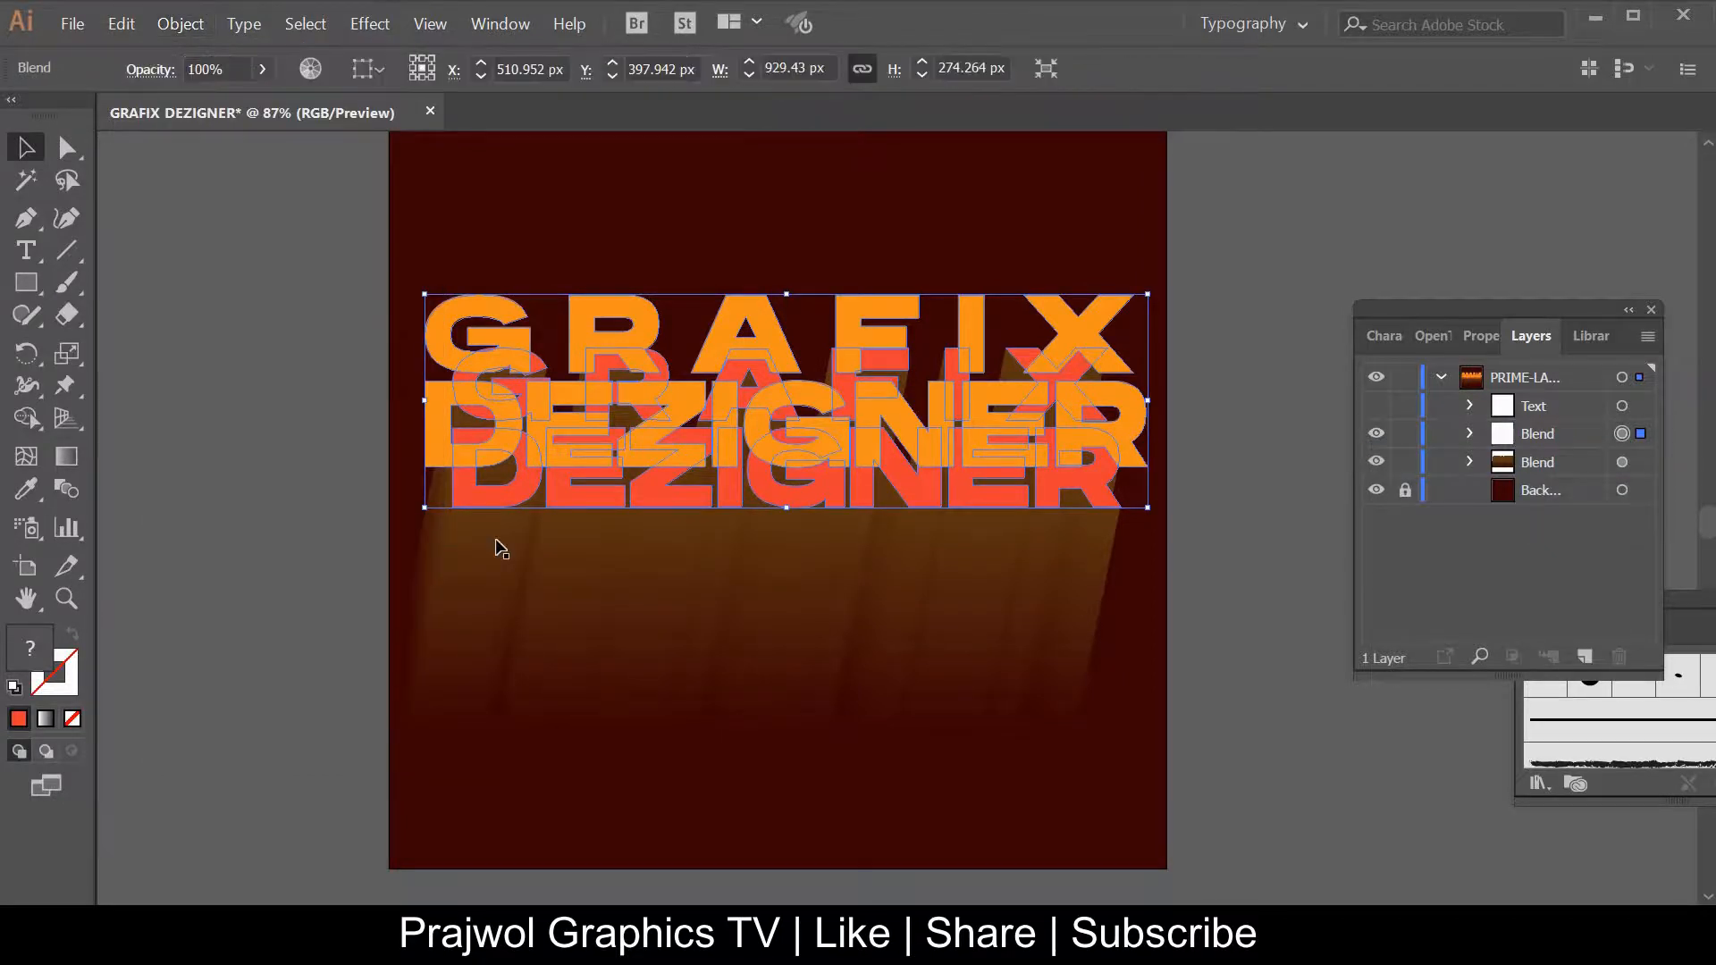
Show the hidden Text lettering group in front of the blends and select only that group
click(1376, 411)
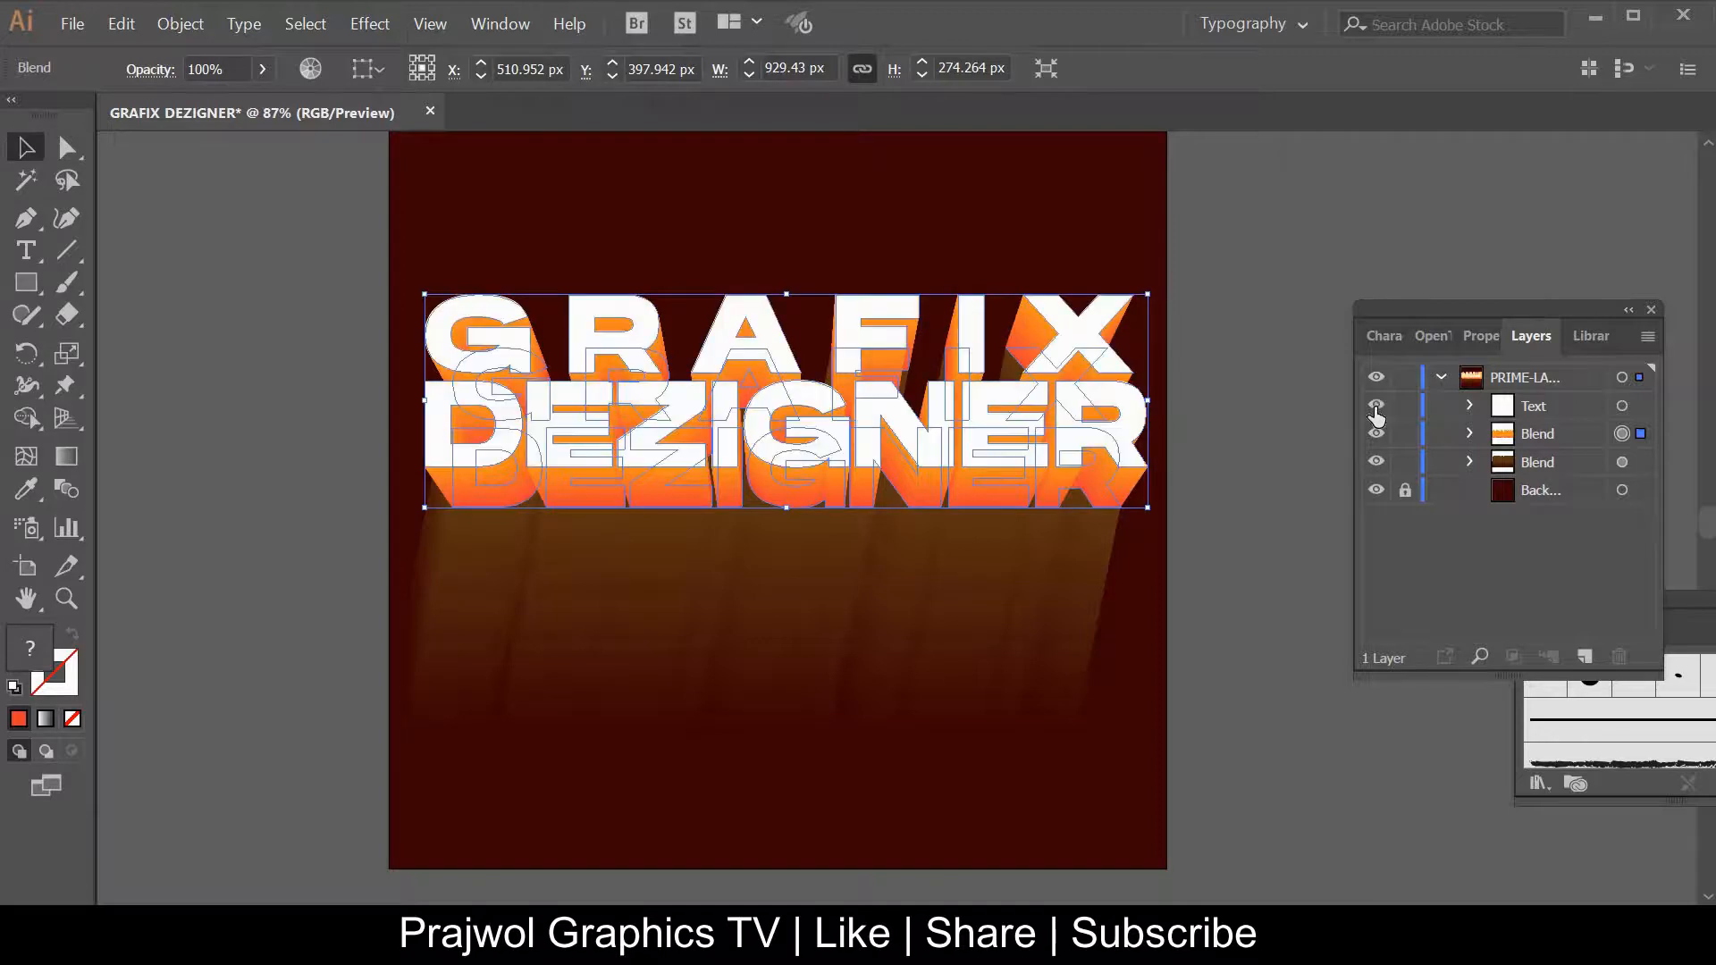
click(1261, 275)
click(1622, 406)
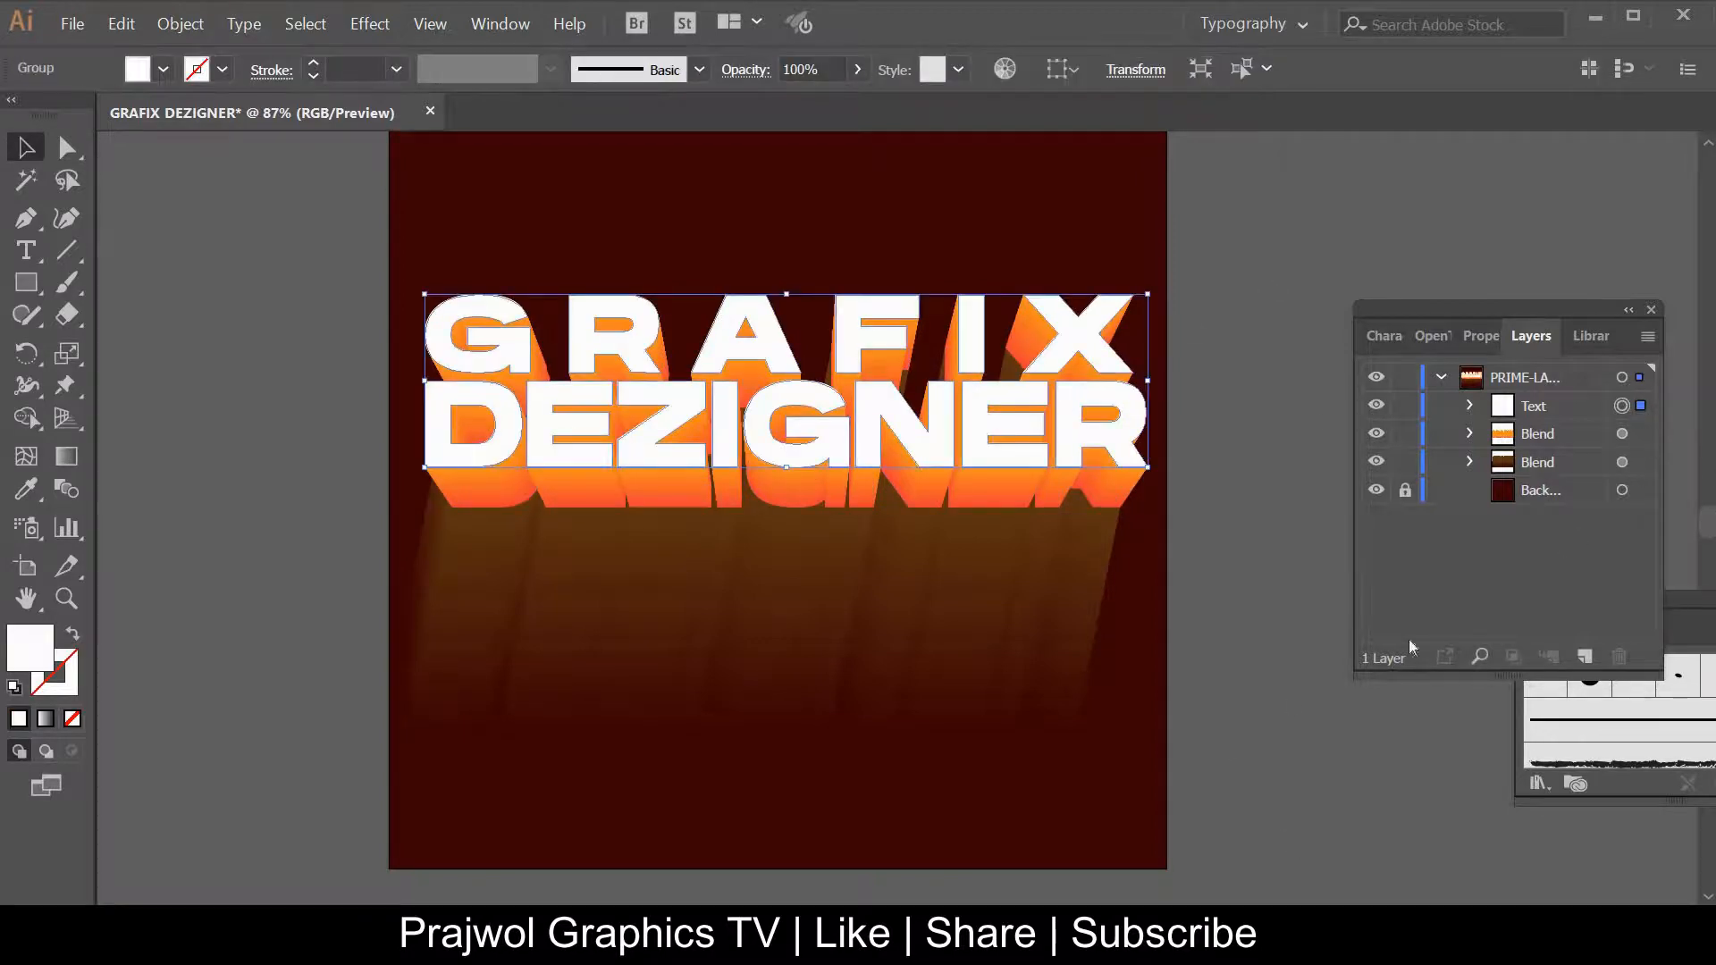
Fill the Text lettering group with a yellow swatch
click(166, 77)
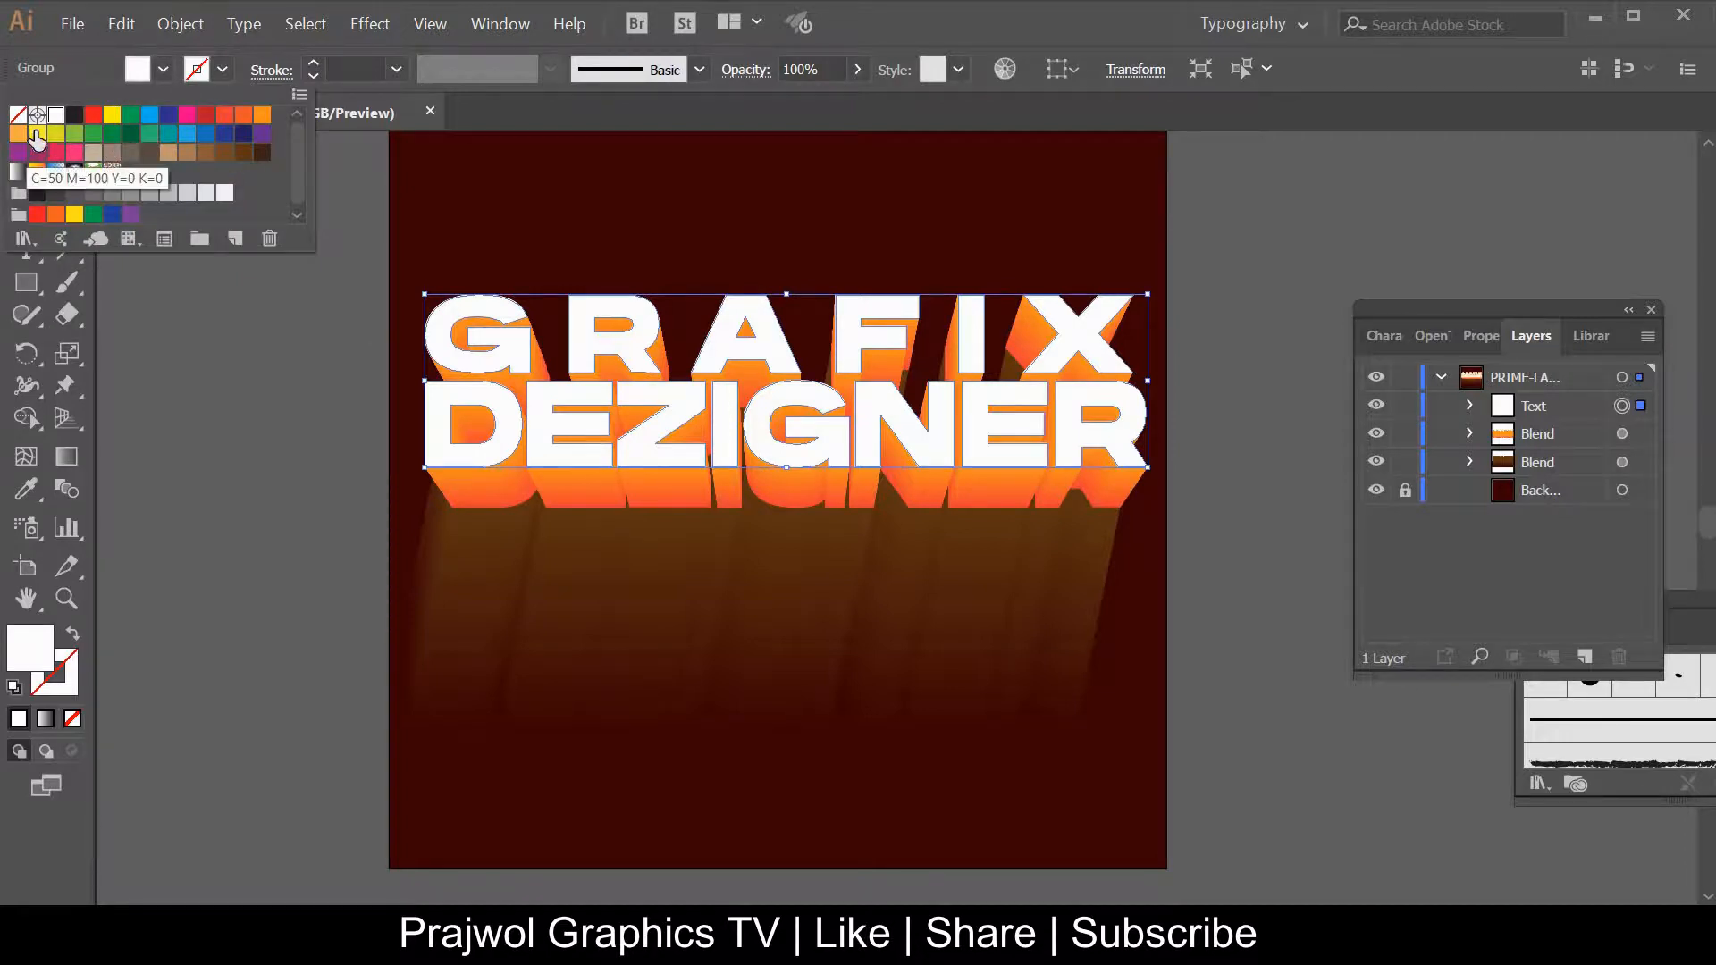
click(75, 214)
click(223, 399)
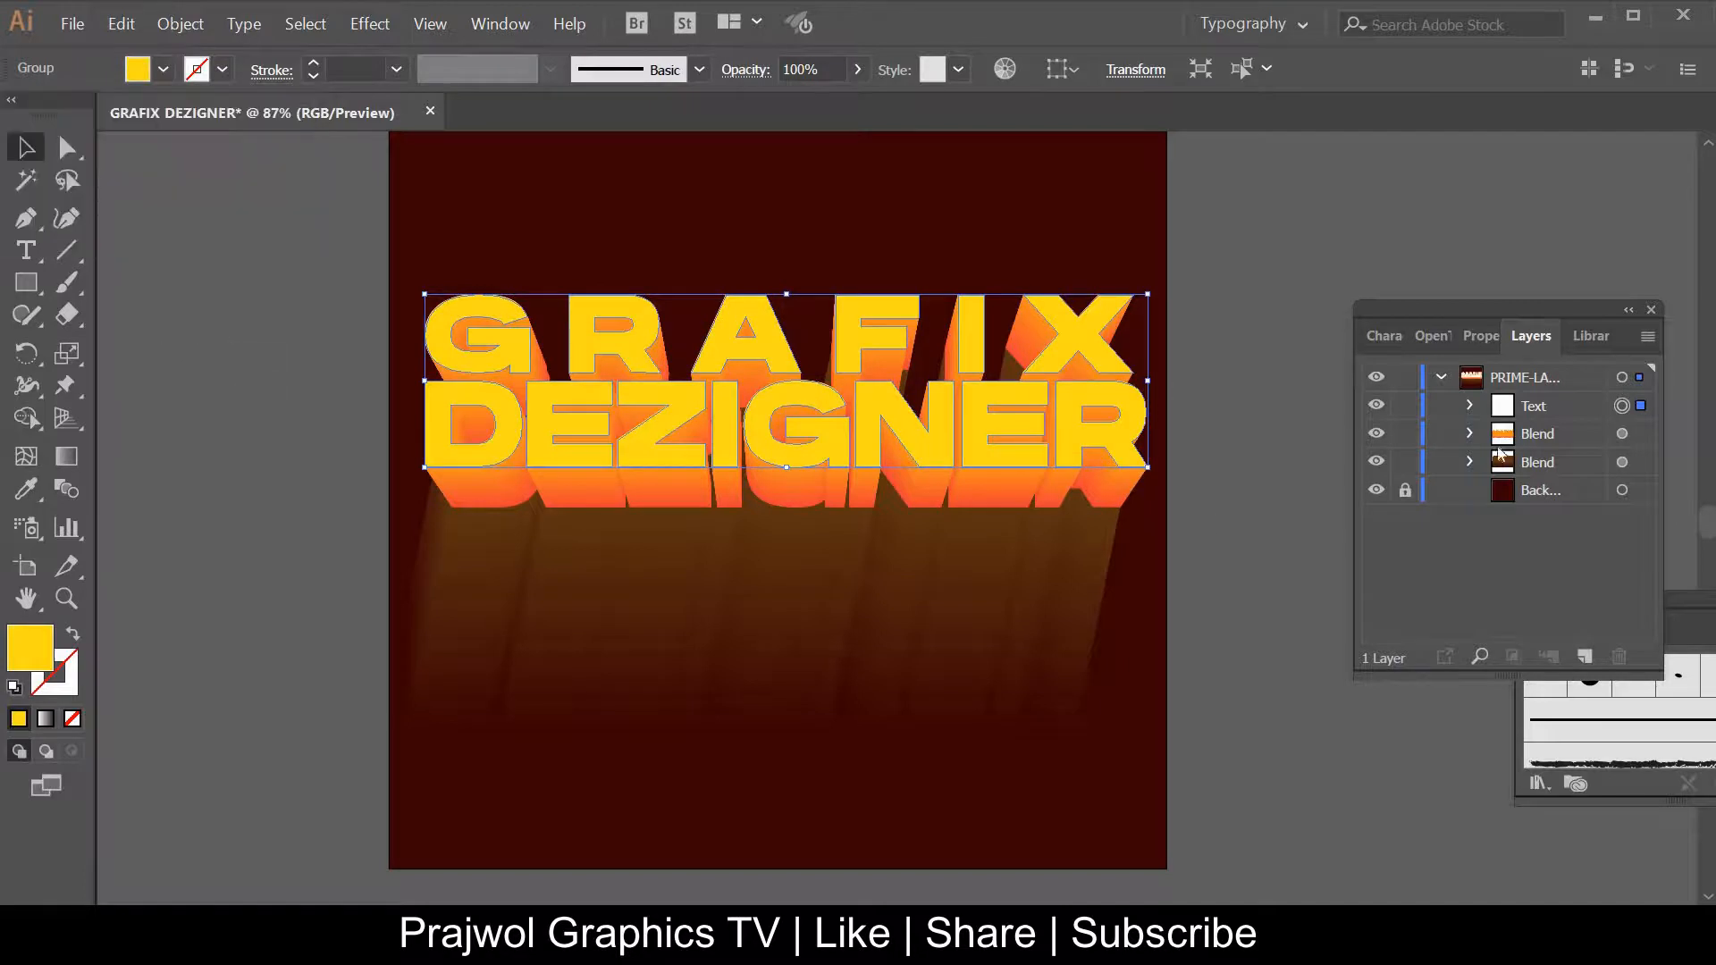
Apply a linear gradient to the Text lettering and run it downward across both words at about -86°
click(44, 720)
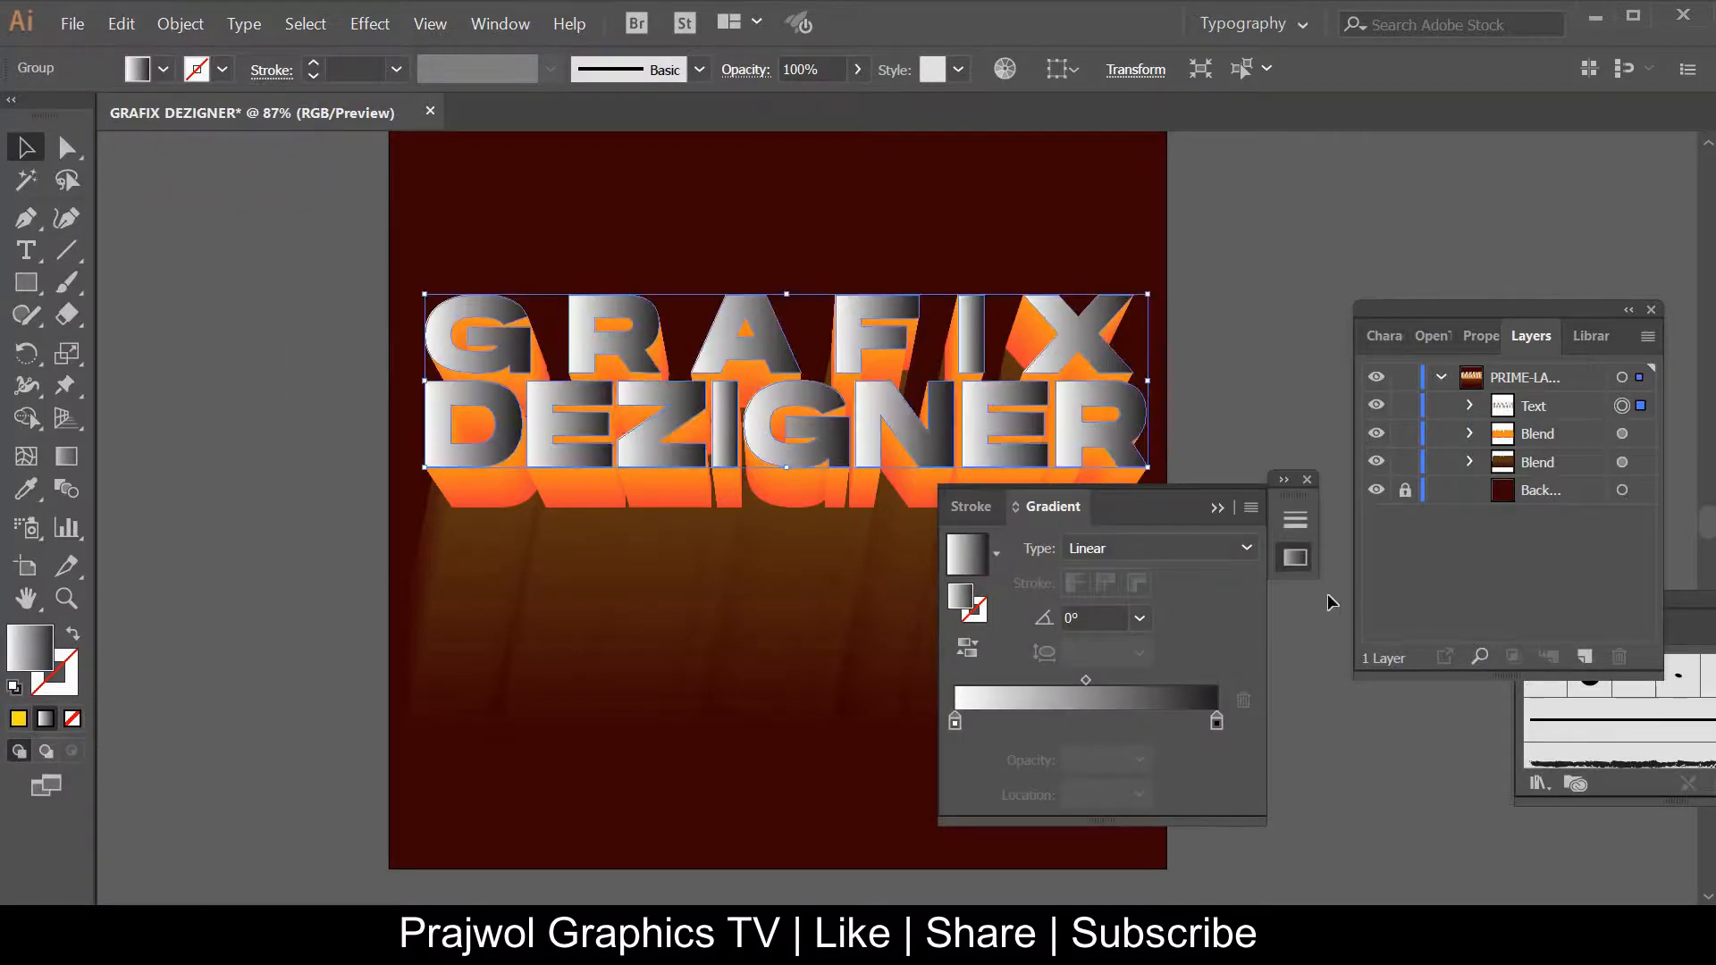
key(g)
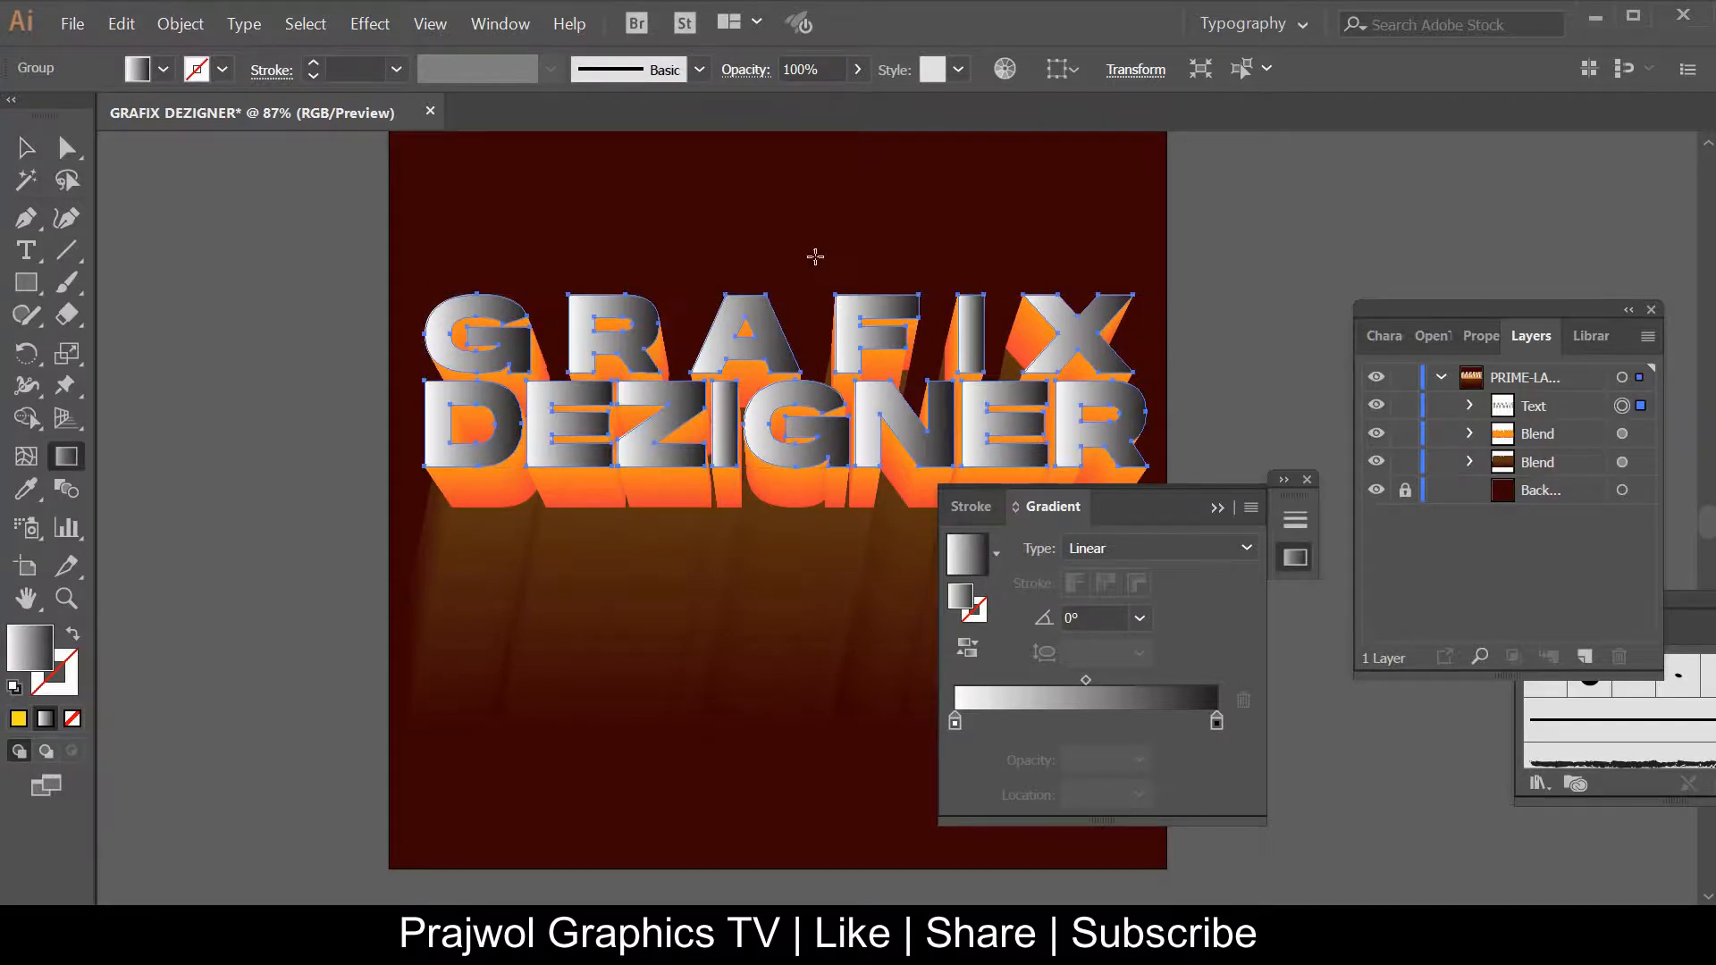
drag(793, 241, 805, 423)
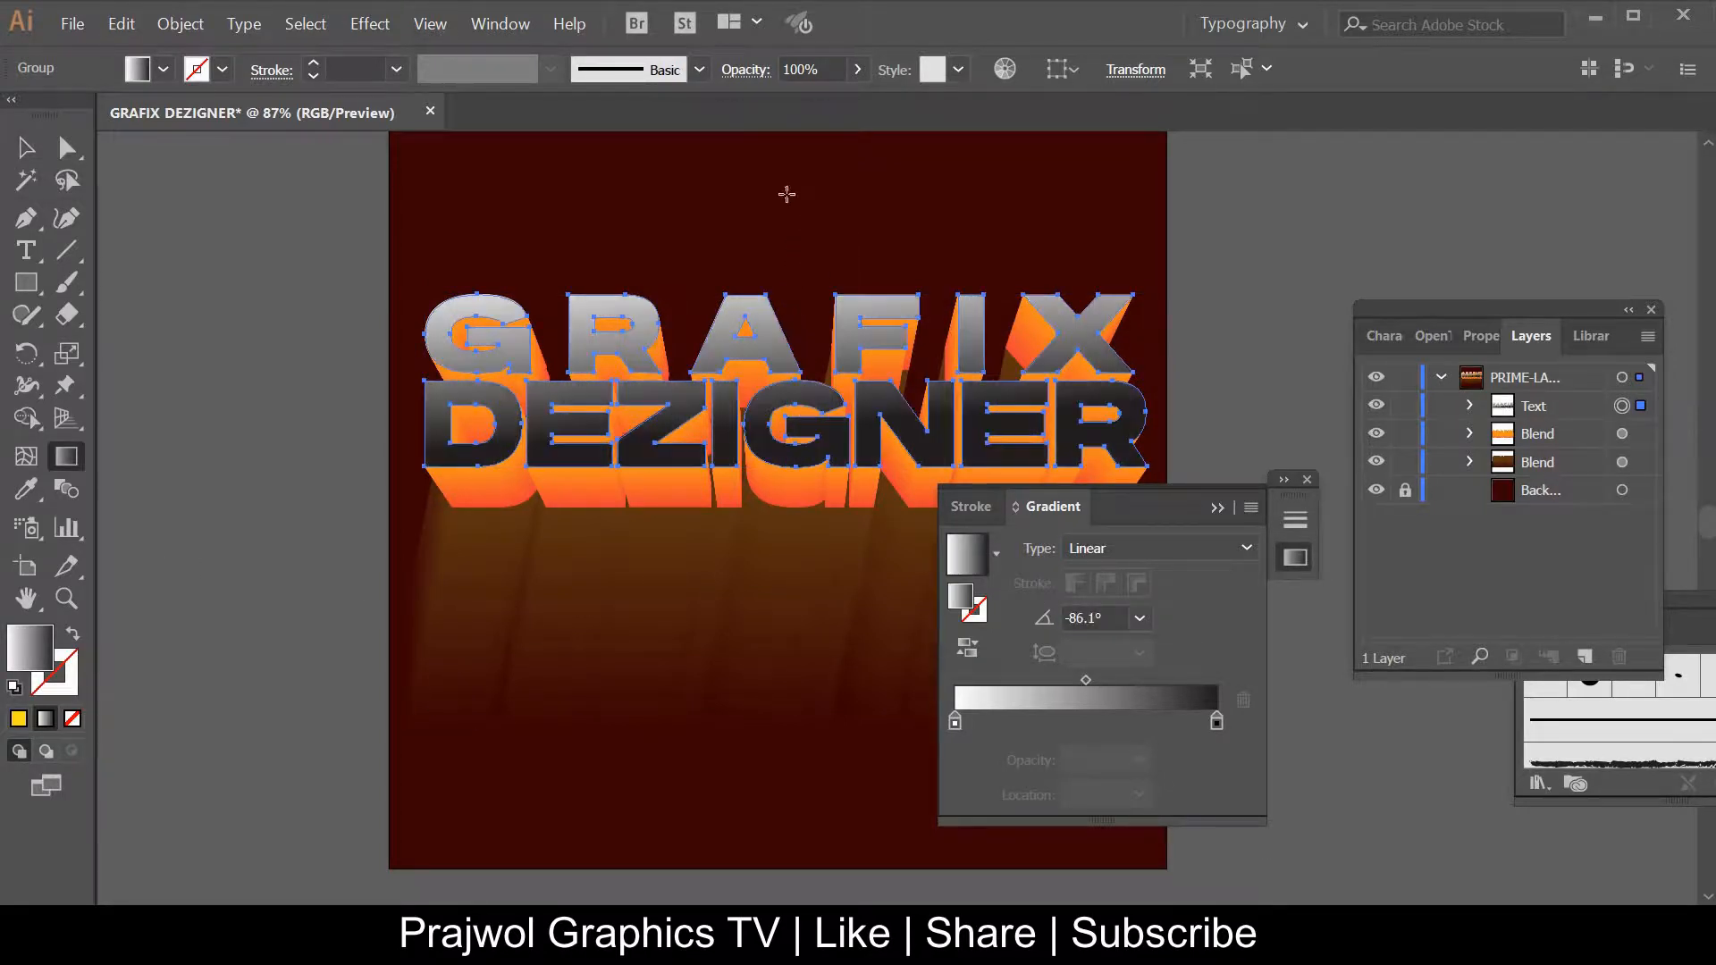
Set the Text gradient's start stop to CMYK Yellow and its end stop to a red-orange swatch
double_click(954, 722)
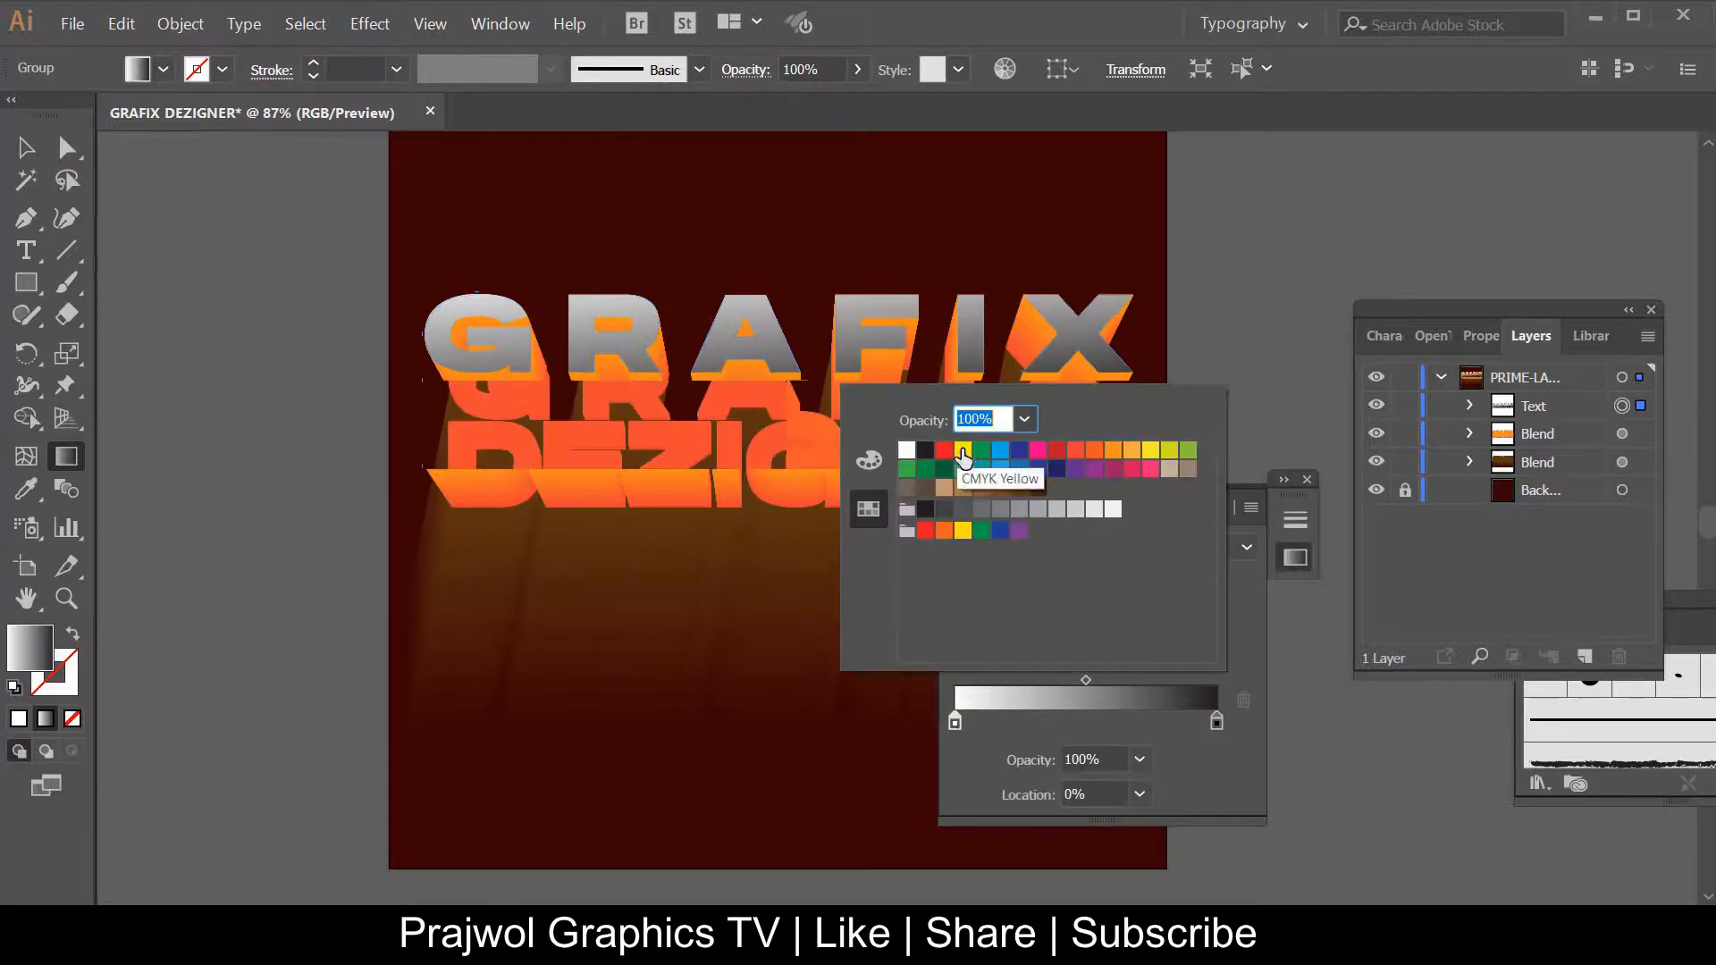
click(963, 452)
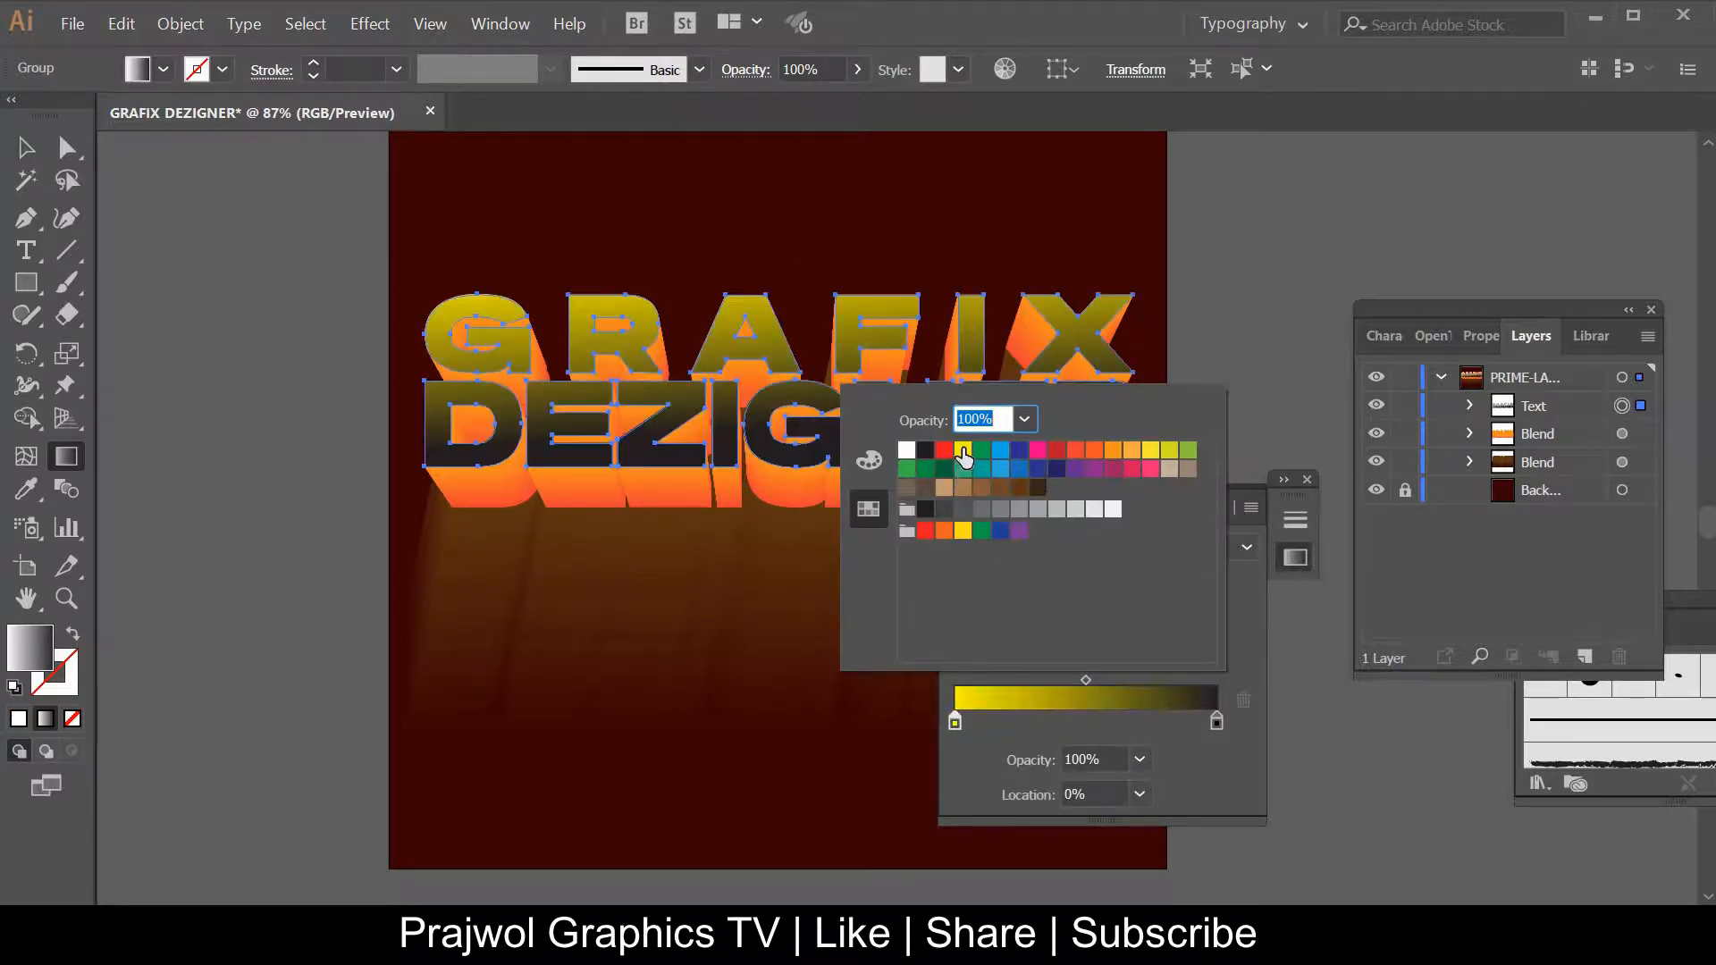
double_click(1216, 722)
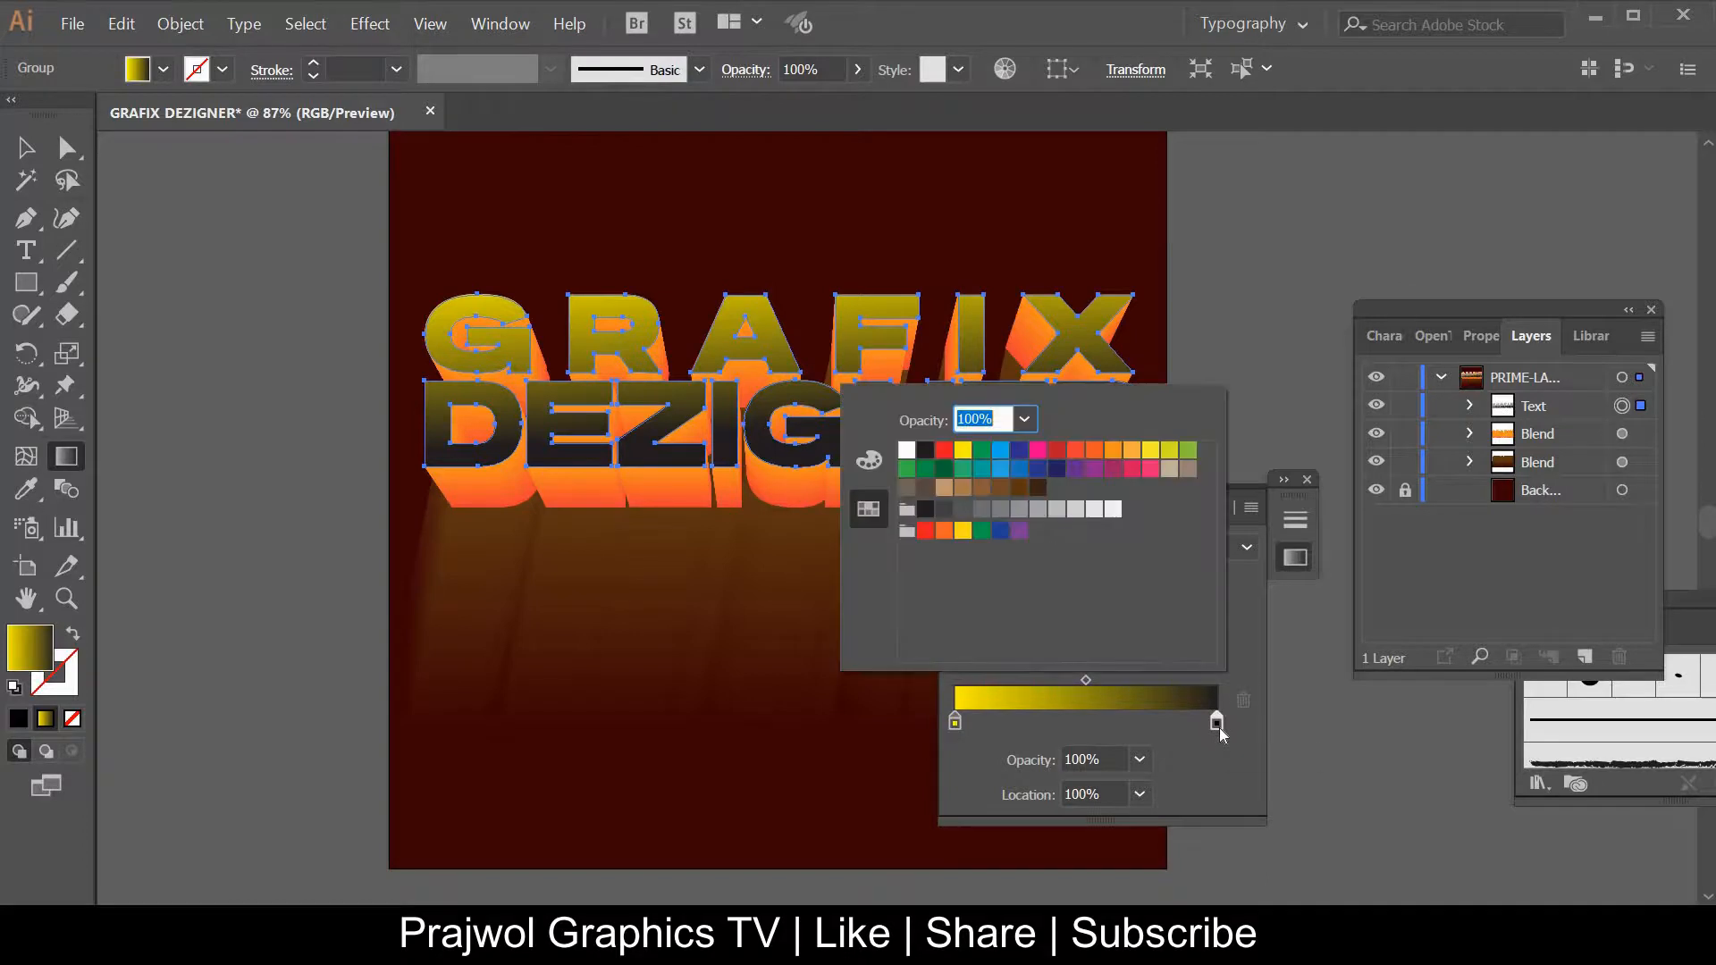
click(1130, 454)
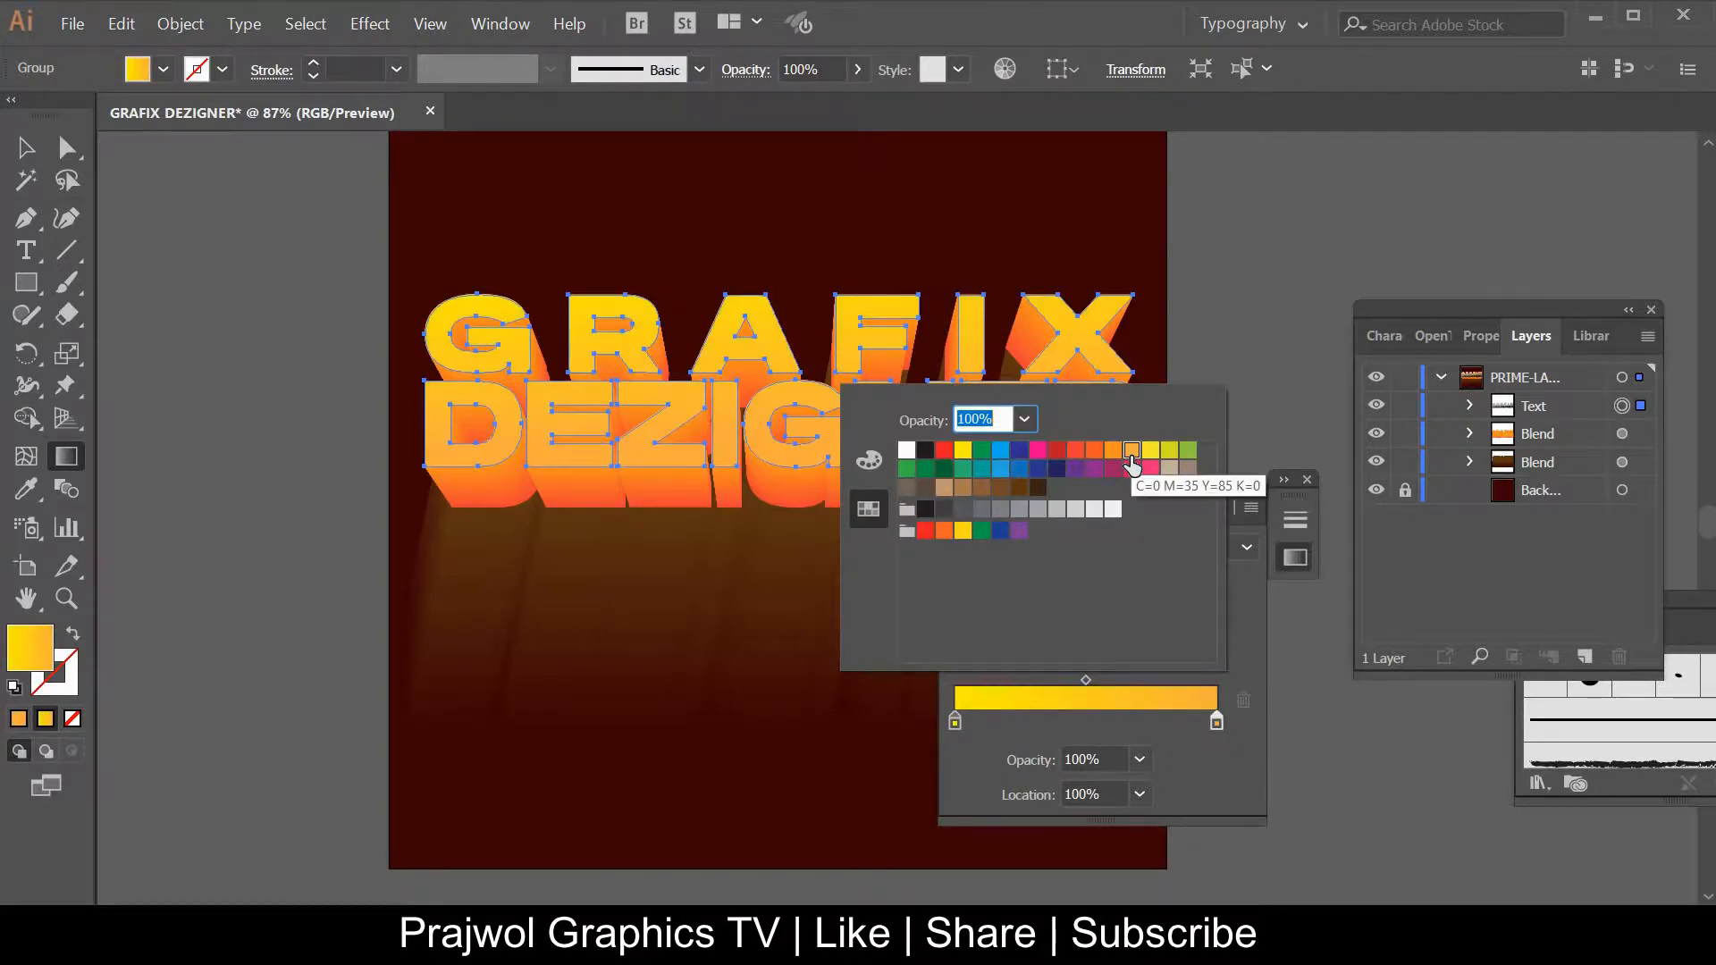
click(1112, 452)
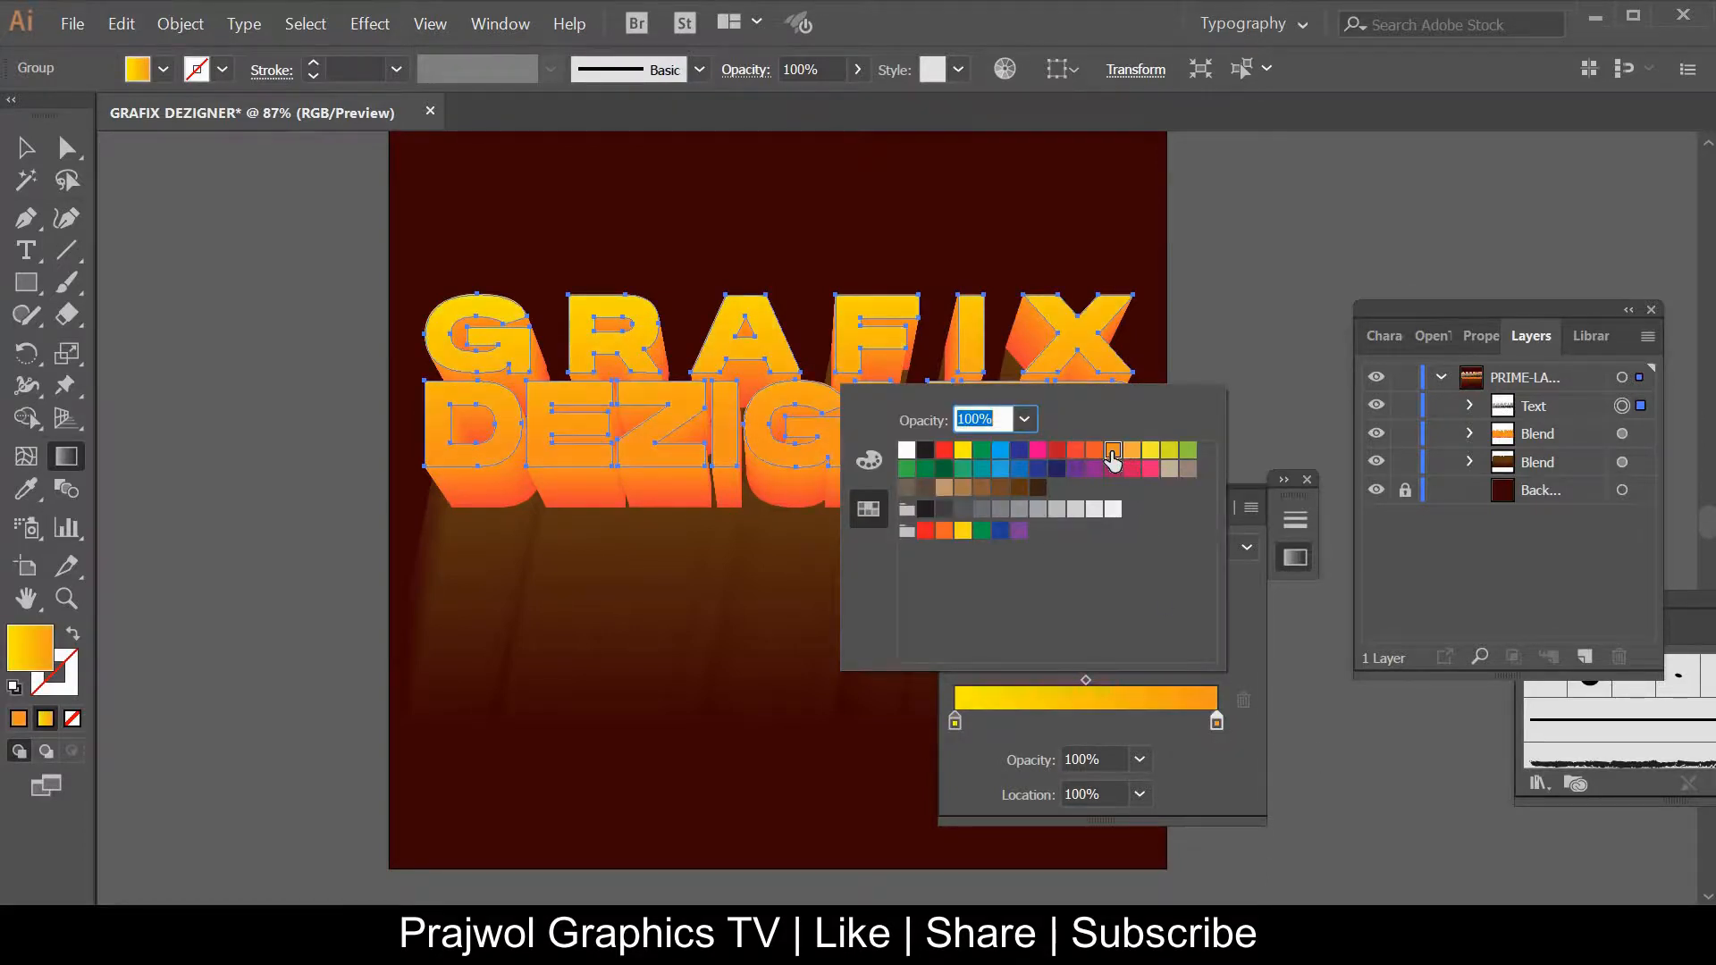
click(1074, 454)
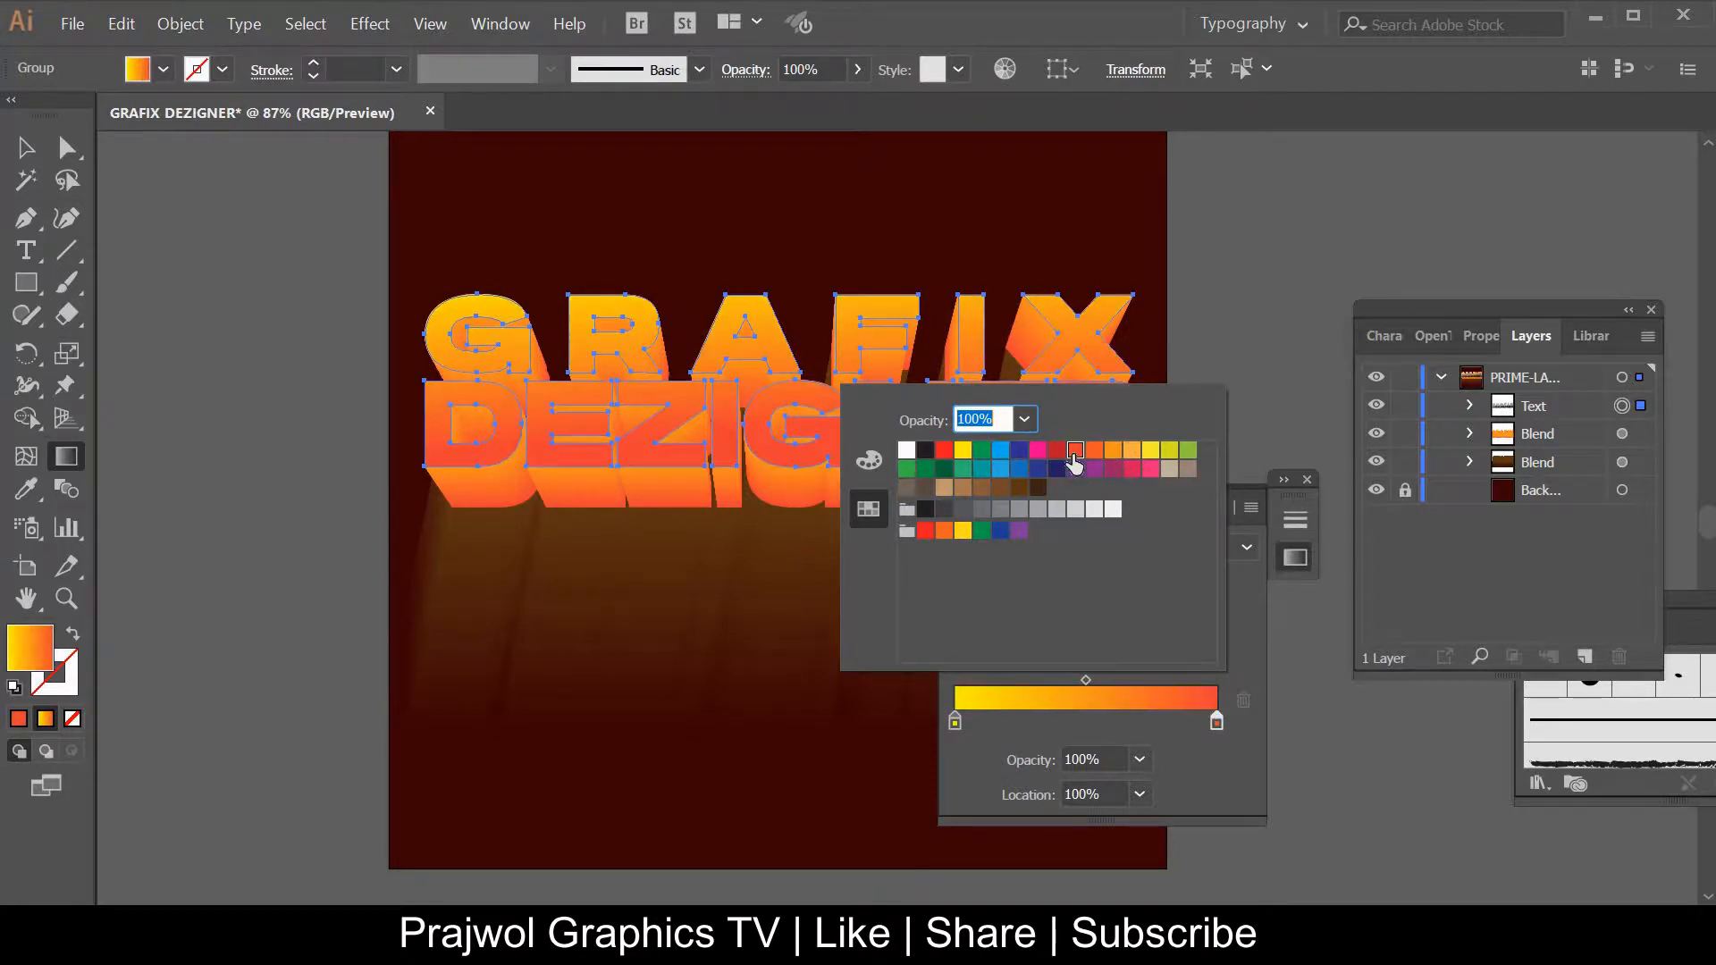
click(27, 147)
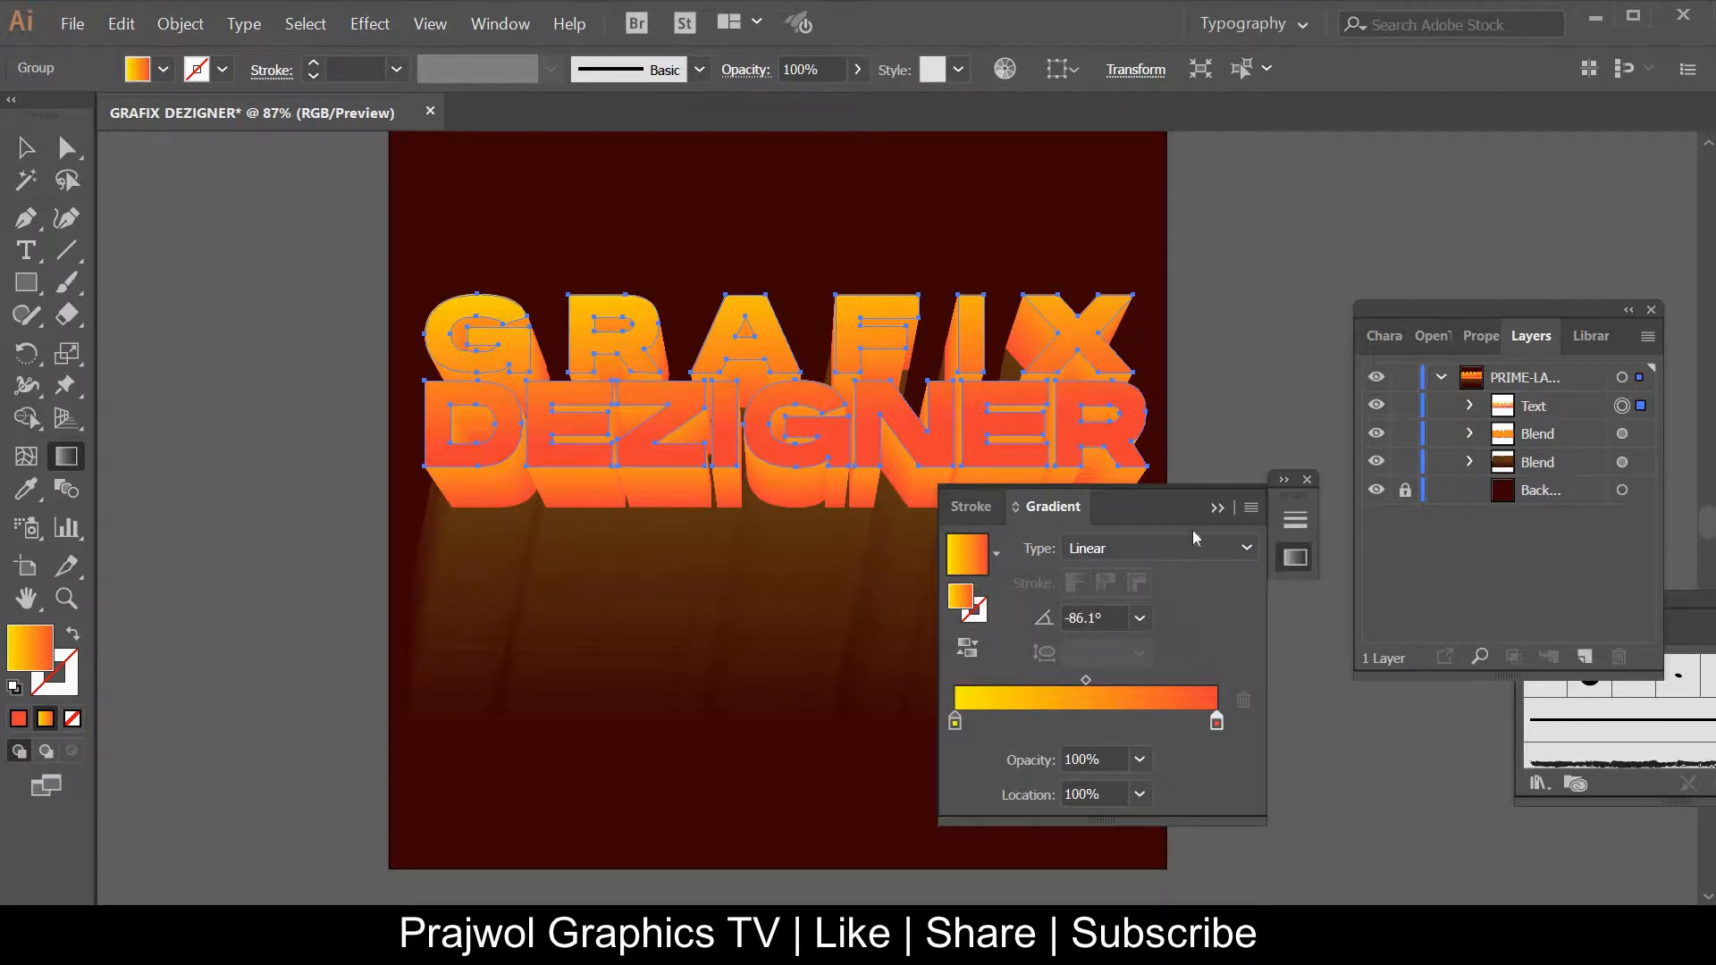
Dock the Gradient panel beneath the Layers panel and deselect the lettering
drag(1192, 509, 1429, 672)
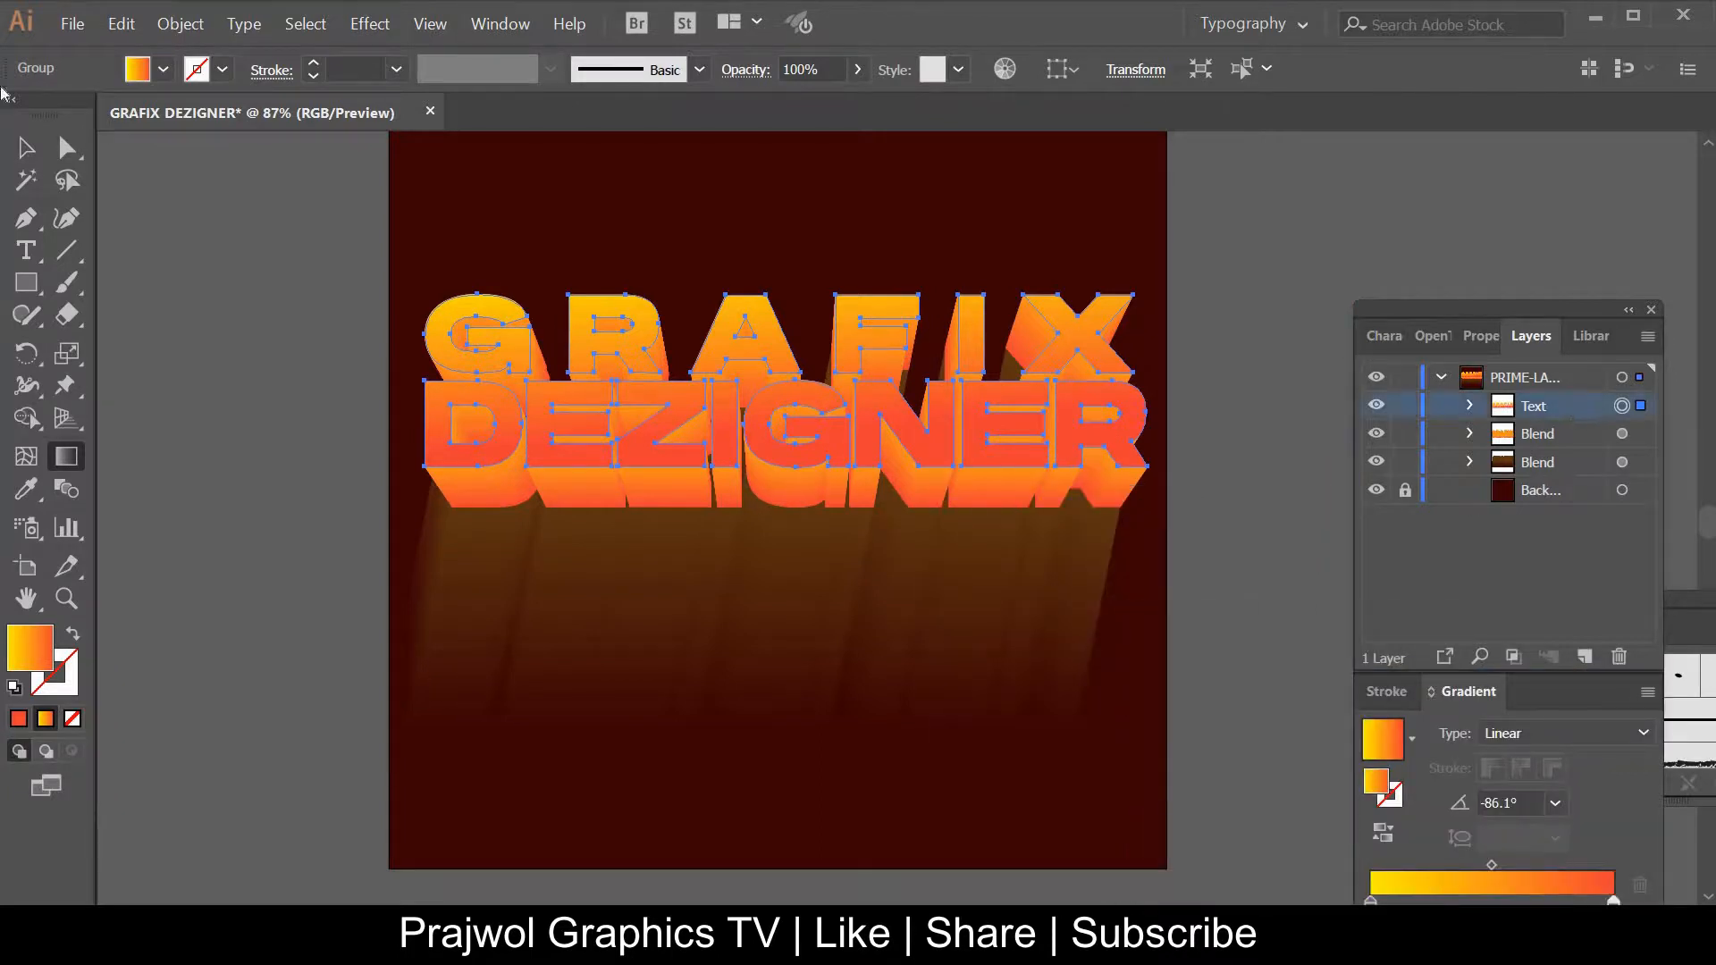
click(28, 147)
click(1171, 332)
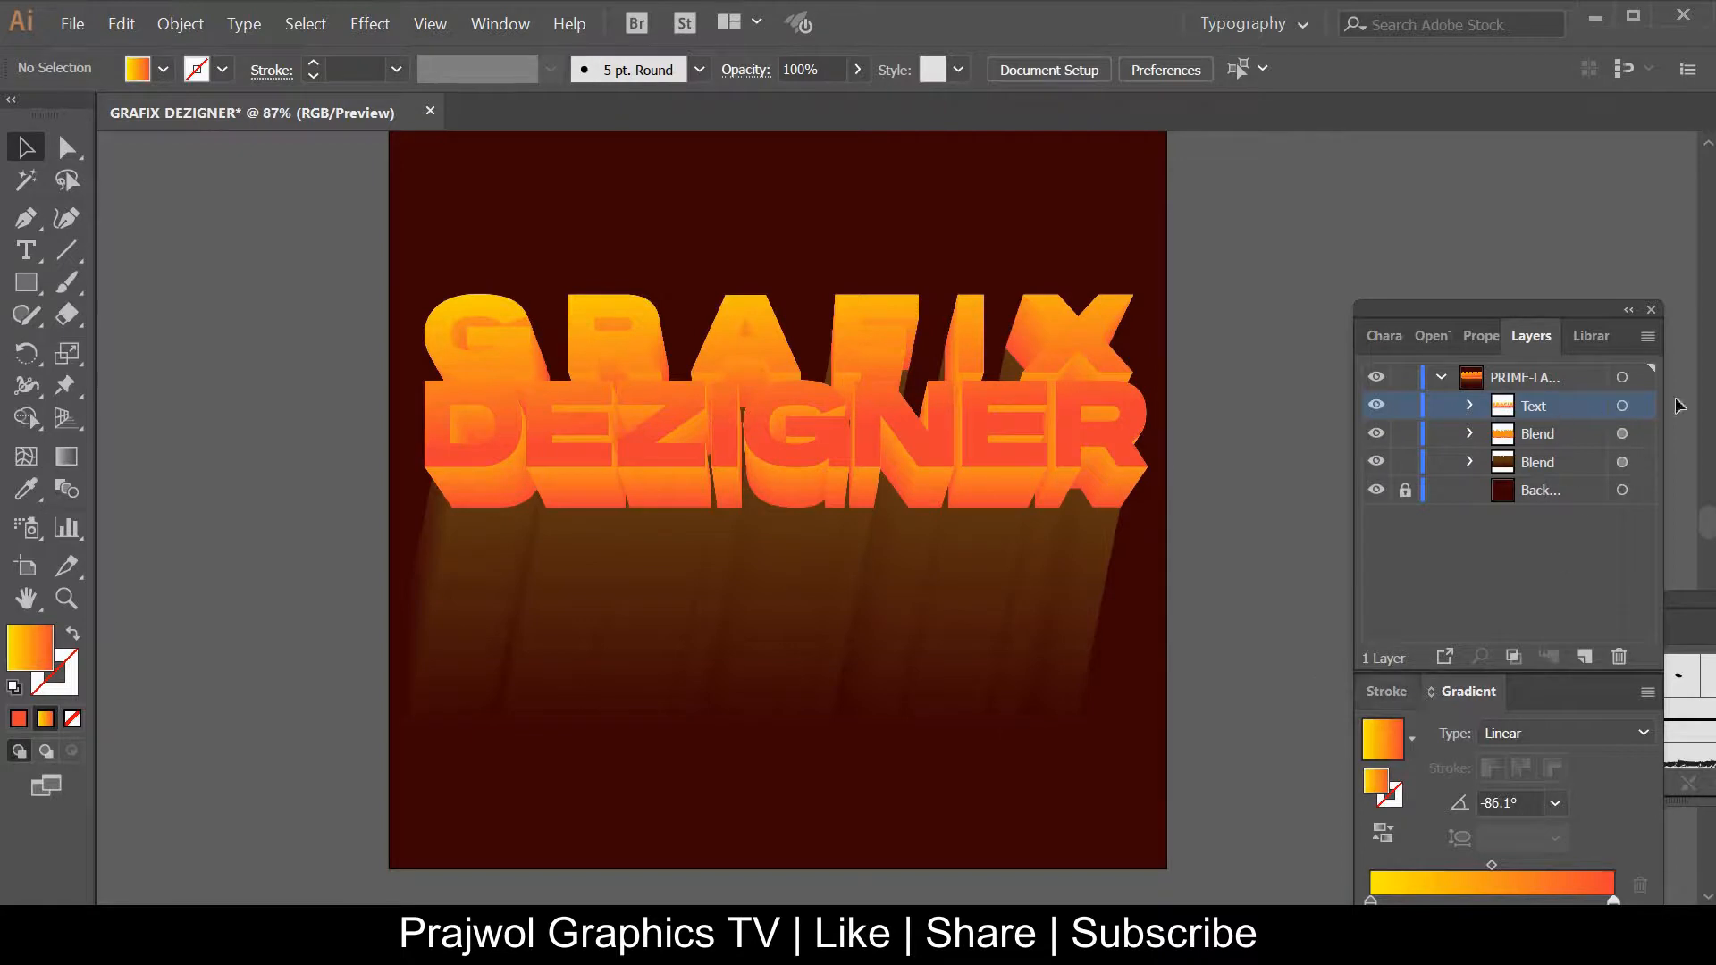
Try orange, red, blue and green swatches on the Text gradient's end stop, settle on the deep orange swatch, and deselect the lettering
click(1642, 408)
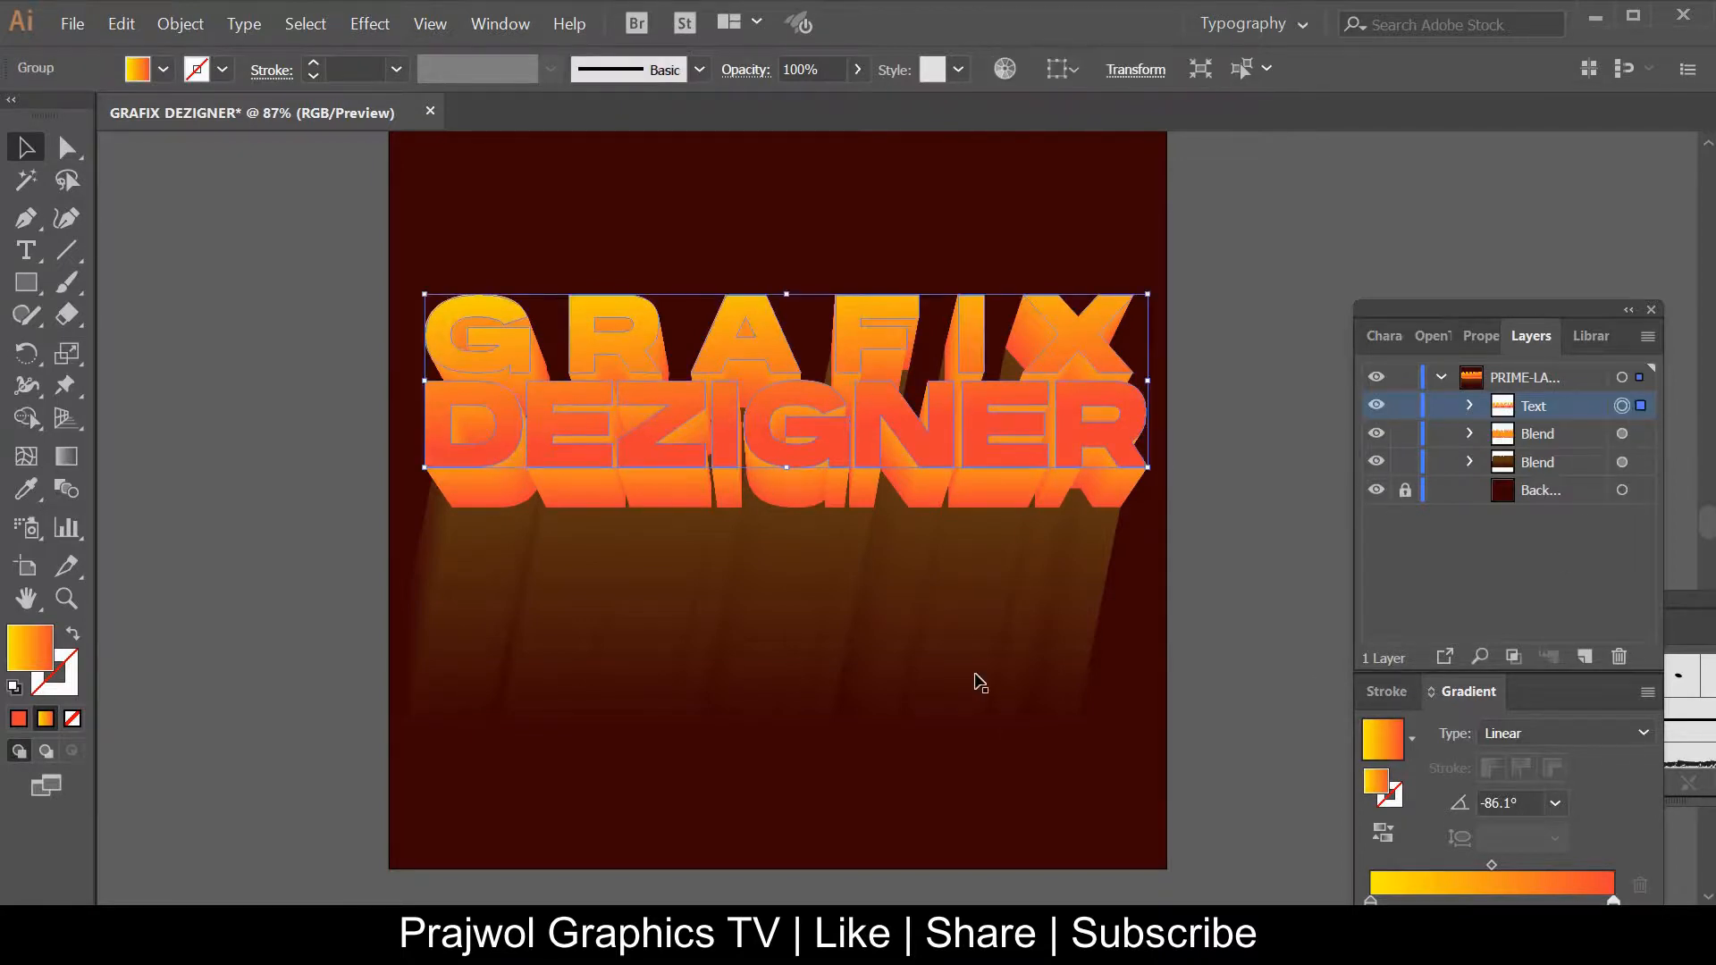
double_click(1614, 900)
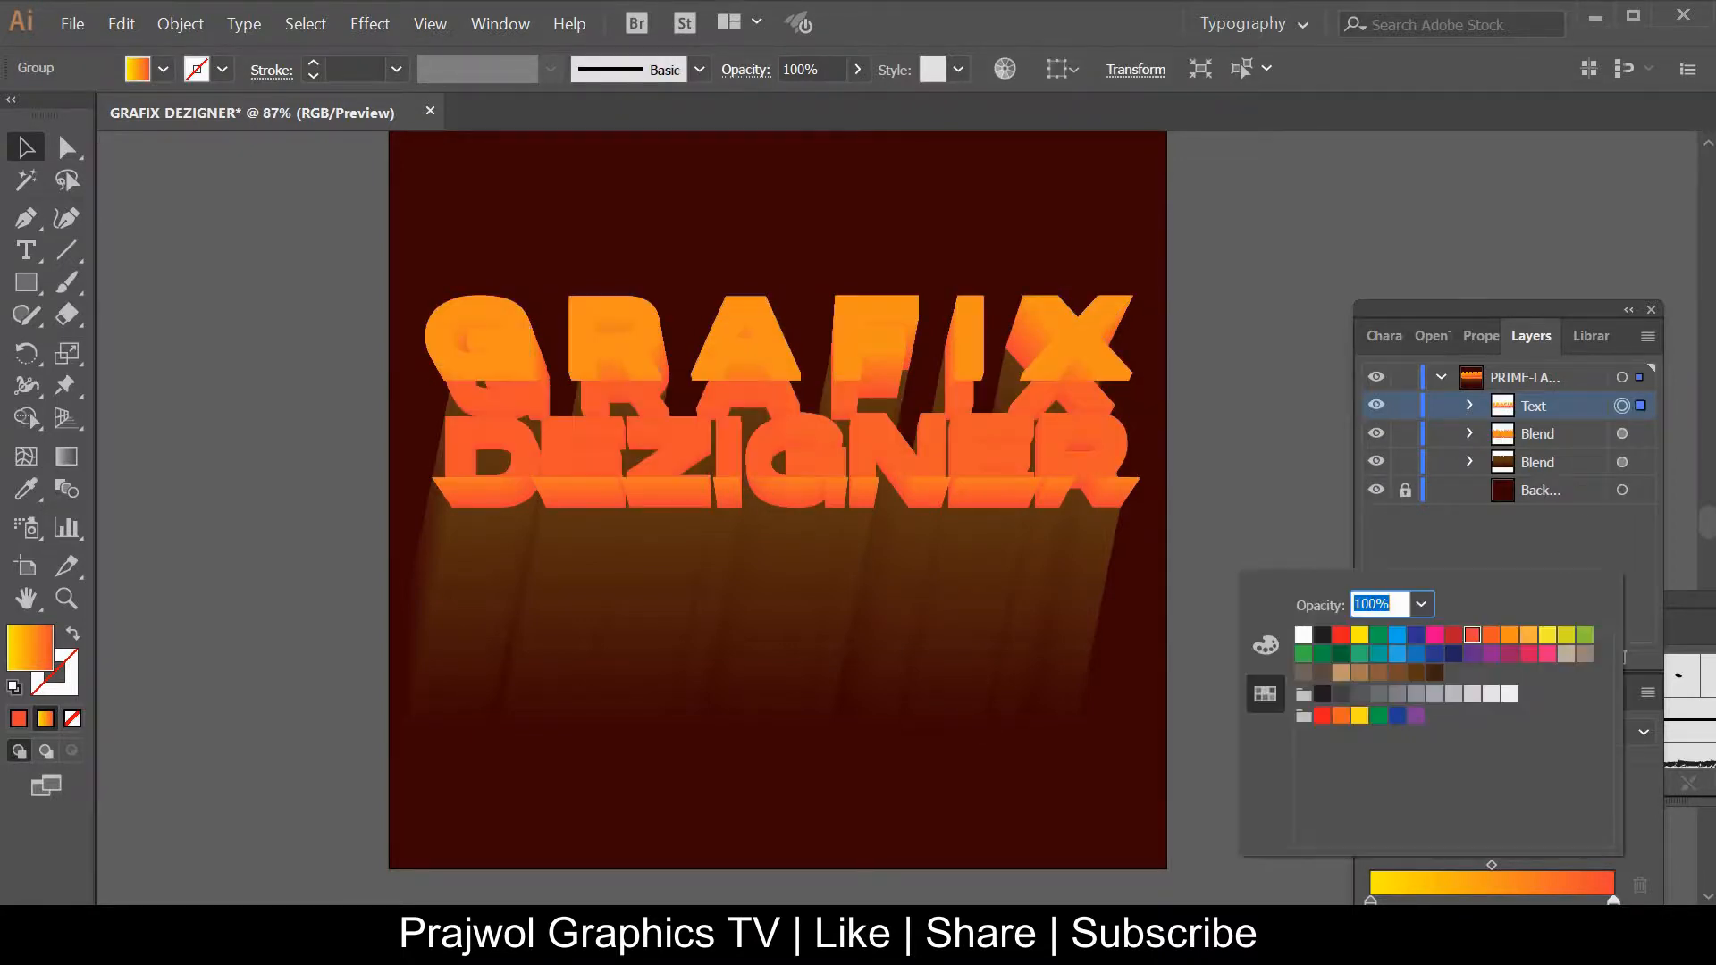
click(1509, 634)
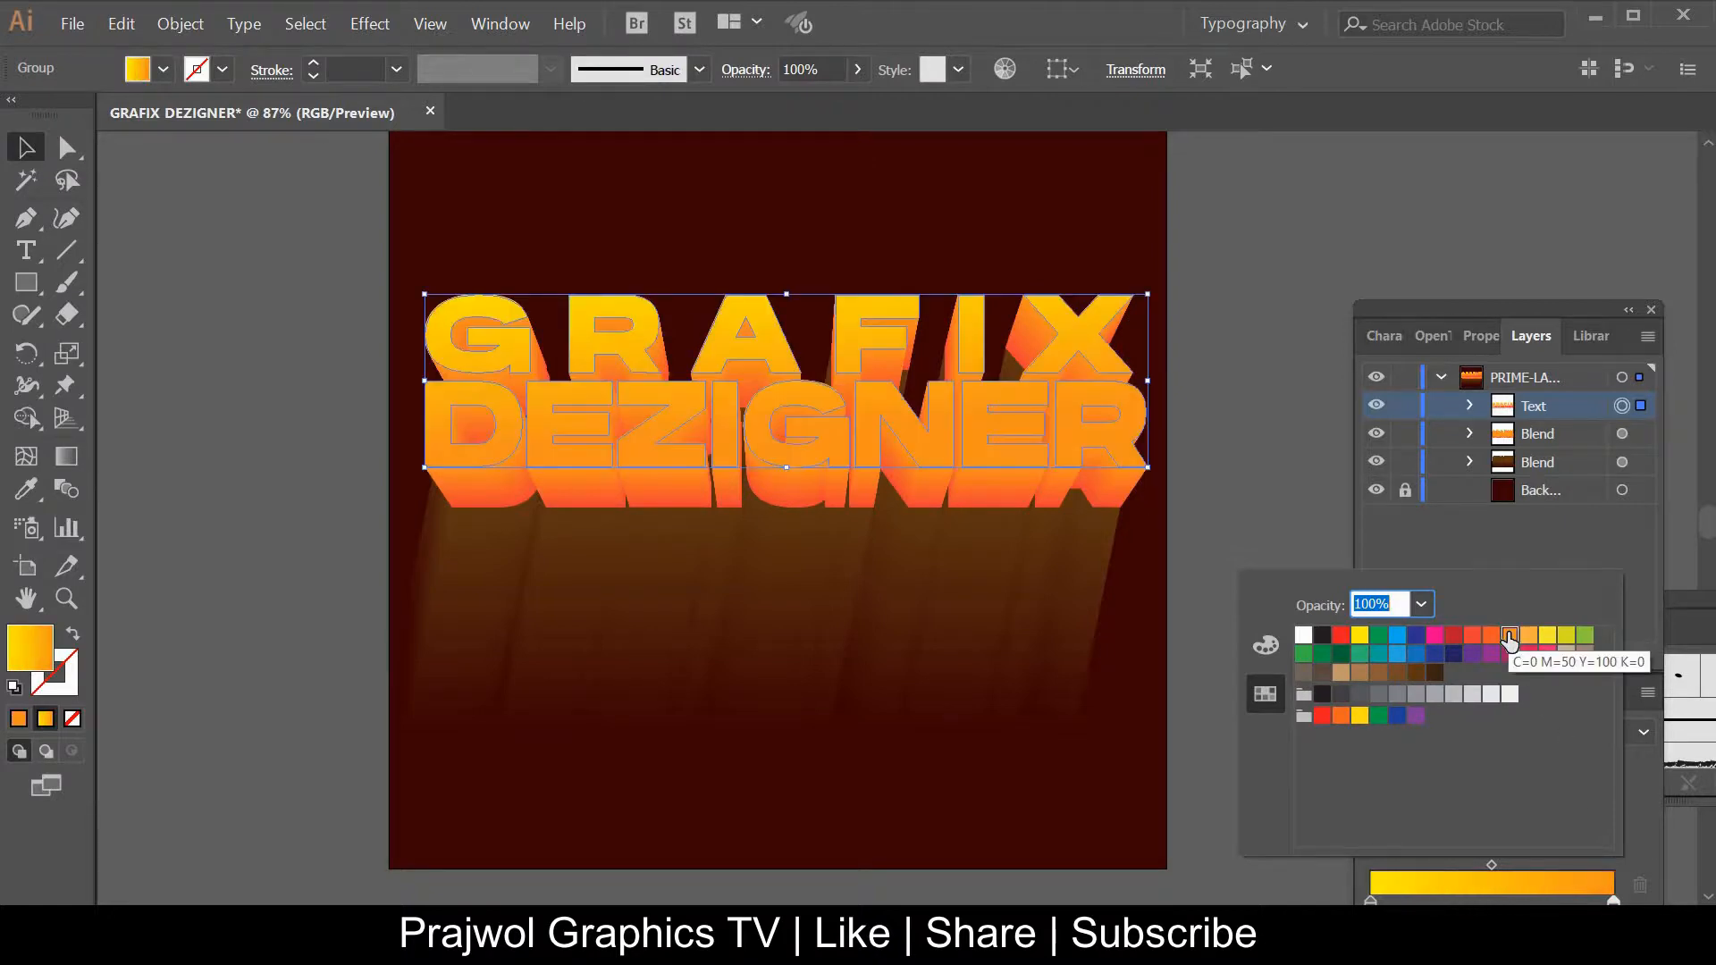
click(1529, 637)
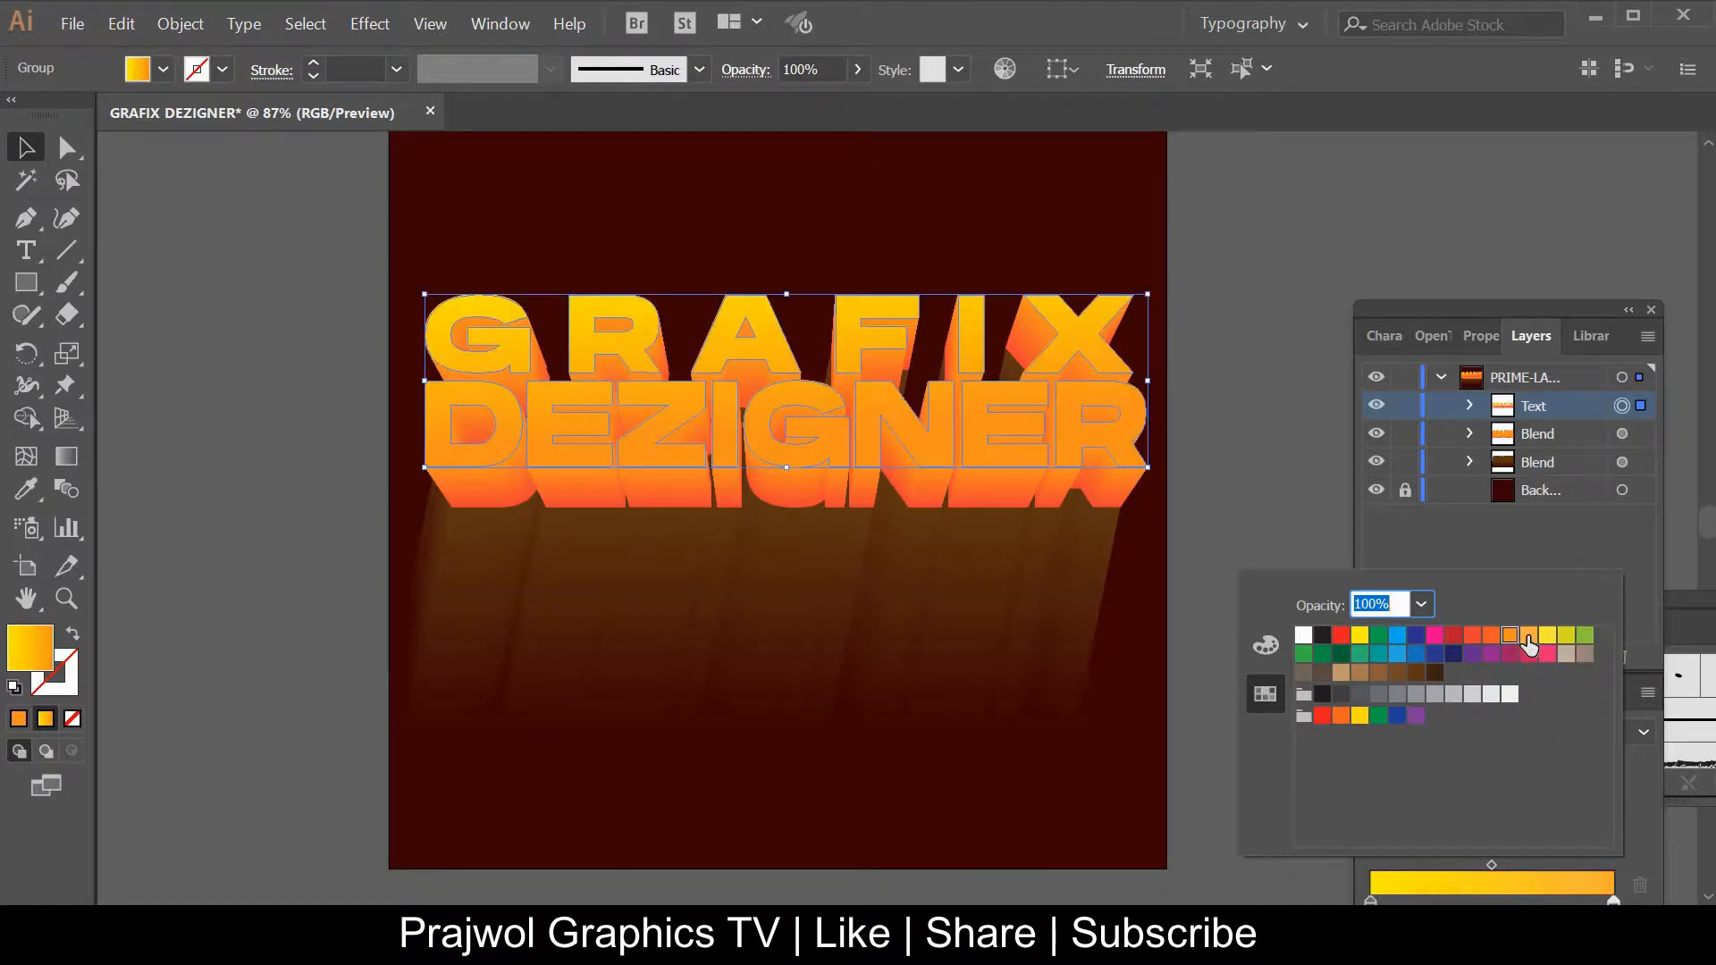
click(1454, 637)
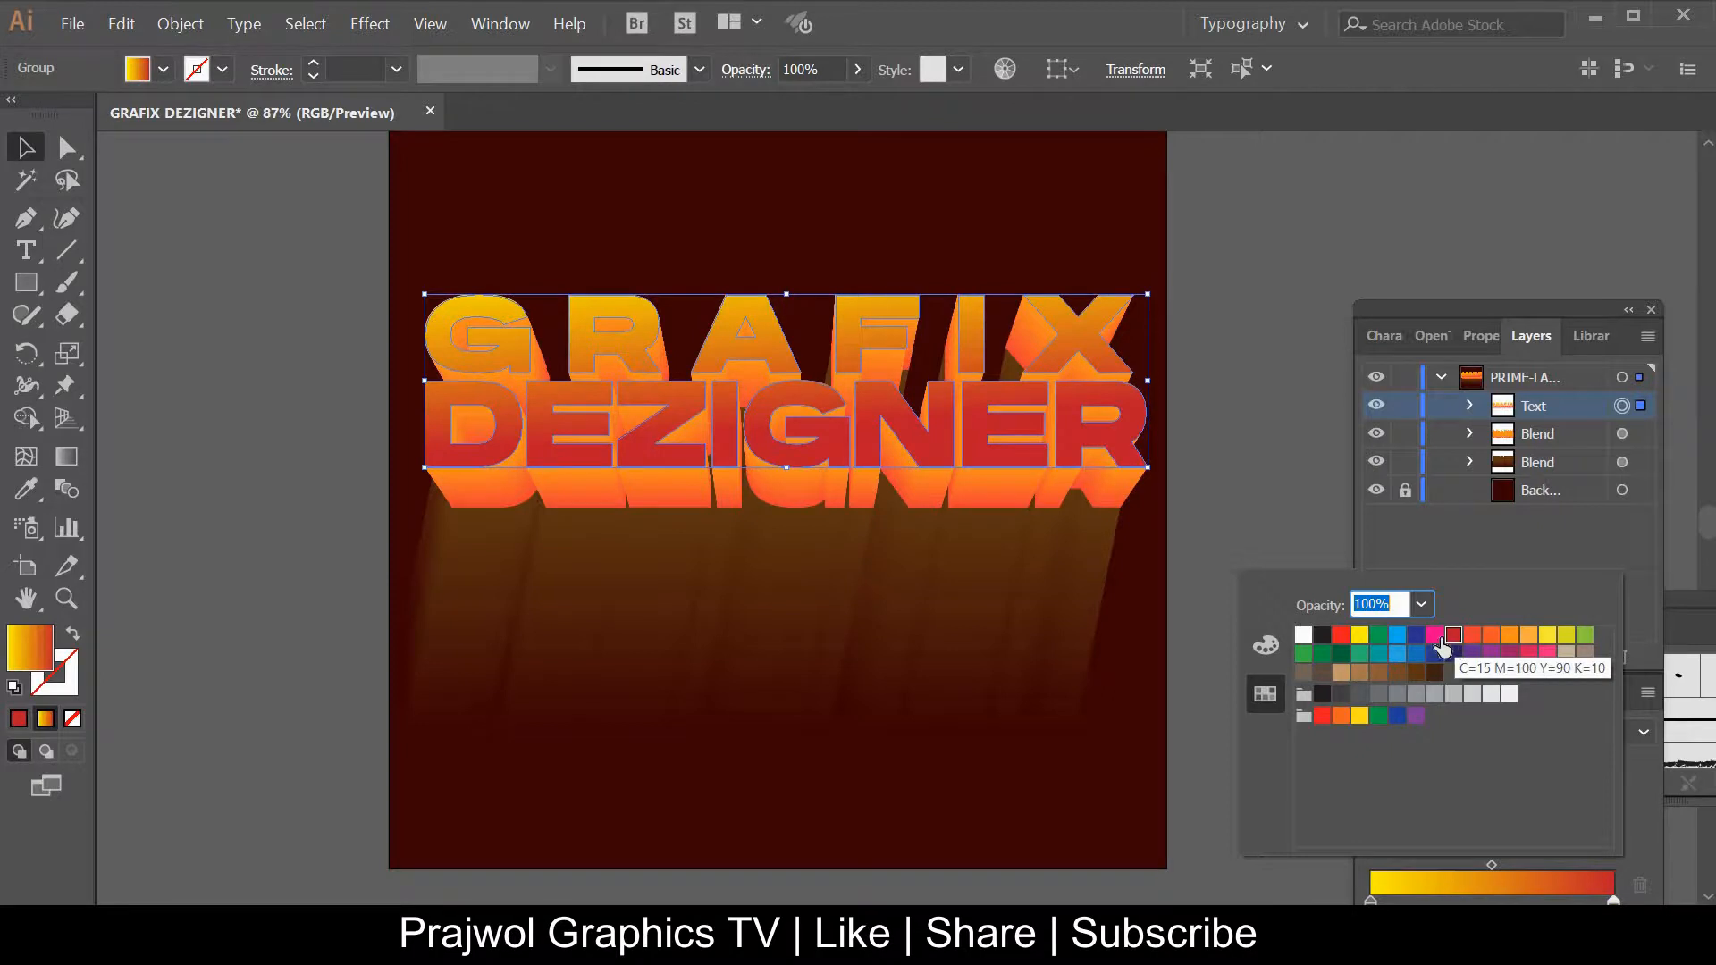
click(1397, 639)
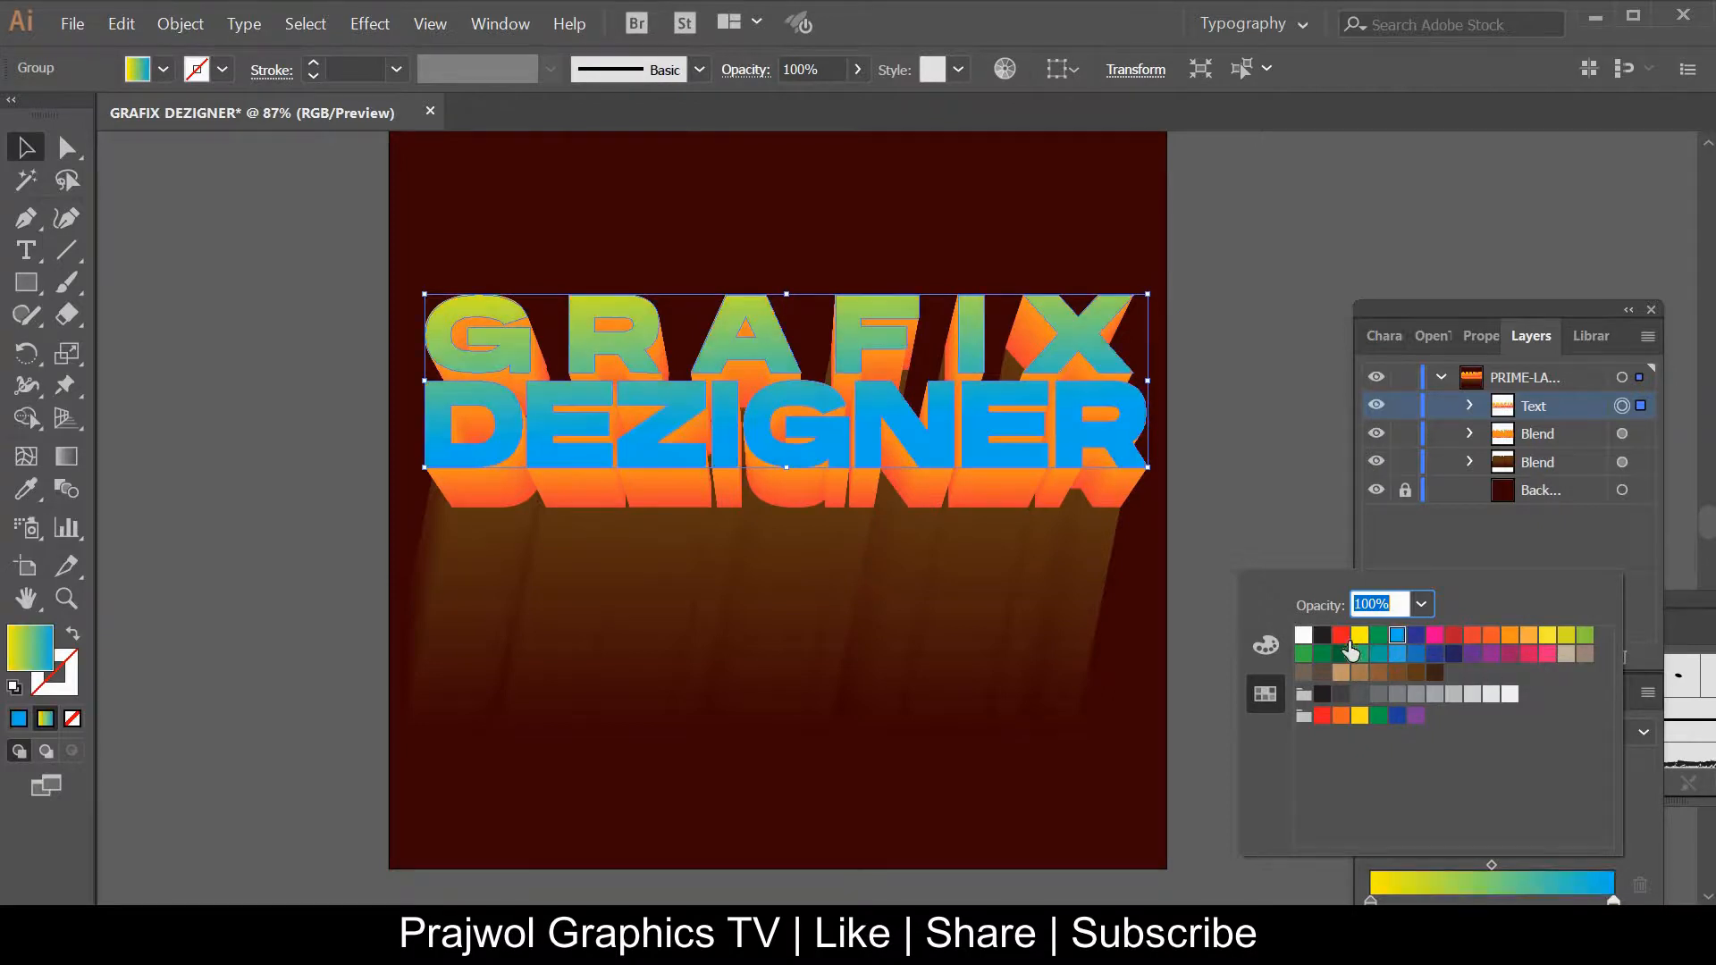
click(1584, 636)
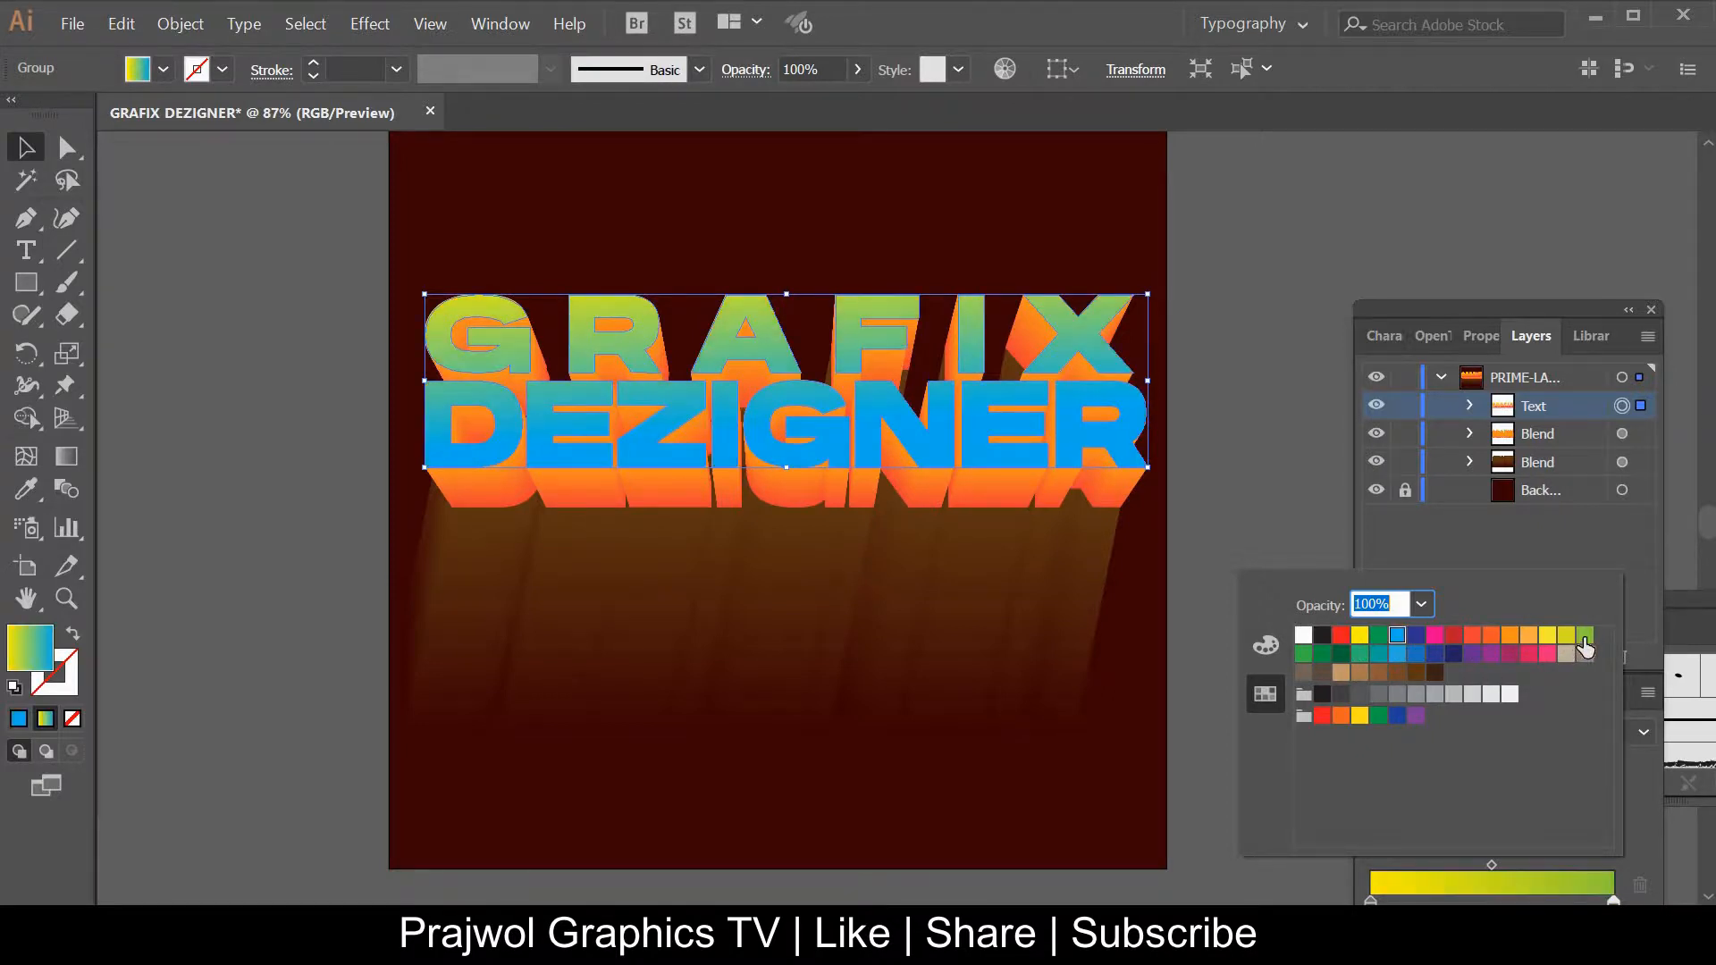
click(1528, 636)
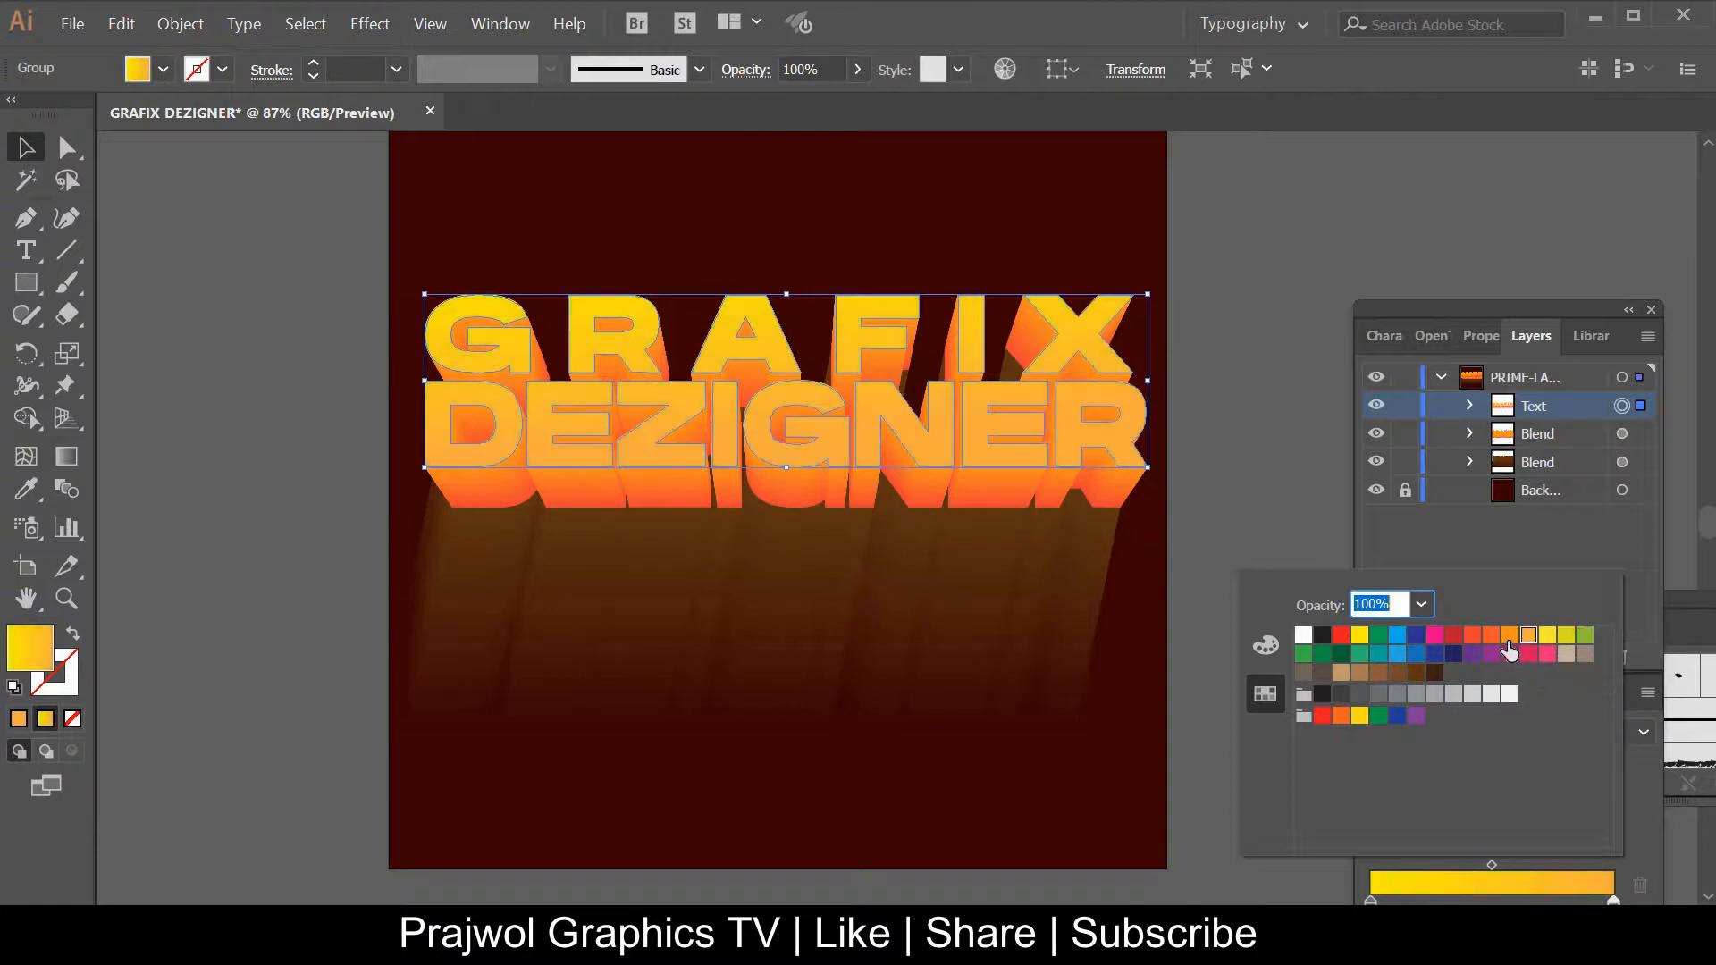
click(1473, 636)
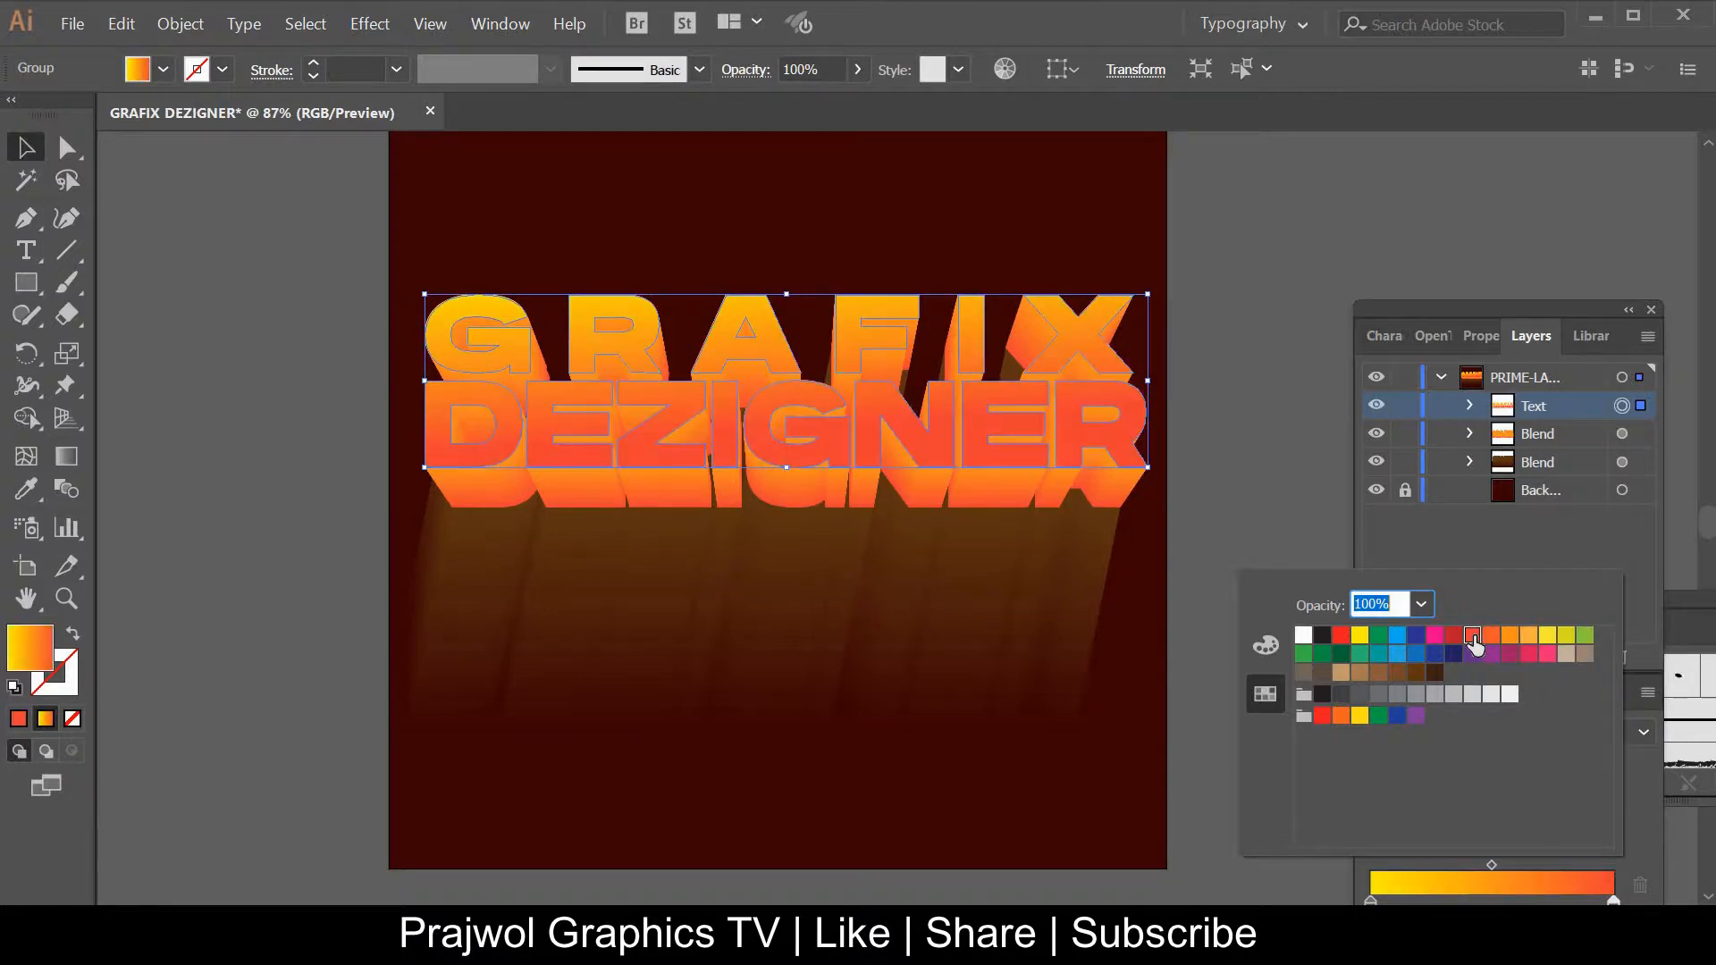
click(1492, 636)
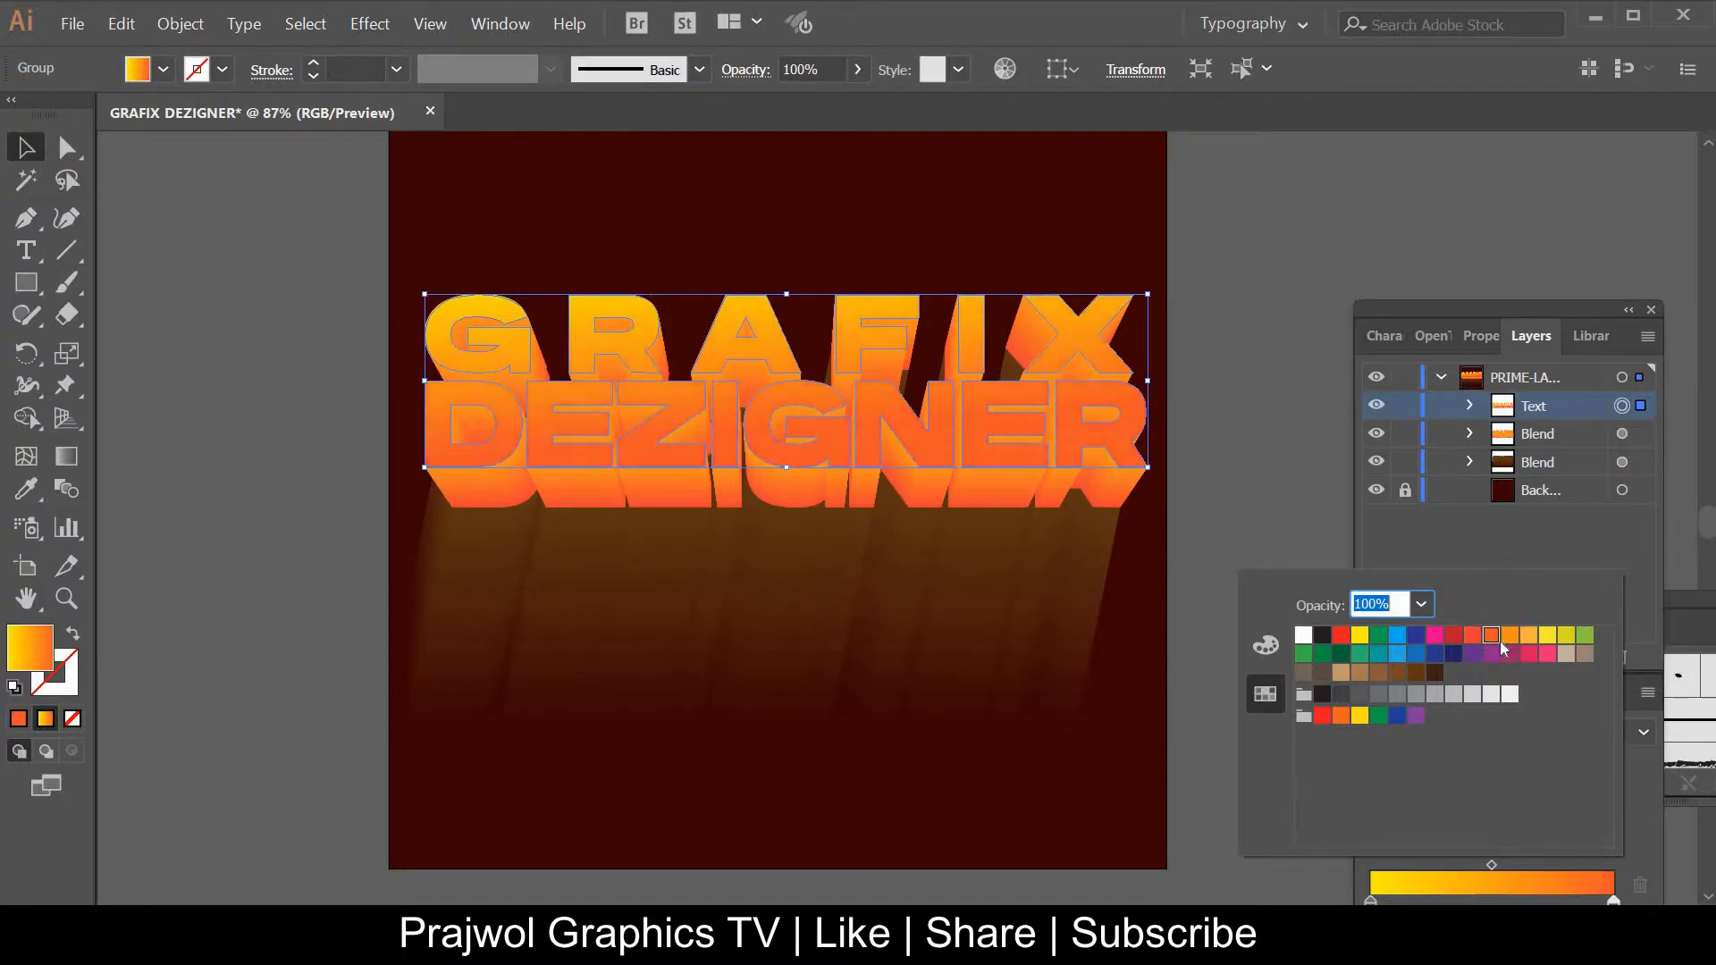
click(230, 257)
click(410, 454)
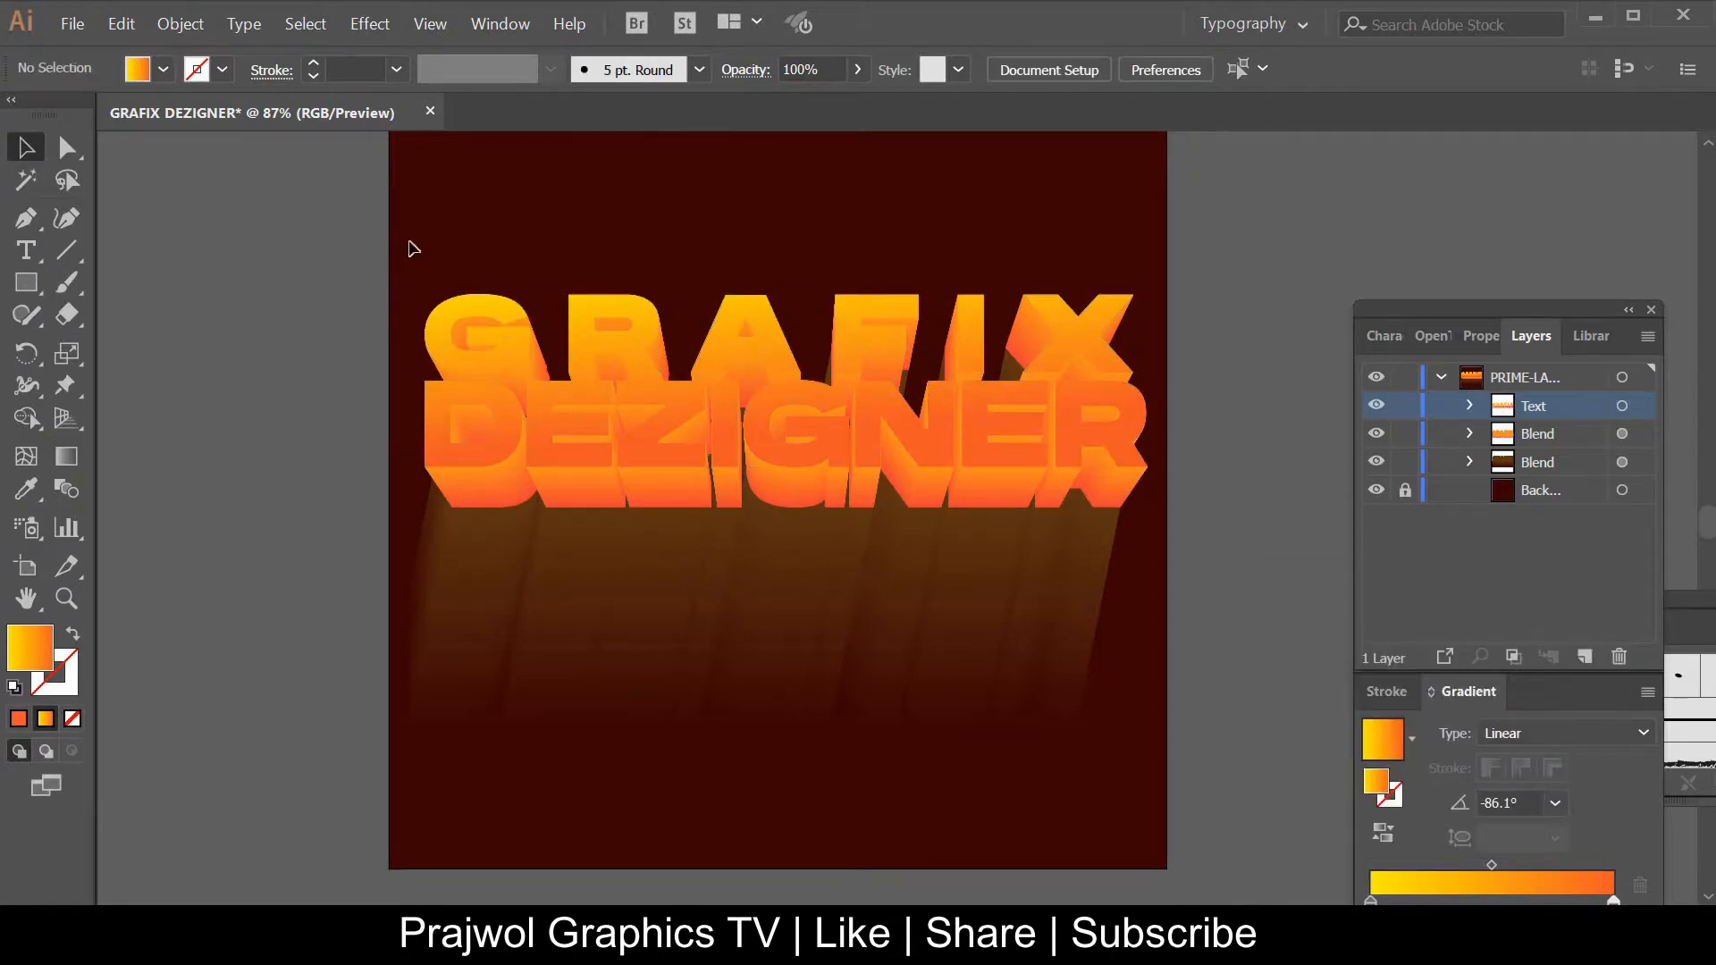
Group the Text lettering with the extrusion and shadow blends, leaving out the locked background, and deselect the group
key(ctrl+minus)
key(ctrl+minus)
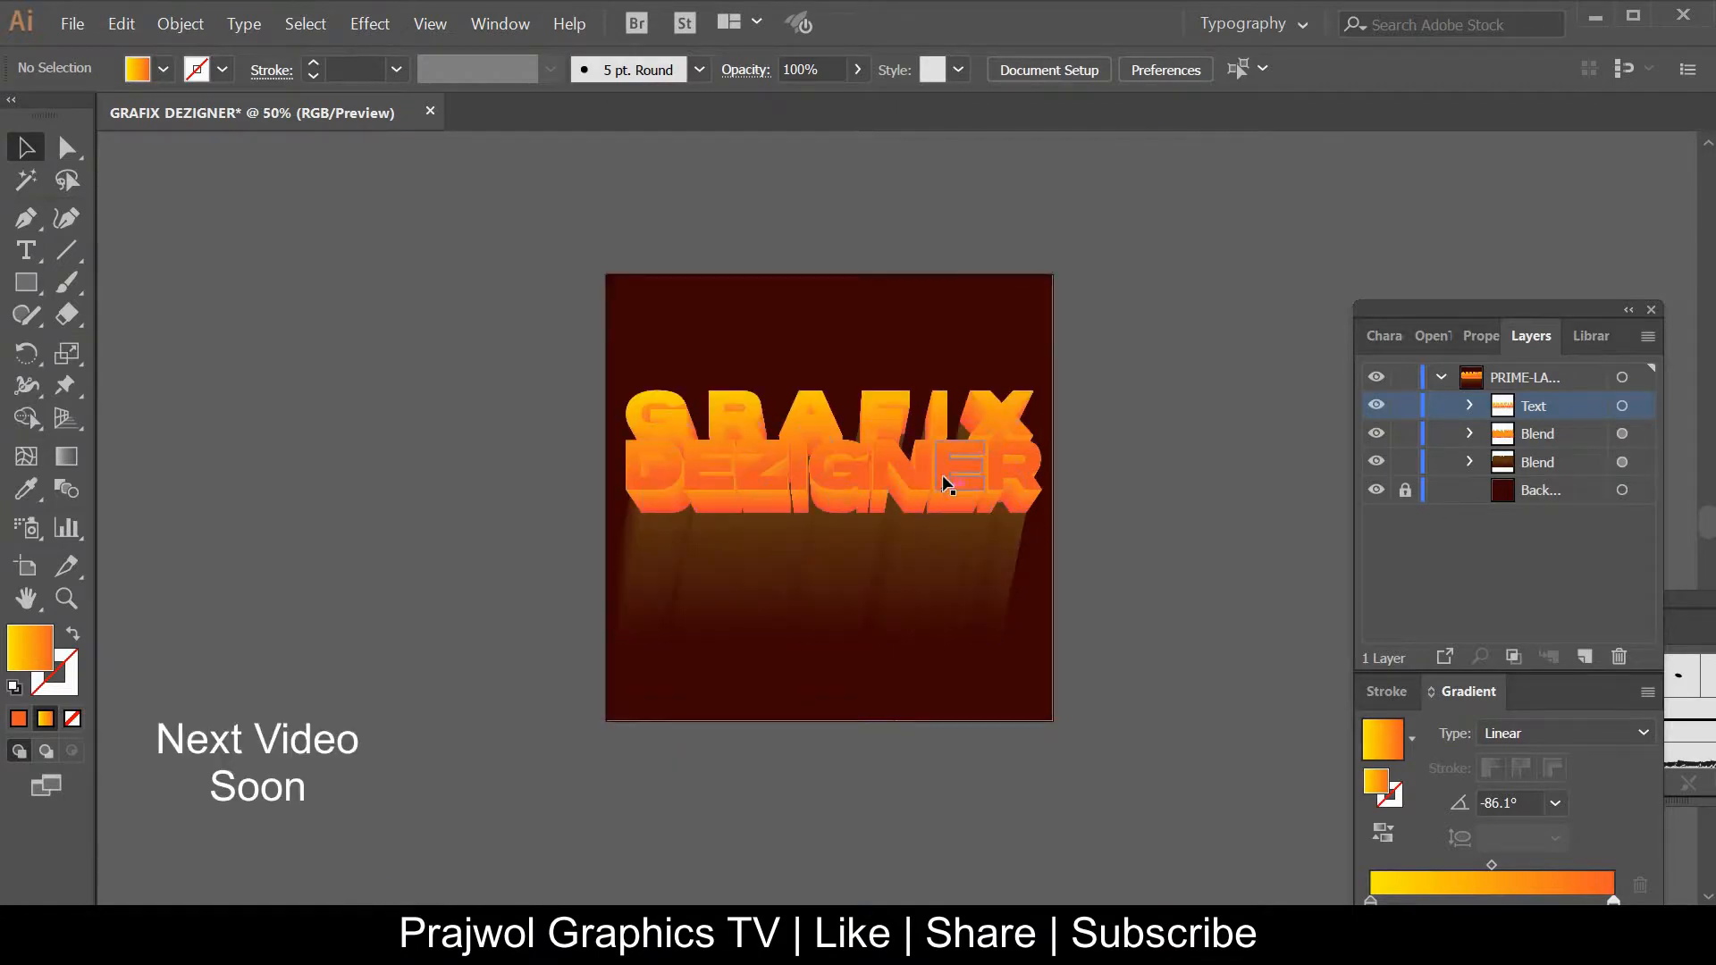
drag(489, 343, 1232, 664)
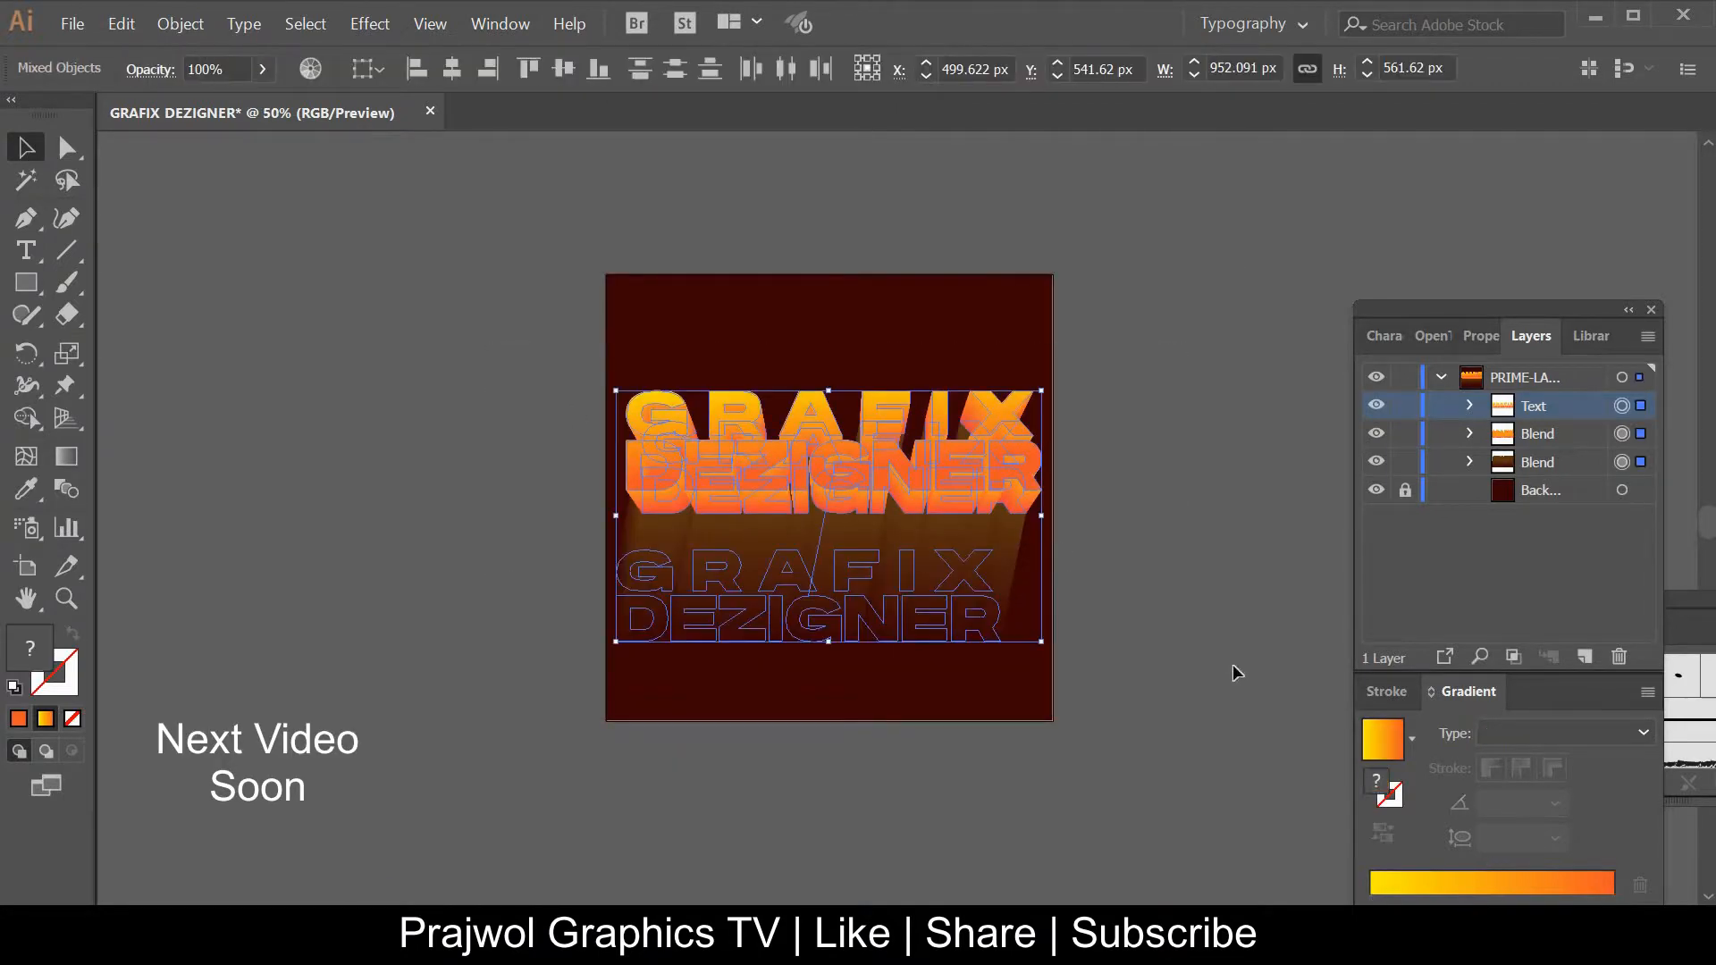
key(ctrl+shift+b)
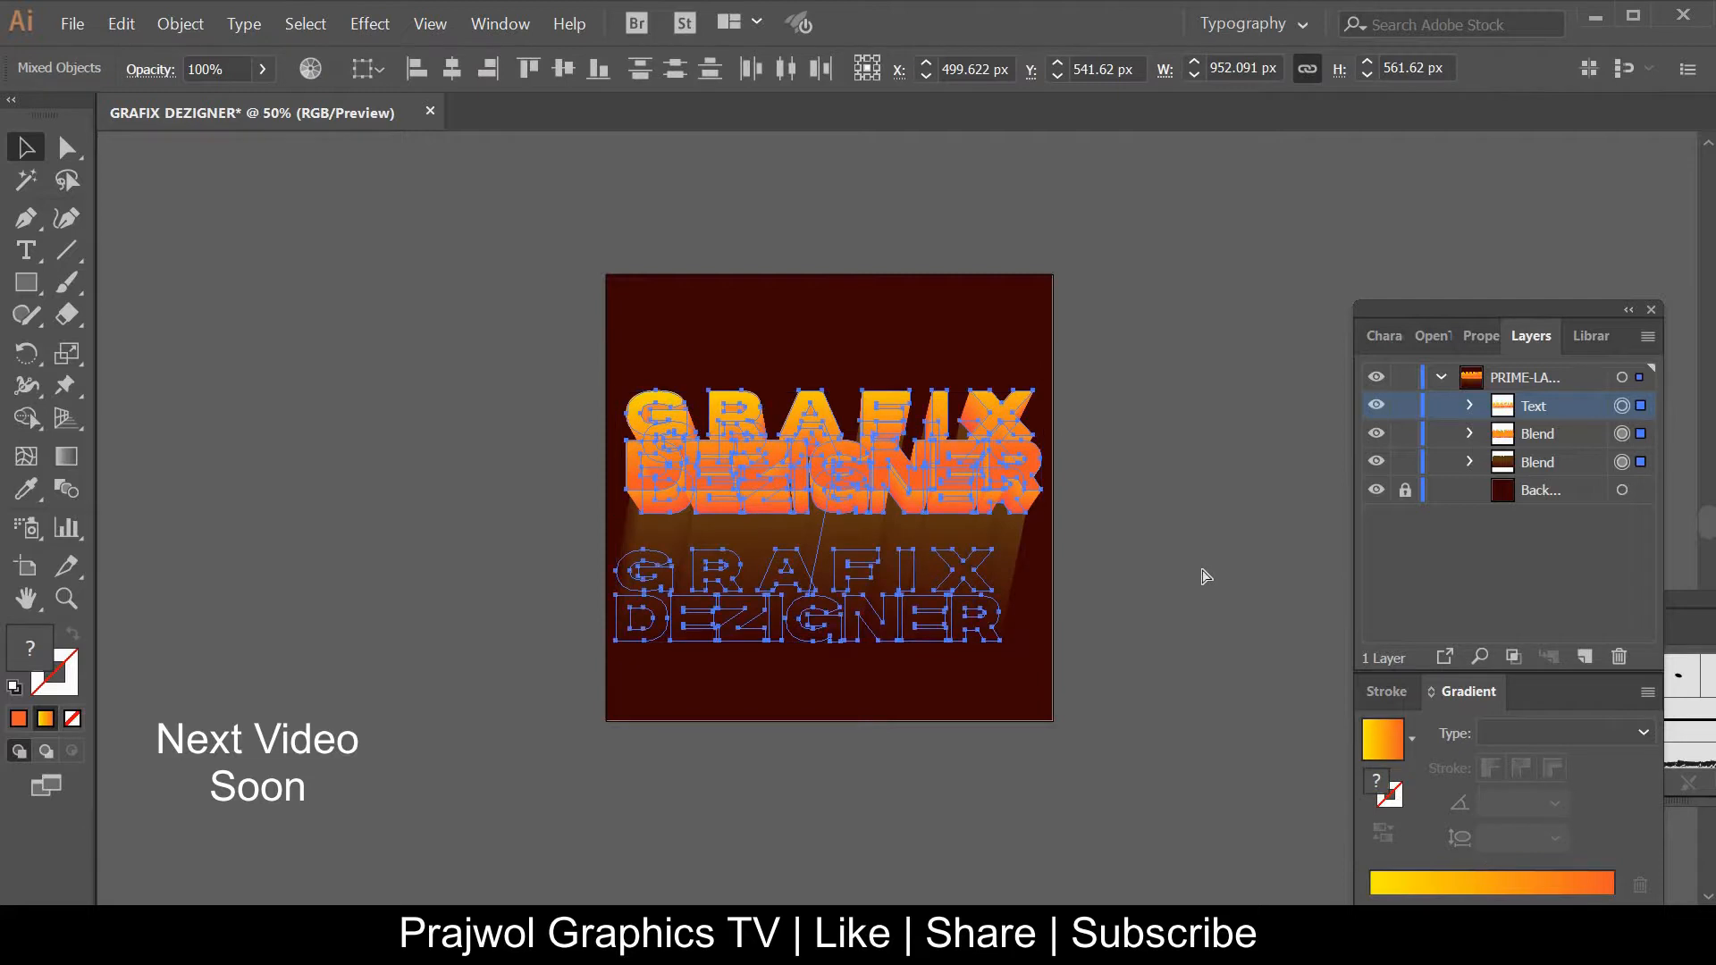
key(ctrl+g)
click(1200, 549)
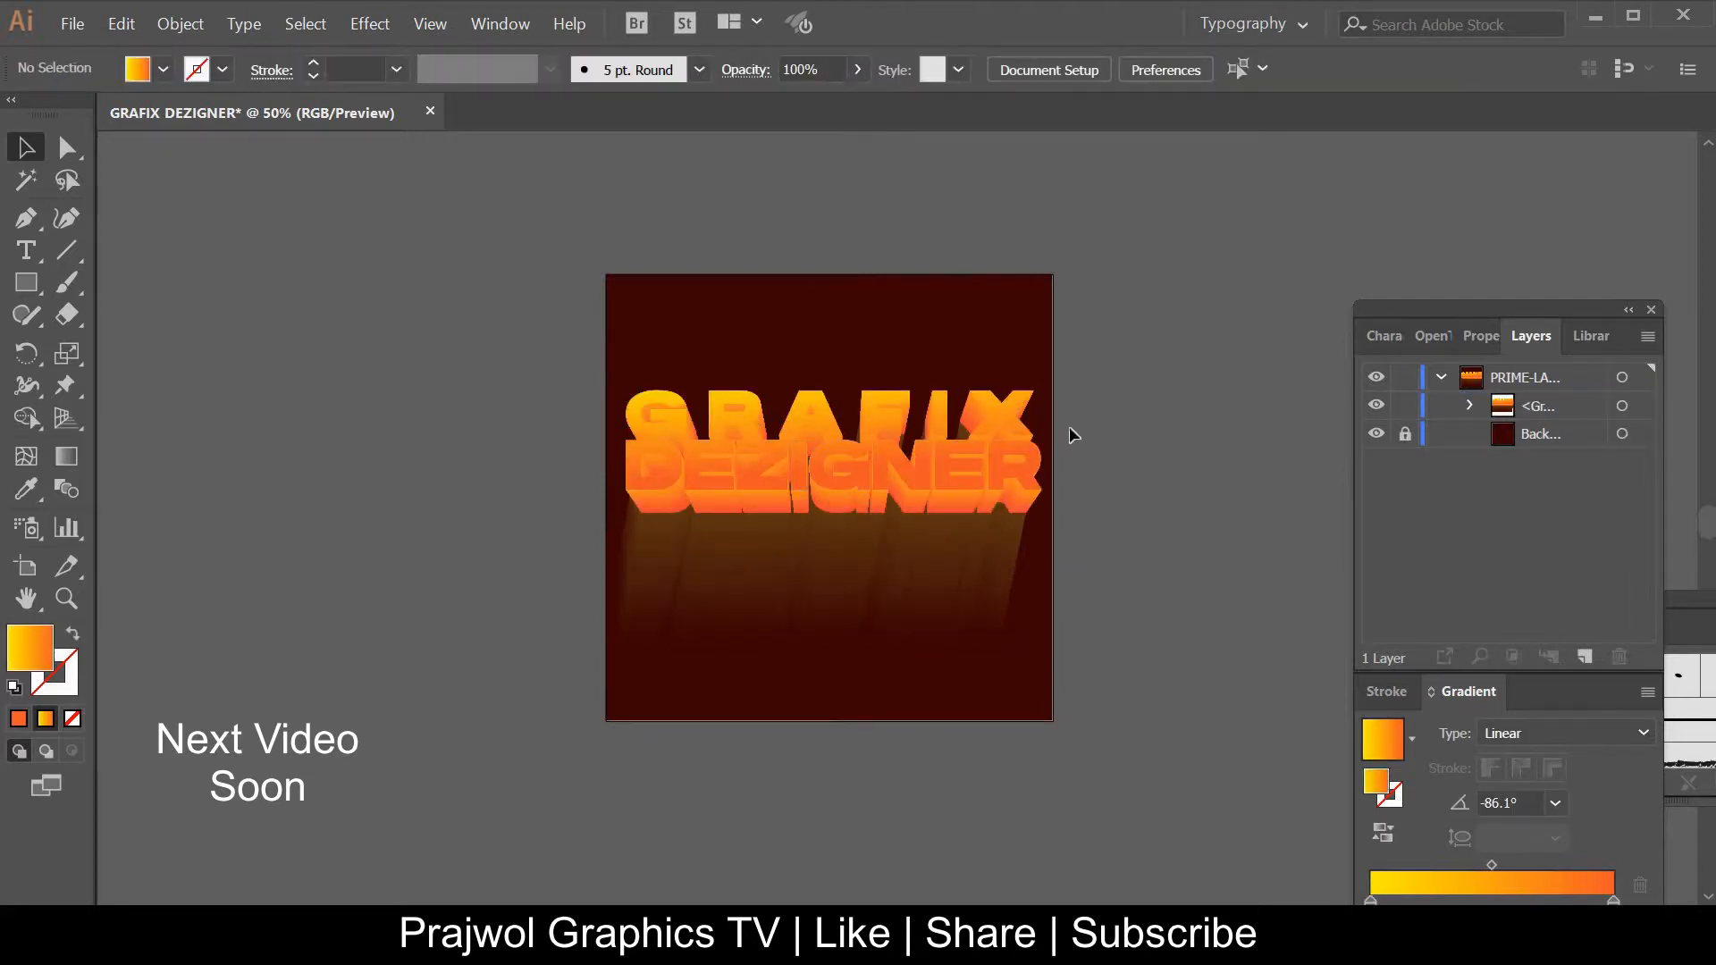
Move the grouped lettering straight up on the artboard, centring it at about X 500 px, Y 482 px, and deselect it
mouse_move(860, 478)
mouse_down()
mouse_move(423, 435)
mouse_move(443, 466)
mouse_move(405, 474)
mouse_move(903, 471)
mouse_move(860, 451)
mouse_up()
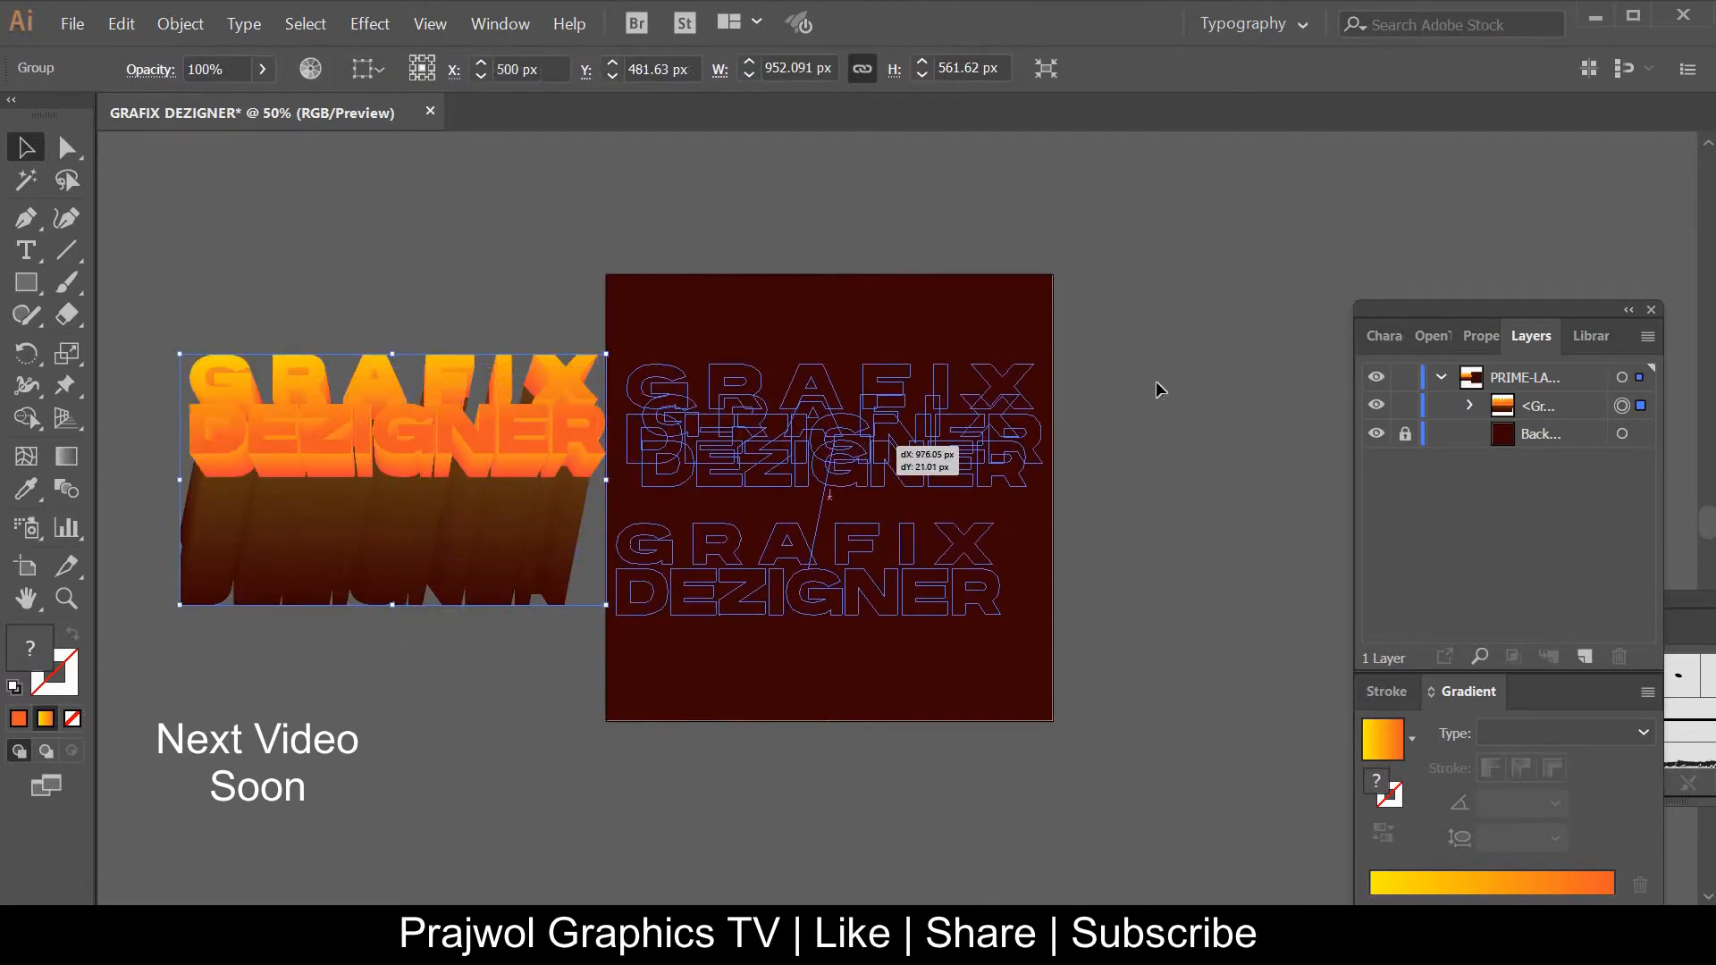
click(1156, 381)
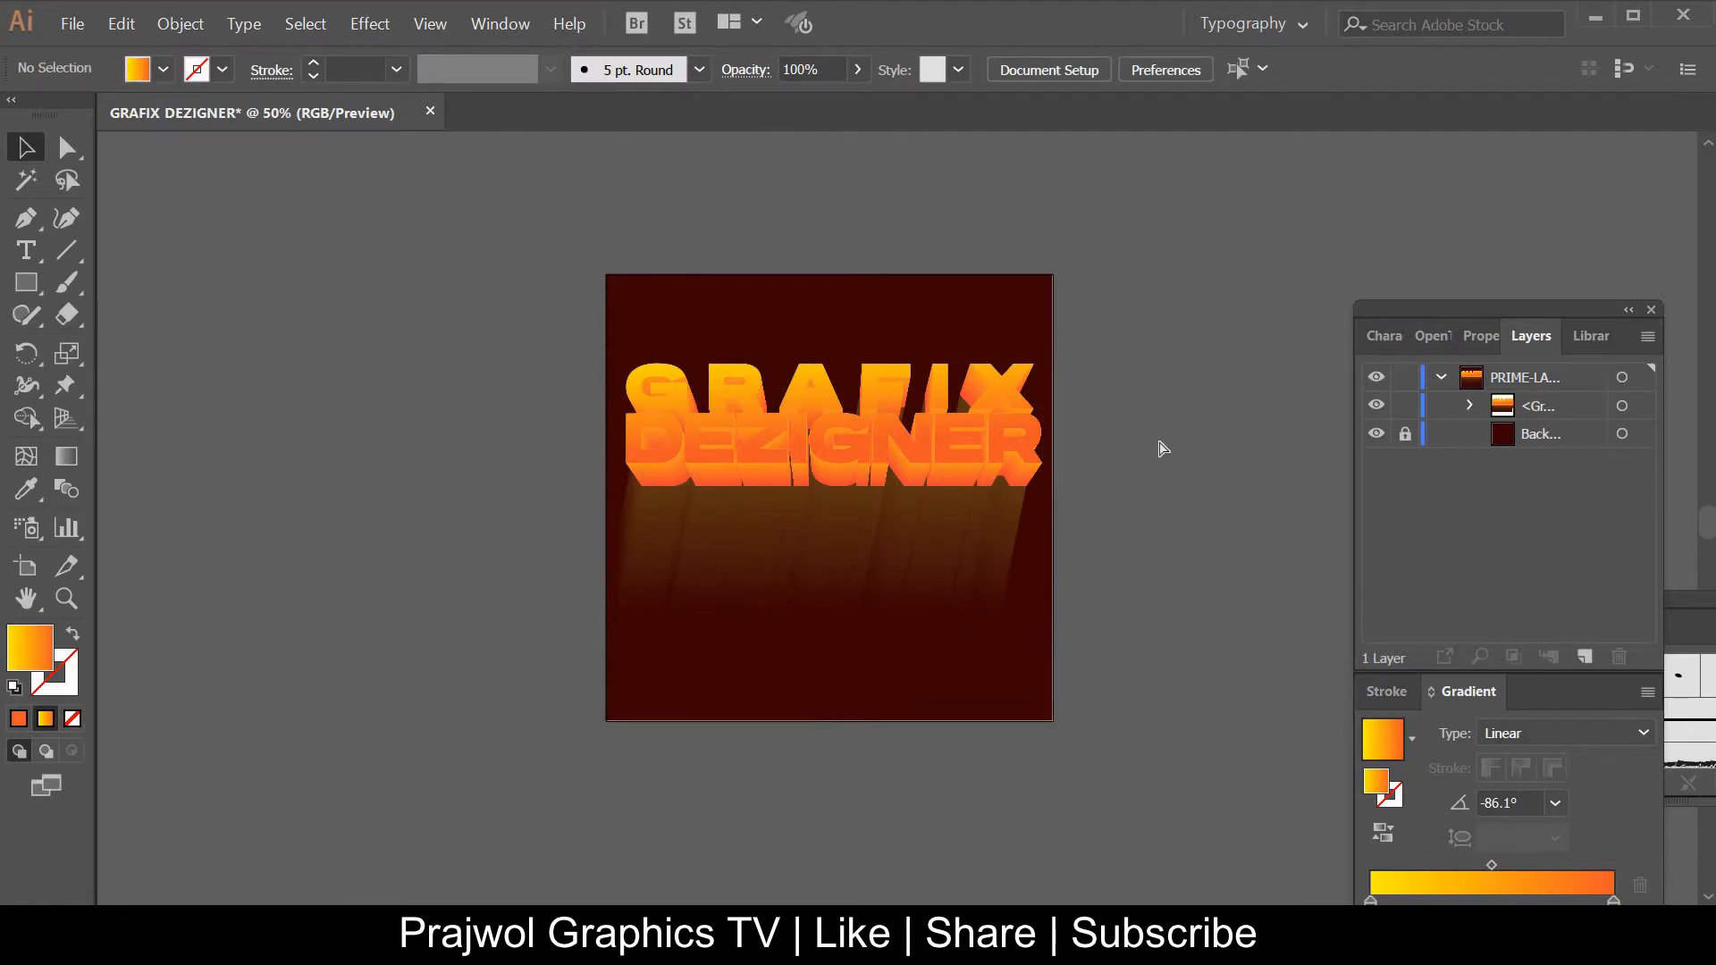
Close the floating Layers and Gradient panels to leave the whole artwork unobstructed for a final review
key(ctrl+0)
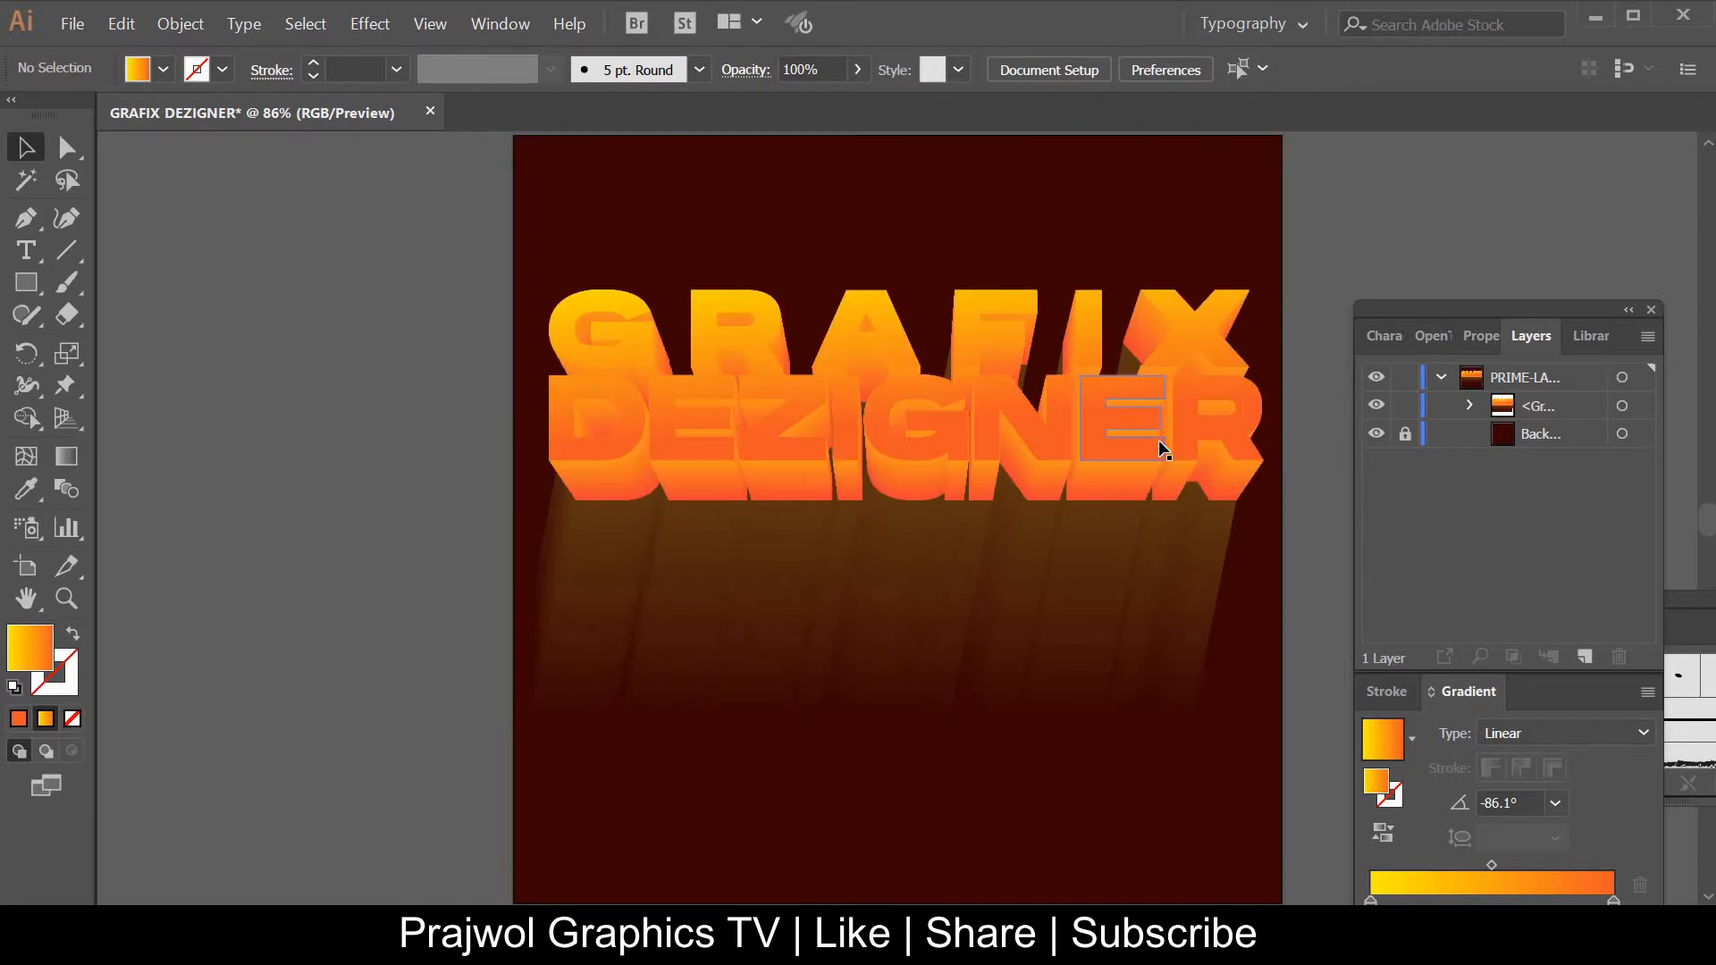
click(1653, 313)
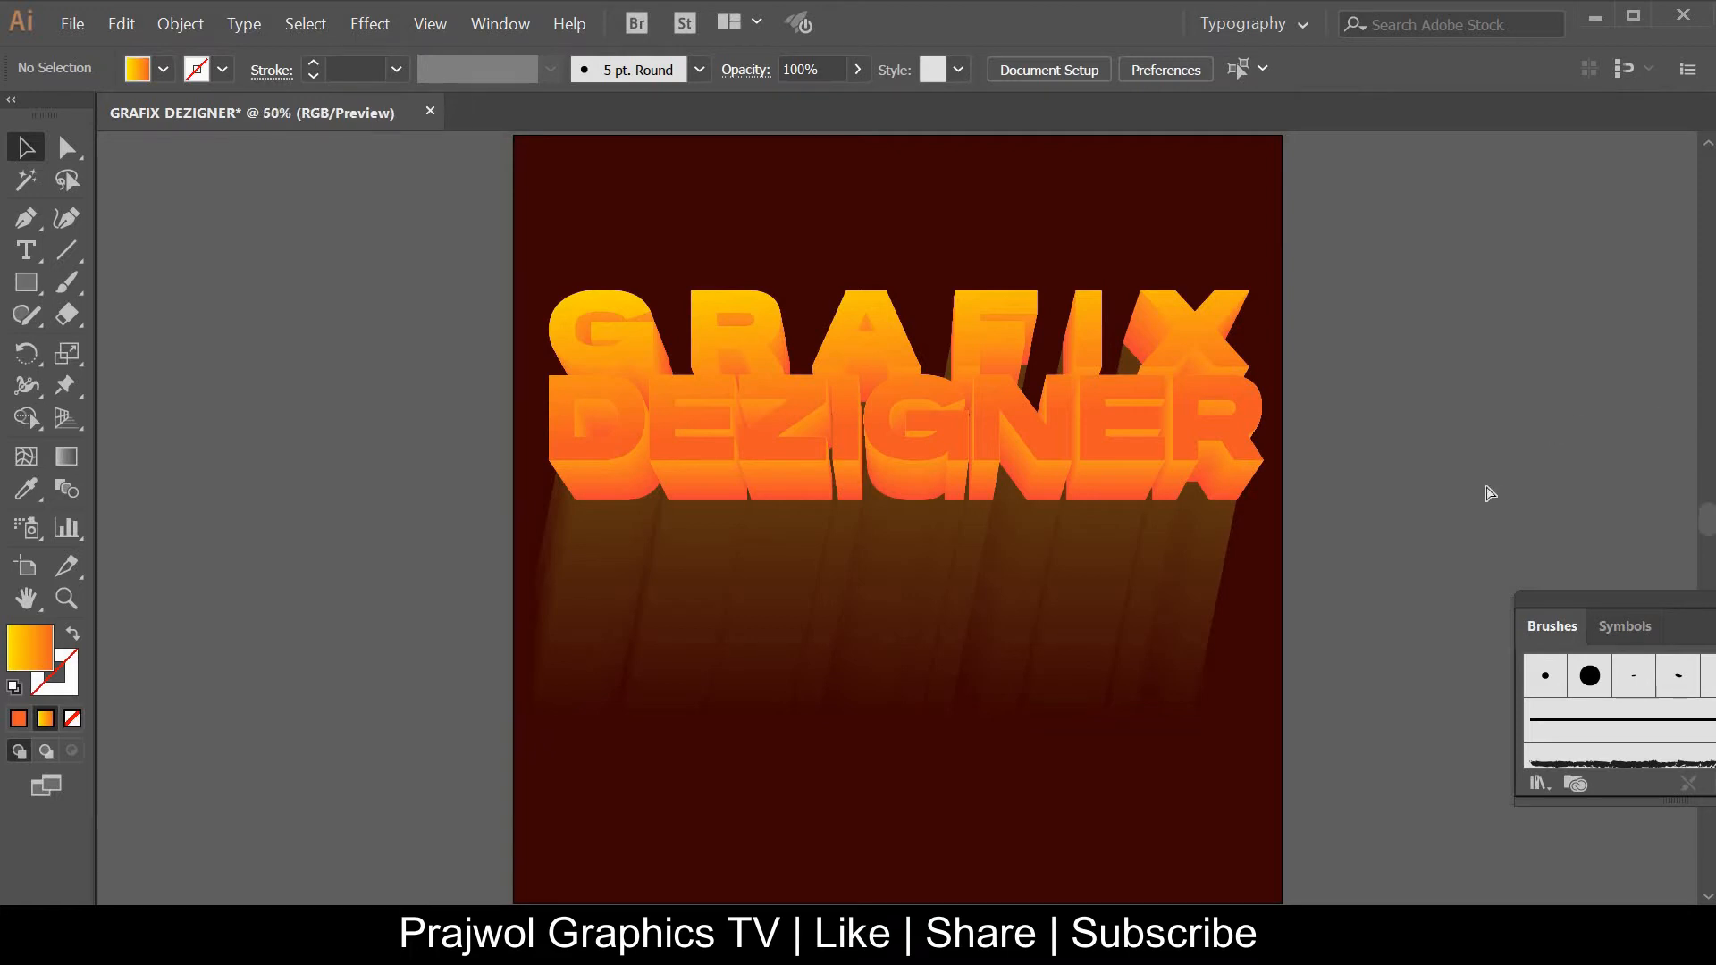
key(ctrl+1)
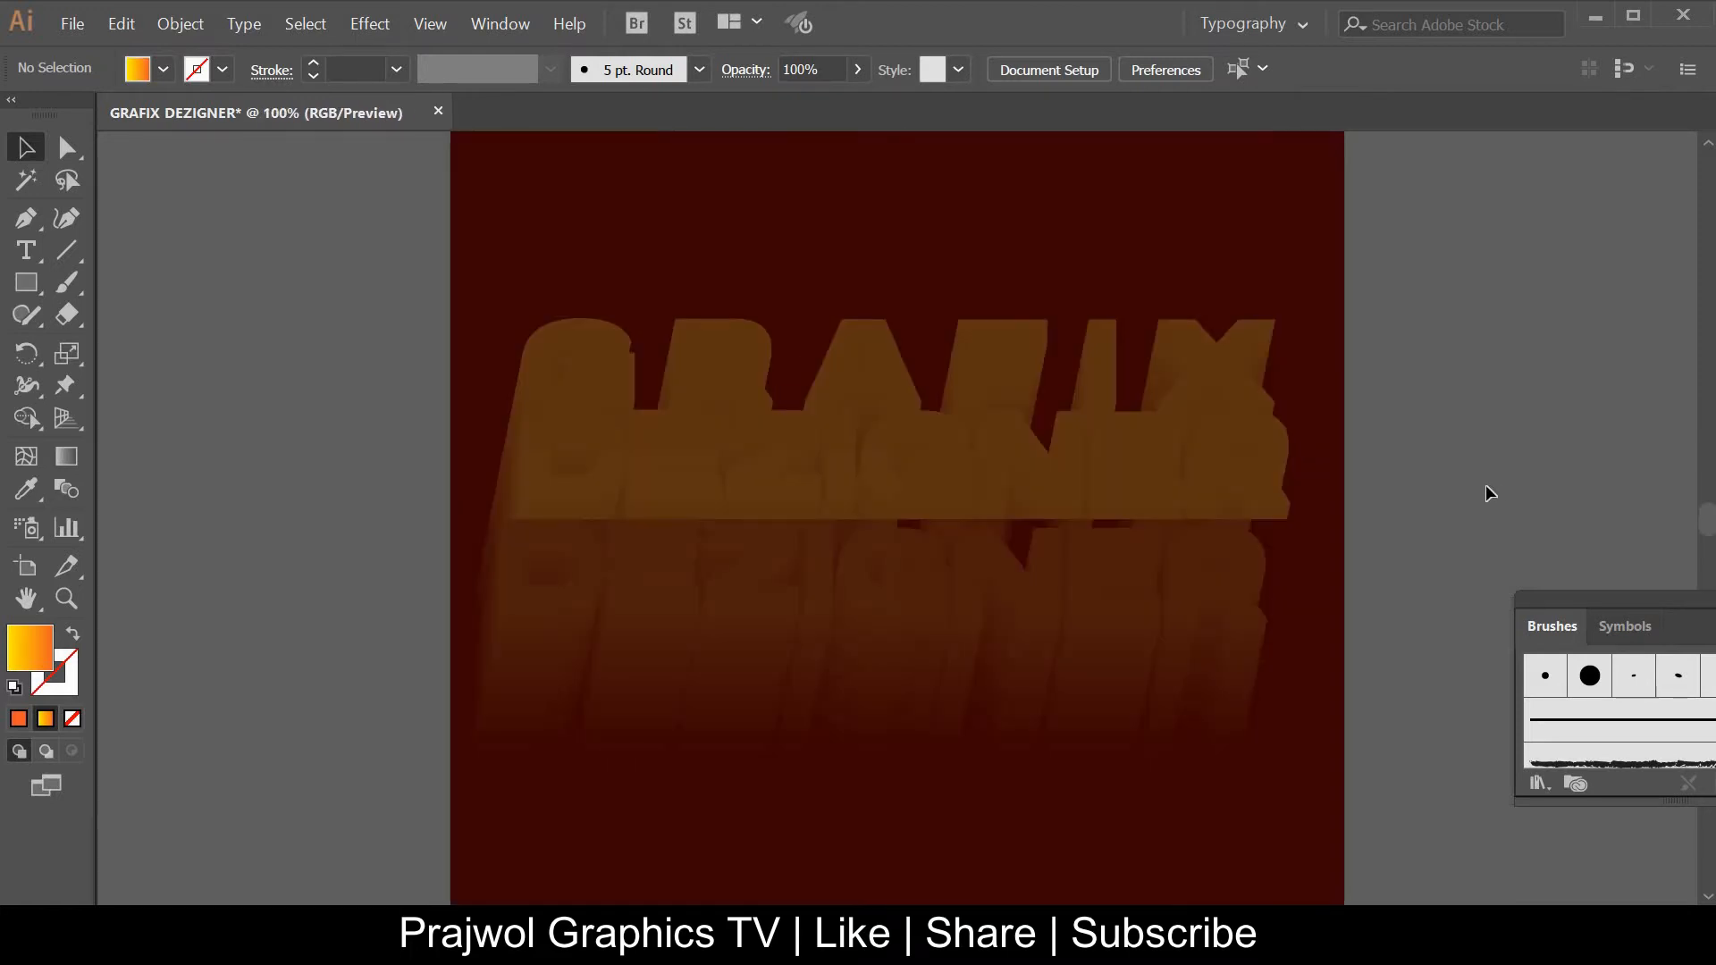
key(ctrl+minus)
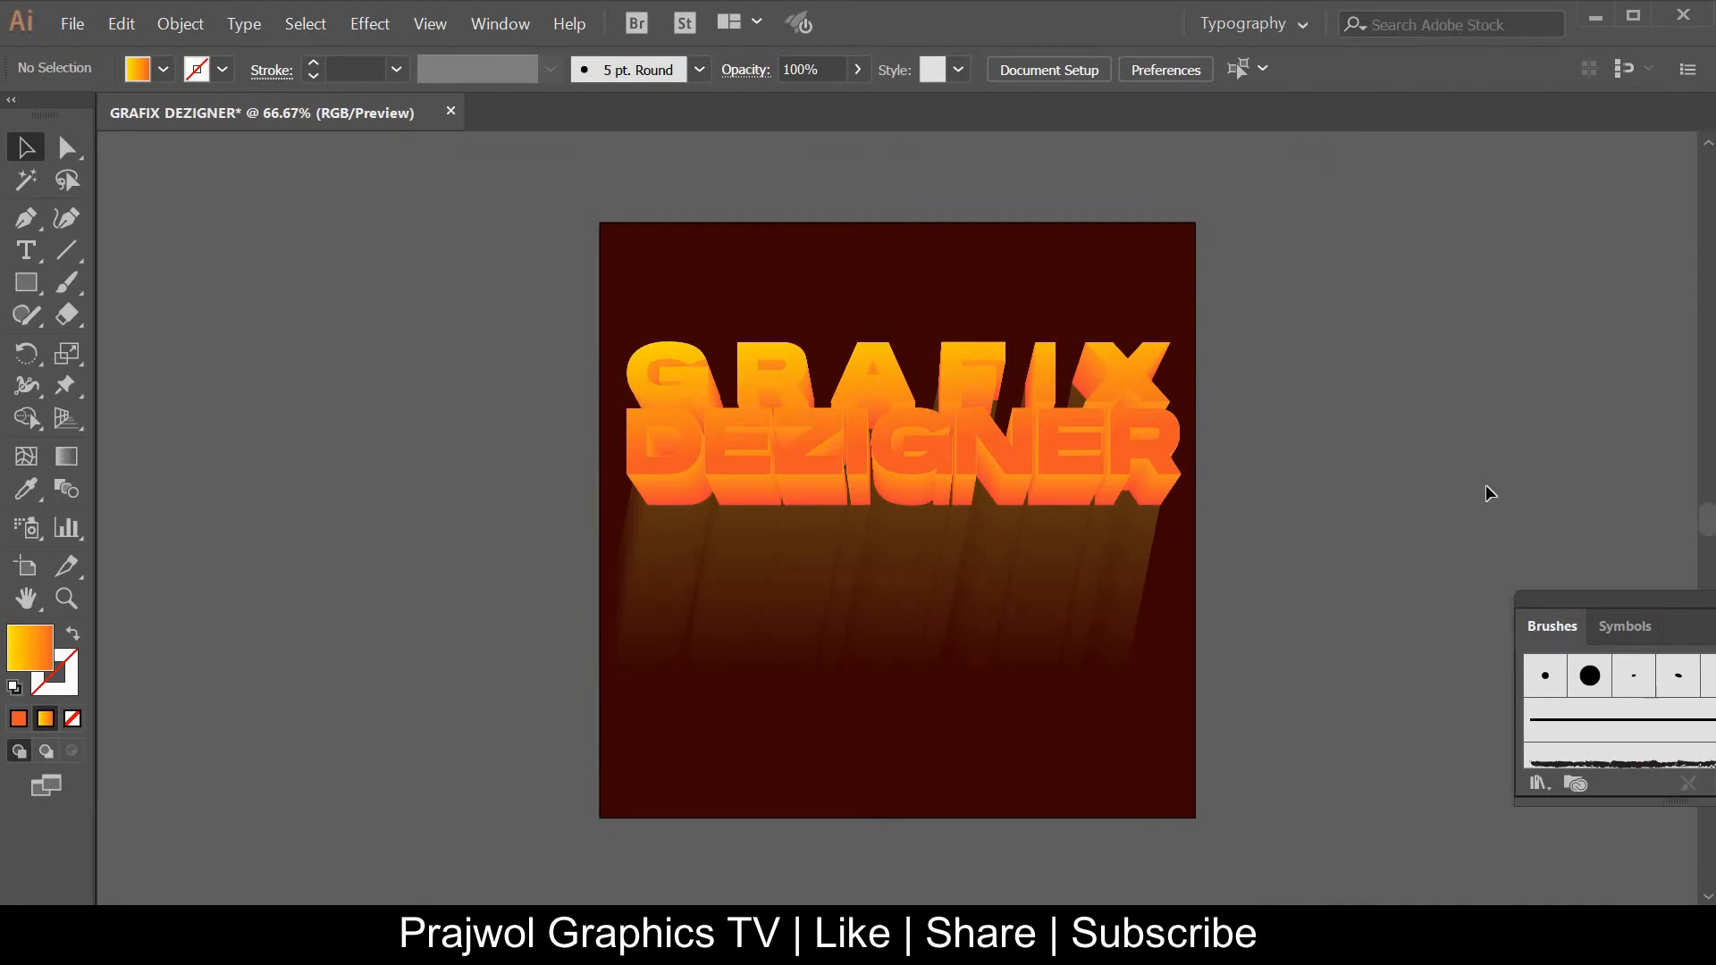